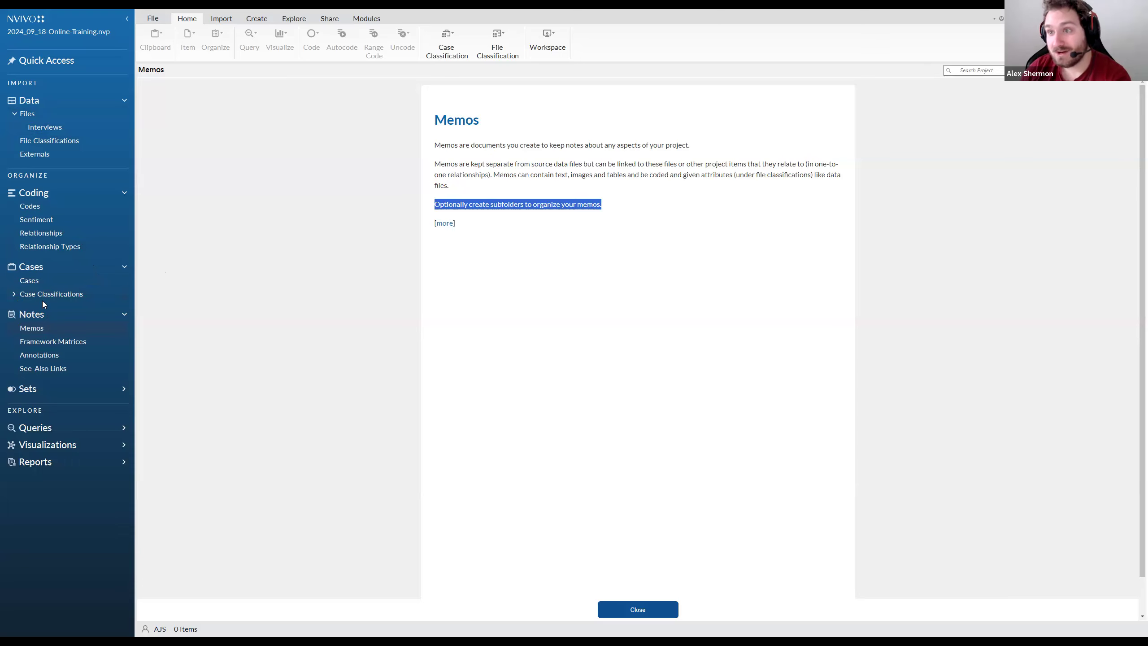
Dismiss the Memos introduction and create a new memo named Research Journal
click(619, 606)
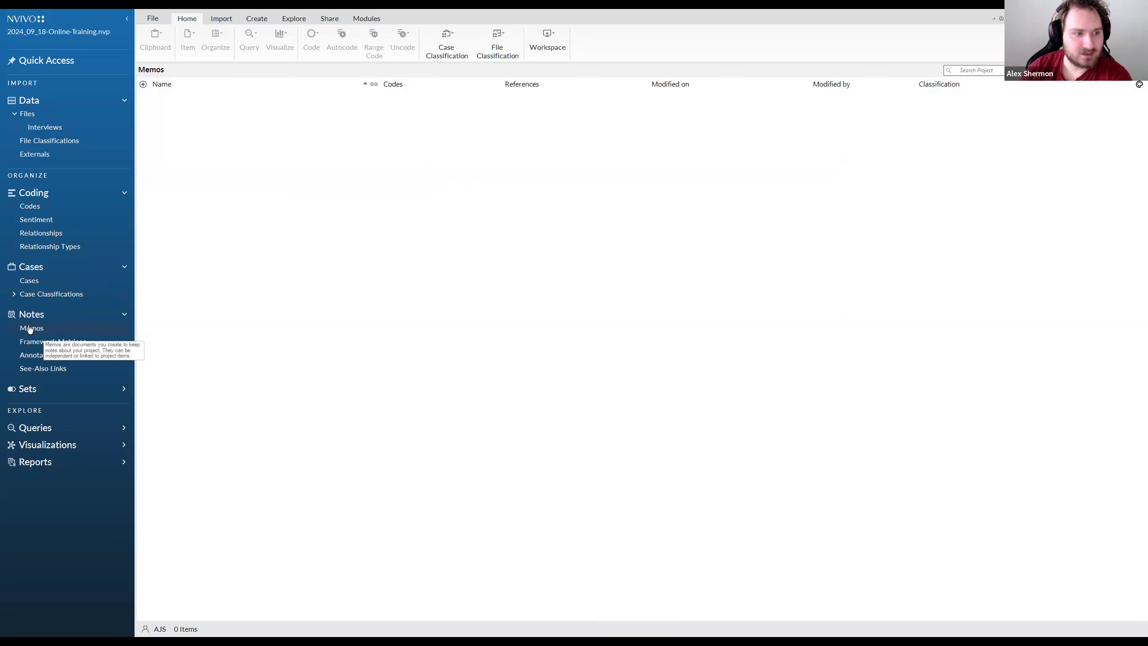
right_click(189, 134)
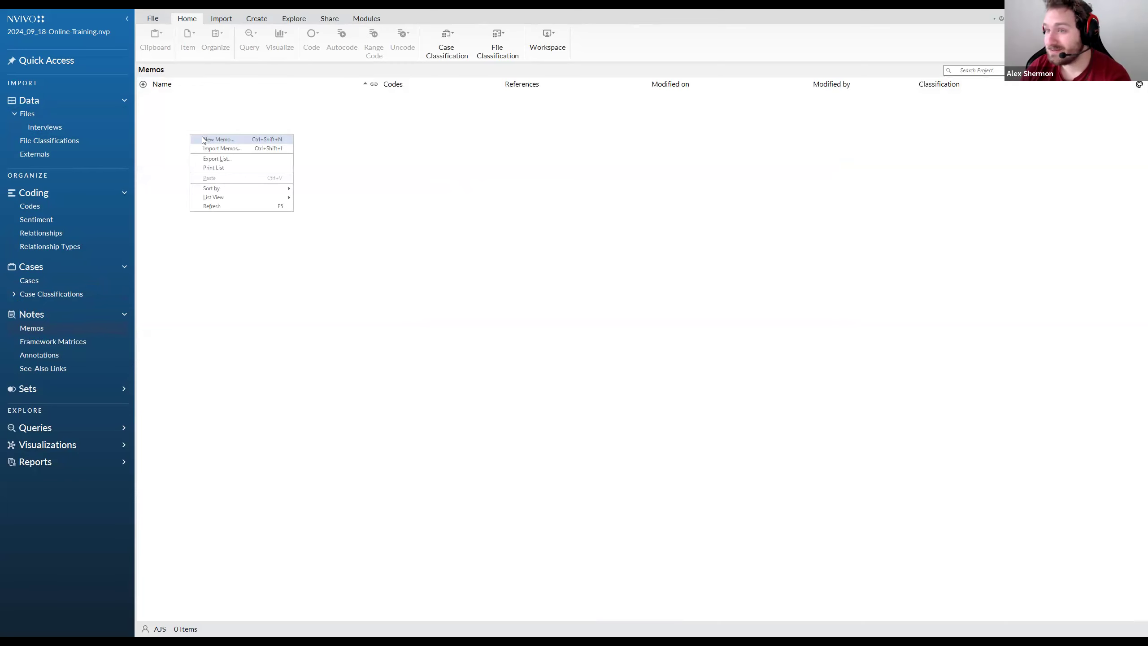
click(194, 141)
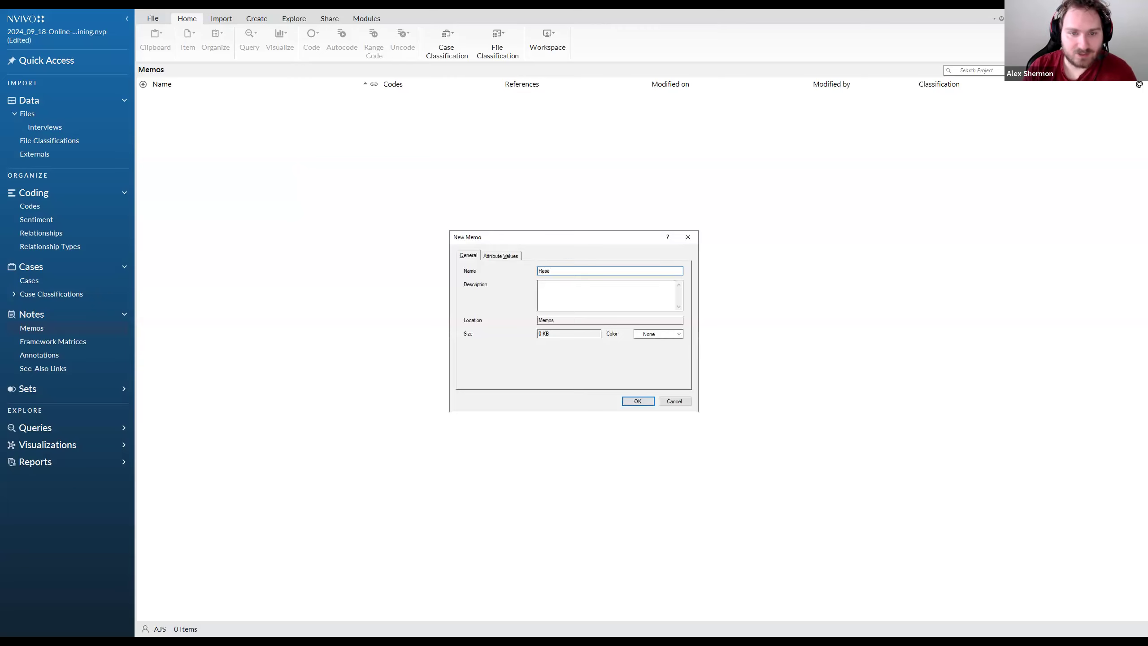
text(Research Jou)
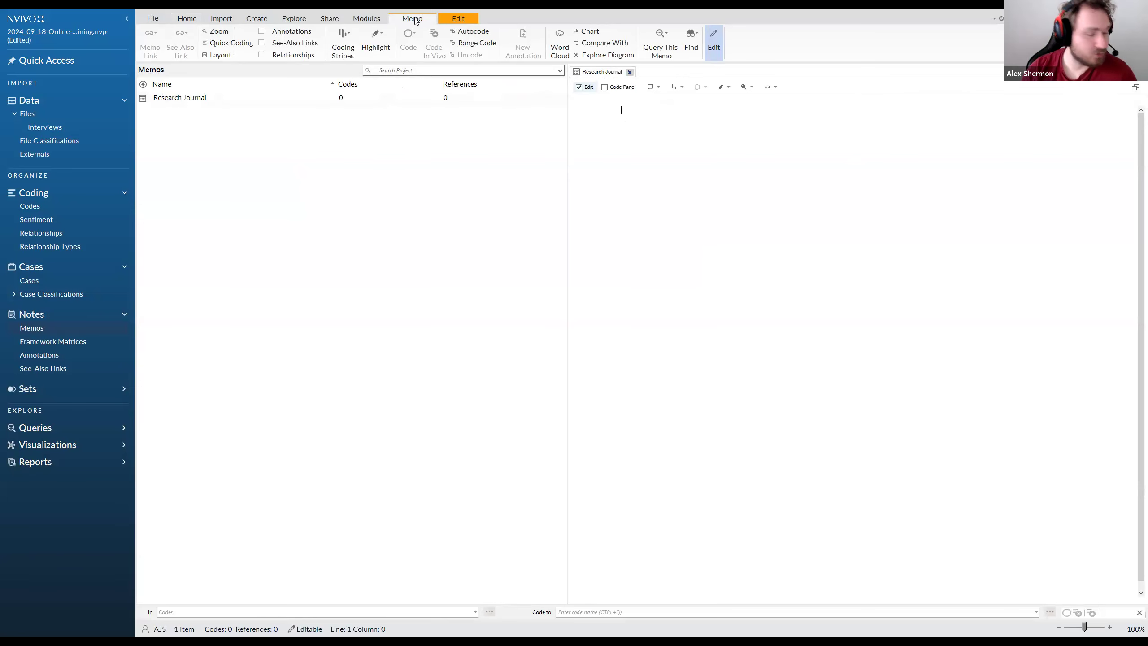
Enter "Research Journal" as the memo's heading using the Title style and start a new line
click(445, 18)
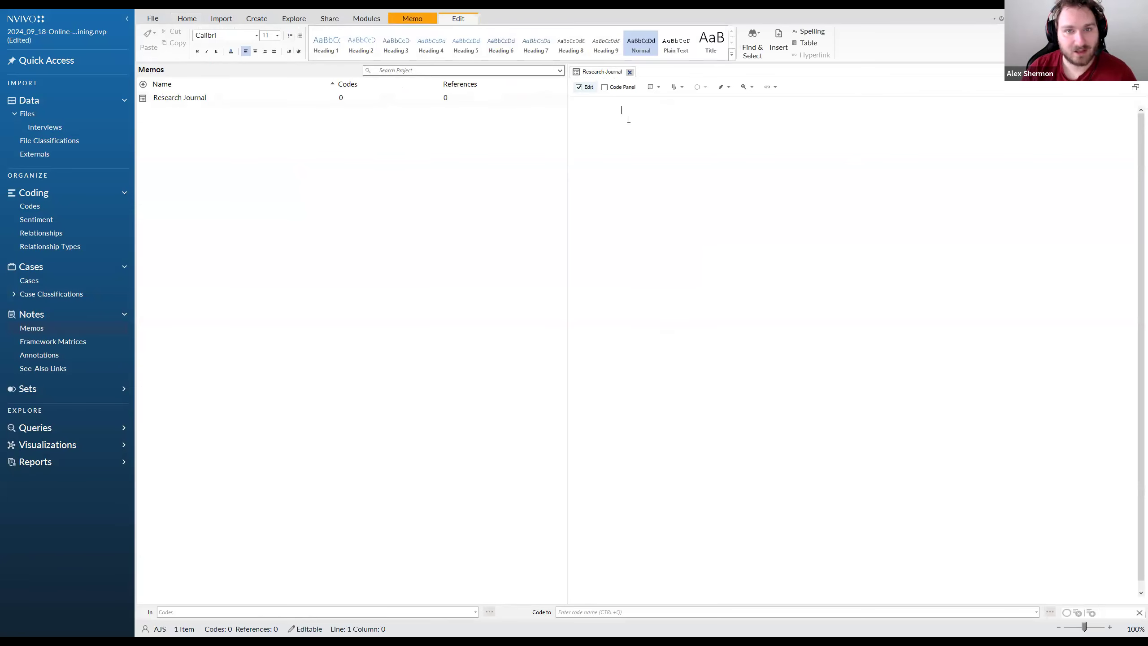
click(333, 46)
click(711, 43)
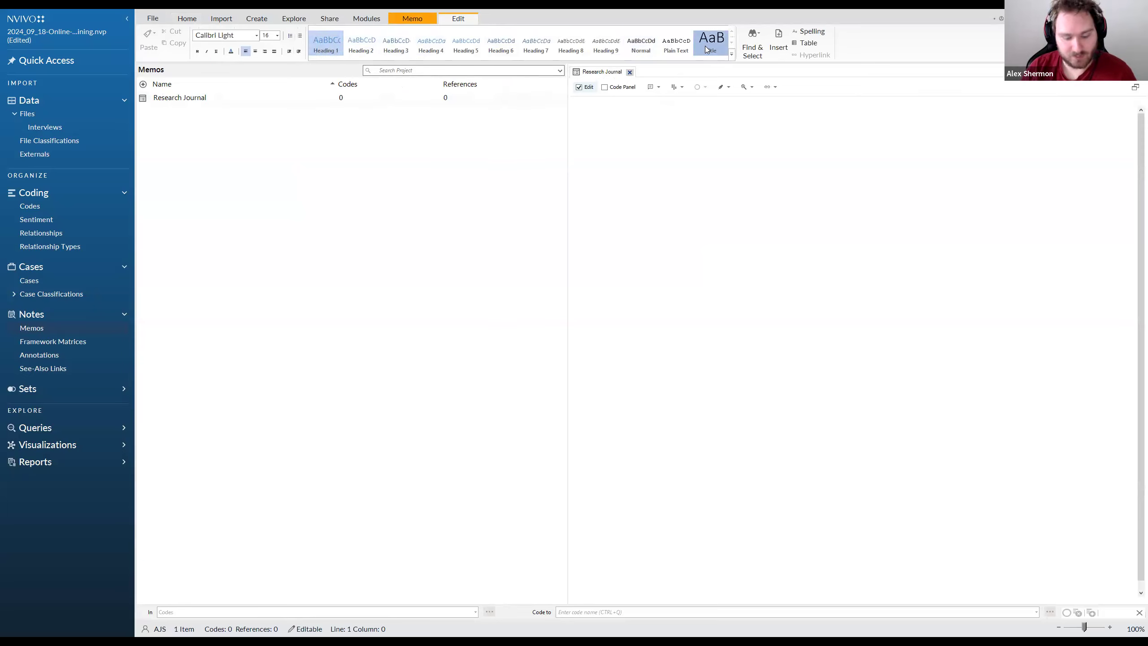
text(Research Journal)
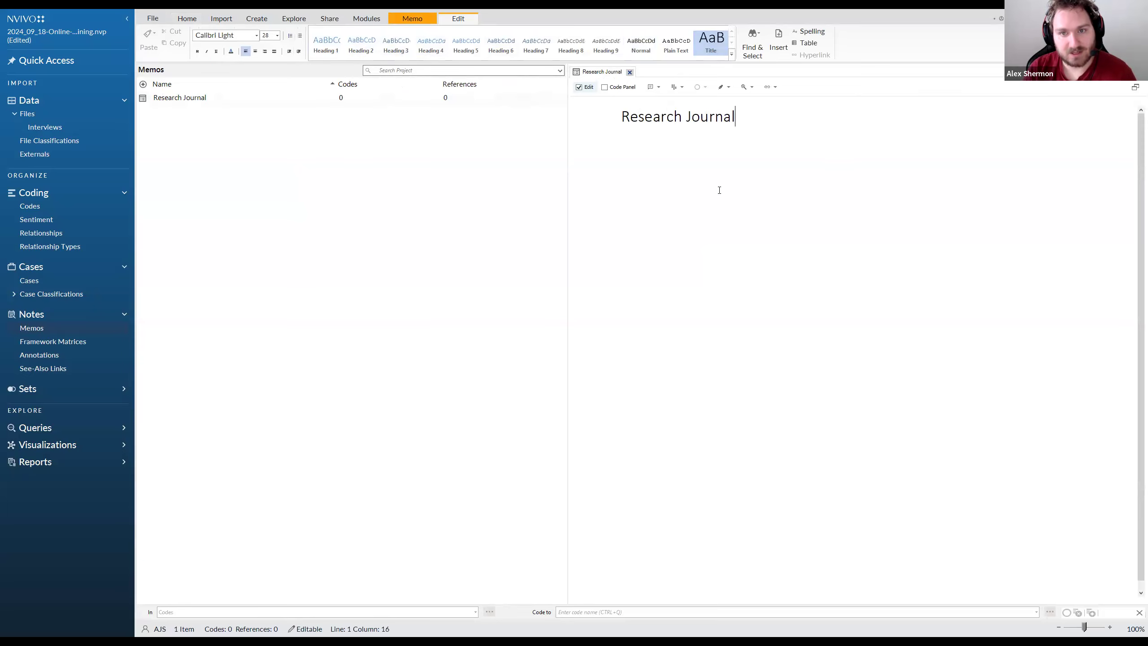
key(Return)
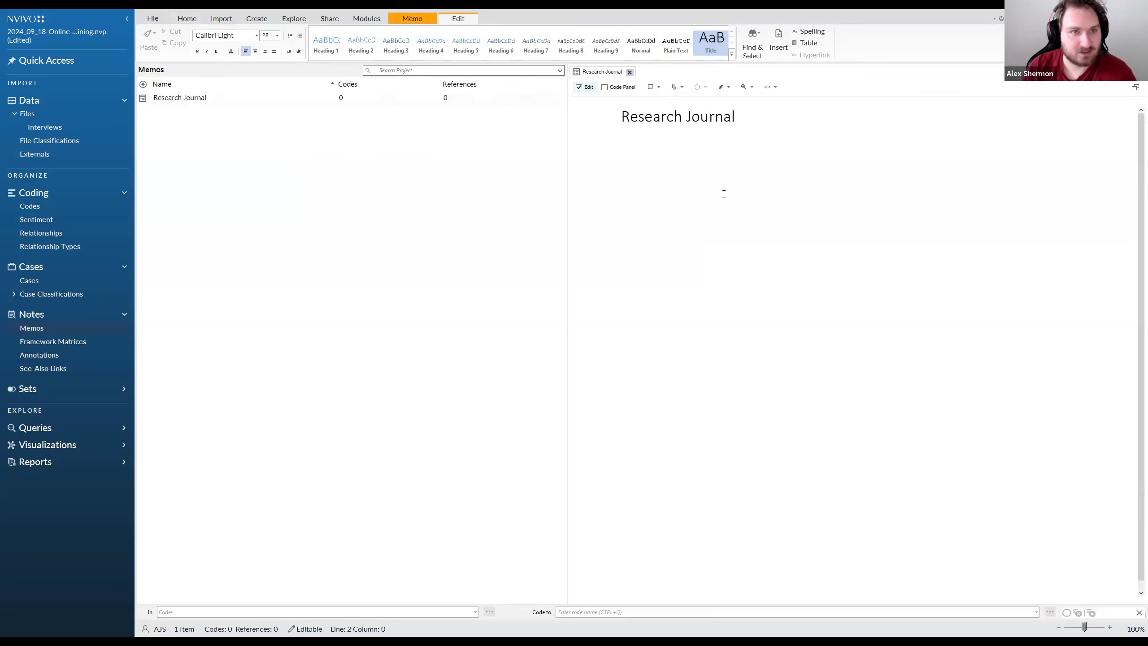
Add the author's full name in Normal style on the line beneath the memo's title
click(645, 51)
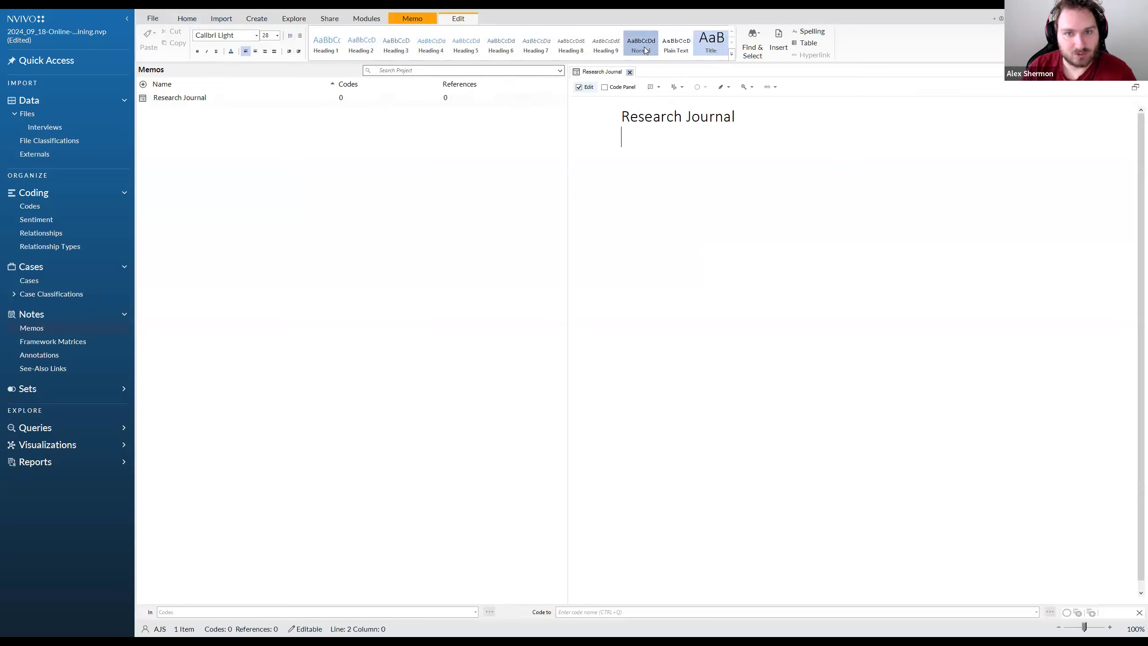
triple_click(649, 110)
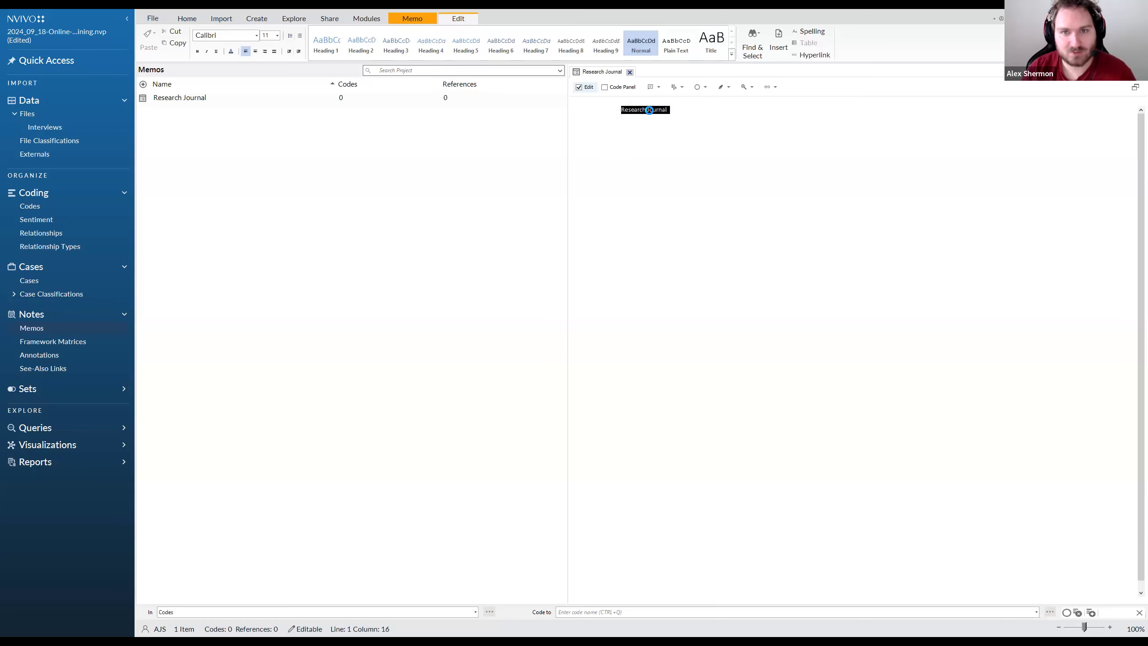
click(628, 151)
text(sds)
key(BackSpace)
key(BackSpace)
key(BackSpace)
text(A)
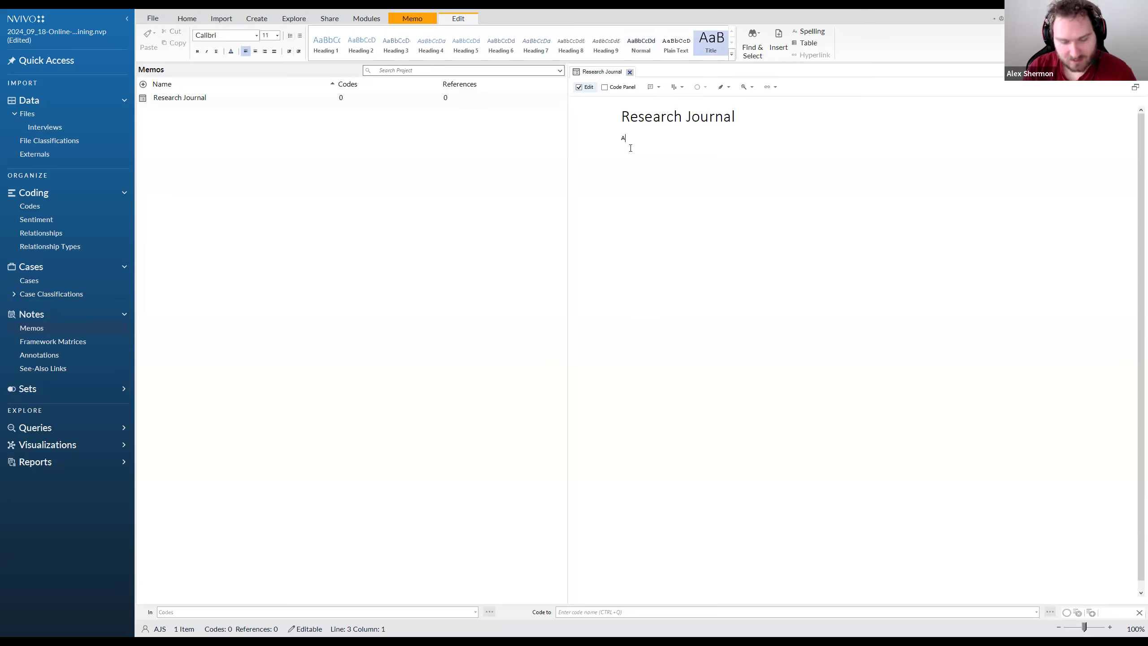
text(lex Shermon)
key(Return)
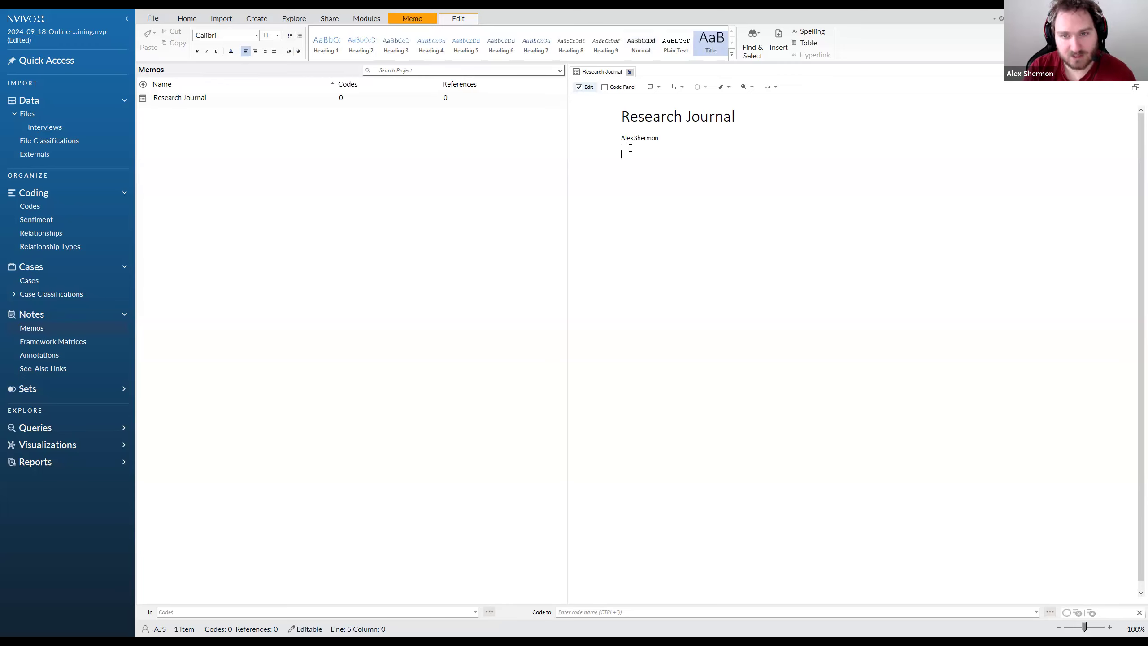
key(ctrl+shift+t)
drag(772, 118, 630, 119)
key(BackSpace)
click(688, 142)
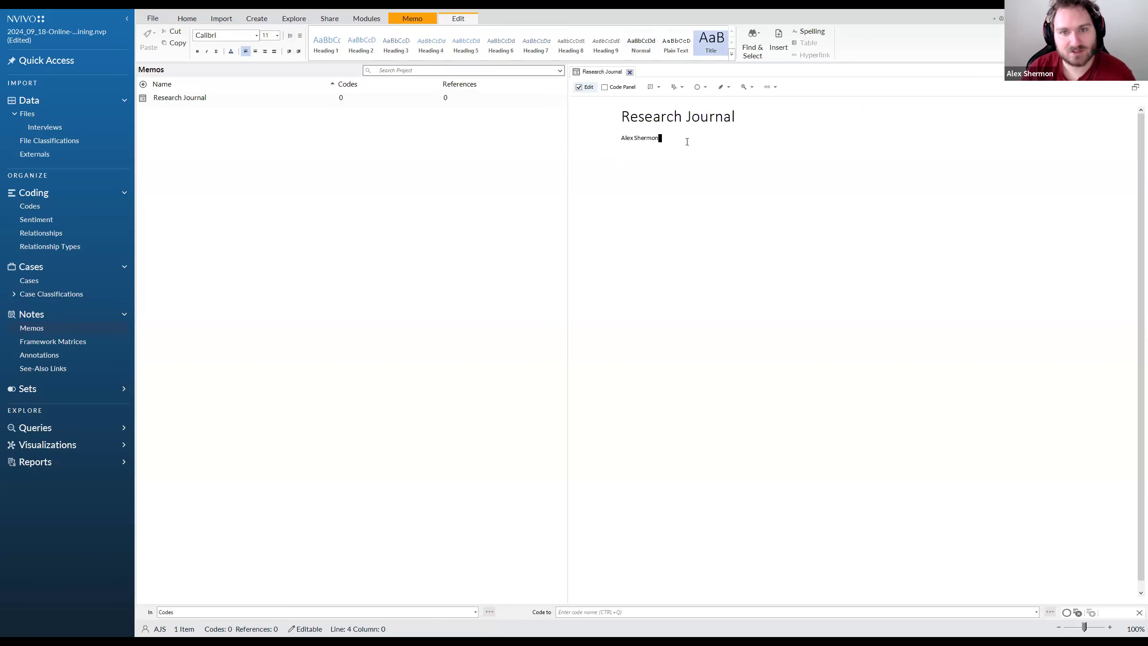
click(666, 141)
key(ctrl+z)
key(ctrl+z)
key(ctrl+z)
Add a paragraph below the author's name reading "You can just start writing about things that are important to you."
click(667, 139)
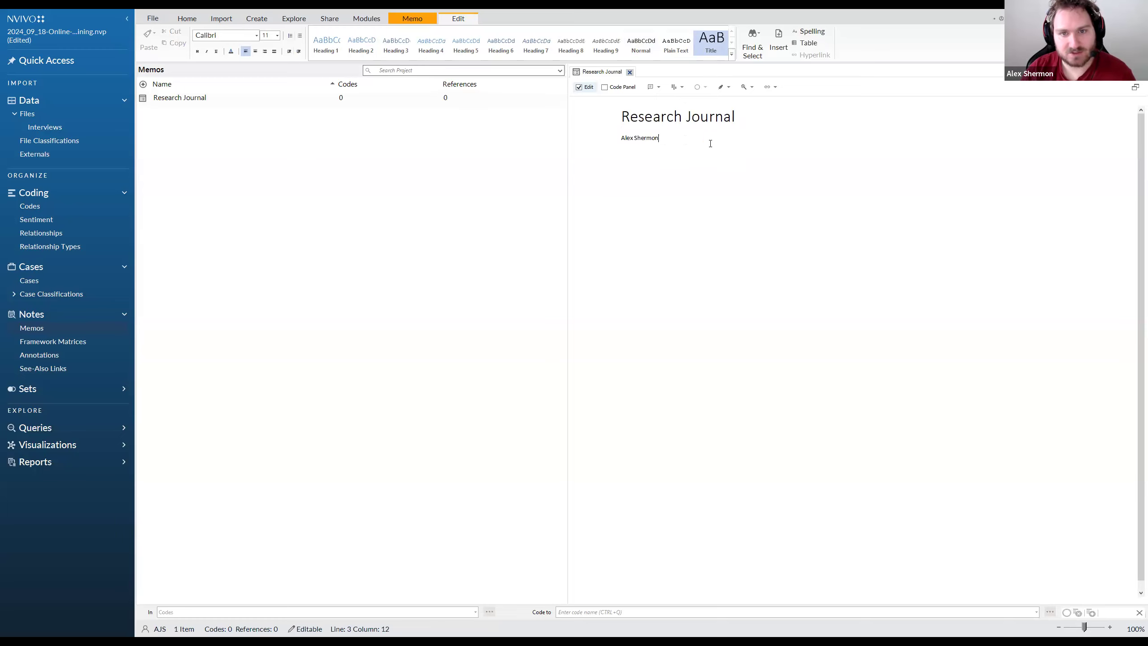
key(Return)
key(Return)
text(You c)
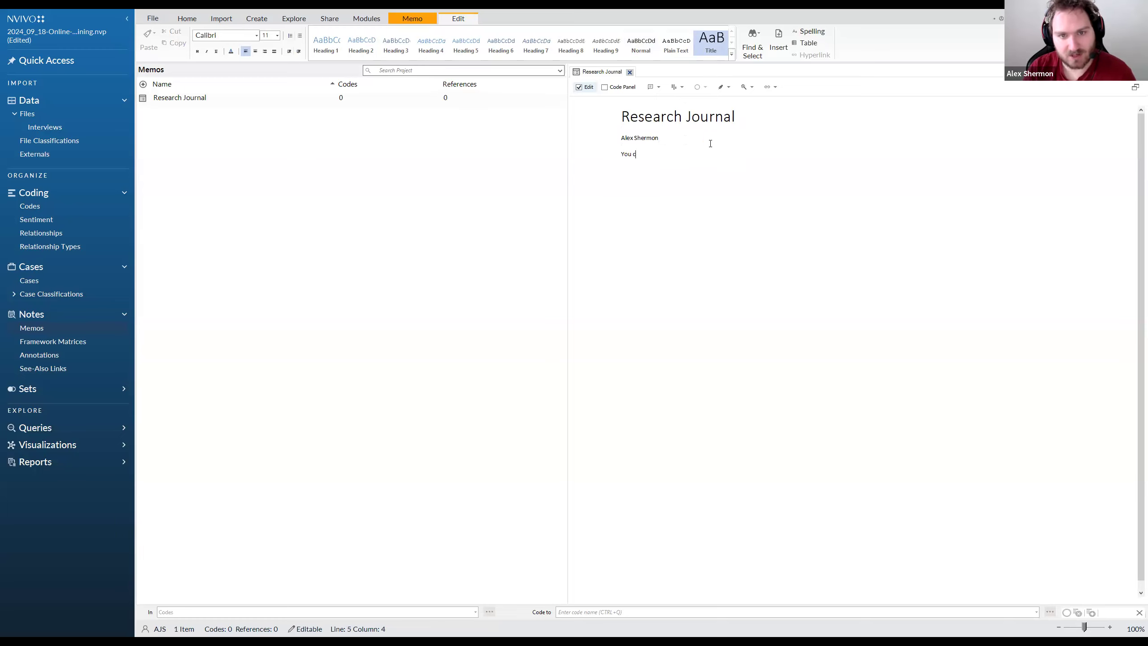
text(an just start writing ab)
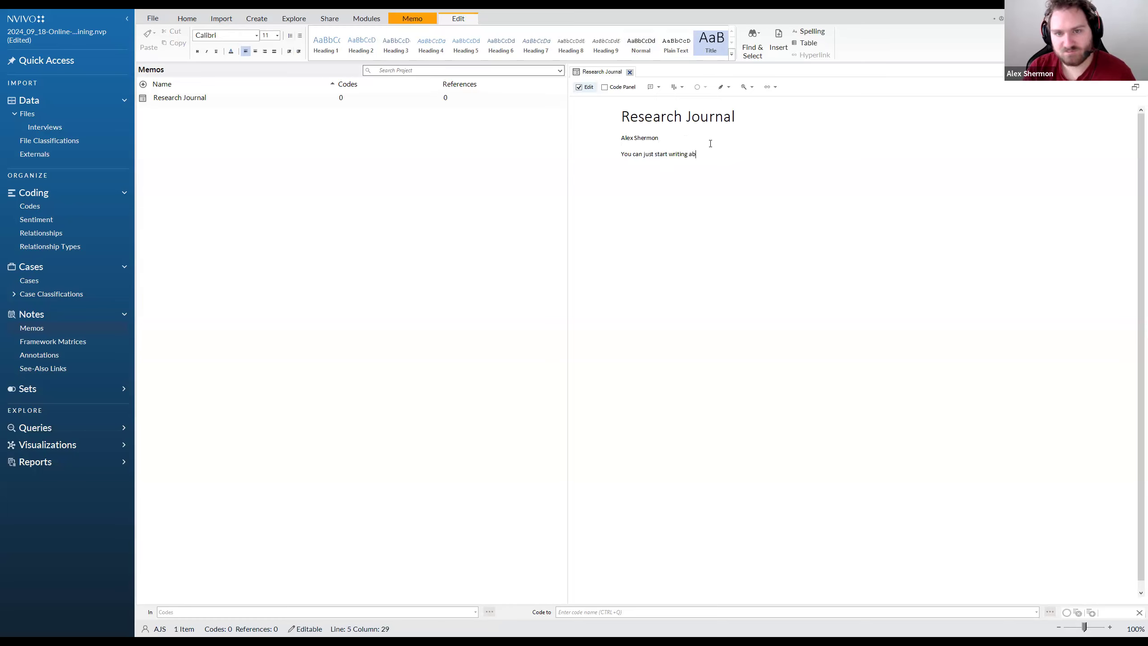
text(out things that are important to you. )
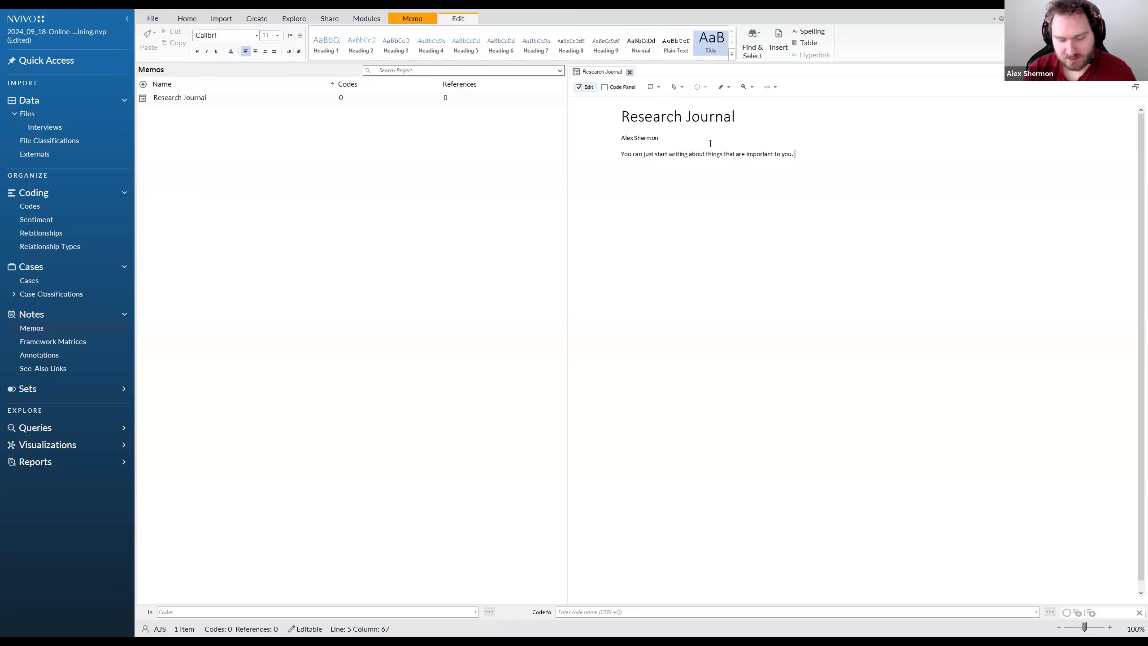
text(Tuesd)
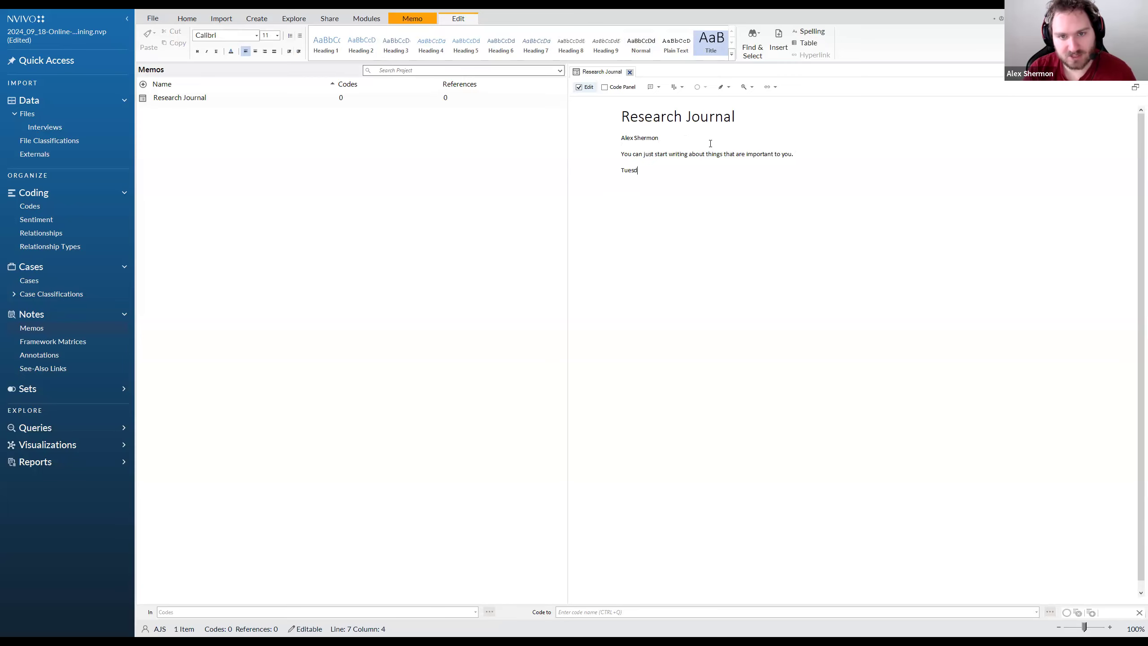
text(ay: Did this)
Add the journal entries "Tuesday: Did this" and "Wedensday: Did this" on separate lines below the paragraph
key(Return)
text(WEdensday )
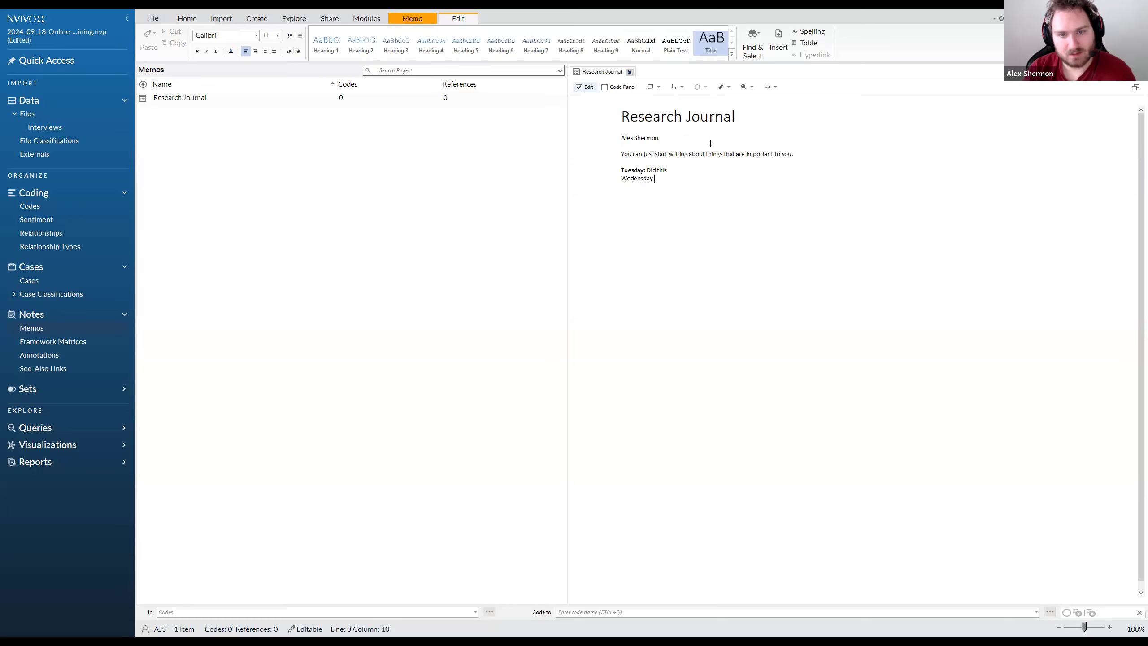
text( Did this)
key(Return)
Add a third journal entry reading "Thursday: Had some very interesting thoughts."
text(Thur)
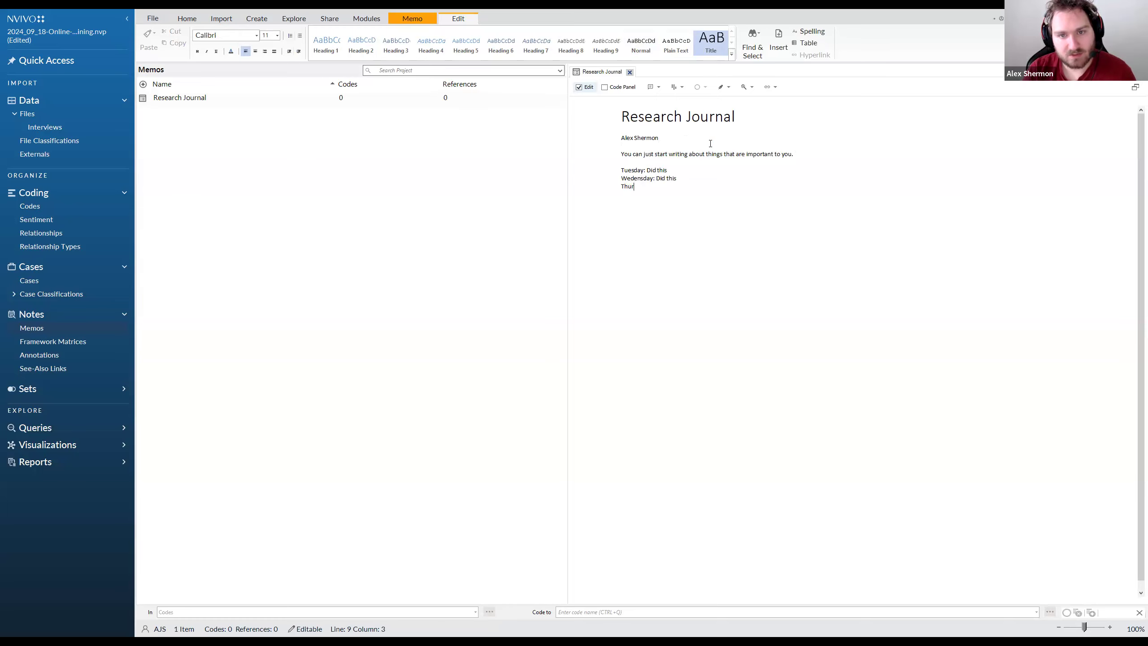
text(sday: Had some)
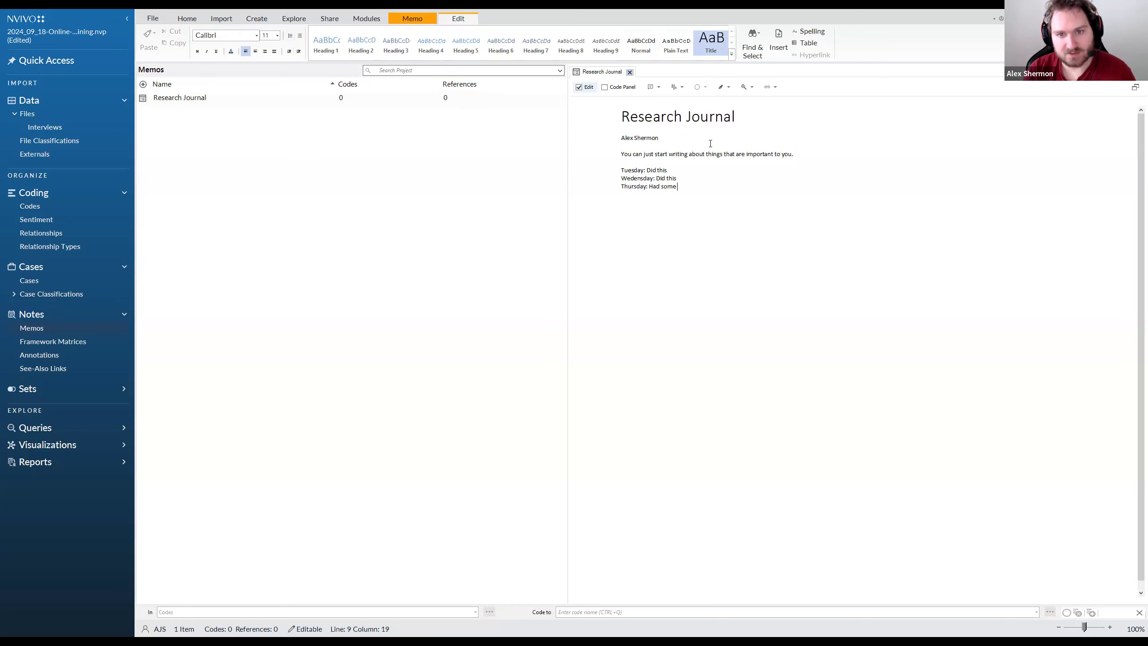
text( veryt i)
key(BackSpace)
key(BackSpace)
key(BackSpace)
text(interesting thoughts.)
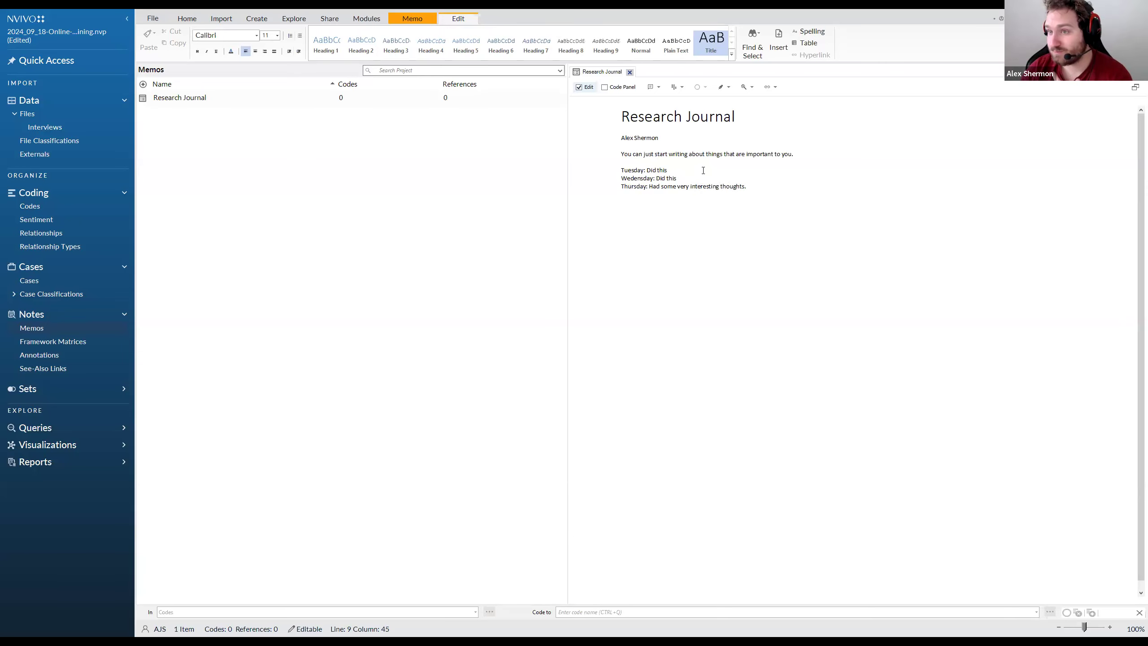
Correct the misspelled day in the second journal entry to "Wednesday"
drag(751, 190, 623, 162)
click(637, 174)
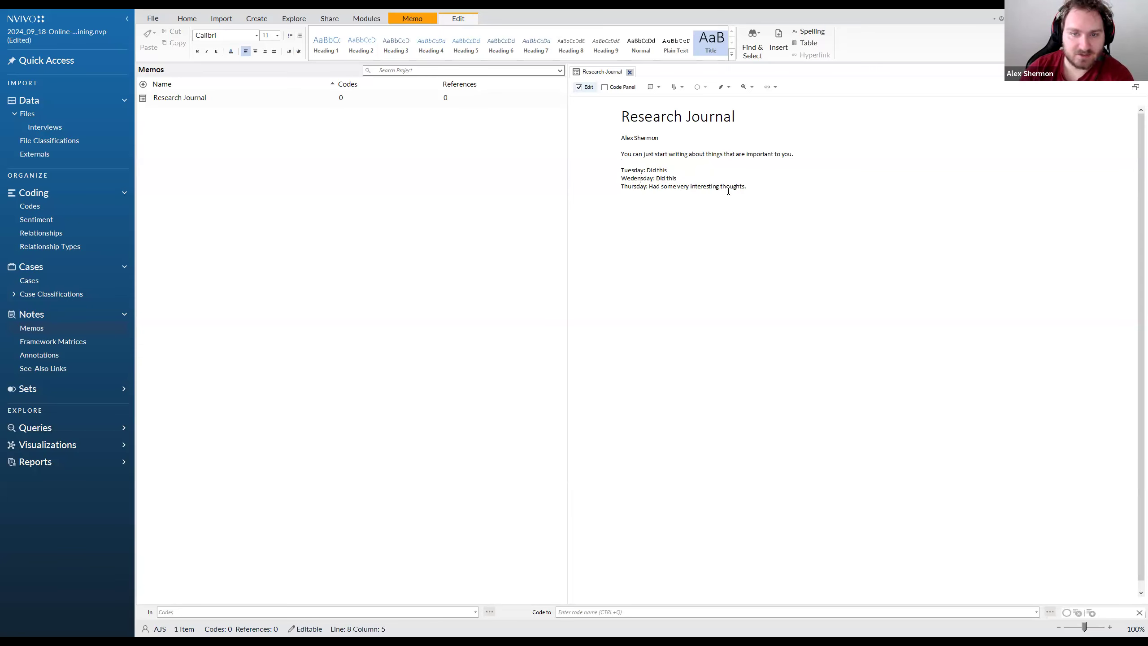
key(ctrl+Home)
text(e)
key(Left)
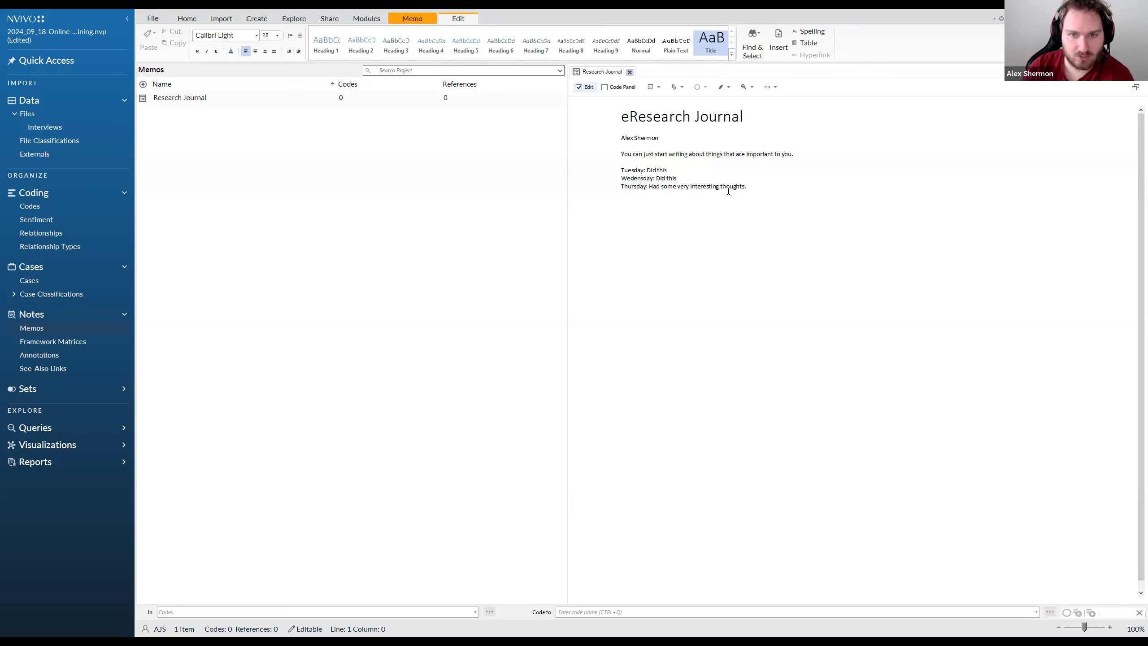
key(BackSpace)
click(638, 179)
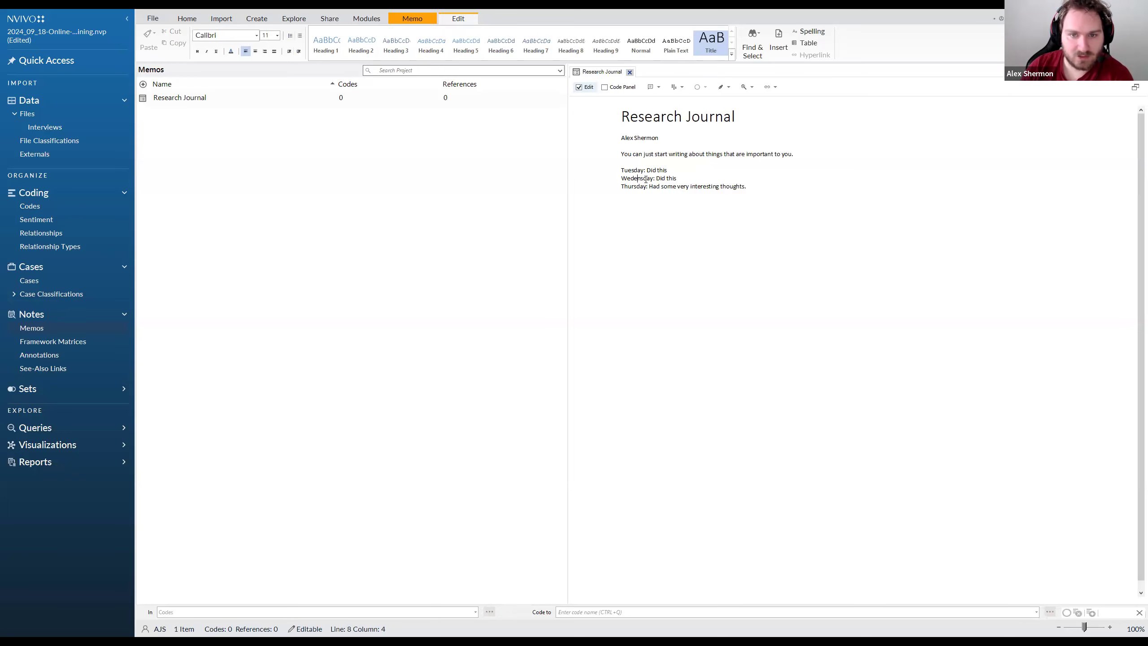
key(BackSpace)
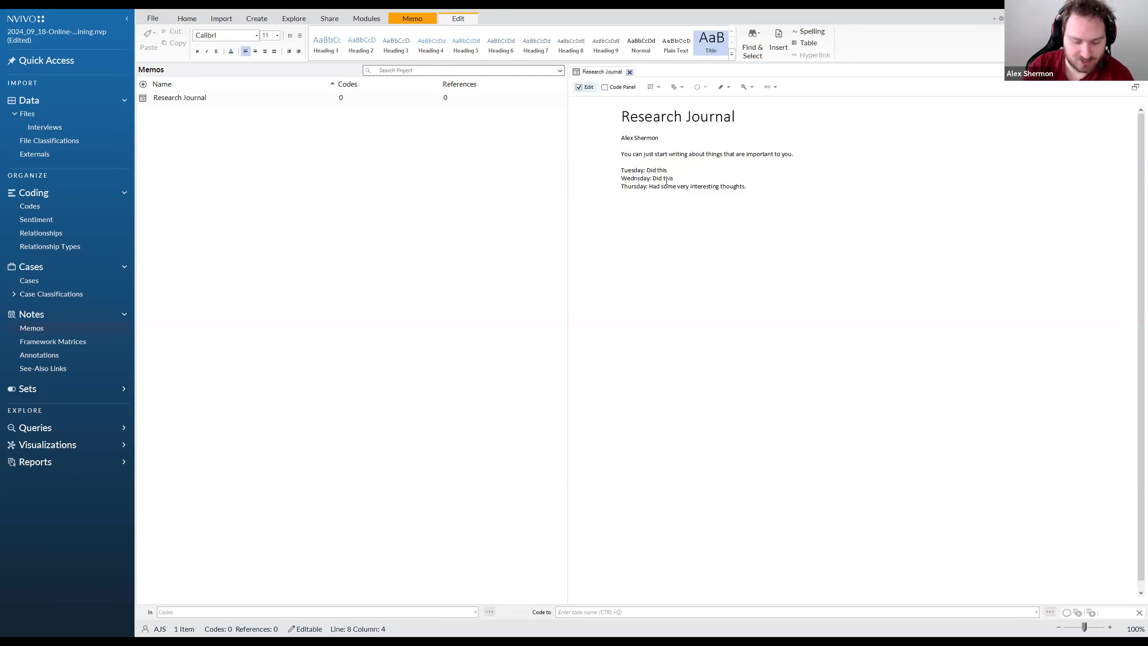
click(640, 206)
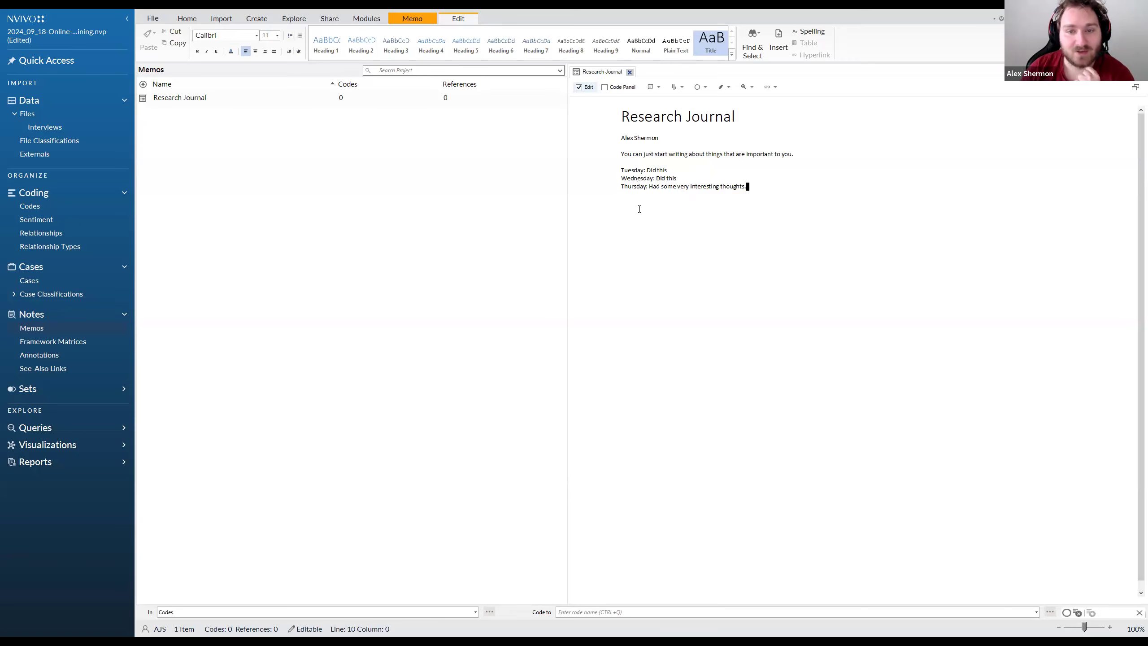
Code the memo text "Had some very interesting thoughts." to the Connection and History code and return to the memo list
click(549, 152)
click(90, 205)
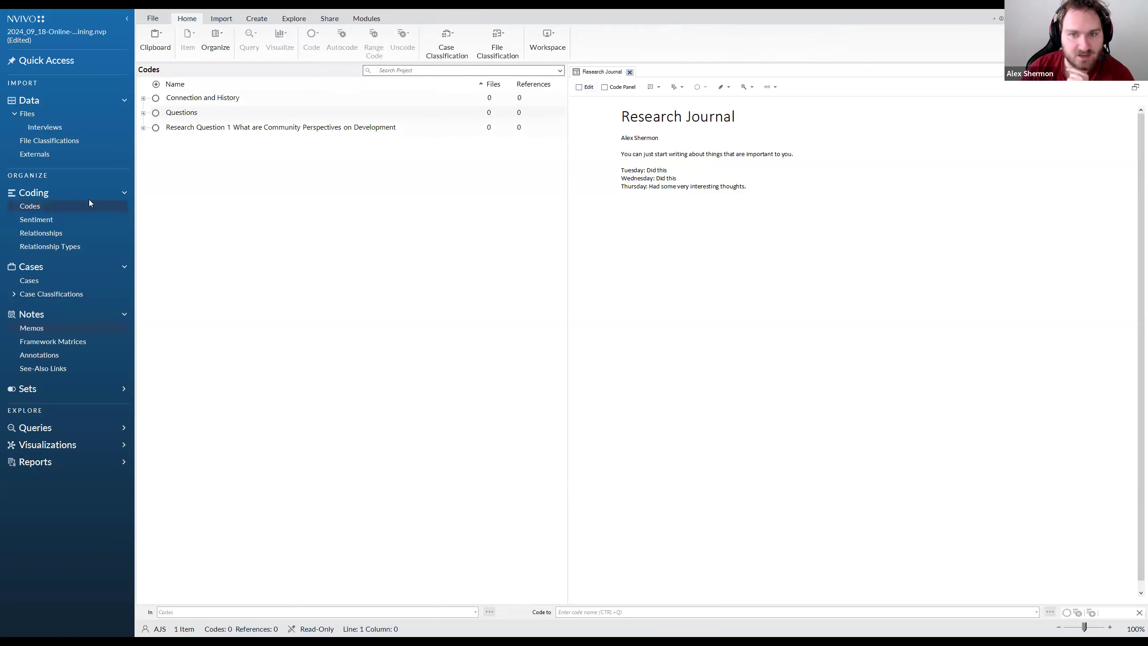
click(747, 186)
drag(747, 186, 300, 98)
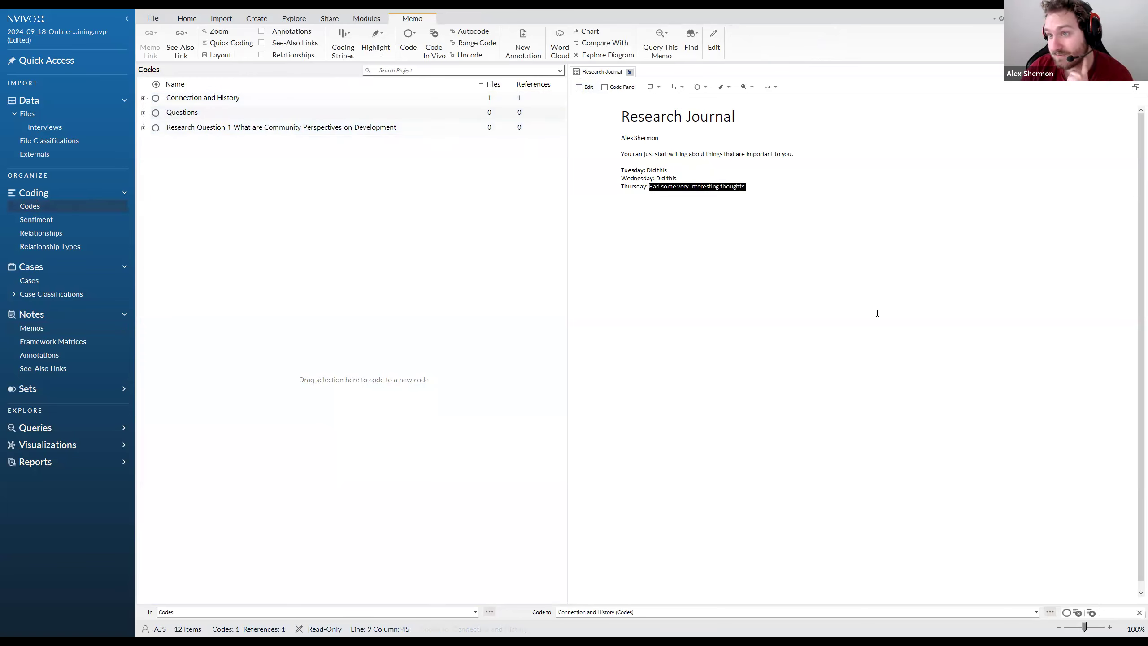
click(744, 222)
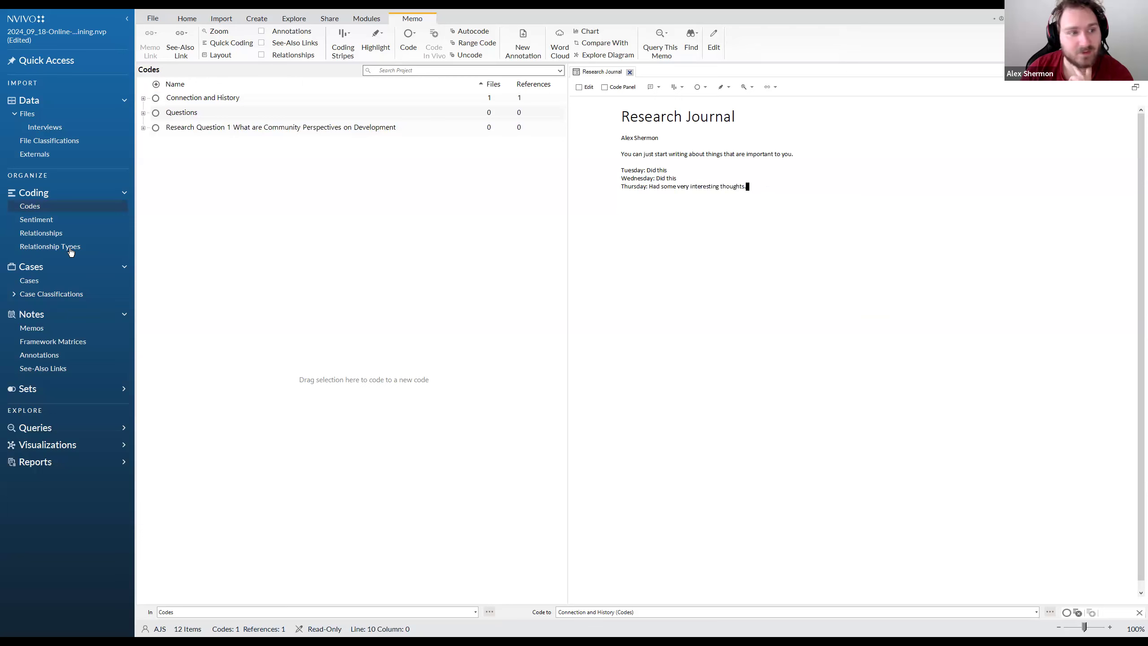
click(40, 334)
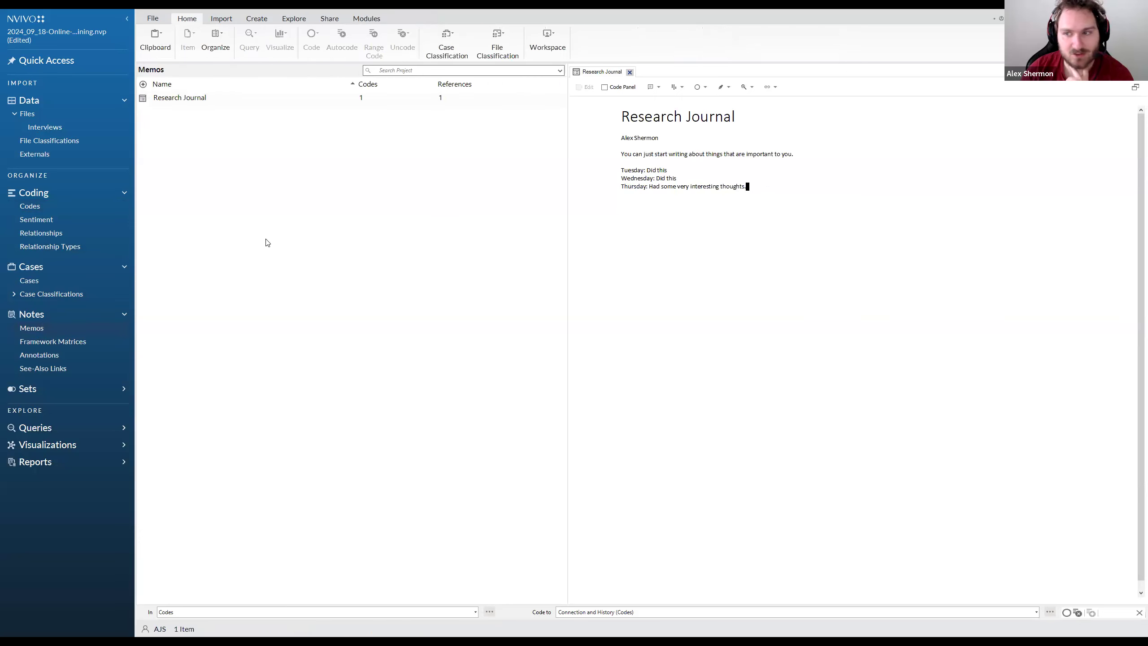
click(215, 115)
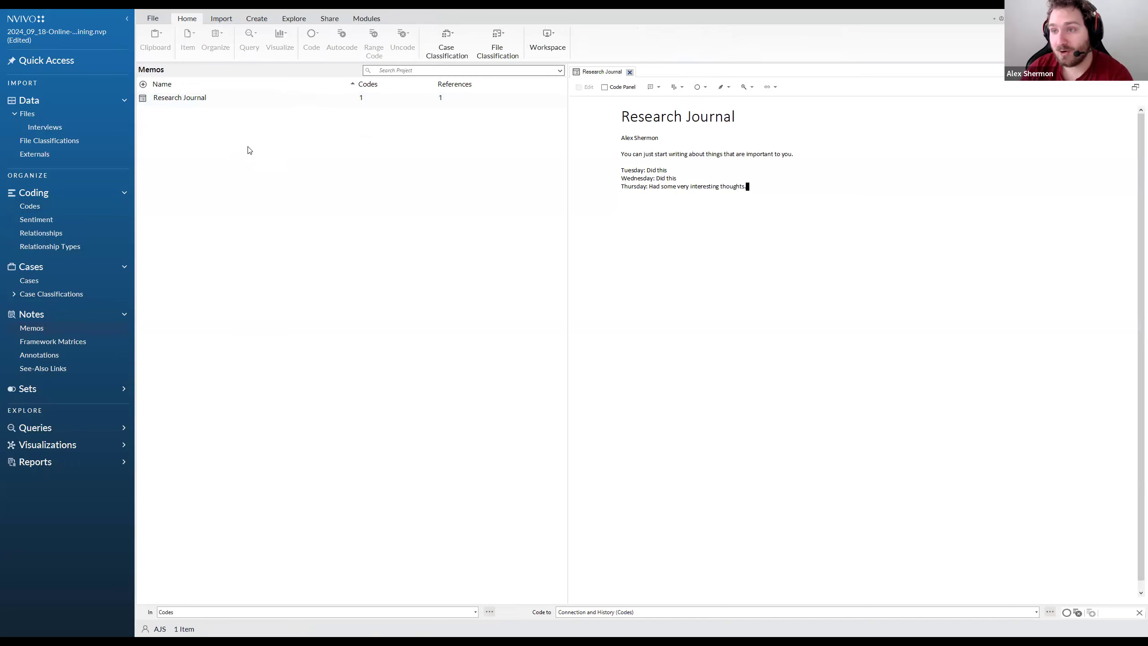
Create a new memo named "Research Question One Reflections" linked to the code Research Question 1 What are Community Perspectives on Development
click(30, 207)
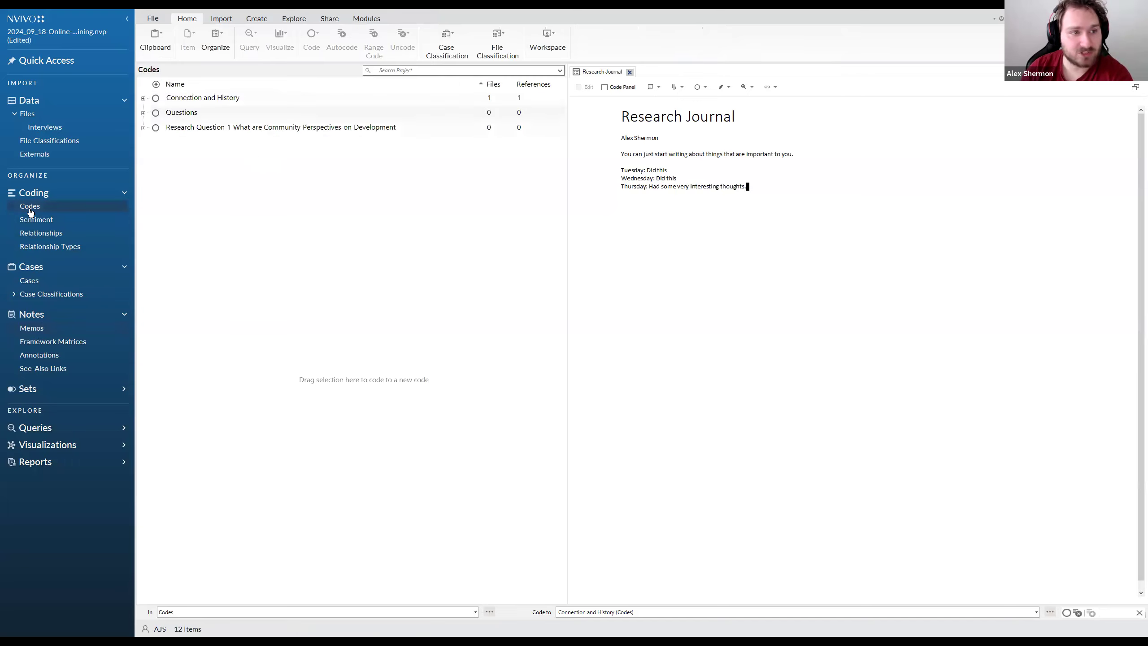
click(144, 128)
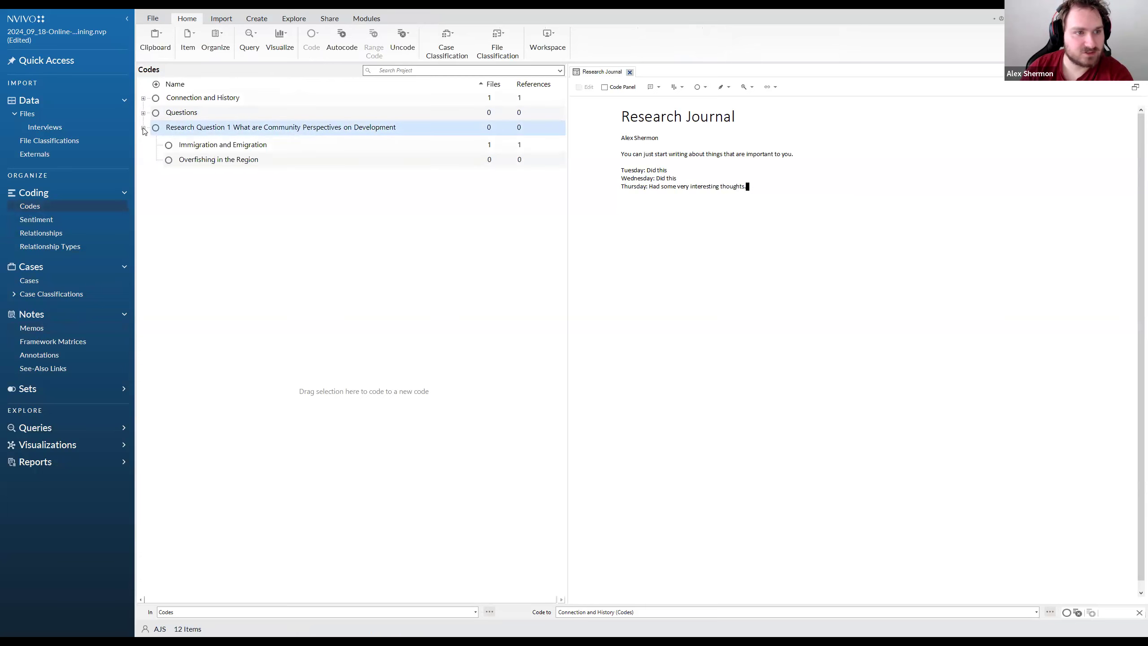
right_click(235, 131)
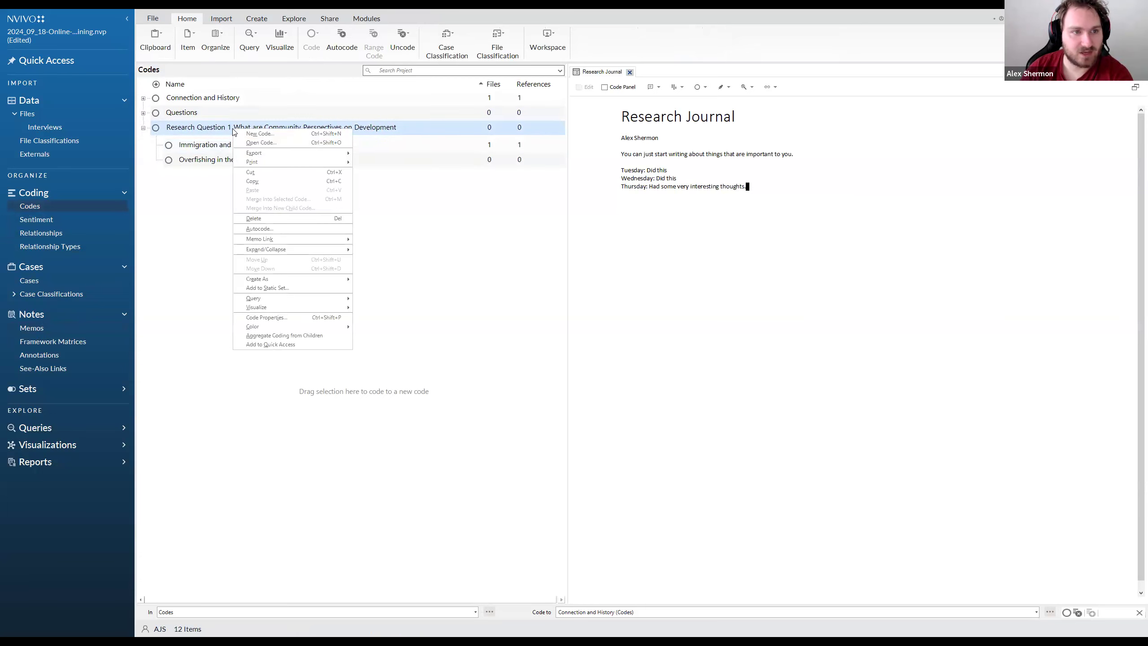
click(183, 239)
click(212, 132)
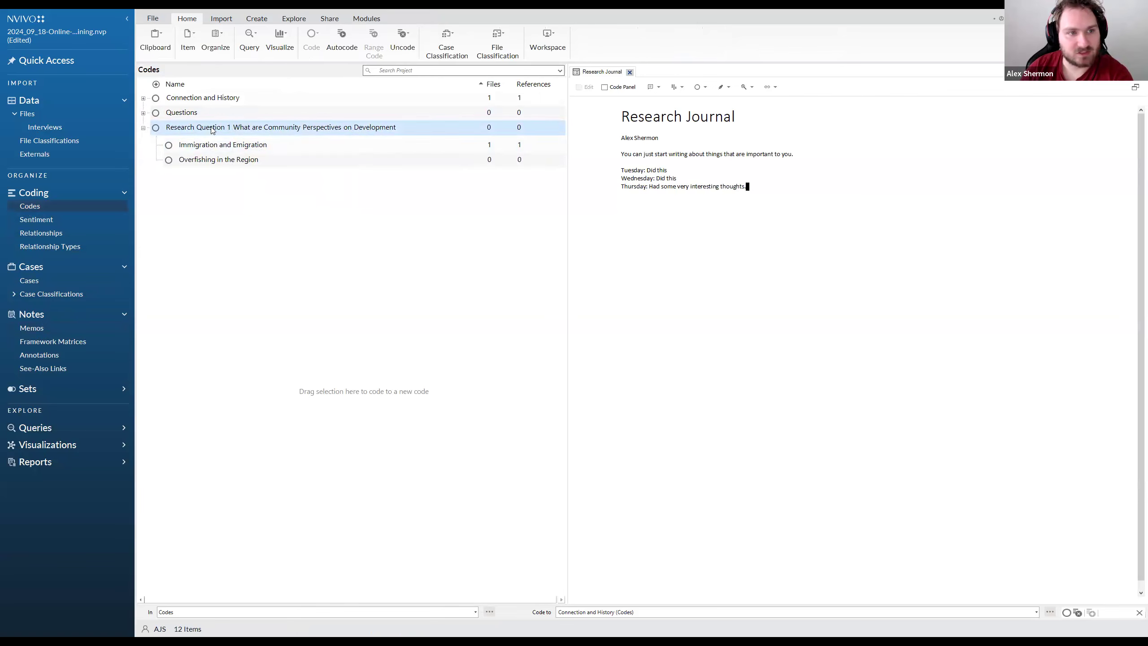
right_click(251, 129)
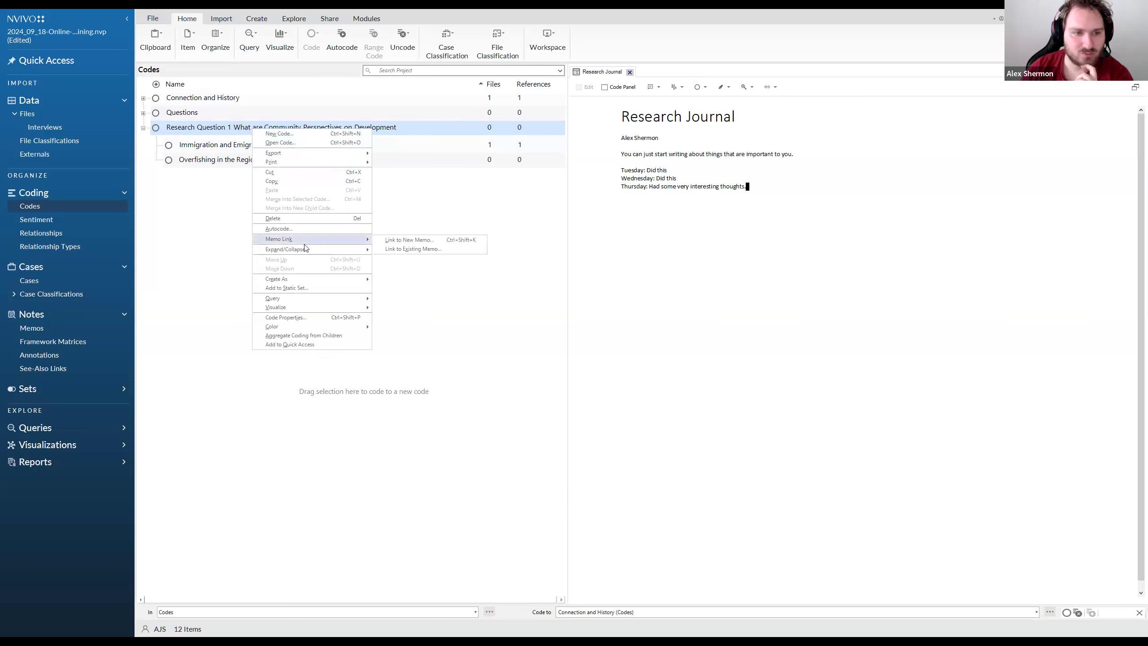
click(406, 244)
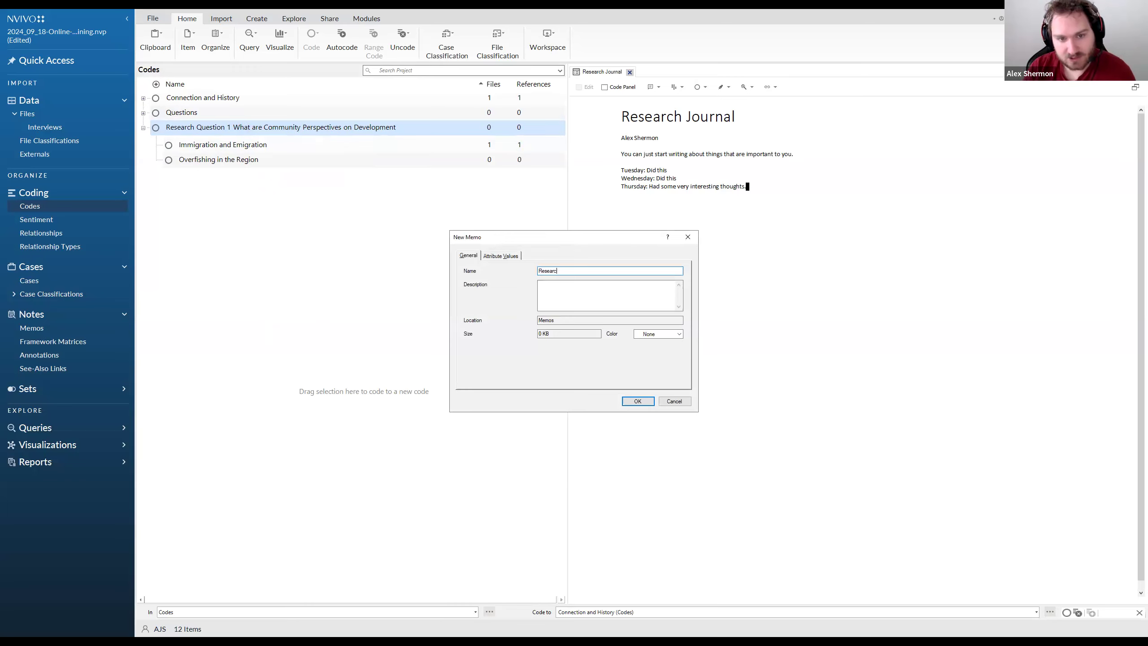
text(uestion One Reflections)
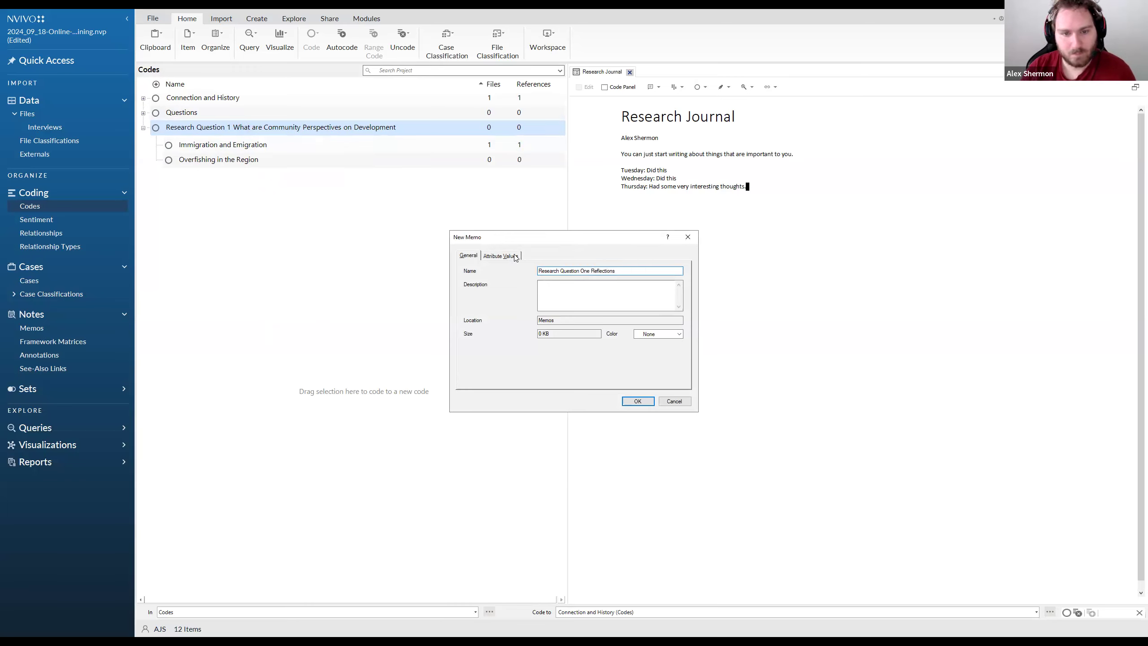
click(638, 401)
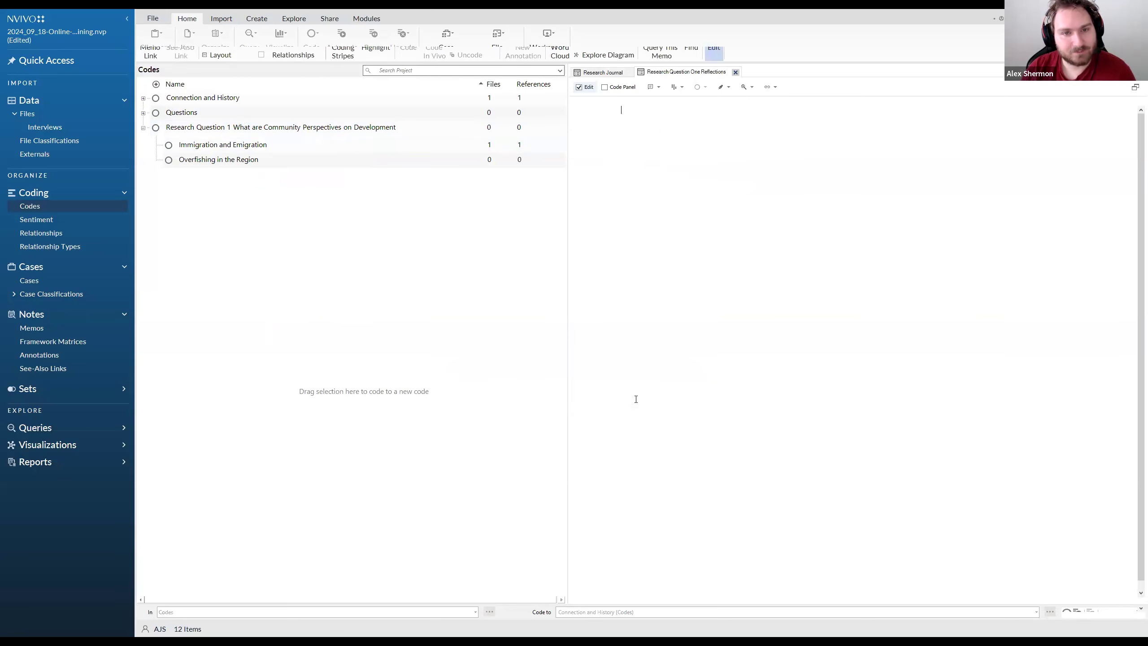
Begin the memo text with "At this point in my writing, I don't think that these research questions are good enough."
text(At this point in my writing, I don't th)
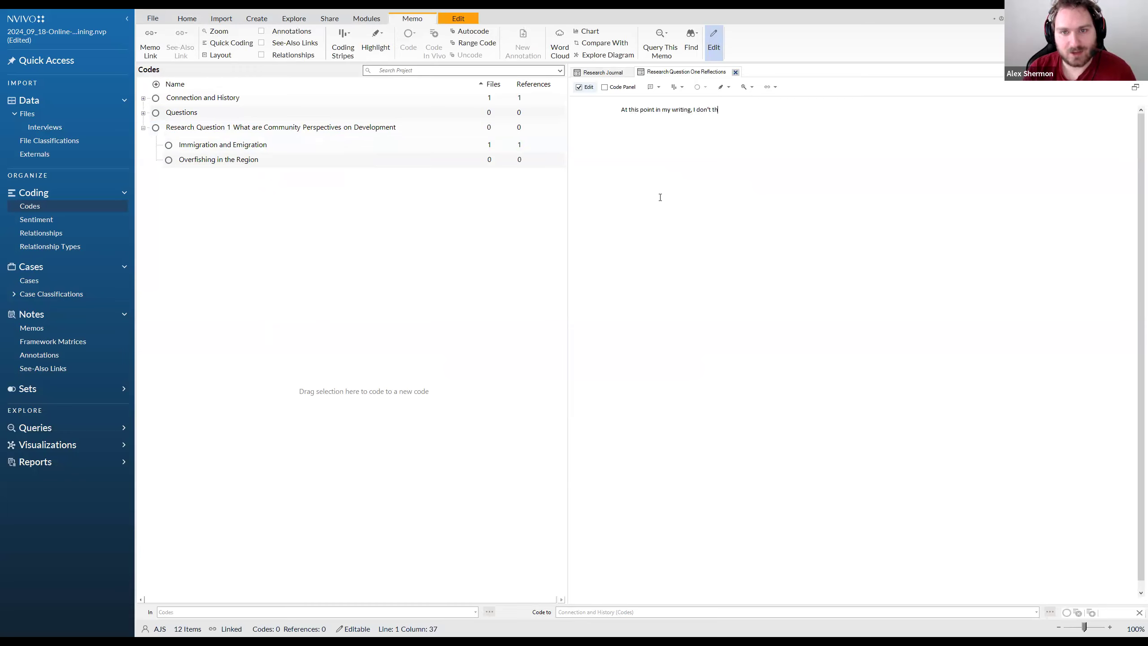
text(ink that these research que)
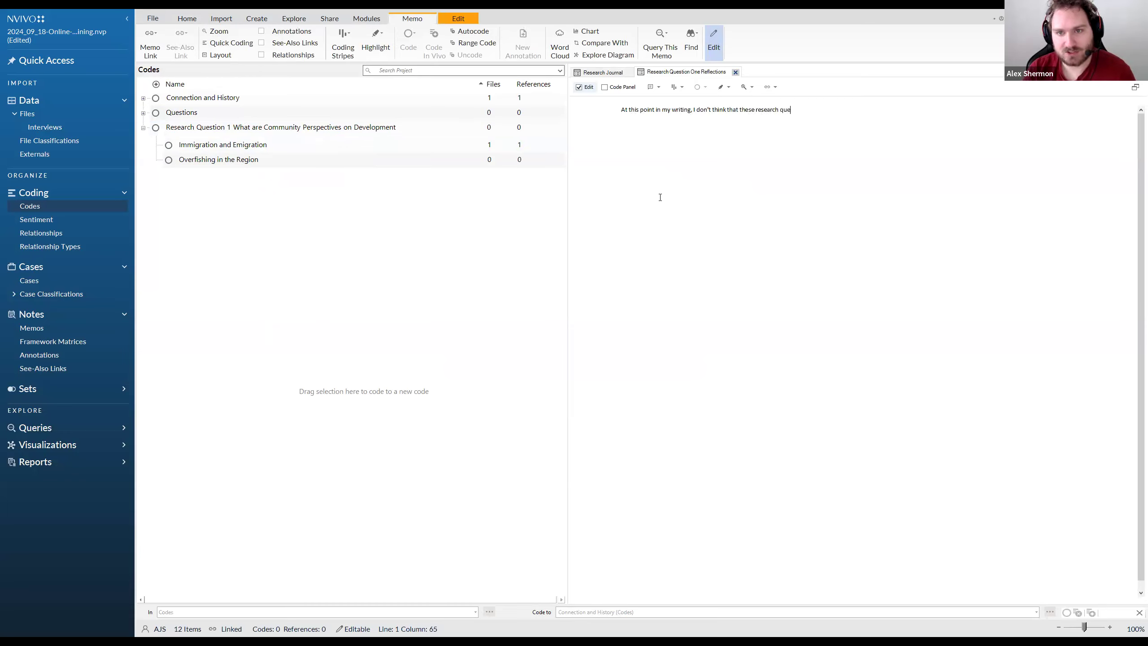
text(stions are good enough)
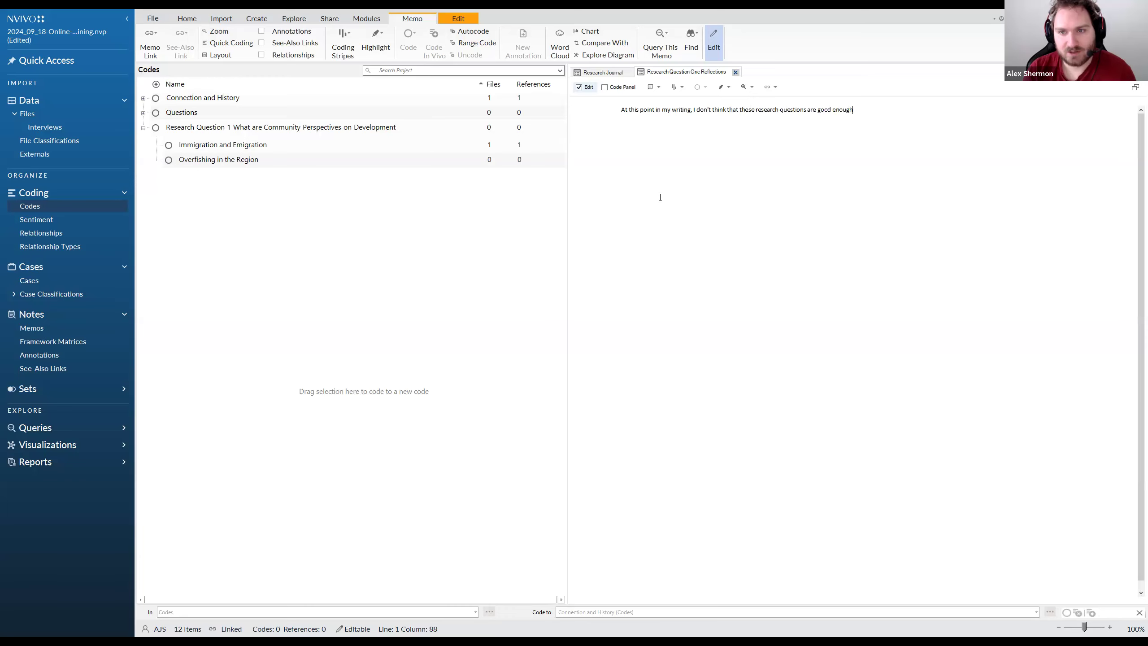
text(. I th)
text(ink that I need)
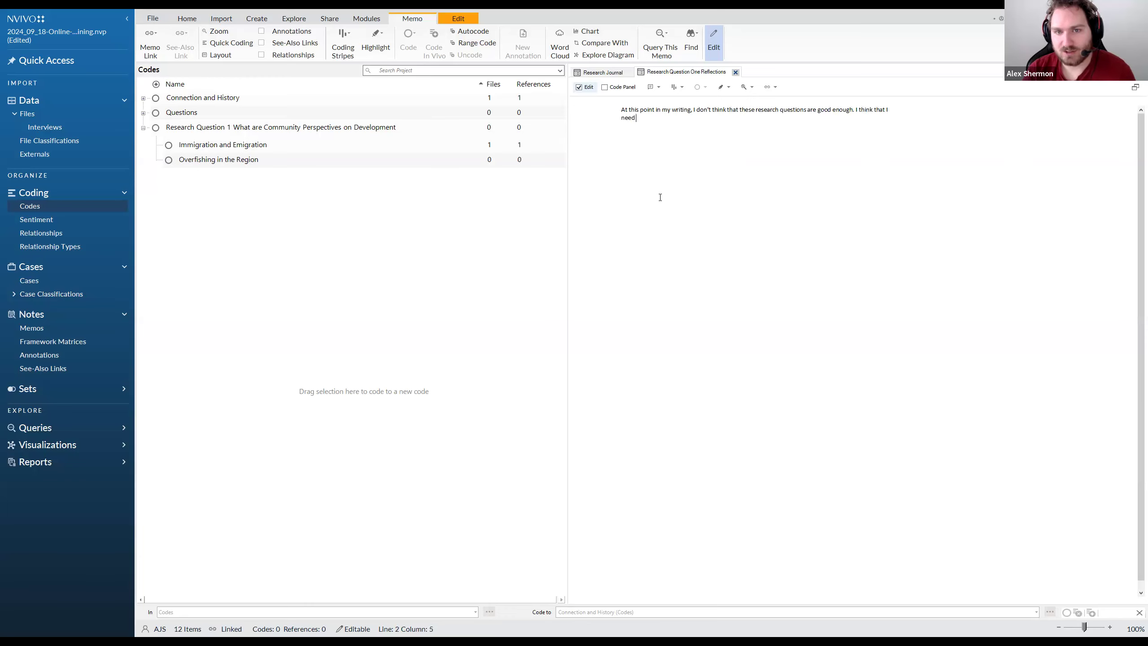
text( to be more specific. I)
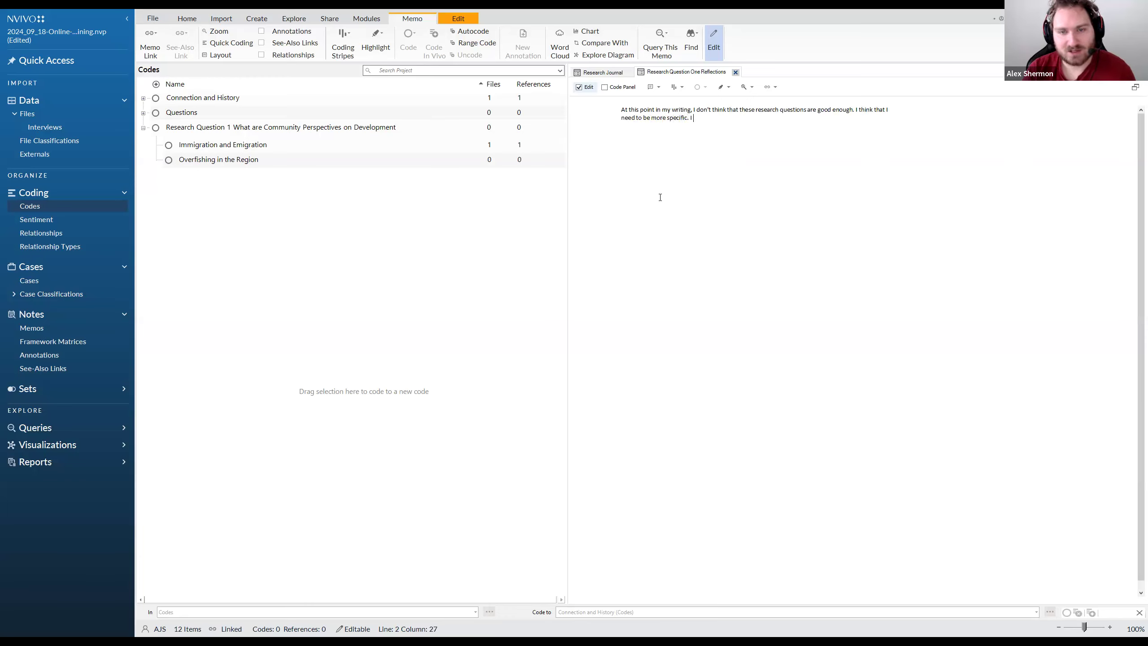
text( think that case )
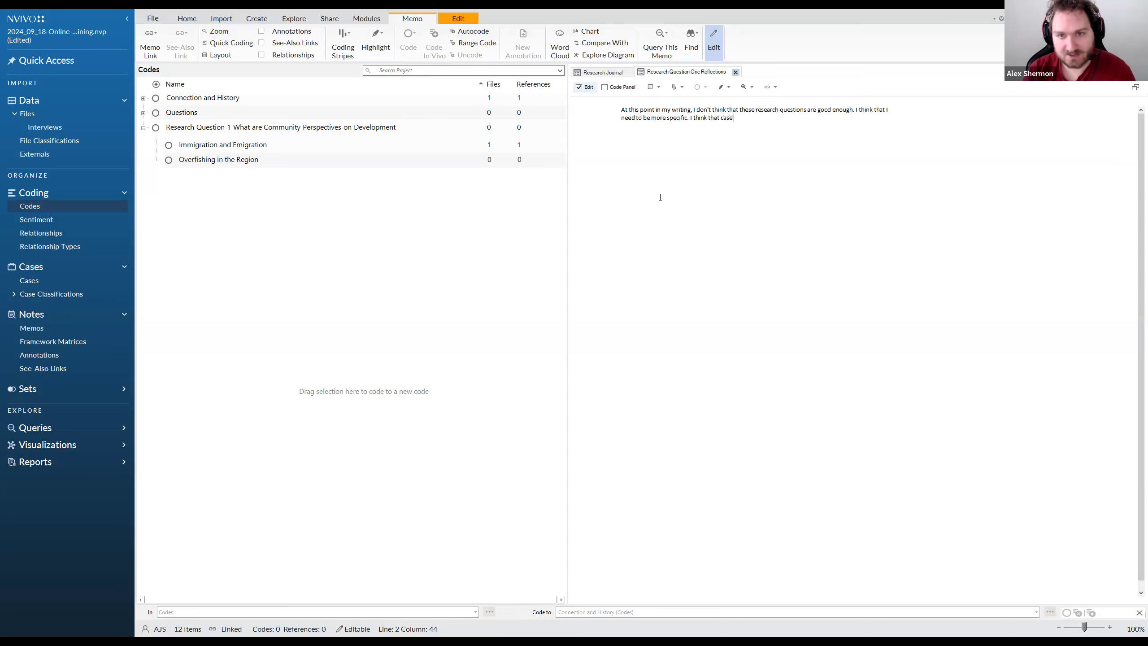
text(X shows that Y. I)
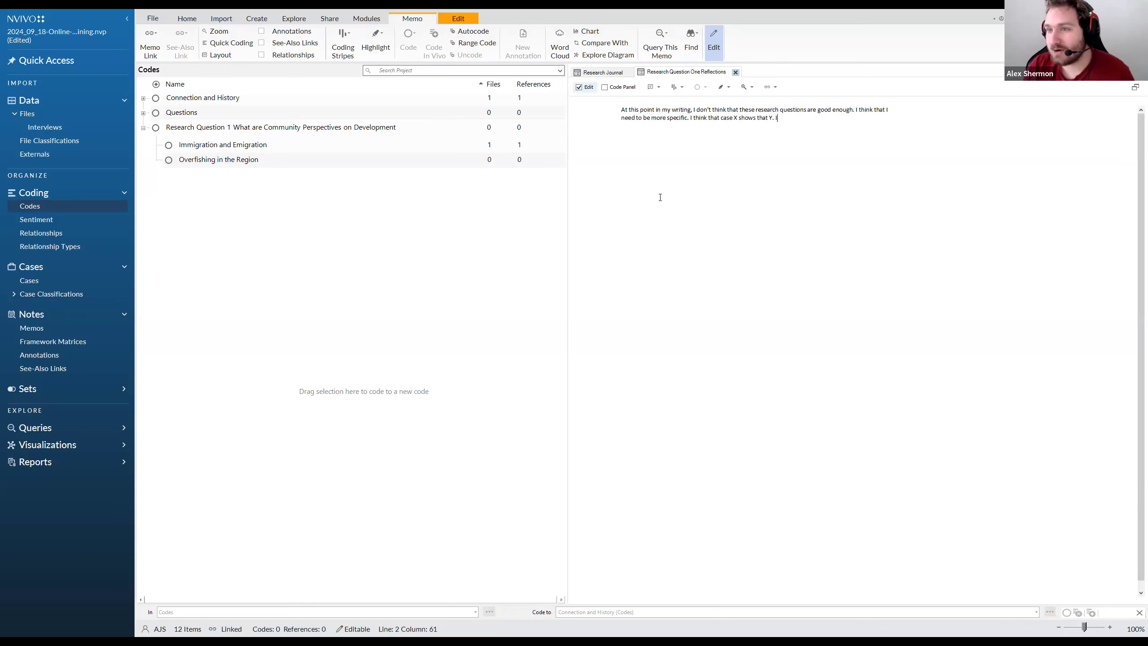
drag(809, 114, 599, 116)
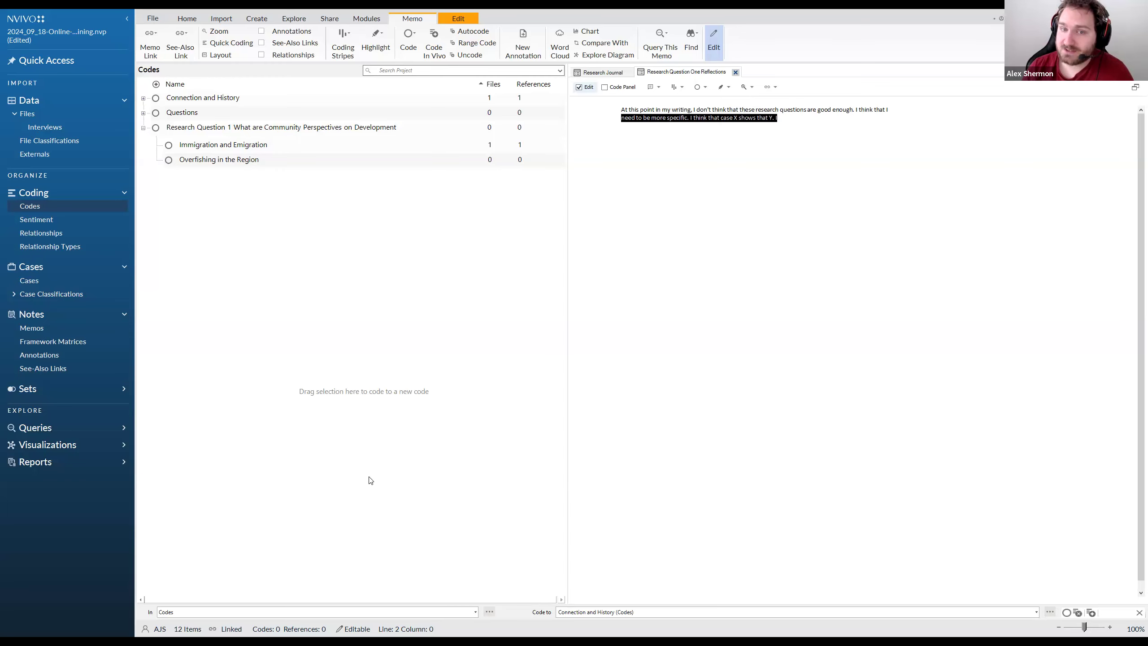
drag(759, 141, 615, 116)
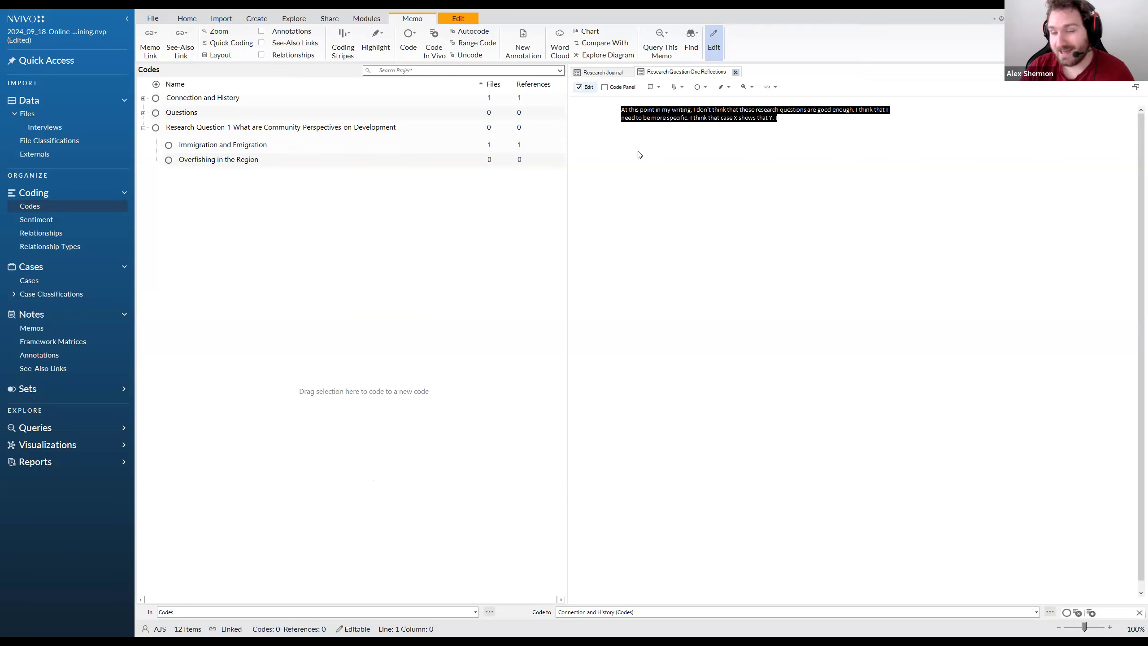
drag(814, 119, 579, 107)
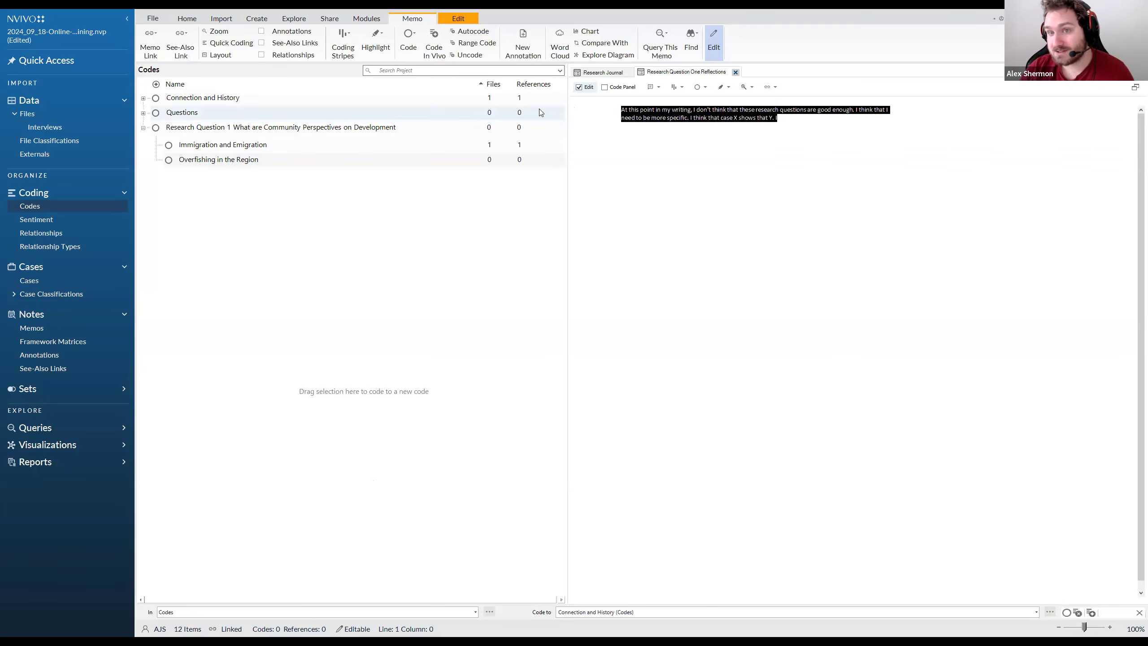
drag(692, 154, 619, 109)
drag(786, 161, 676, 148)
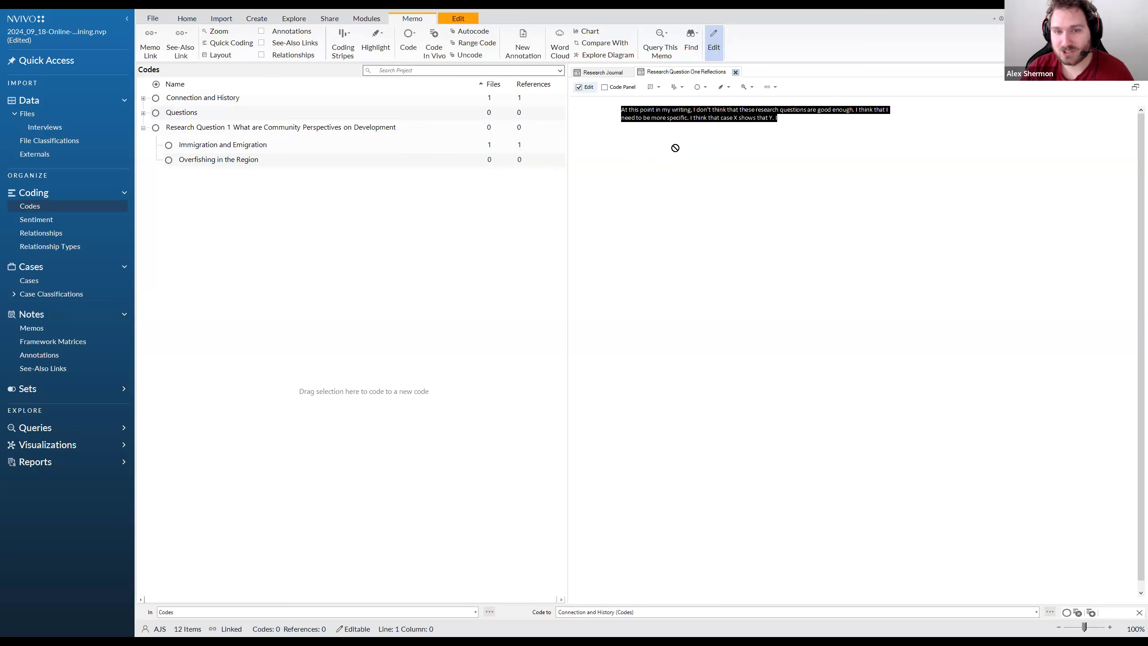
click(676, 148)
drag(622, 111, 830, 117)
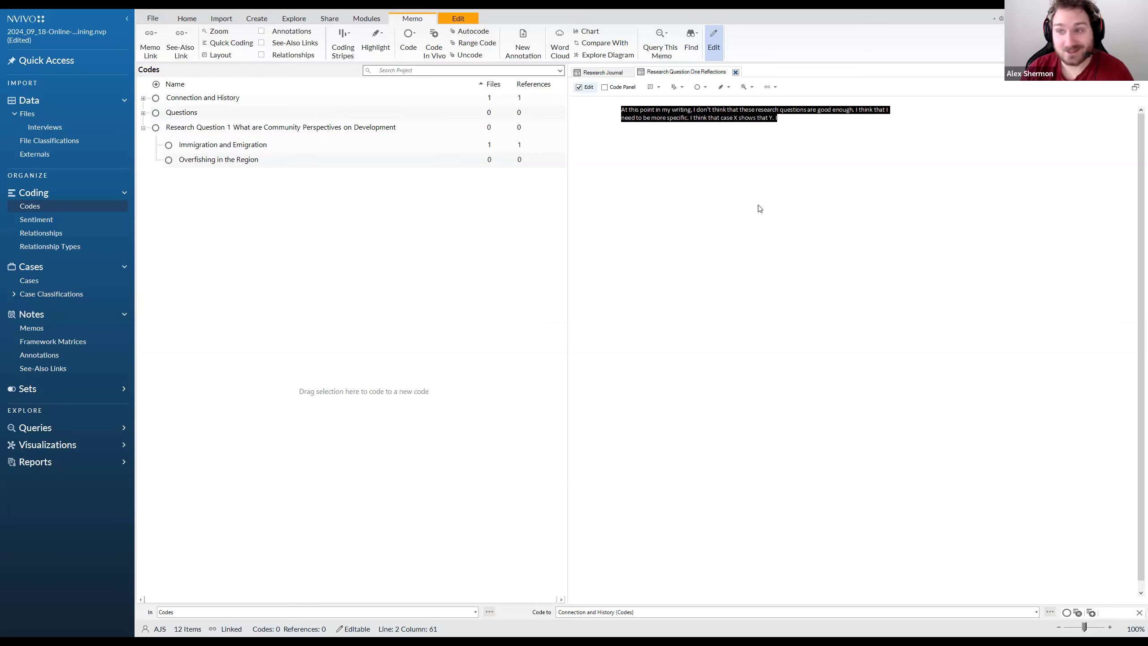
click(723, 216)
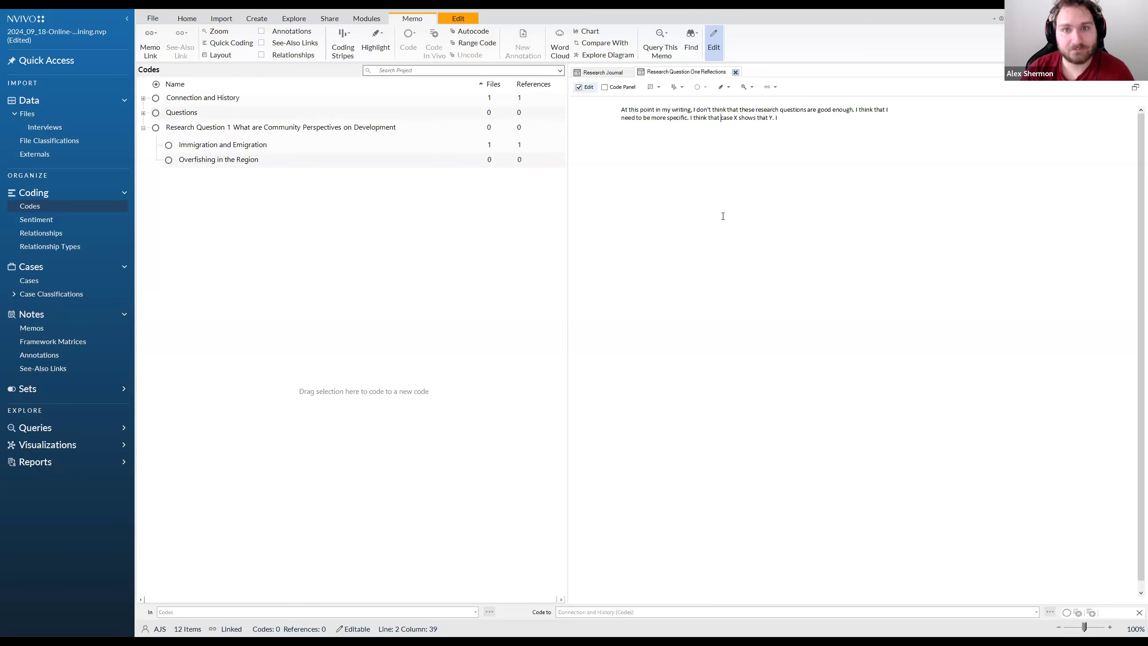
drag(779, 117, 626, 107)
click(671, 171)
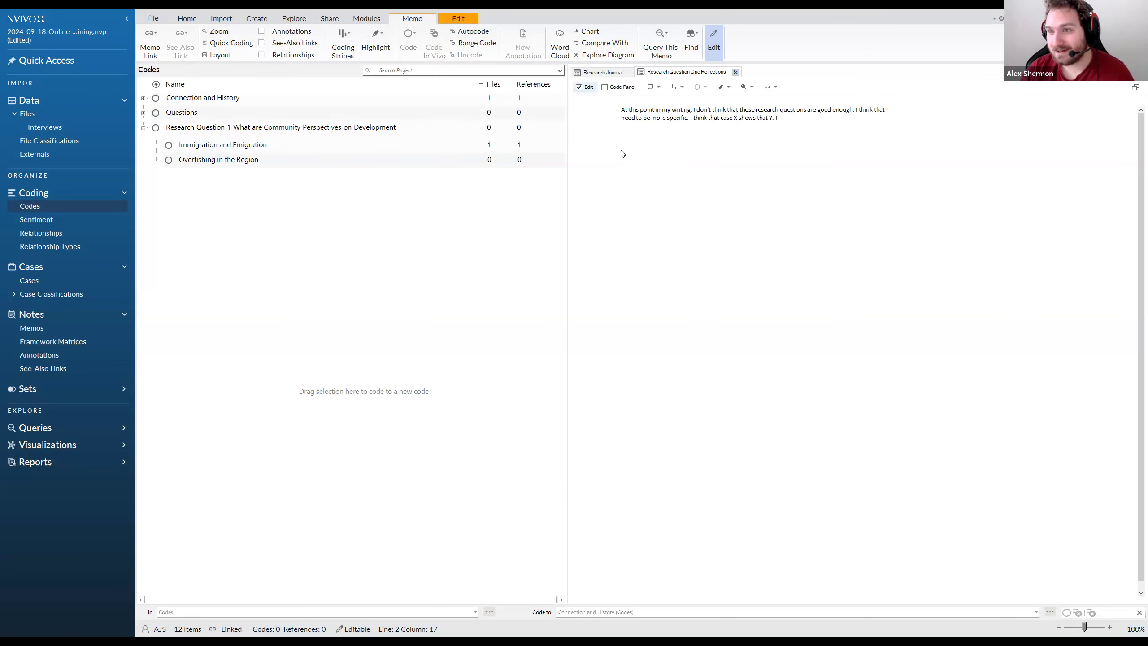
Return to the memo list and review the commands available for the Research Question One Reflections memo
click(55, 333)
click(161, 117)
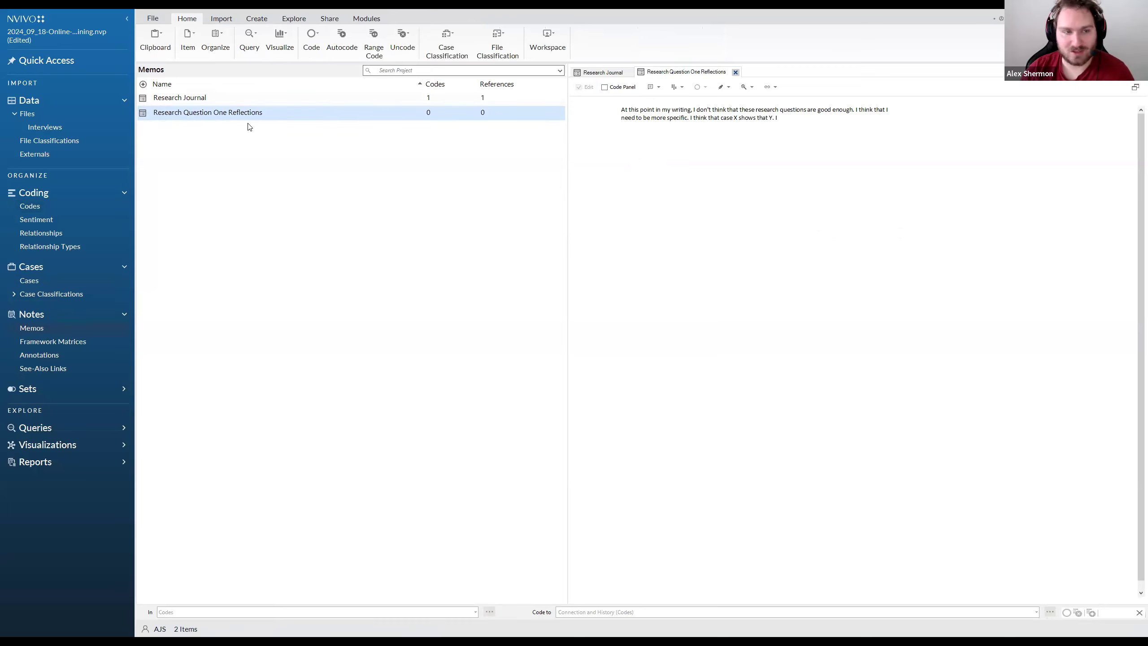
right_click(218, 117)
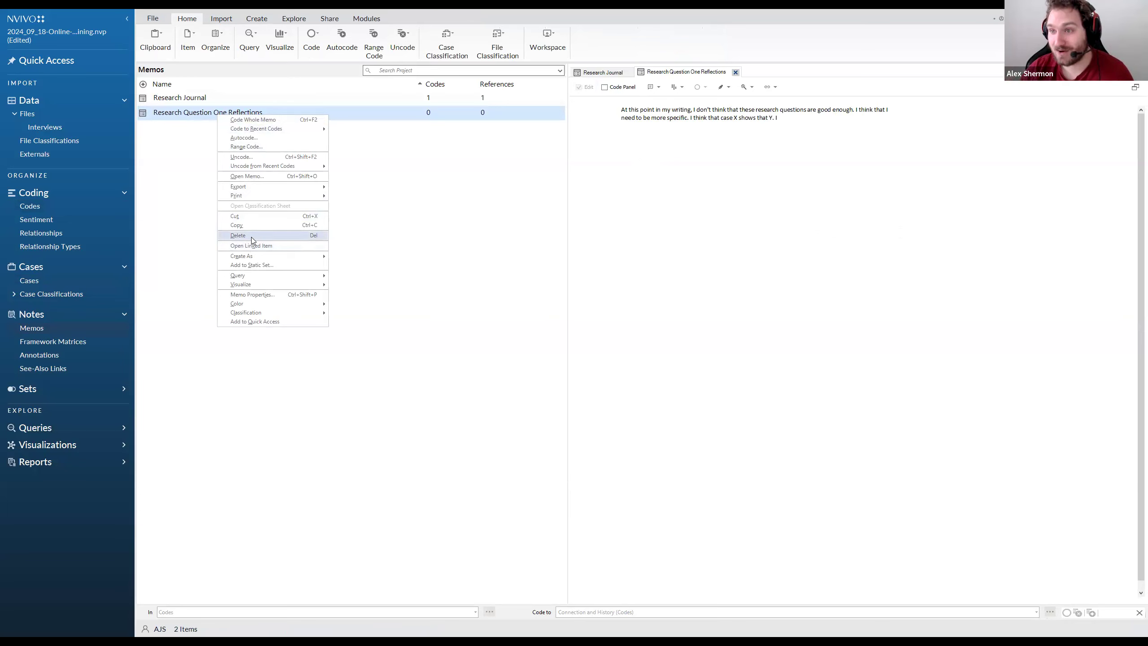
click(294, 224)
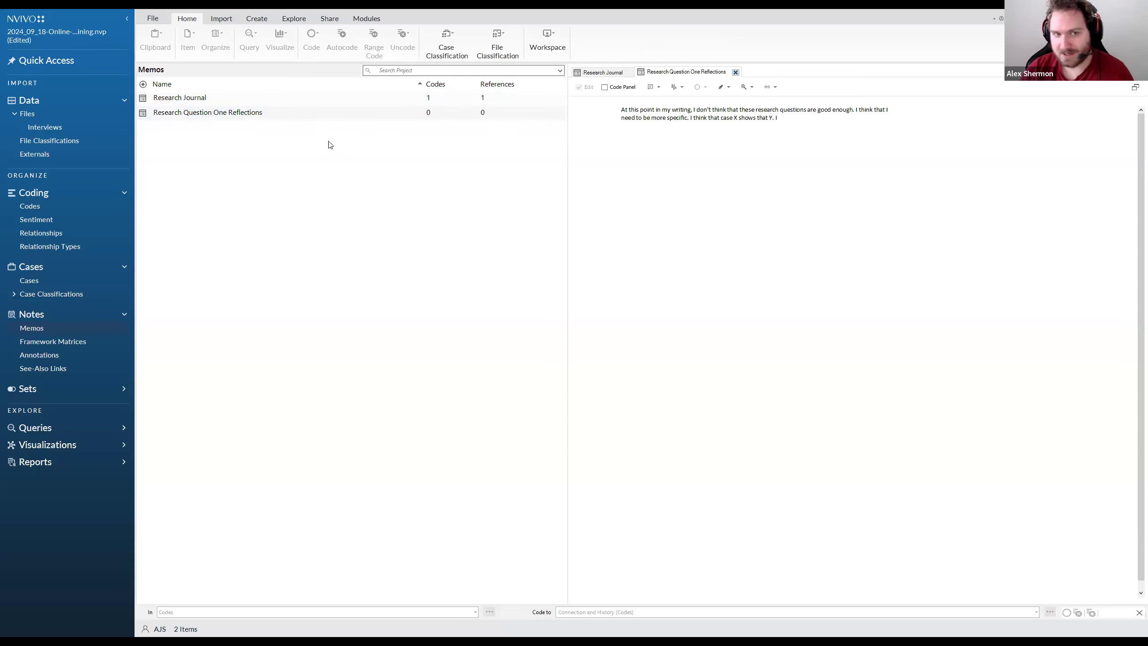
Customize the memo list's columns and add Memo Link to the selected columns
right_click(297, 157)
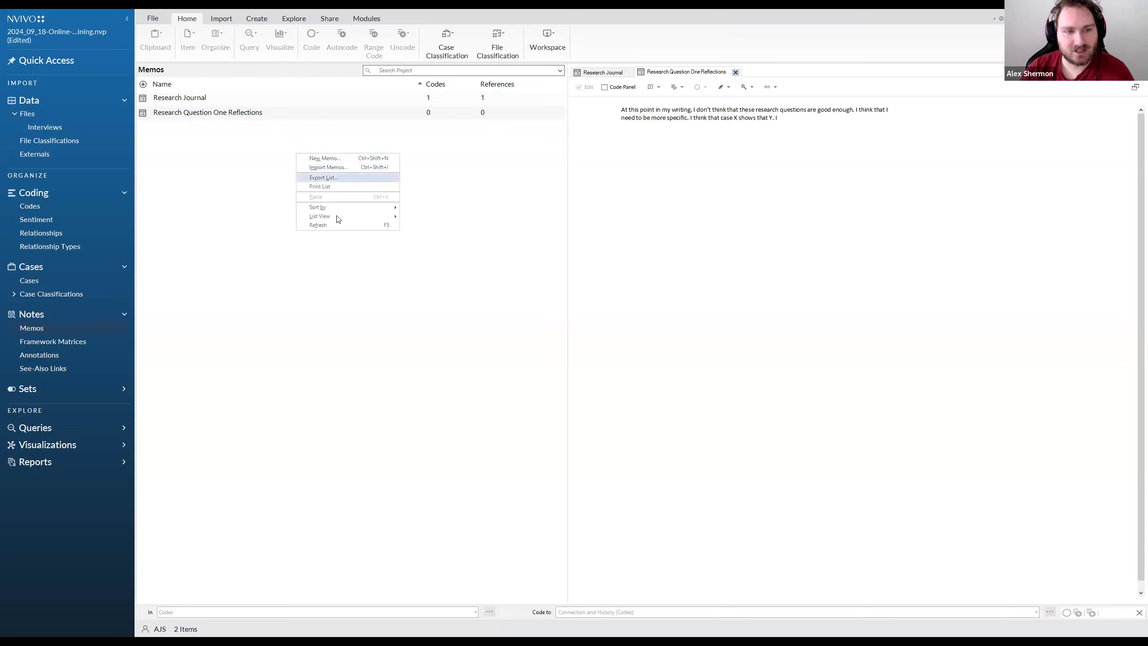
mouse_move(339, 220)
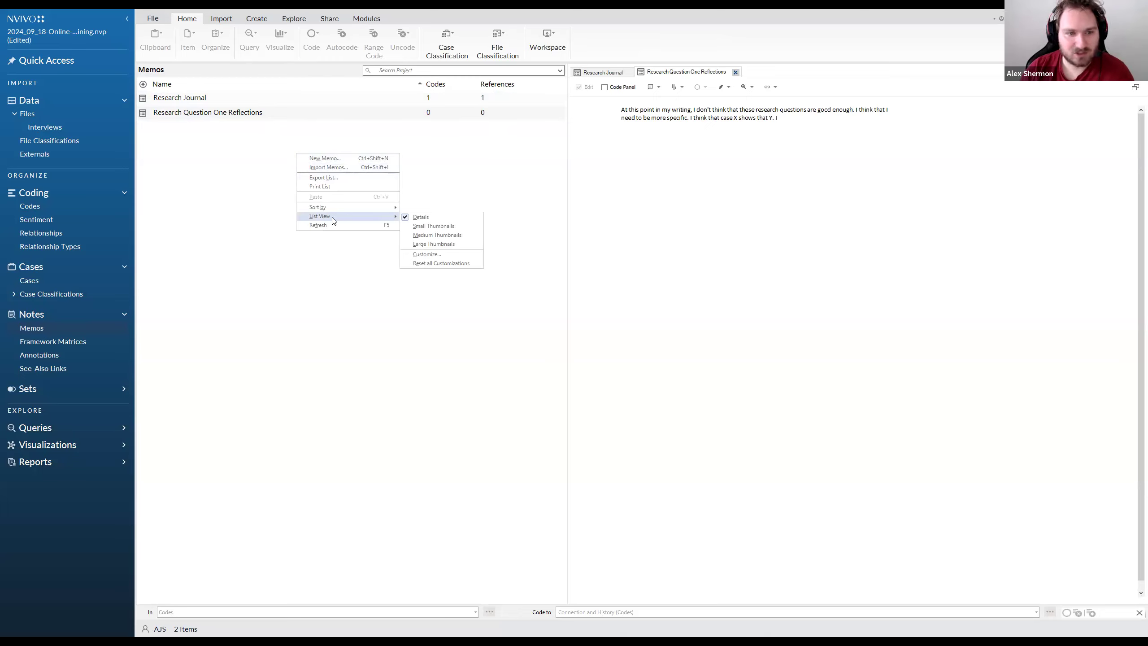
click(430, 254)
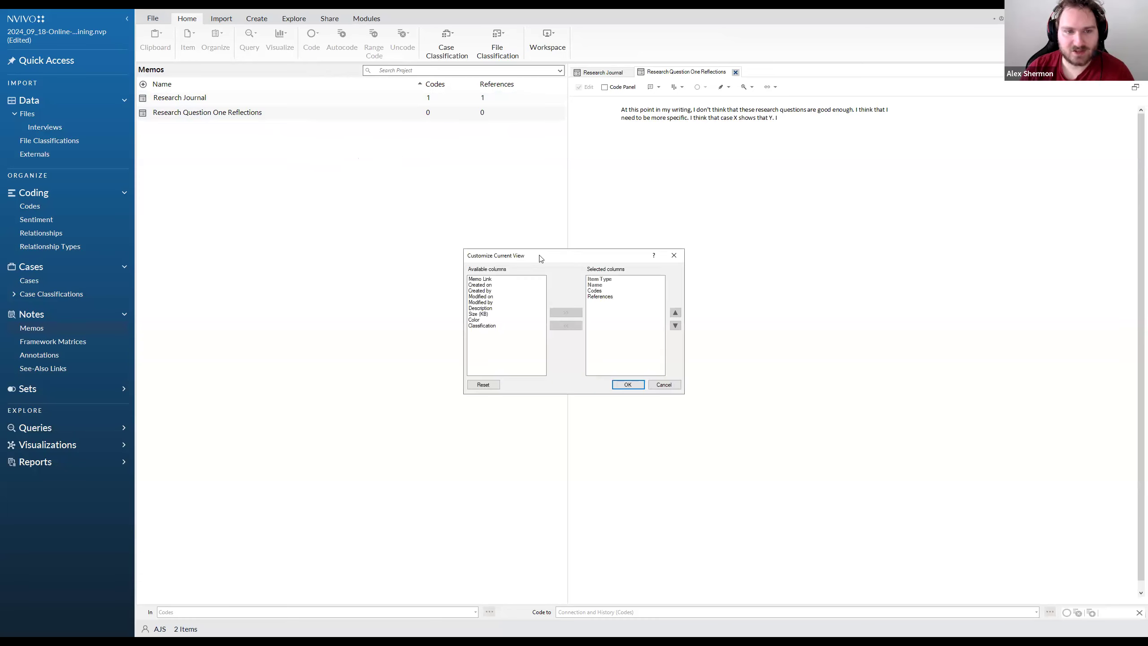
drag(524, 255, 454, 117)
drag(536, 142, 525, 155)
click(525, 159)
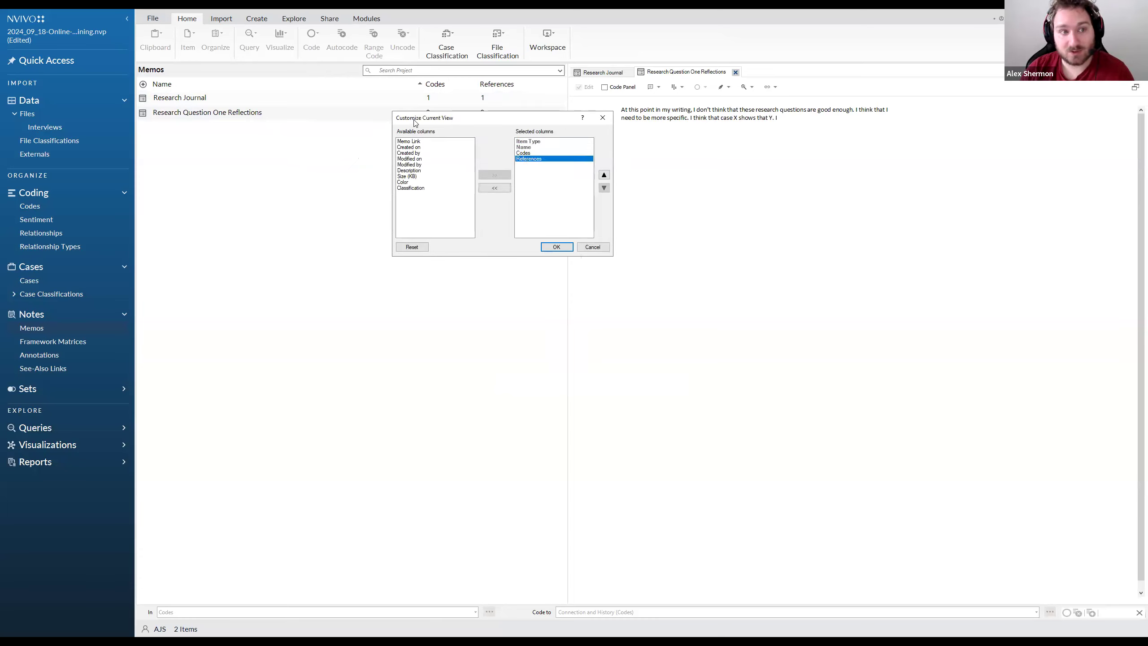
click(417, 142)
double_click(417, 142)
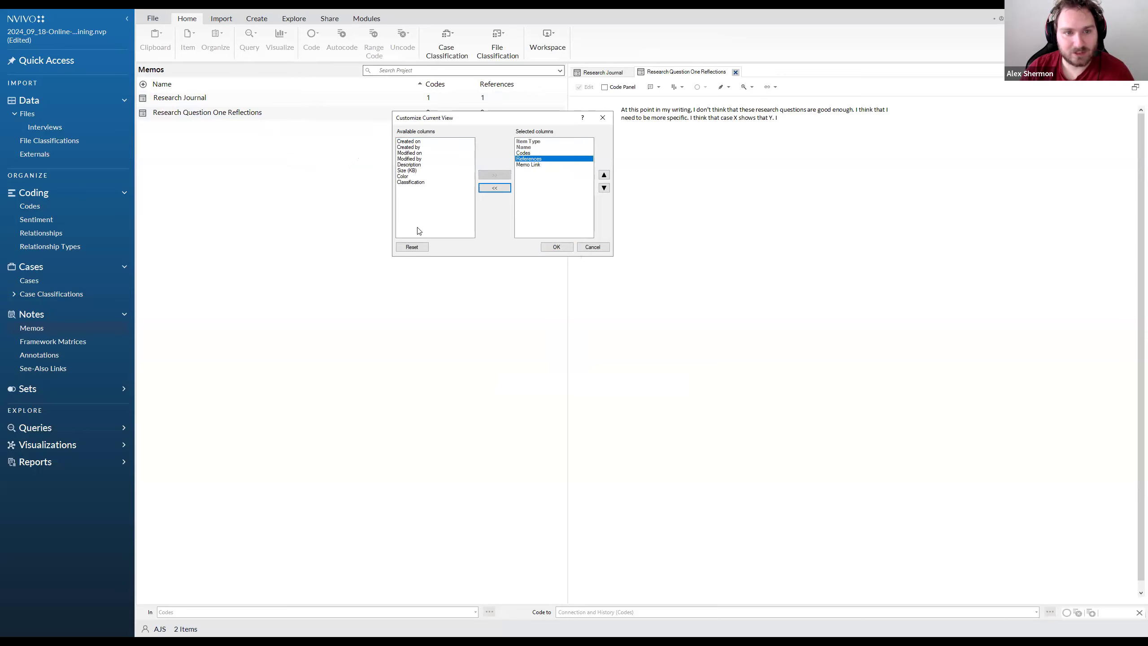
Move the Memo Link column directly after Name and apply the customized columns to the memo list
click(420, 164)
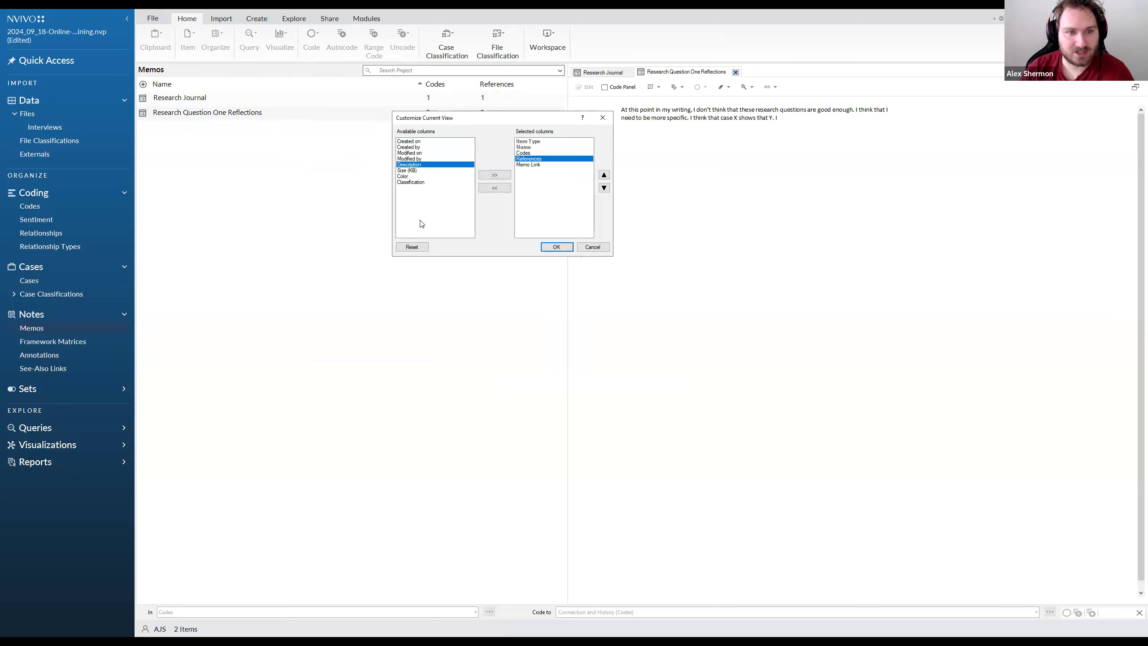
click(450, 211)
click(530, 149)
click(531, 154)
click(531, 159)
click(532, 164)
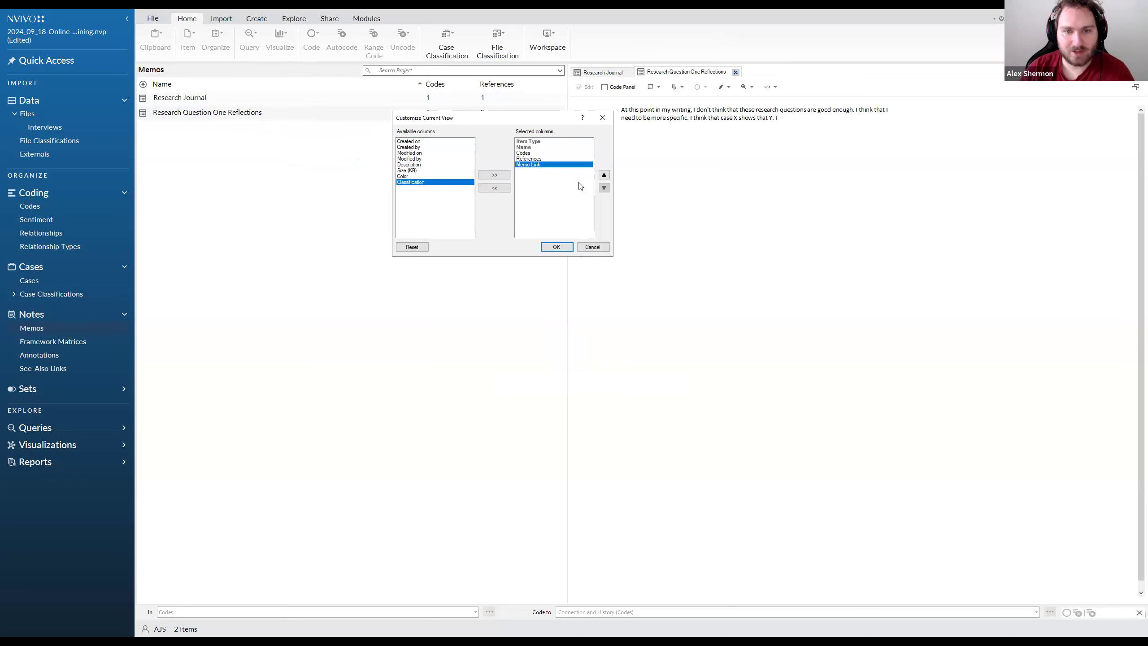
click(604, 174)
click(604, 175)
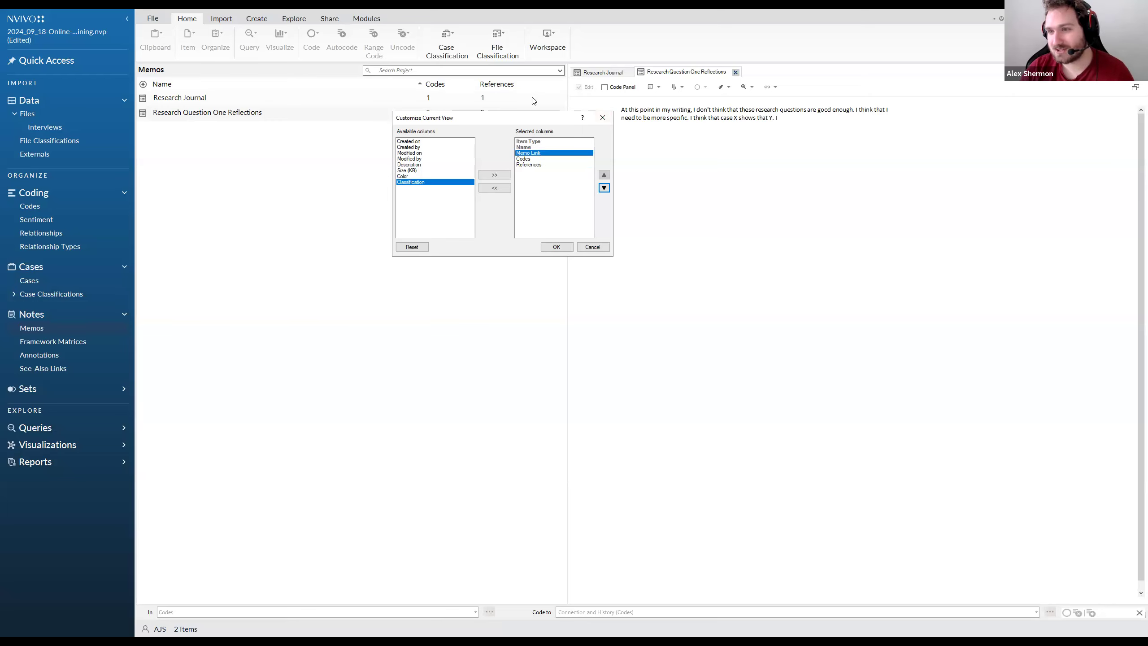
click(567, 249)
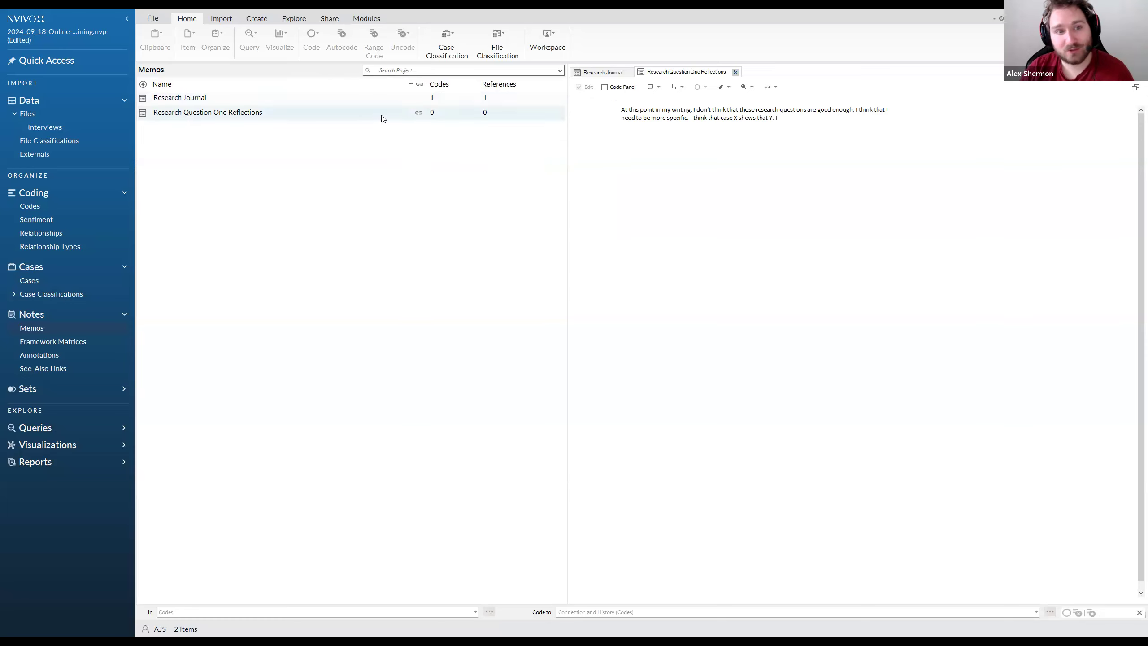
click(419, 114)
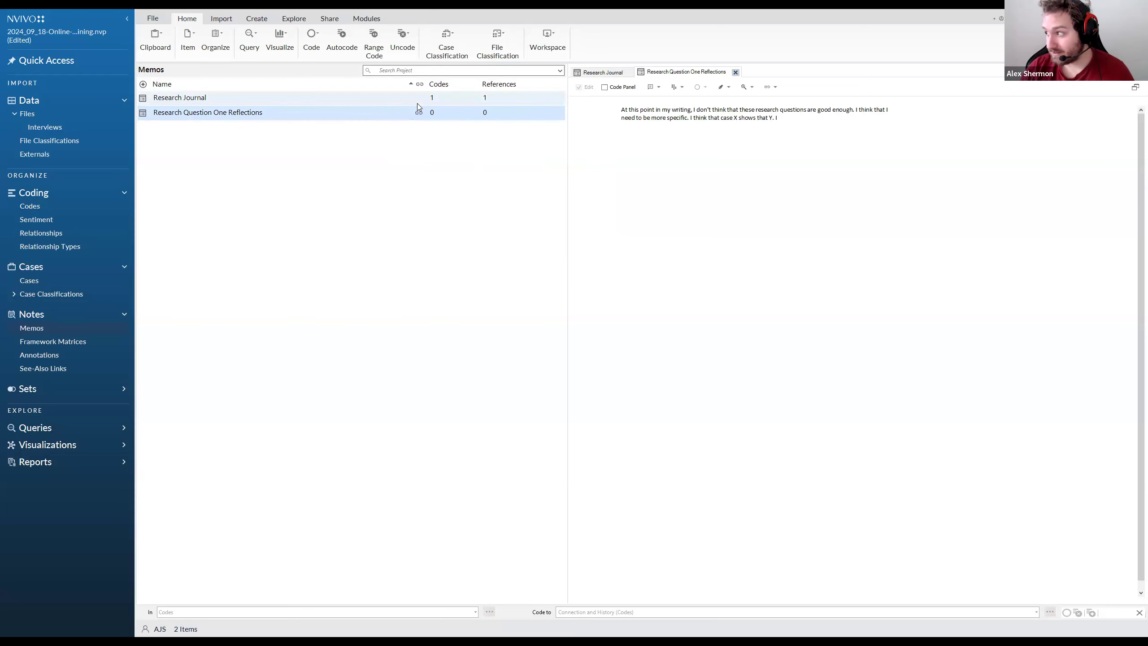
Customize the code list's columns, adding Memo Link and moving it directly after Name
click(45, 207)
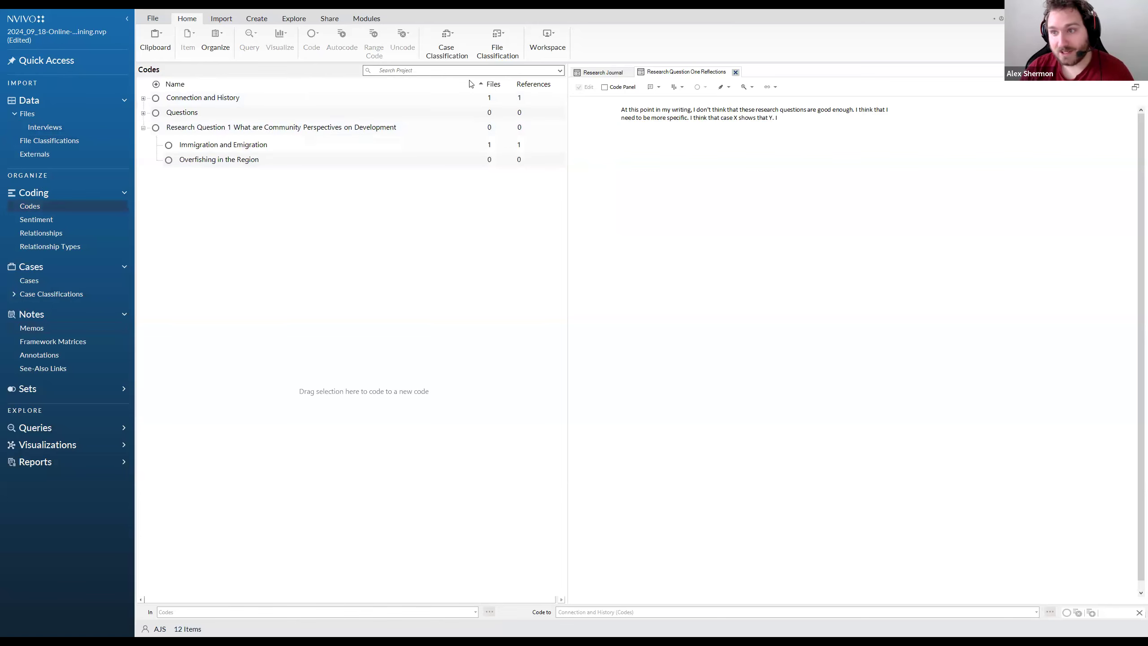
right_click(216, 212)
mouse_move(268, 281)
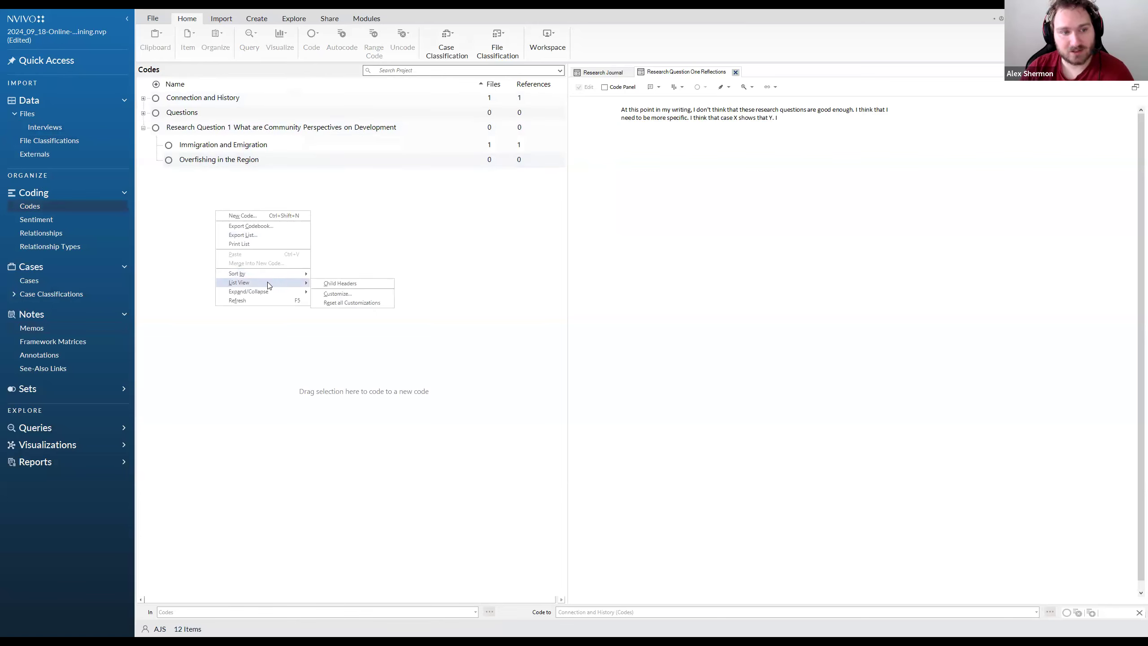
click(356, 295)
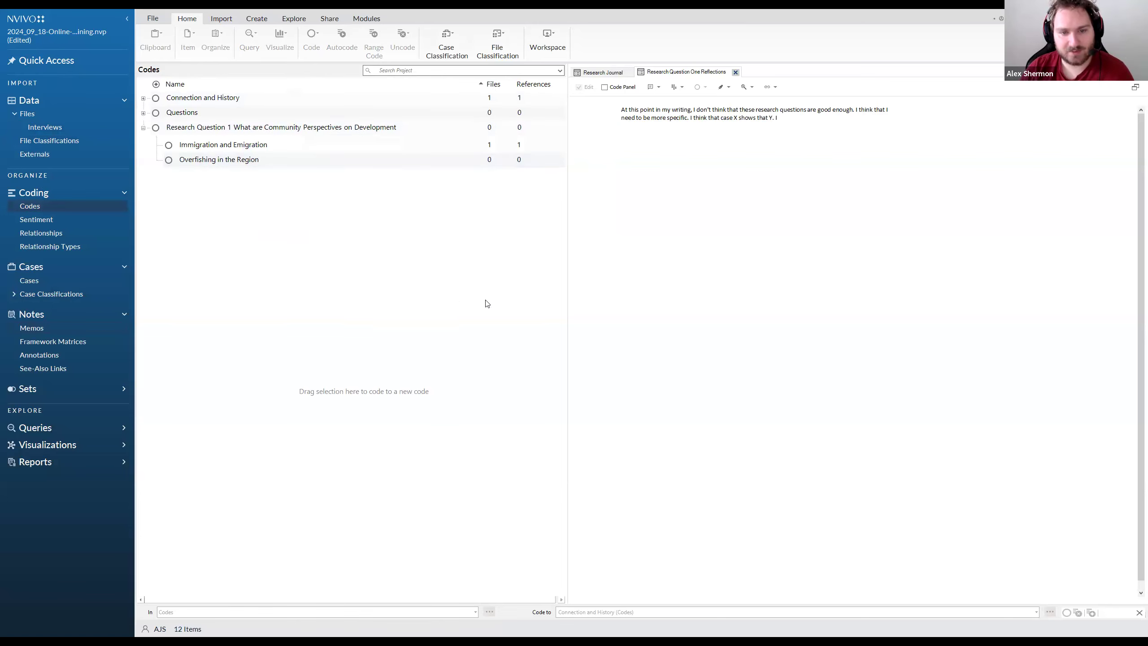
click(491, 279)
click(566, 312)
click(601, 303)
click(675, 313)
click(675, 313)
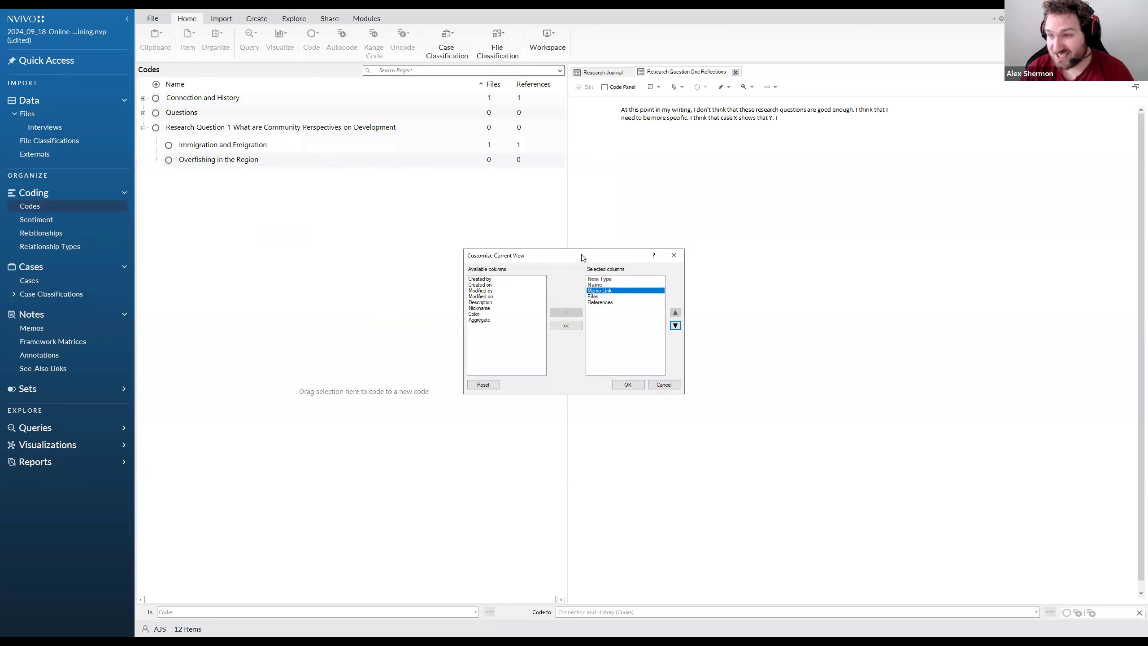
Add a Description column directly after Name in the code list and widen it
click(482, 302)
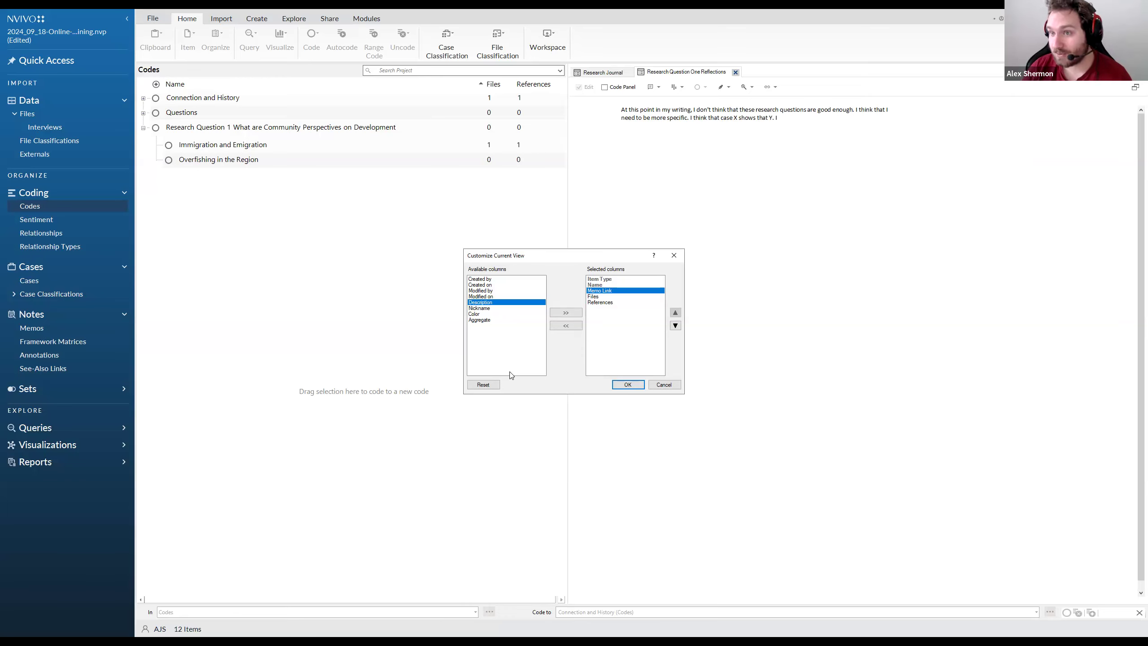
click(566, 312)
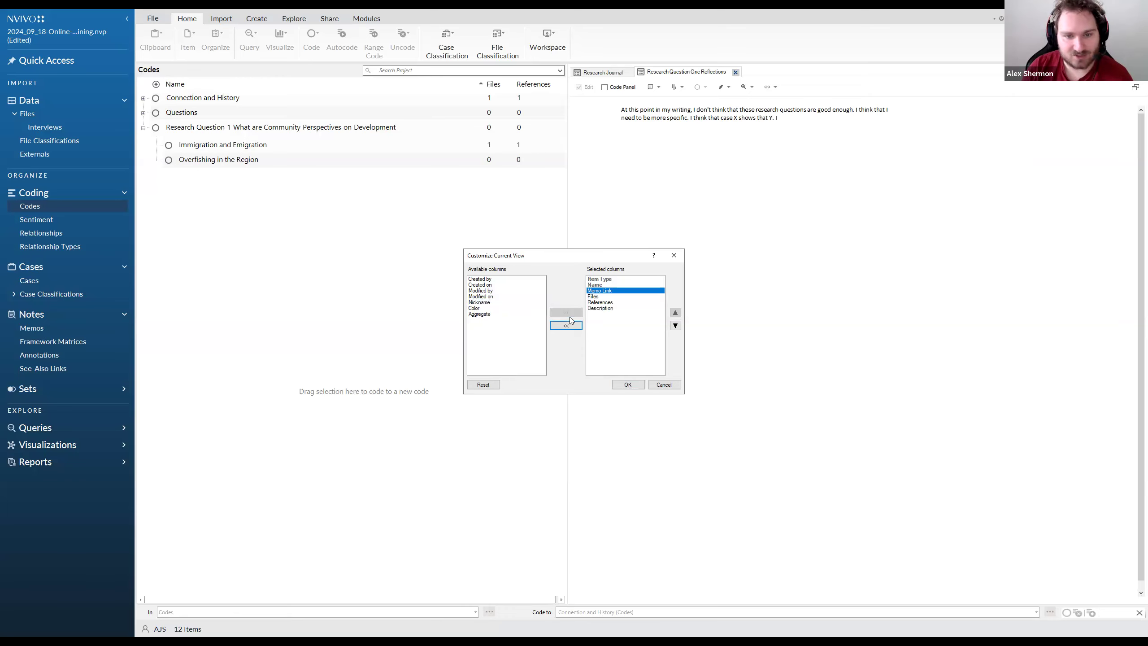
click(604, 310)
click(675, 313)
click(675, 312)
click(676, 313)
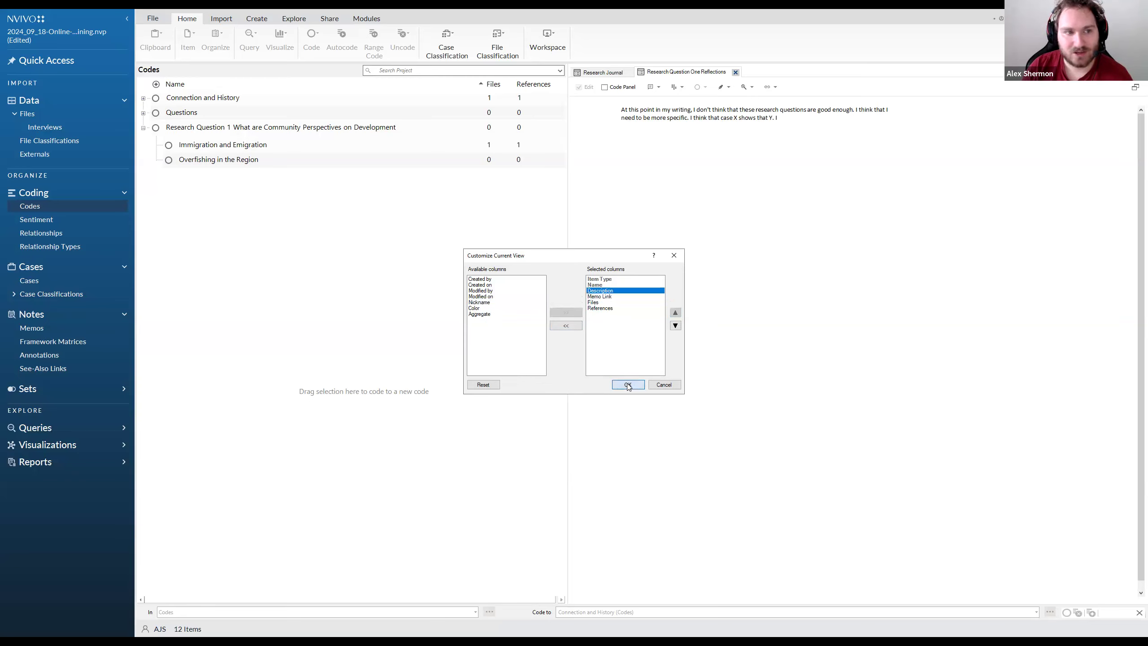
key(Return)
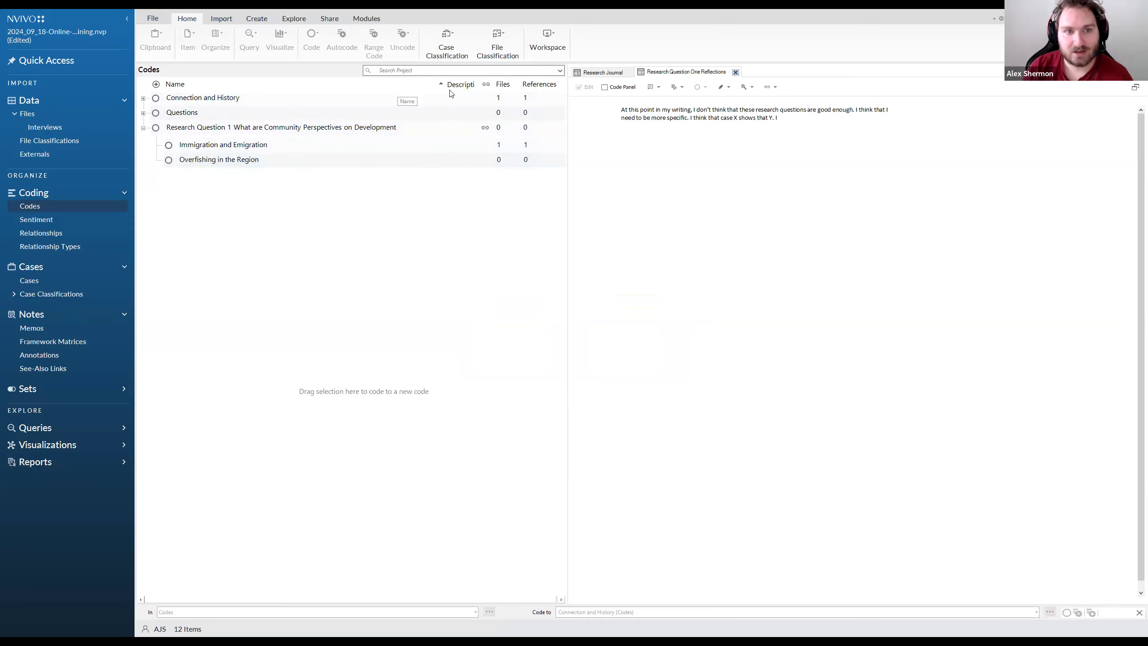
mouse_move(444, 85)
mouse_down()
mouse_move(390, 84)
mouse_move(383, 105)
mouse_move(447, 85)
mouse_up()
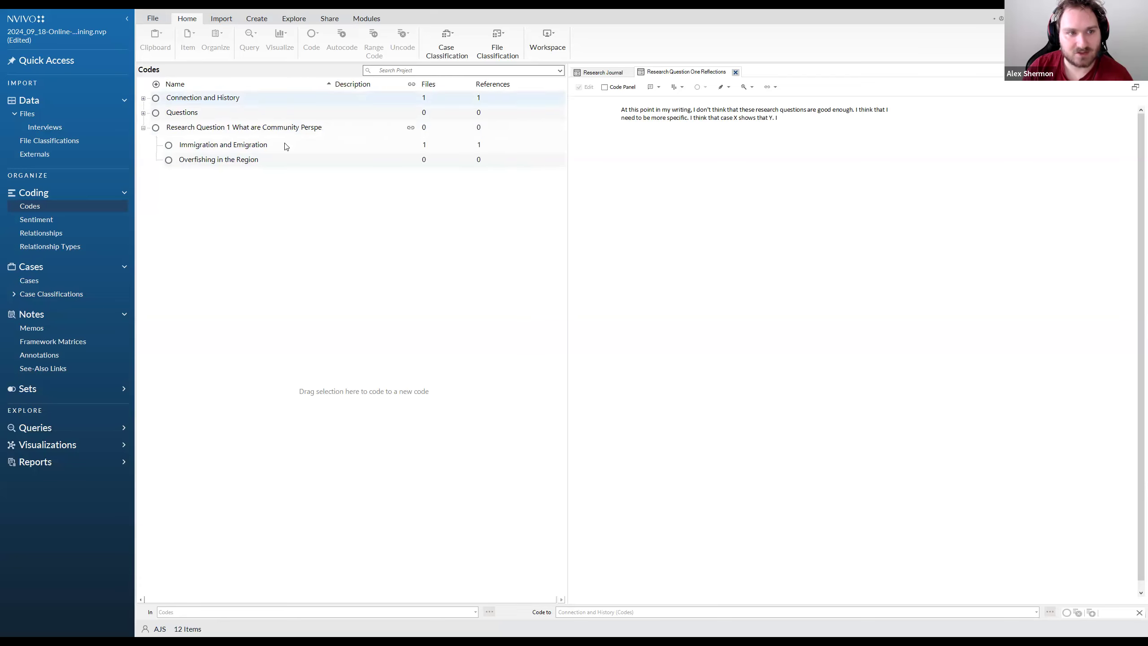
Set the description of the Questions code to "All the questions asked in the interview"
click(203, 127)
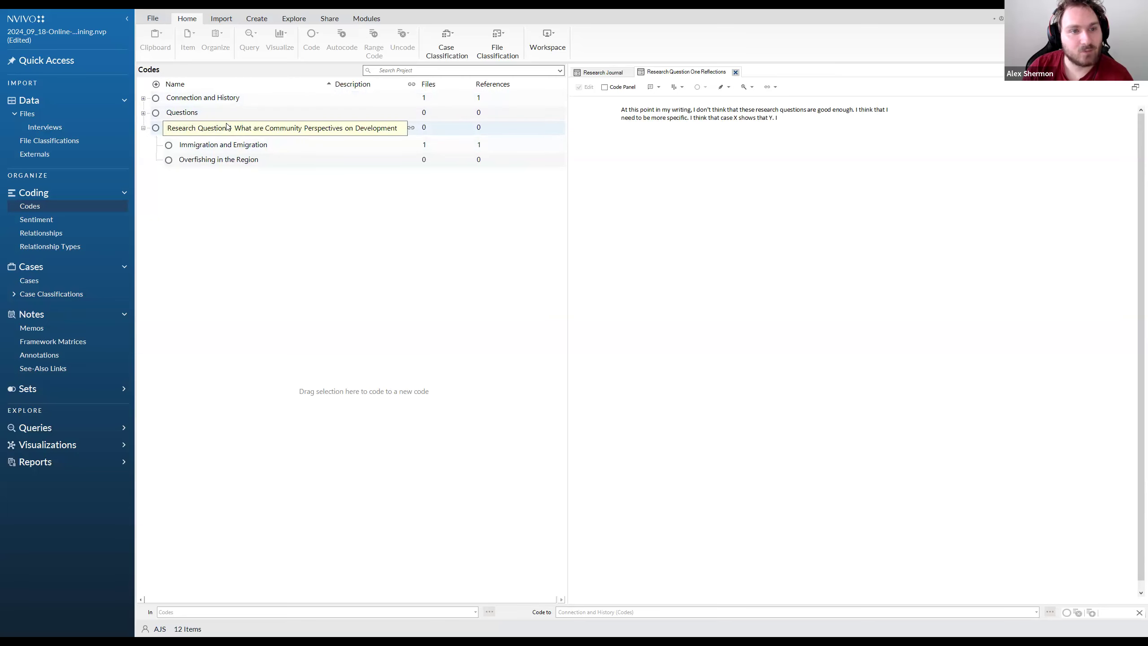
right_click(228, 116)
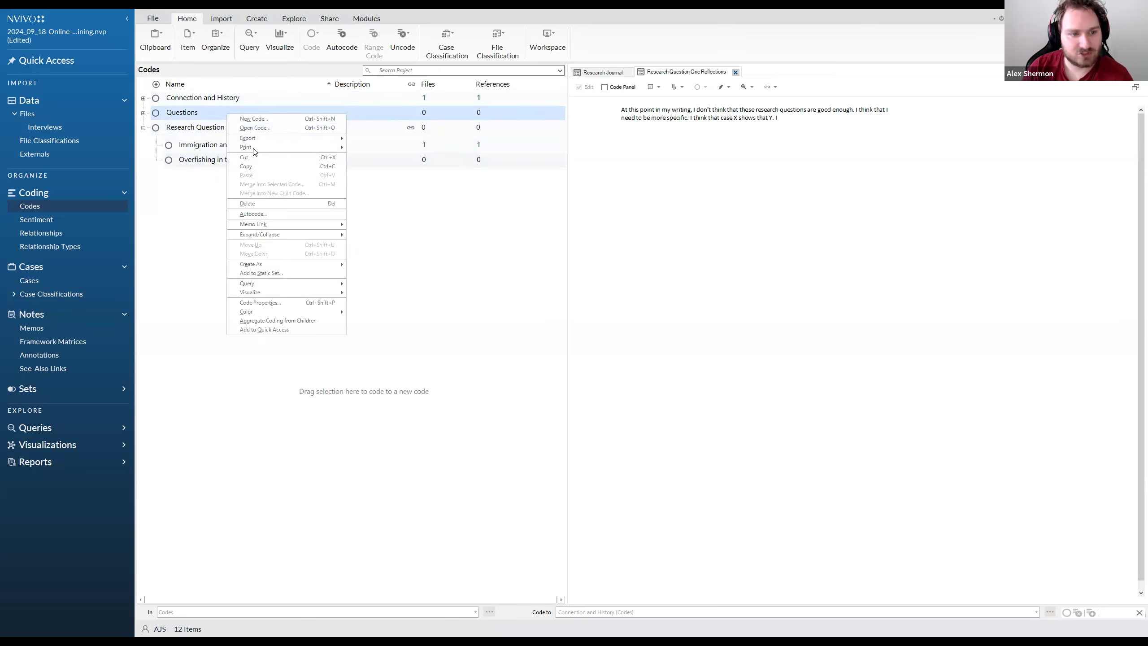
click(281, 302)
click(532, 288)
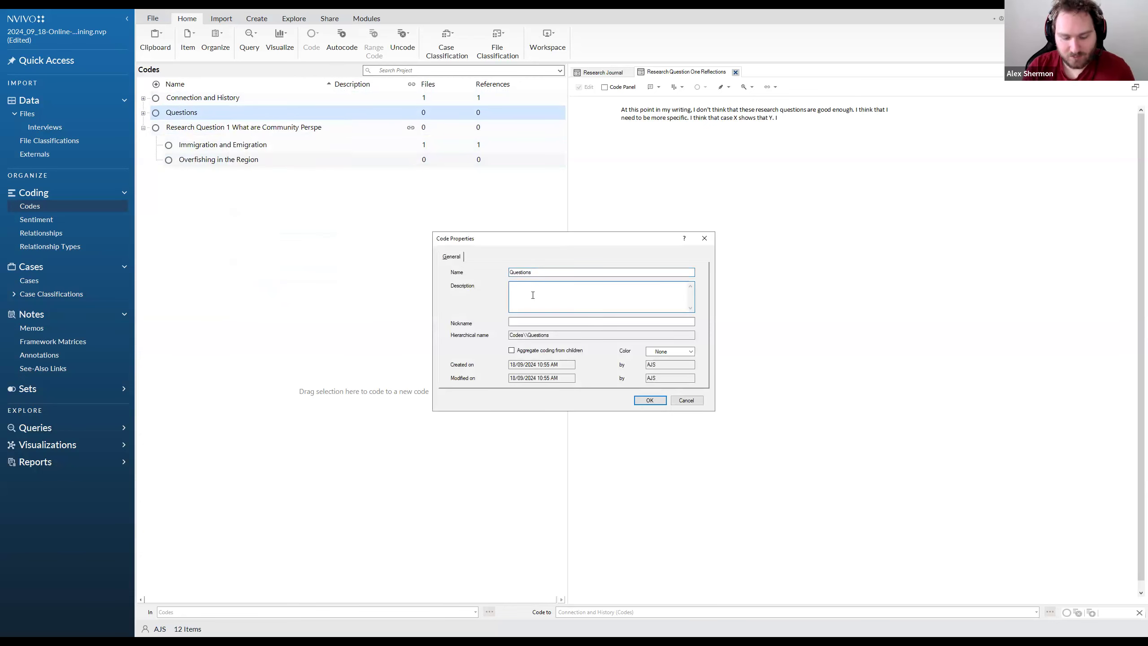
text(All the questions asked in the interview)
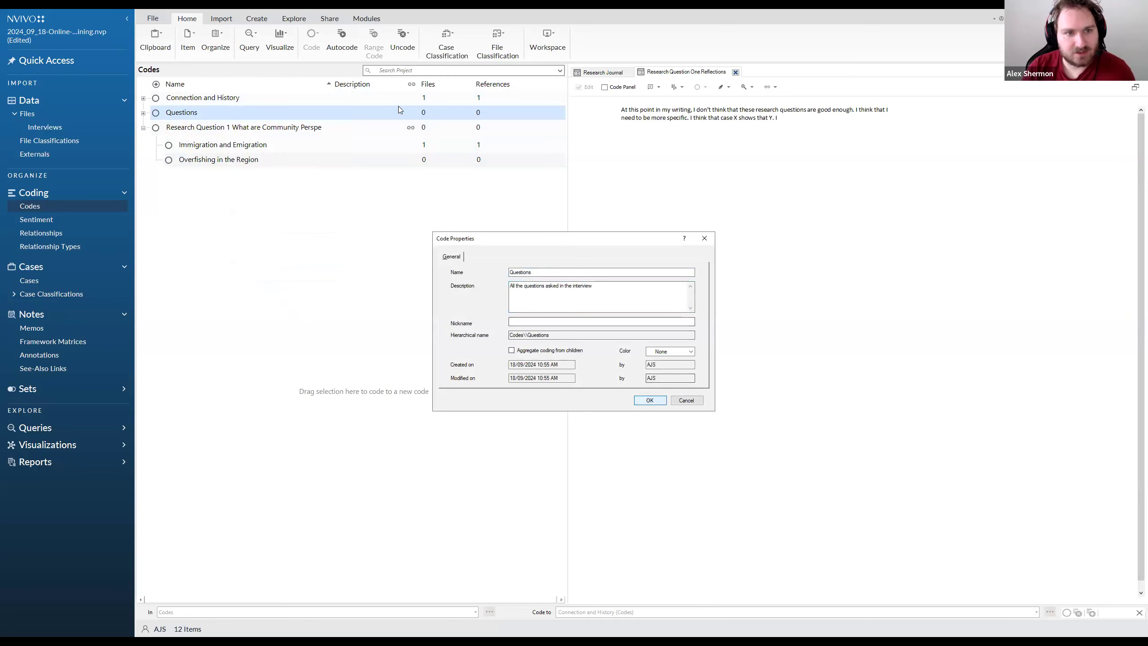
key(Return)
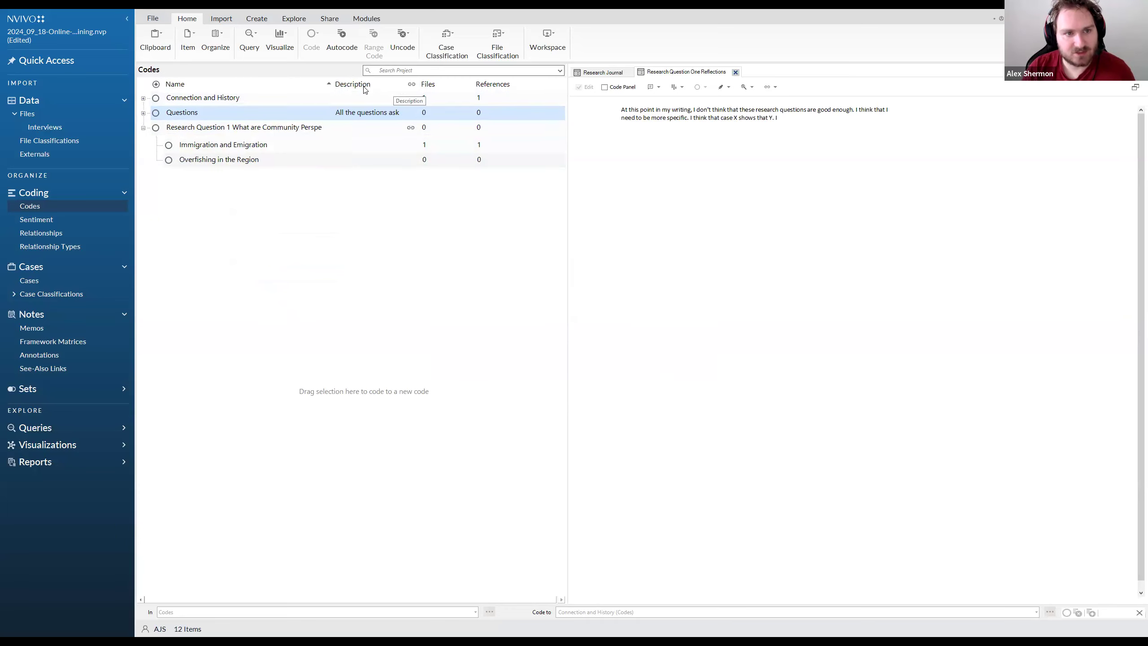
Review the Questions code's description and widen the Description column further by narrowing the Name column
click(377, 126)
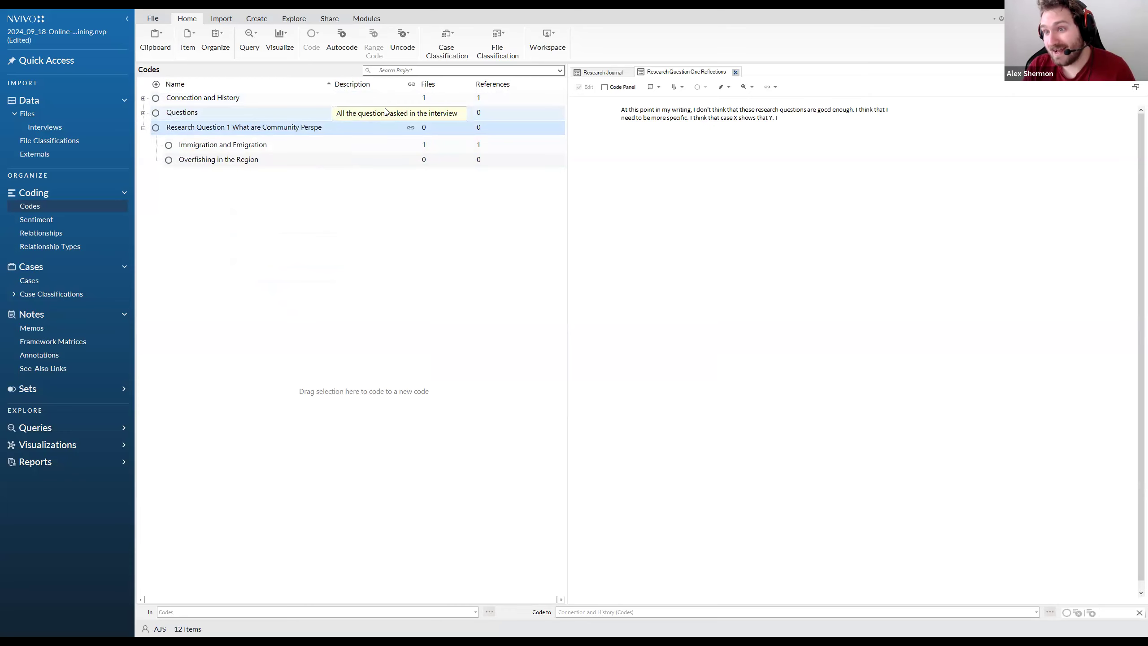
click(386, 112)
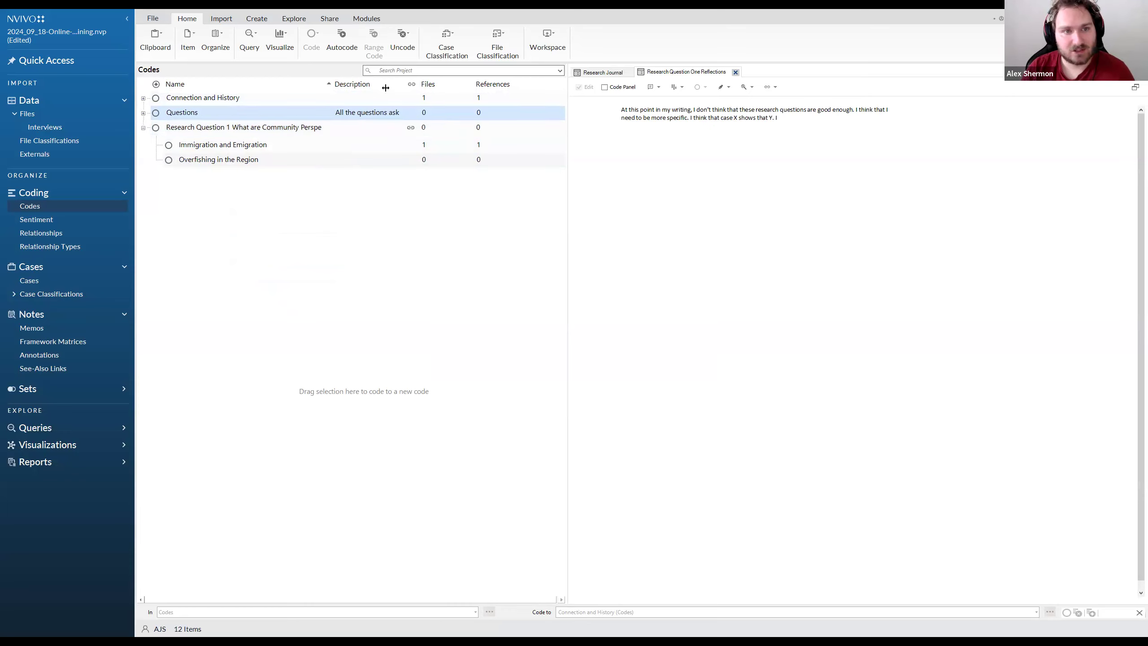
drag(332, 85, 312, 84)
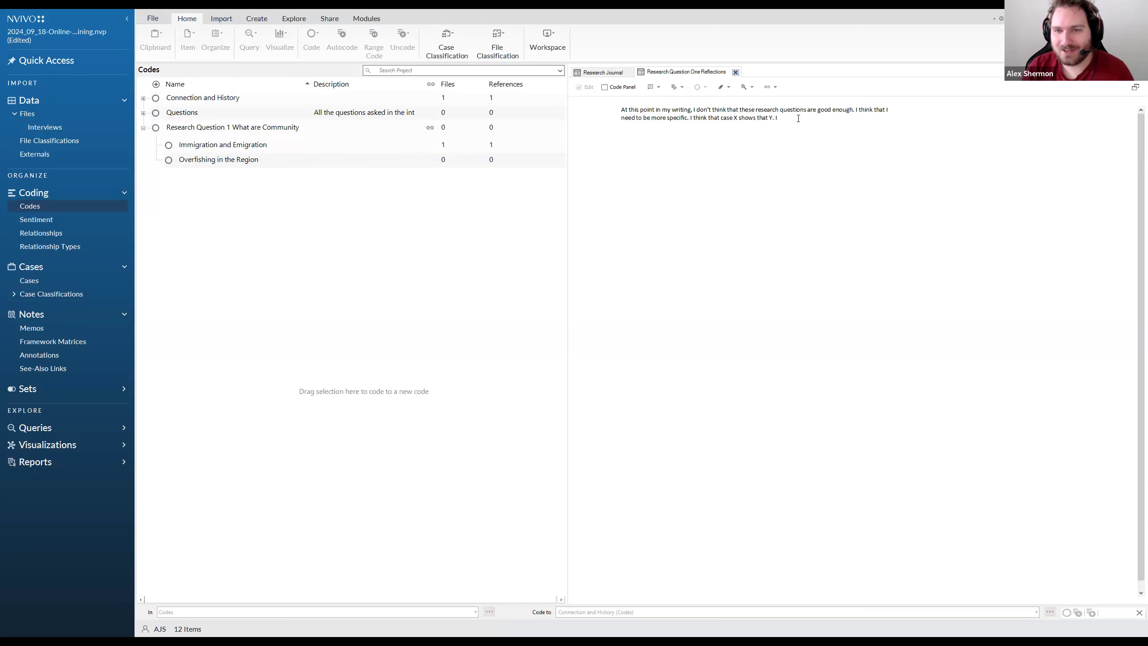
Select all the text in the Research Question One Reflections memo and switch to the slideshow with the Creating Memos challenge
drag(797, 119, 622, 108)
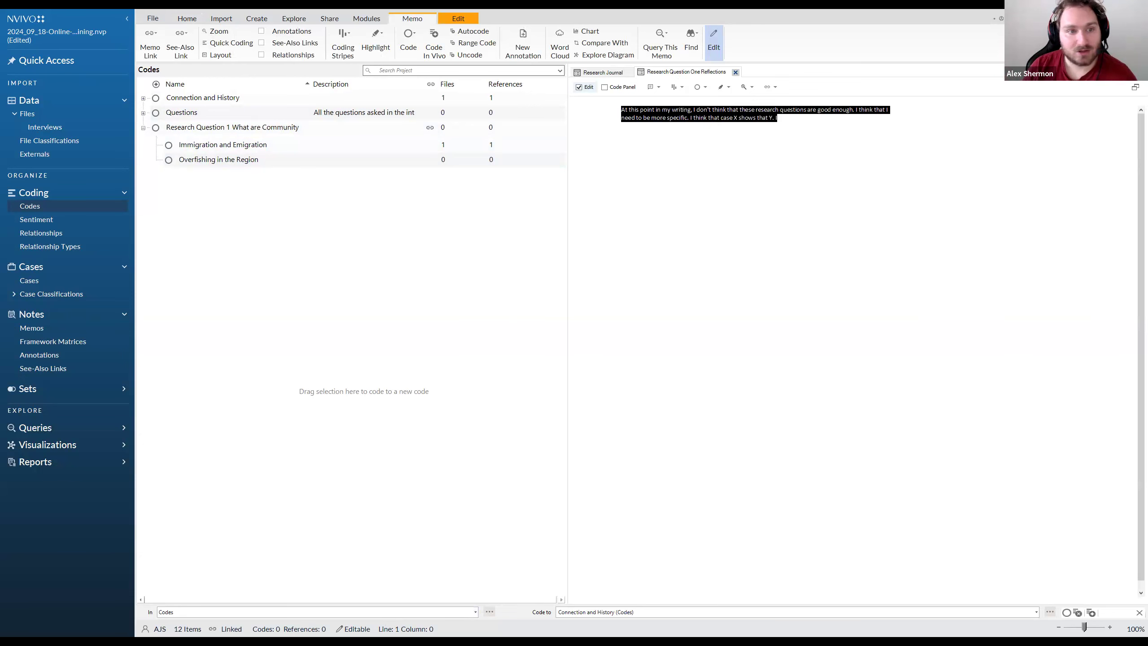
key(alt+Tab)
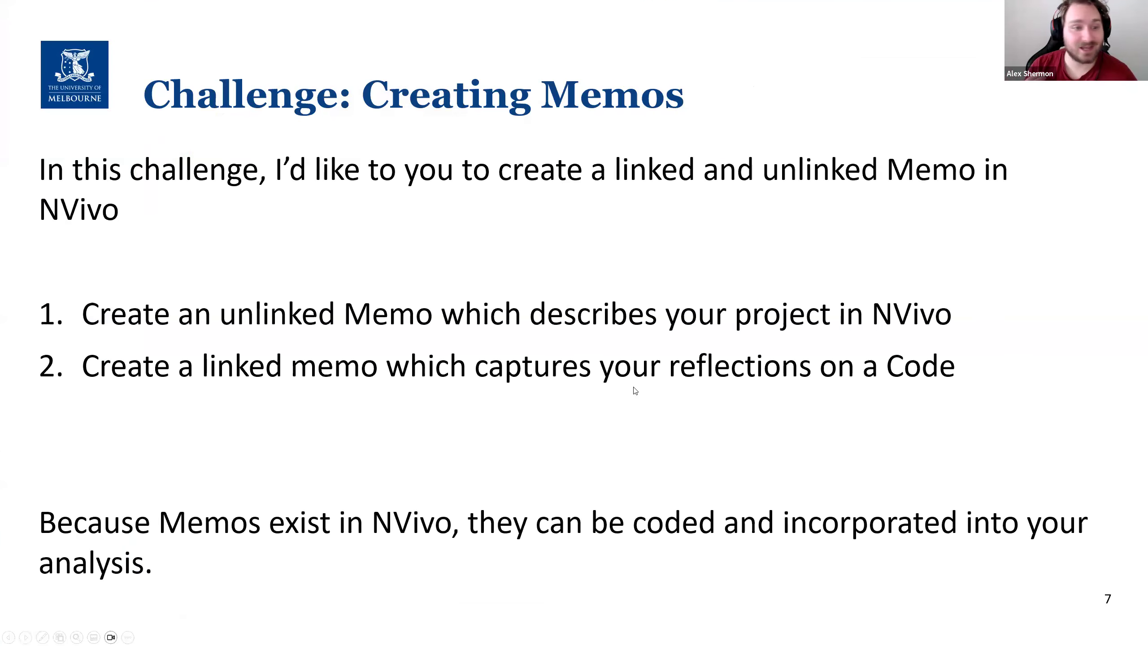
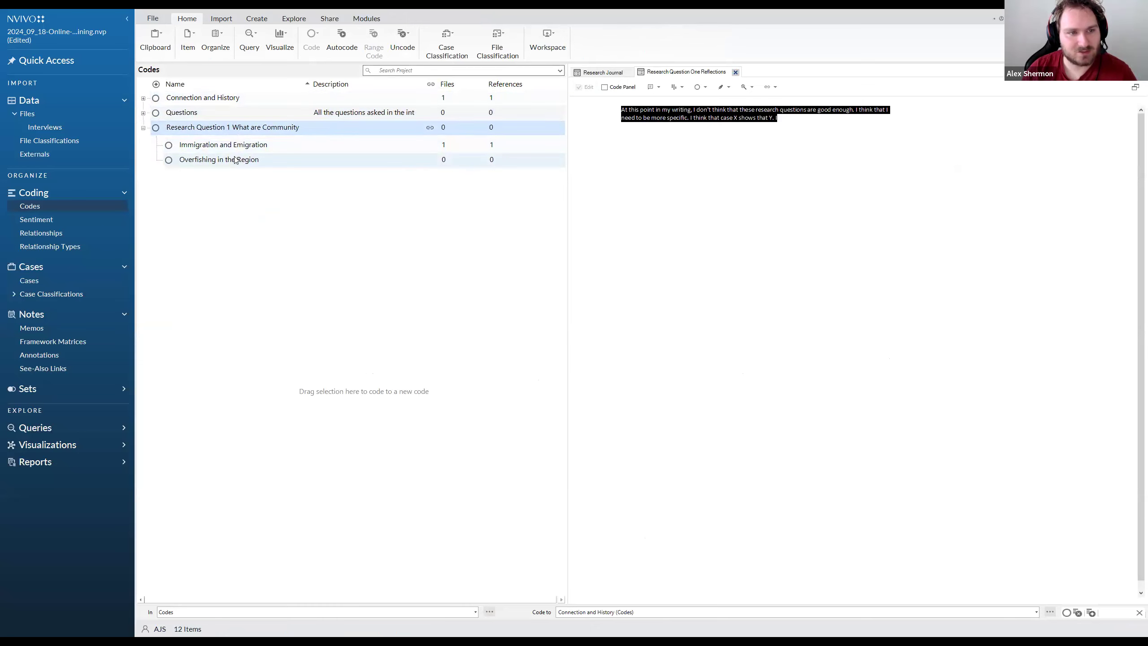
Compare the memo link options of the Connection and History and Questions codes with the options available for the two memos
right_click(220, 99)
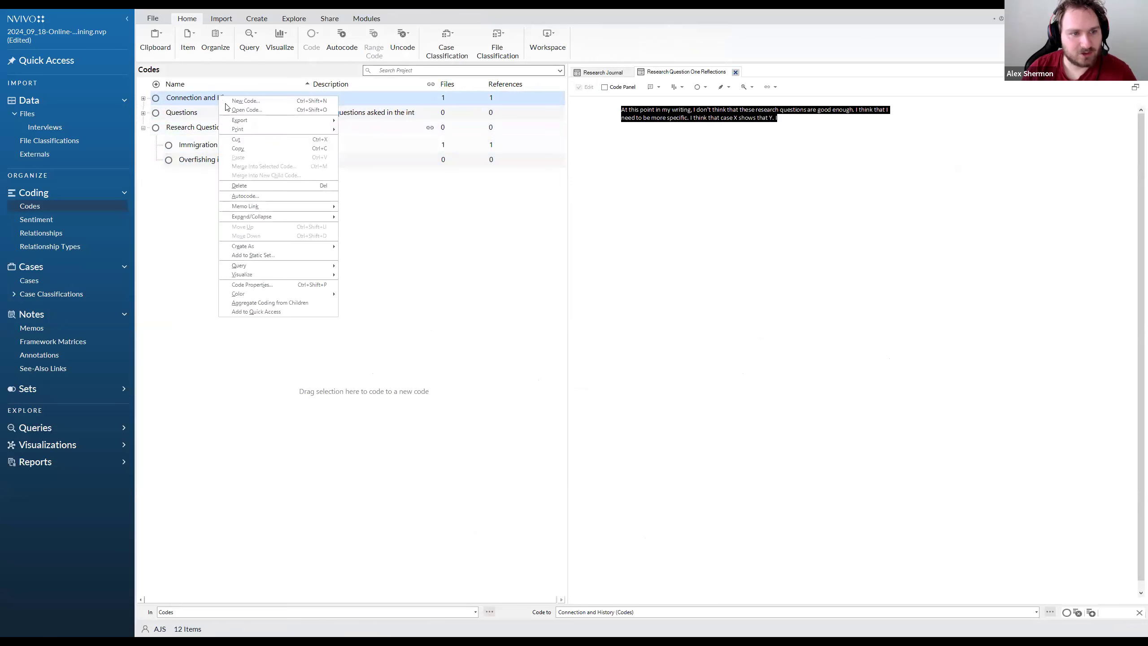
mouse_move(260, 207)
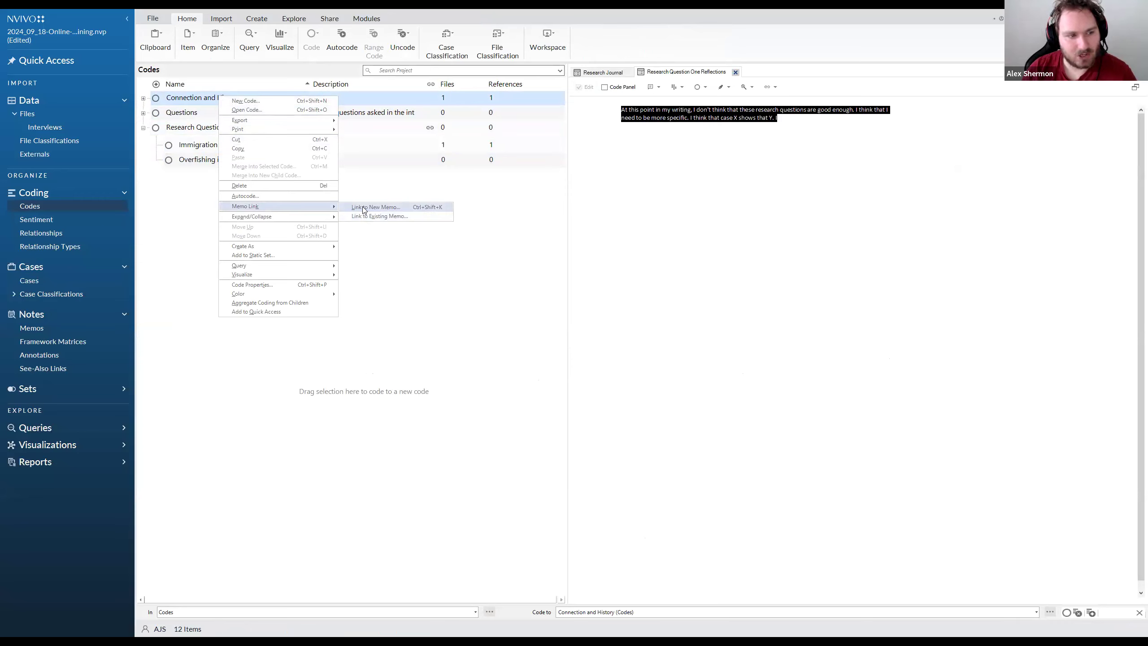
click(62, 329)
right_click(209, 159)
click(221, 113)
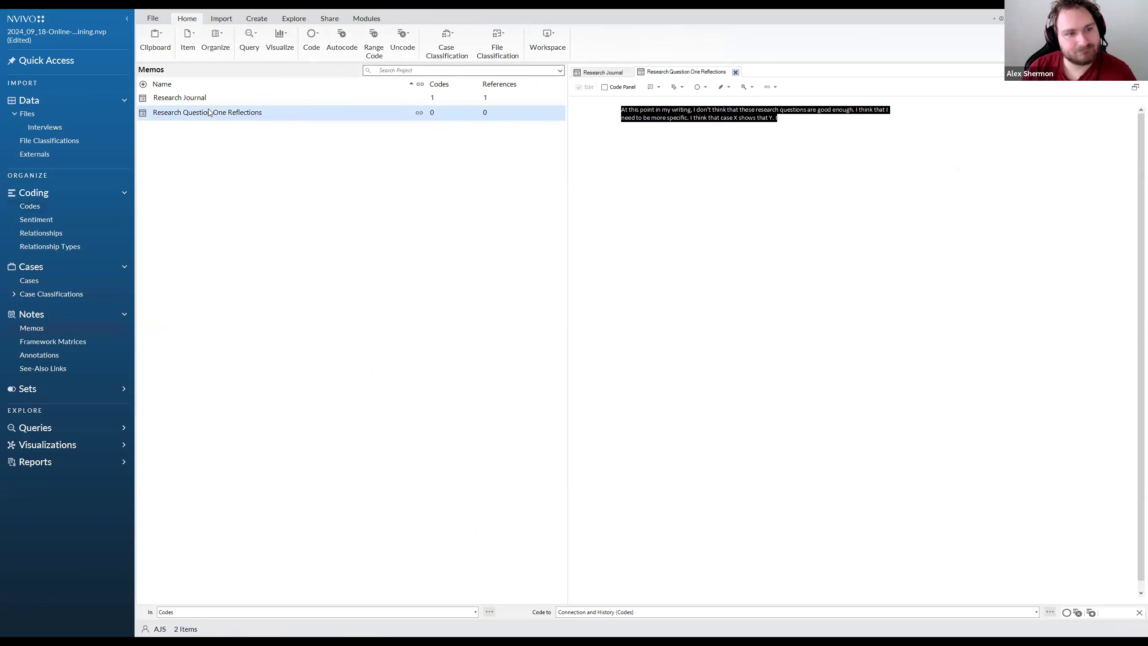
right_click(205, 101)
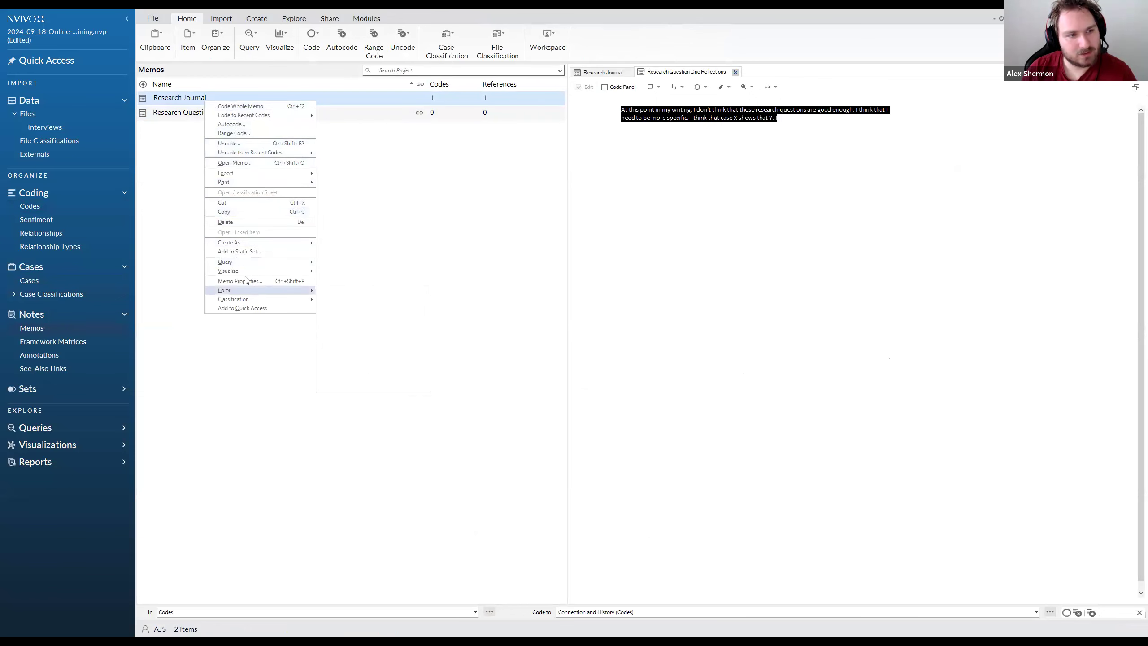
right_click(182, 113)
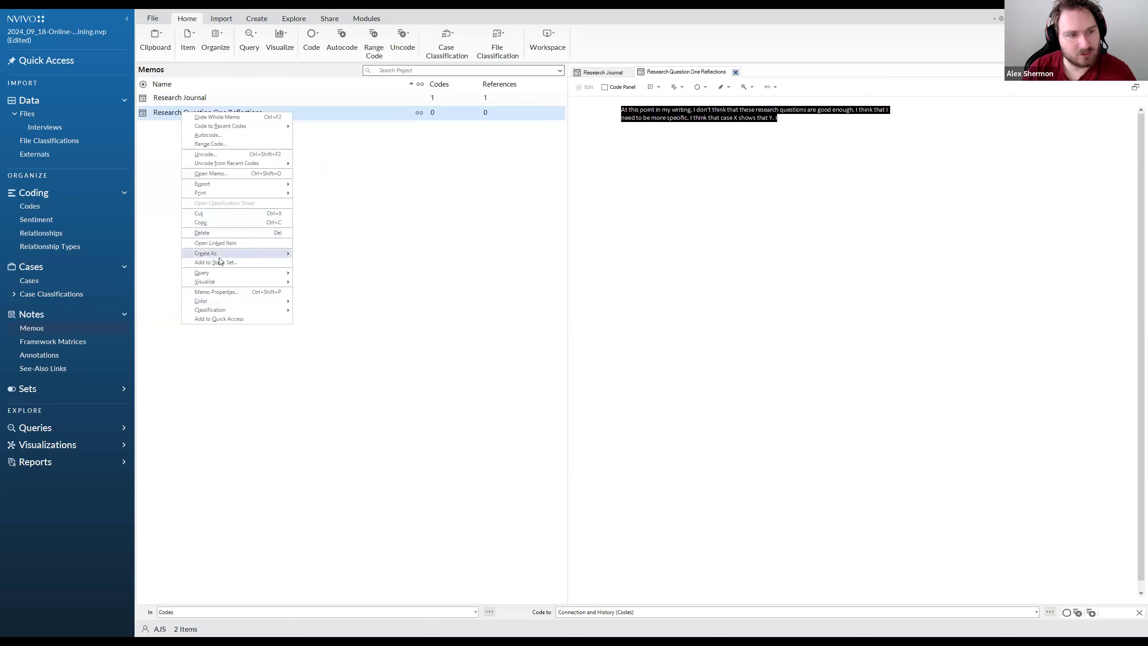
click(369, 243)
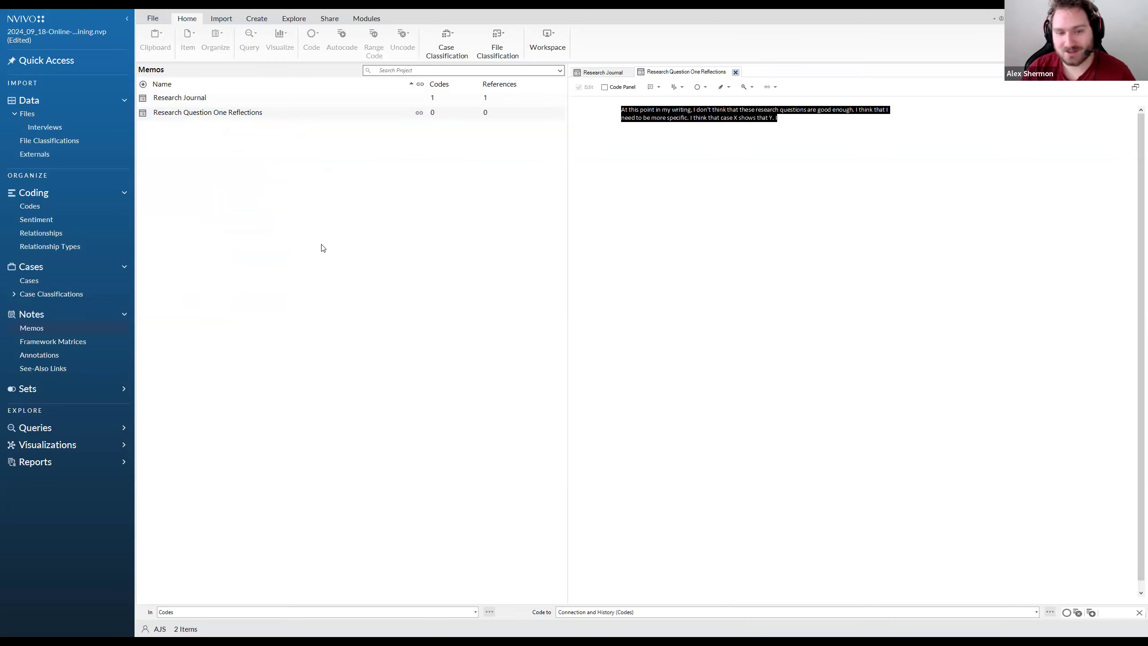
click(51, 207)
click(224, 114)
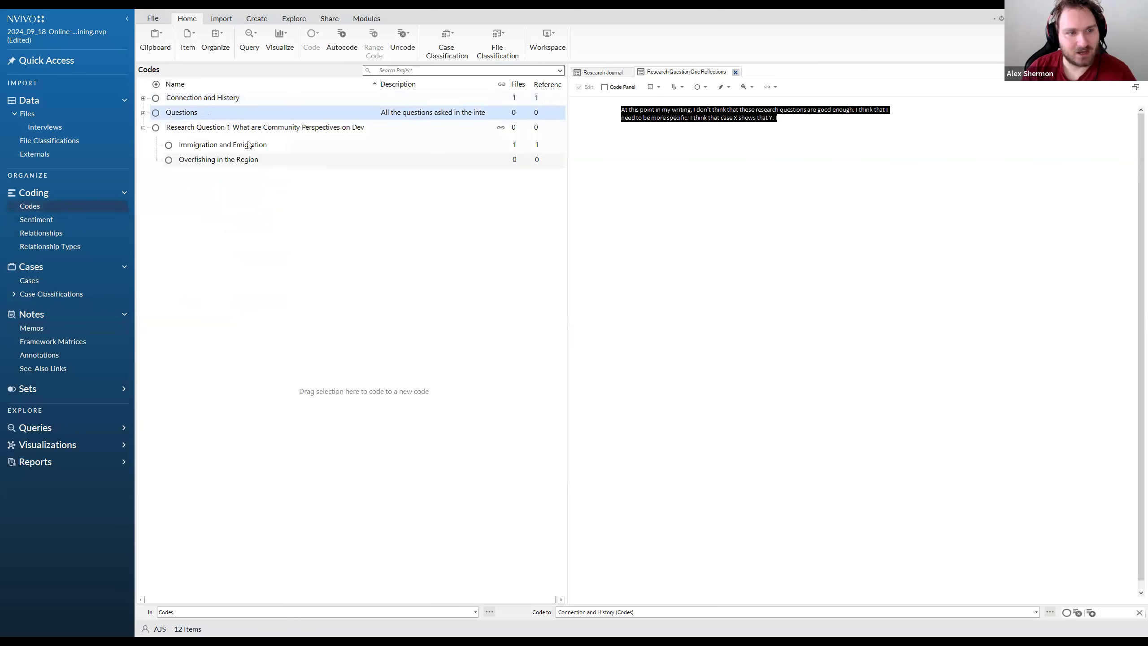
right_click(225, 113)
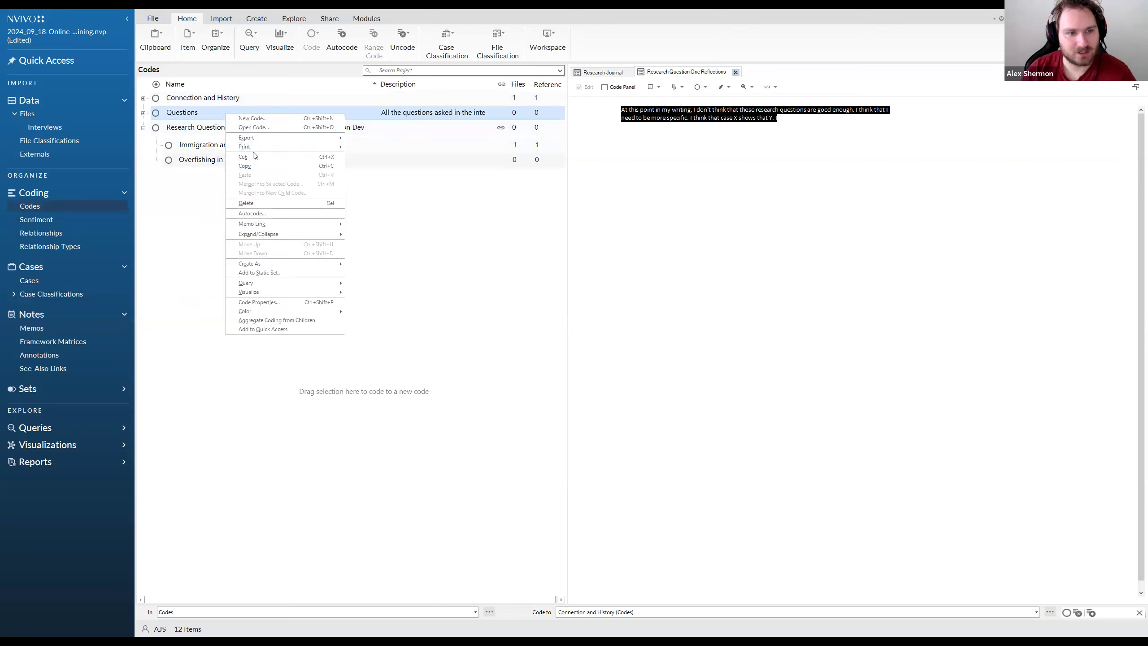
mouse_move(261, 226)
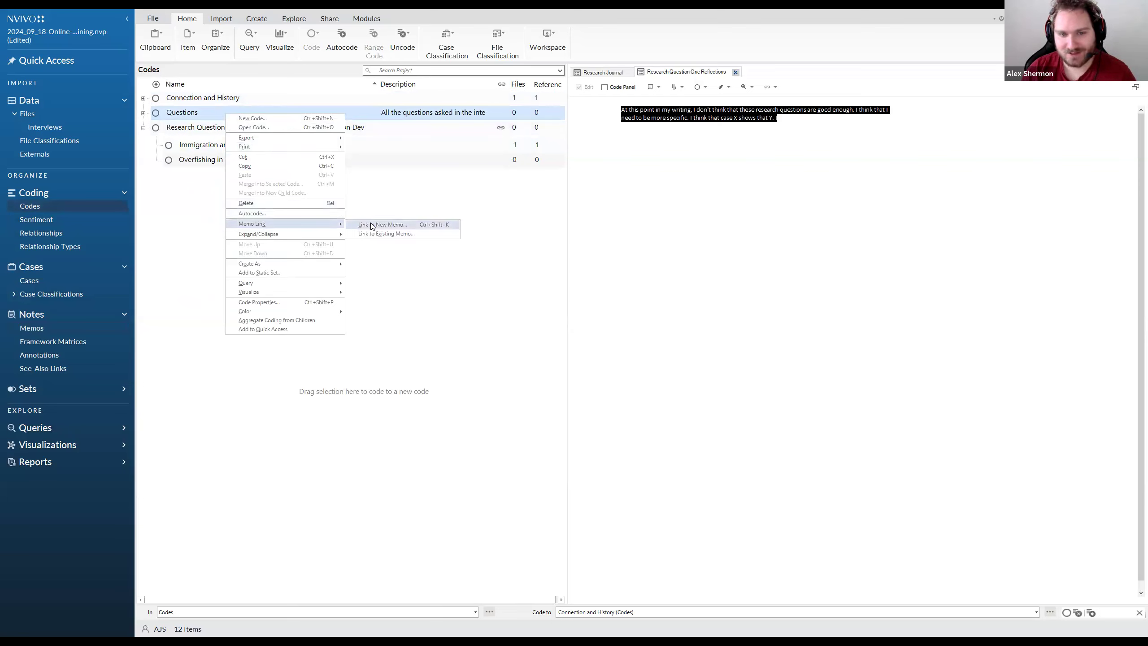
Select all the text in the Research Question One Reflections memo and examine the commands available for it
click(655, 149)
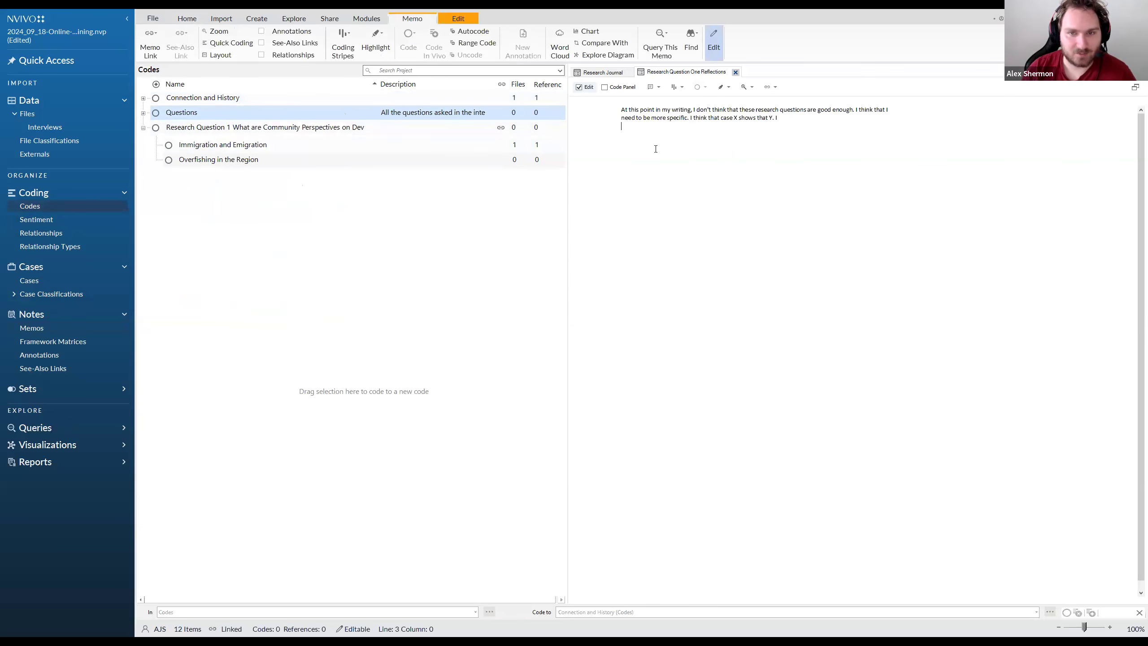
key(ctrl+a)
right_click(637, 116)
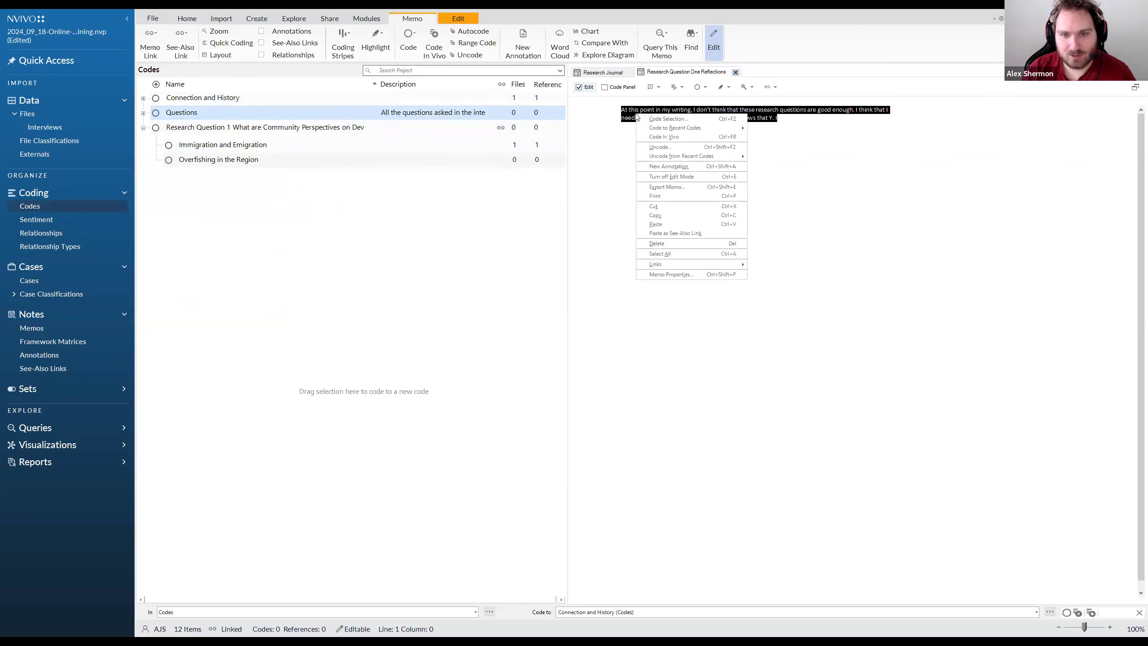
right_click(691, 119)
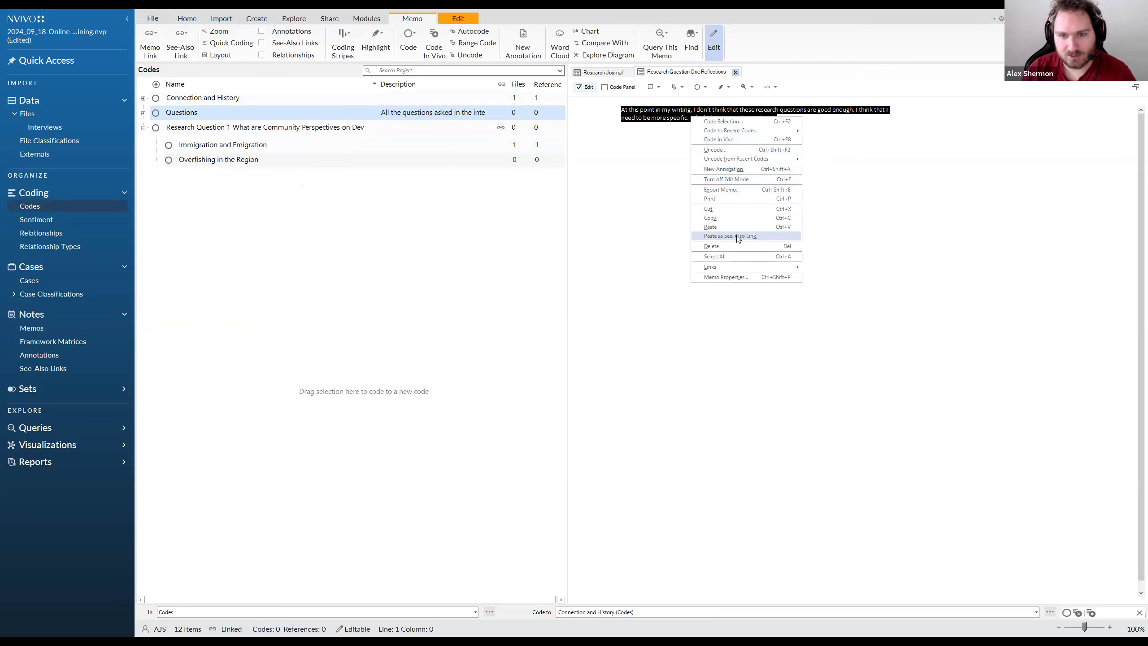
click(669, 161)
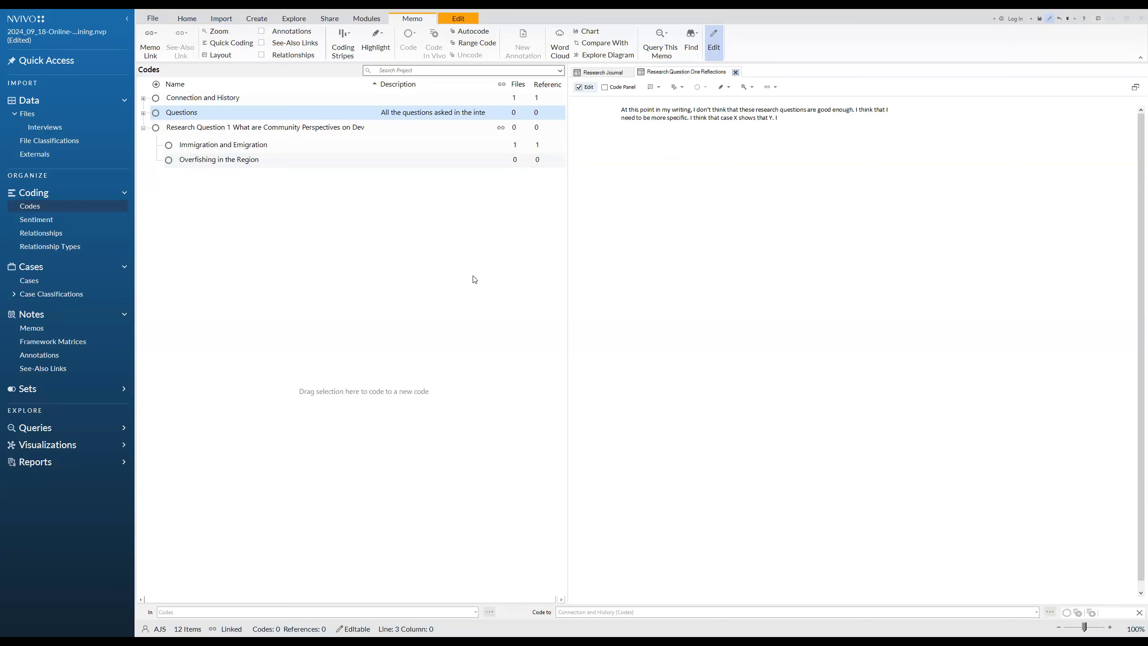
Insert a date and time stamp in the memo and delete the existing reflection text
key(Return)
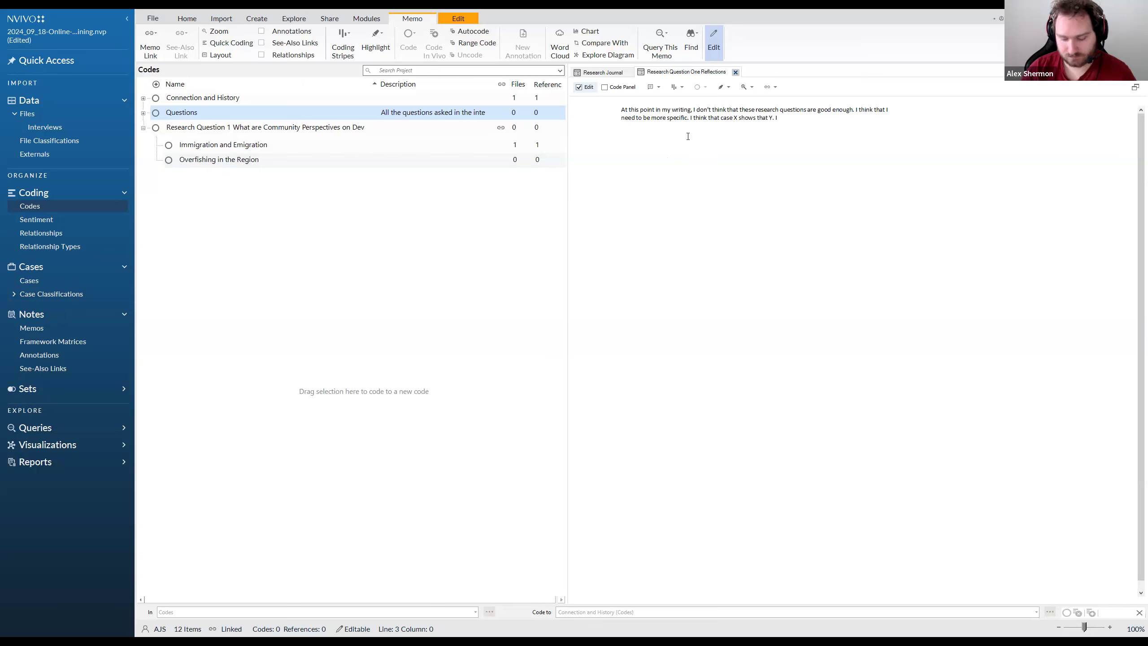
click(469, 20)
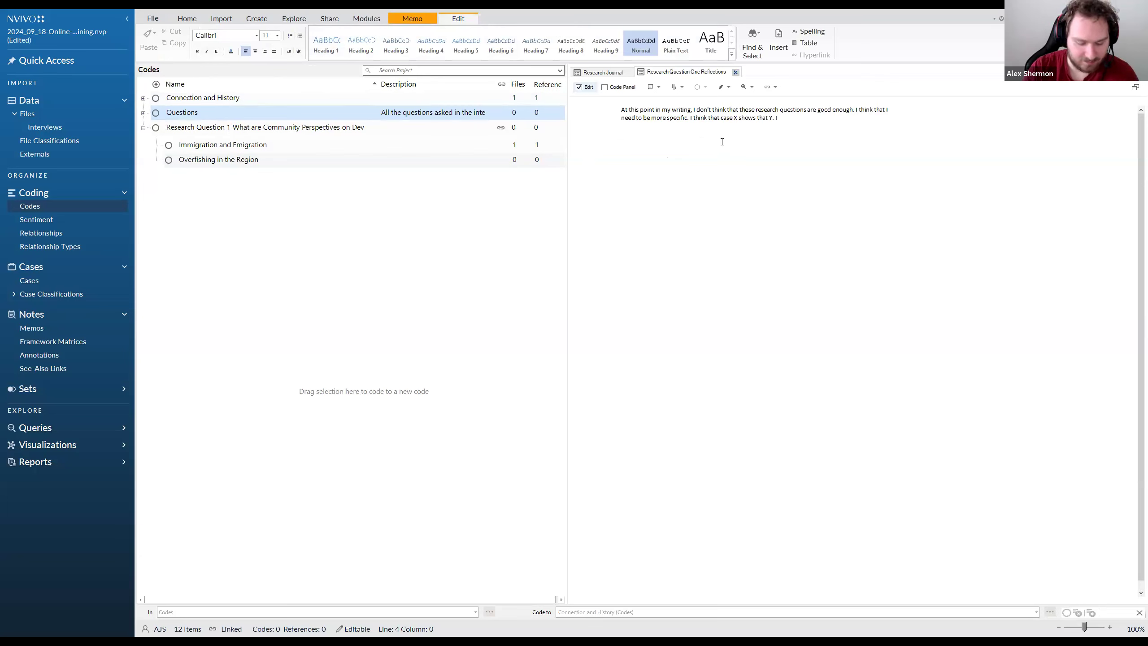
key(ctrl+shift+t)
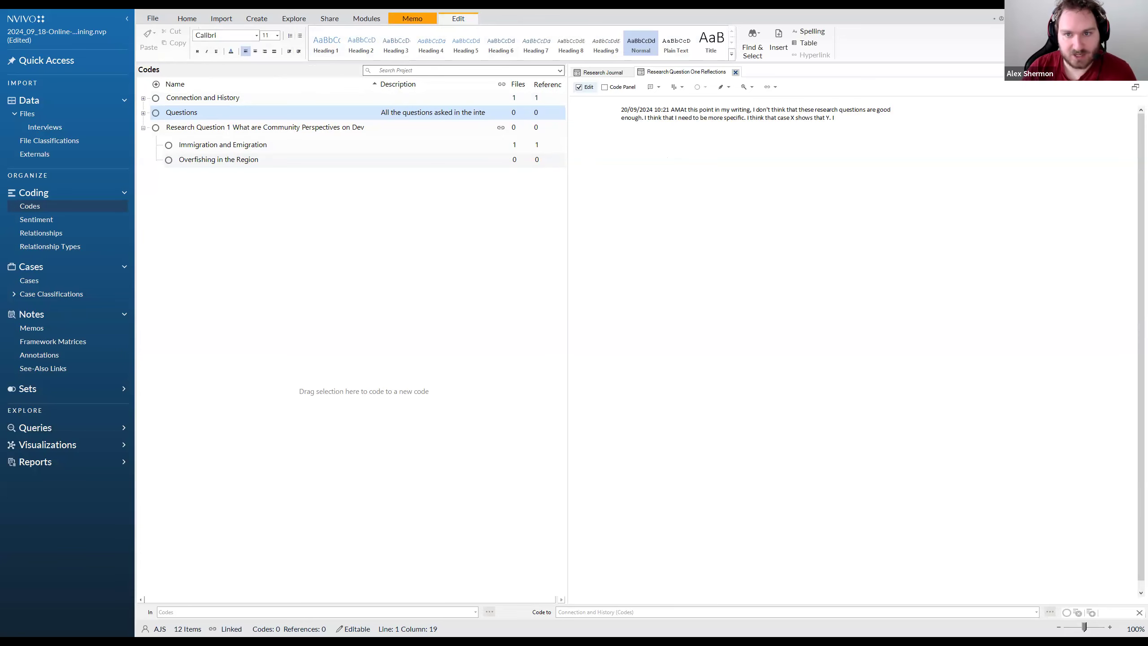
drag(835, 119, 614, 111)
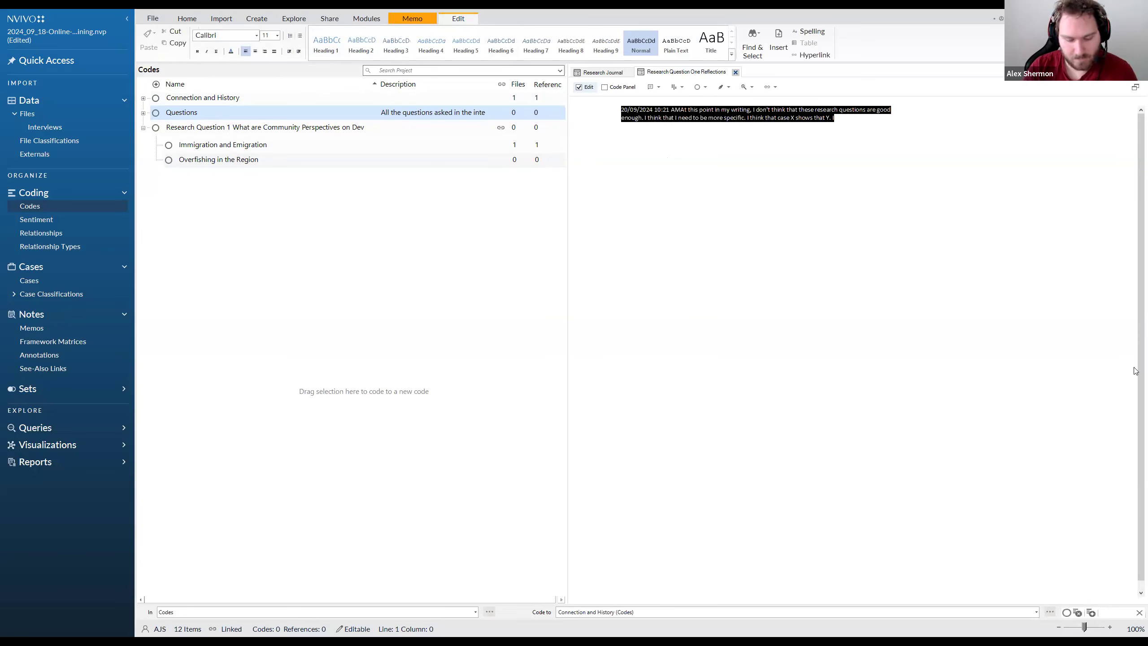
key(BackSpace)
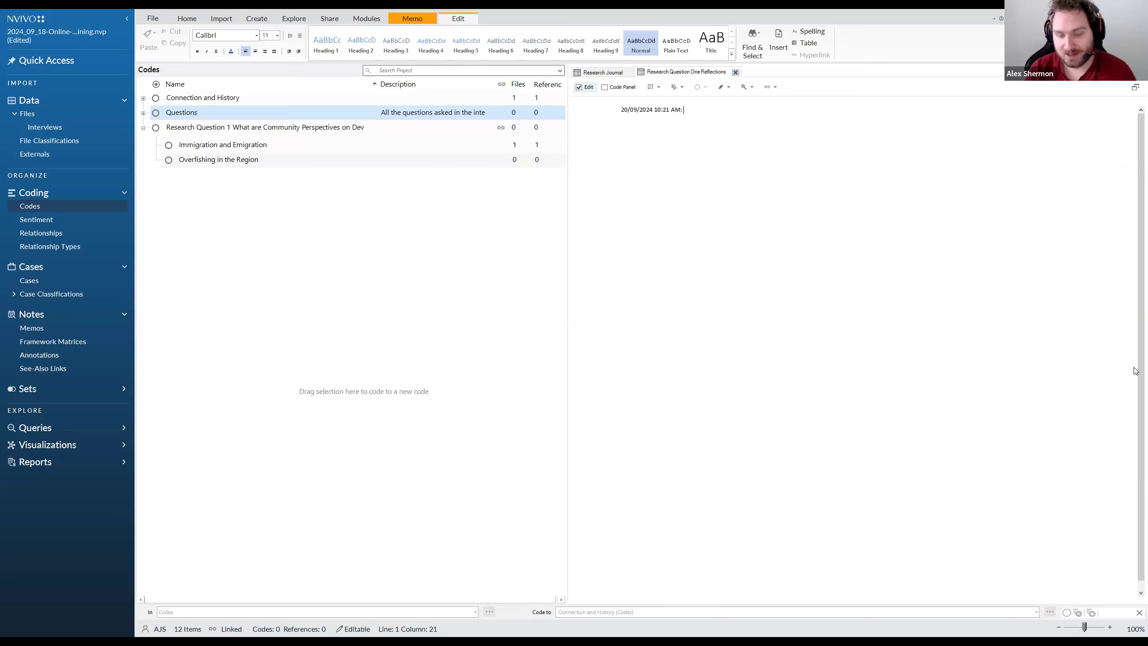
Insert a fresh date and time stamp at the start of the memo and delete the 10:21 AM stamp
key(ctrl+shift+t)
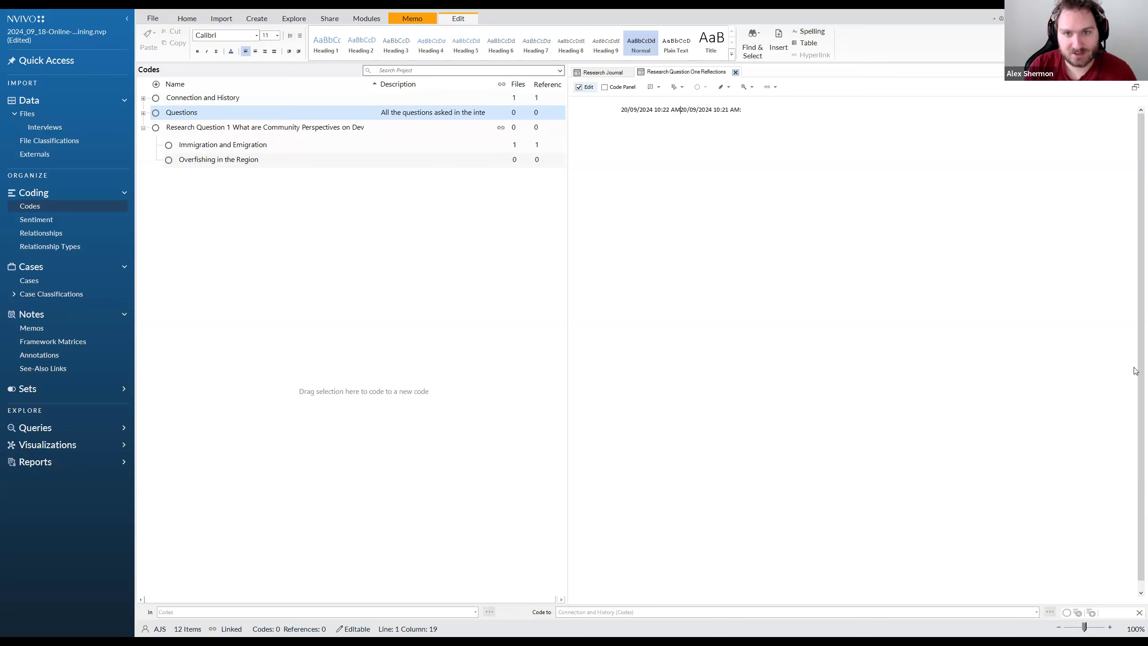
drag(743, 110, 680, 110)
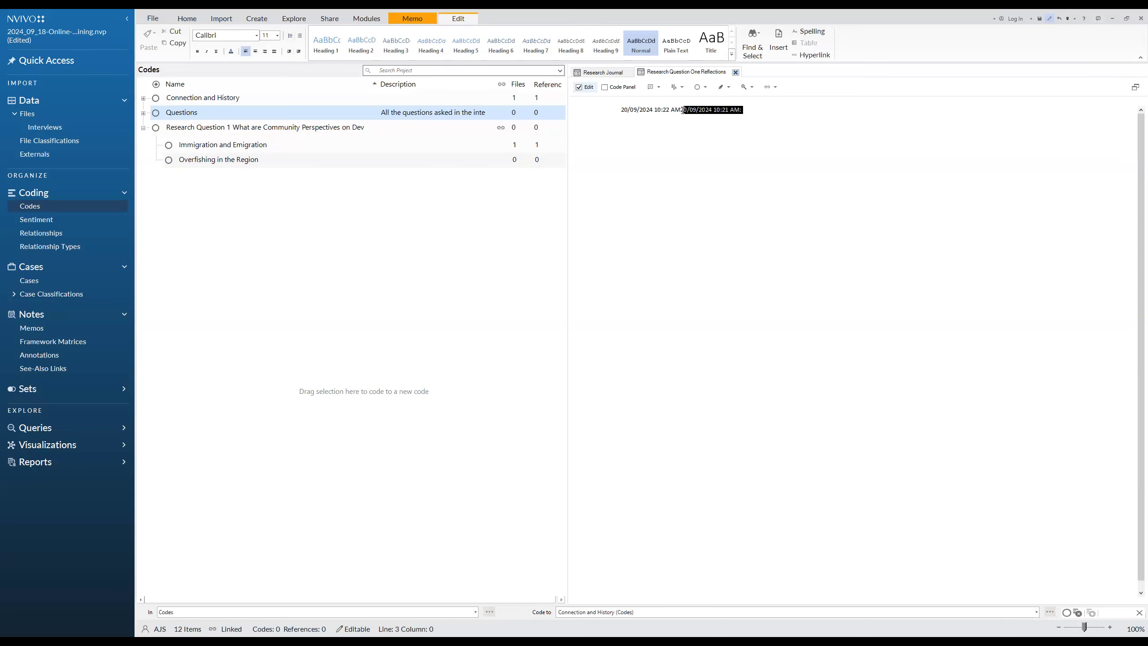
key(BackSpace)
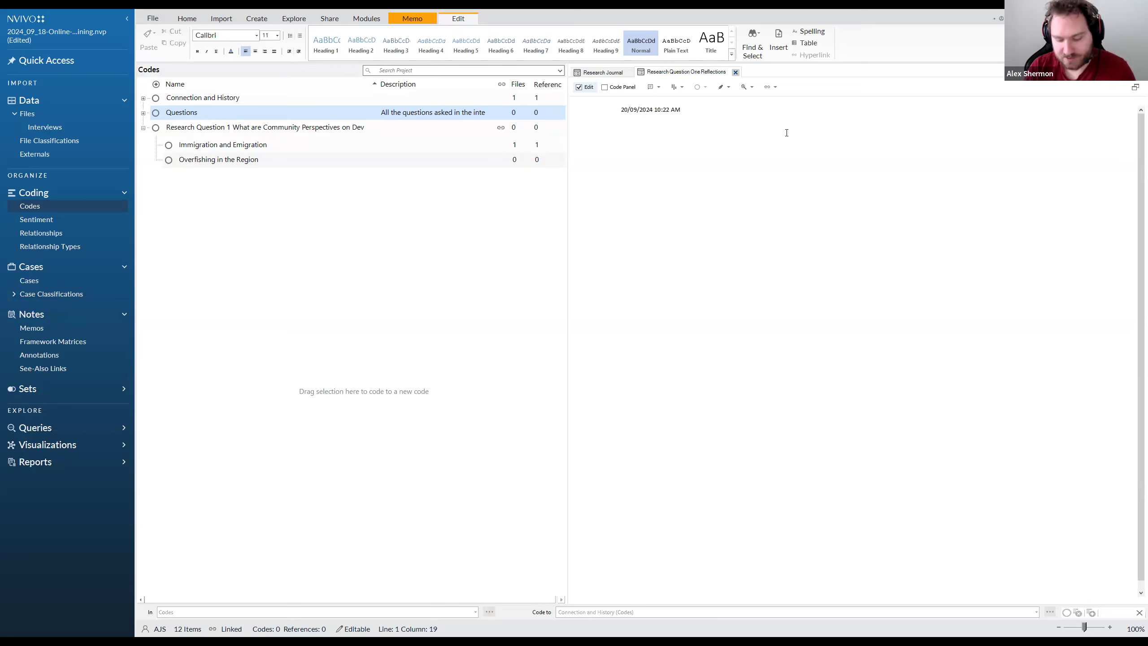
Complete the timestamped entry with a colon and the text "Today I did this, and it was fantastic."
text(Toda)
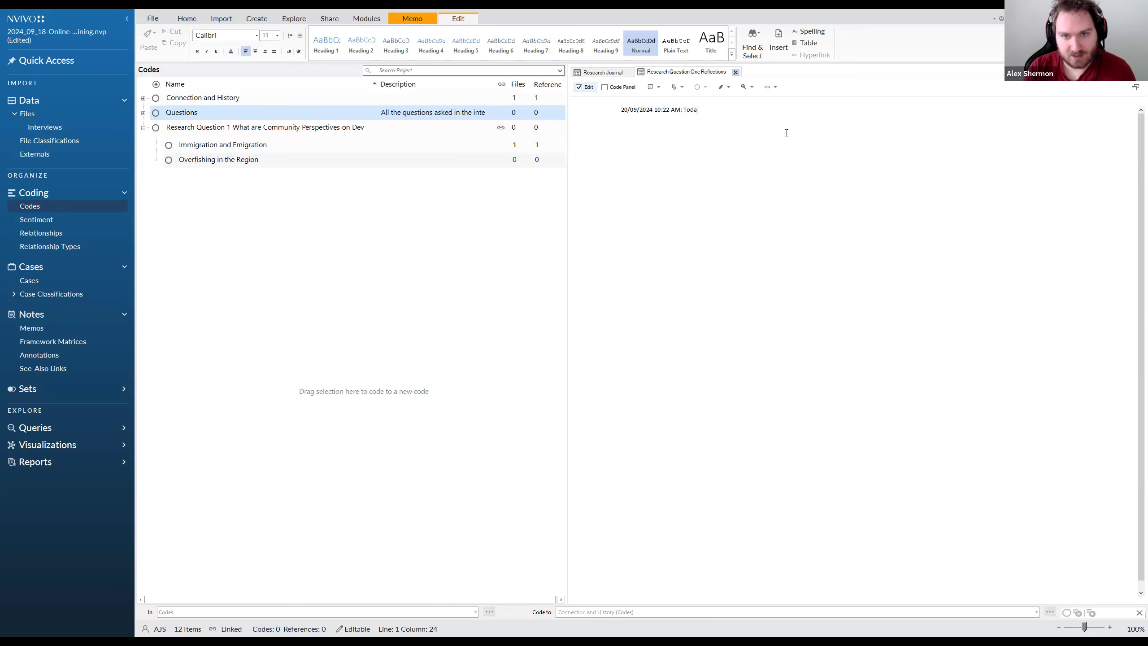
text(y I did this, and)
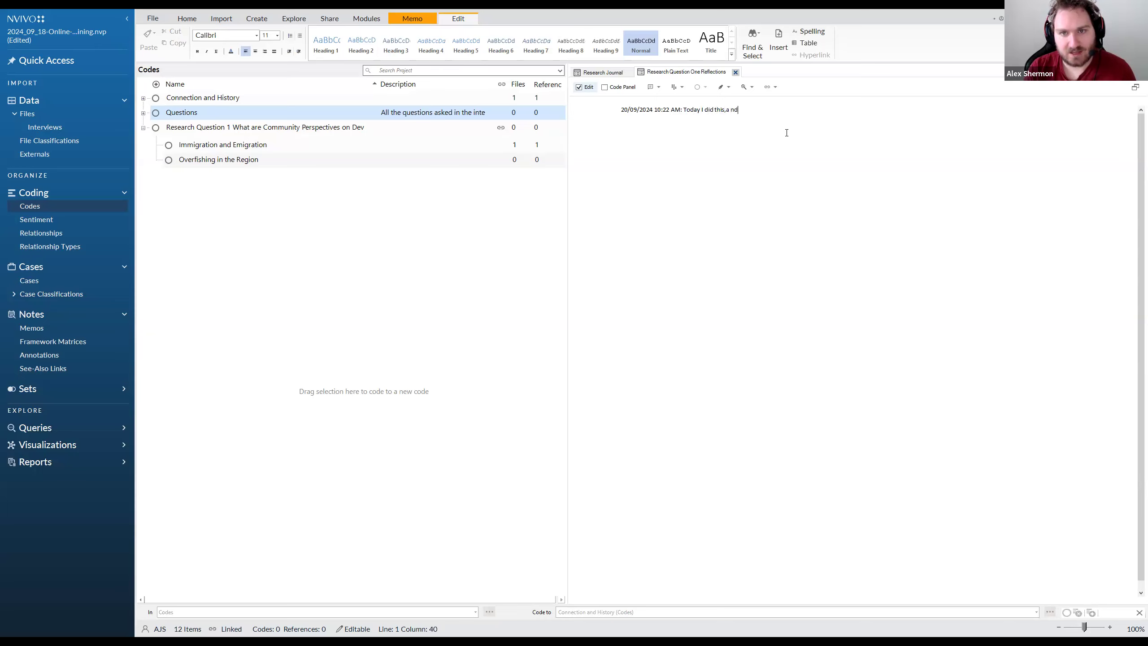
key(BackSpace)
key(BackSpace)
key(BackSpace)
text(and it wa)
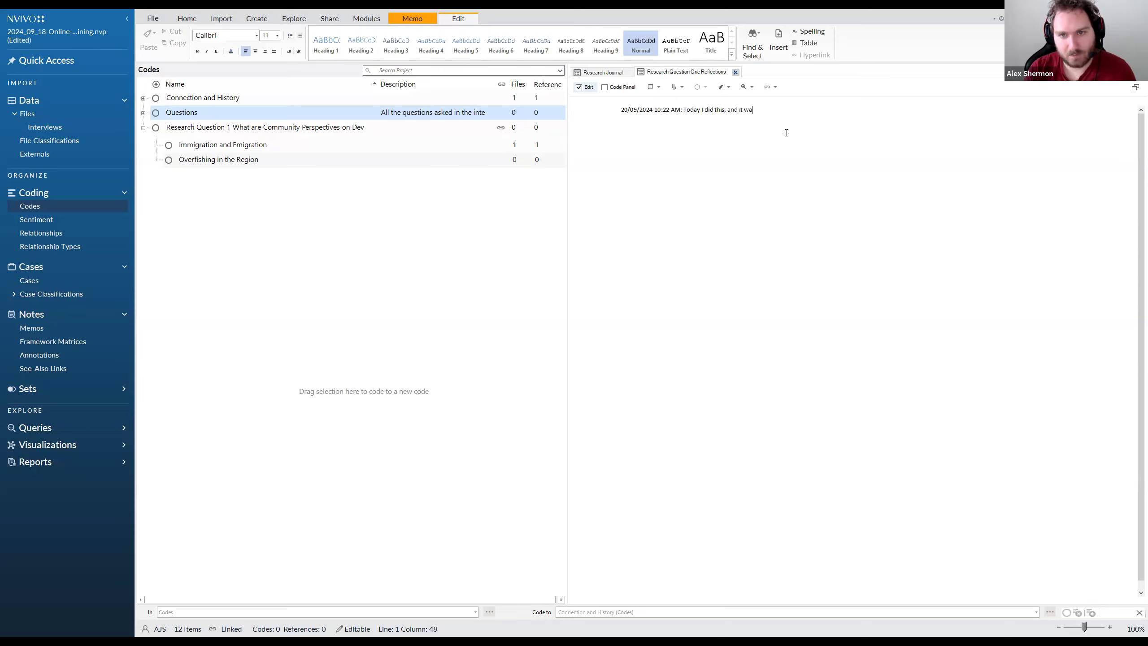
text(s fantastic.)
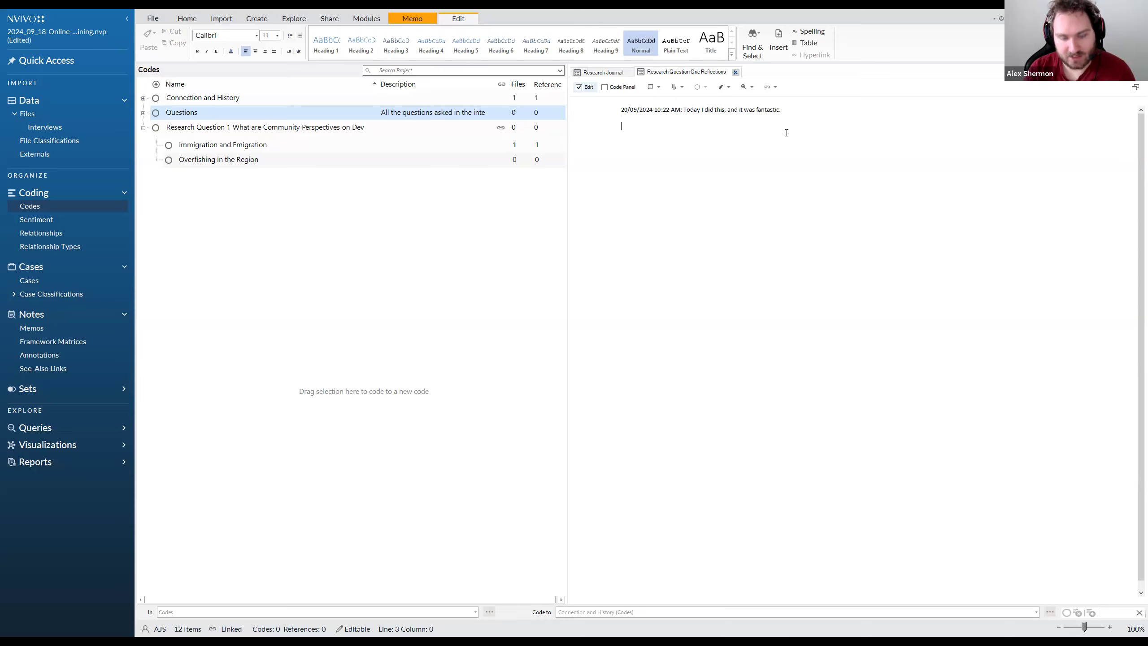
key(ctrl+shift+t)
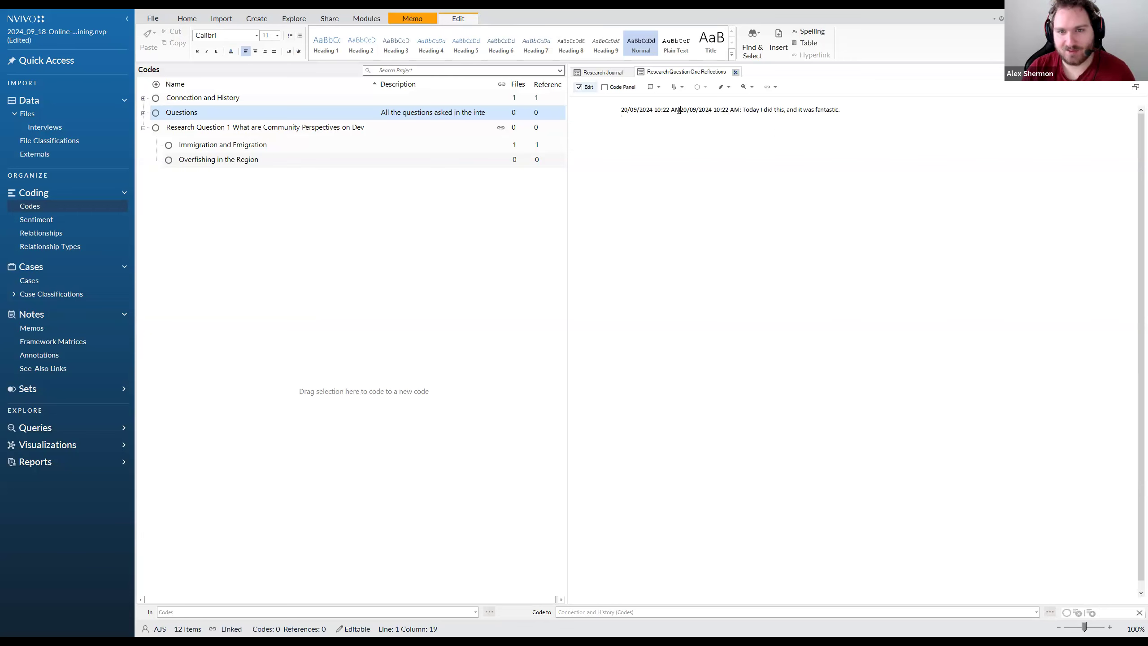
drag(679, 109, 620, 110)
key(Delete)
Insert a second date and time stamp followed by a colon on the line below the first memo entry
click(642, 130)
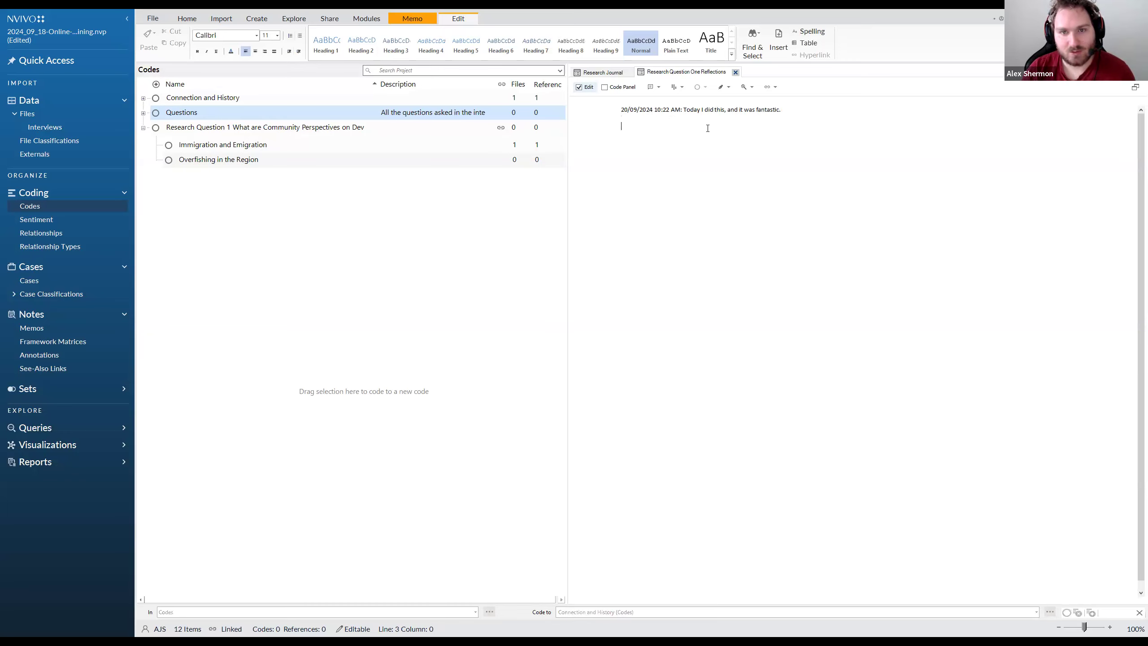
key(ctrl+shift+t)
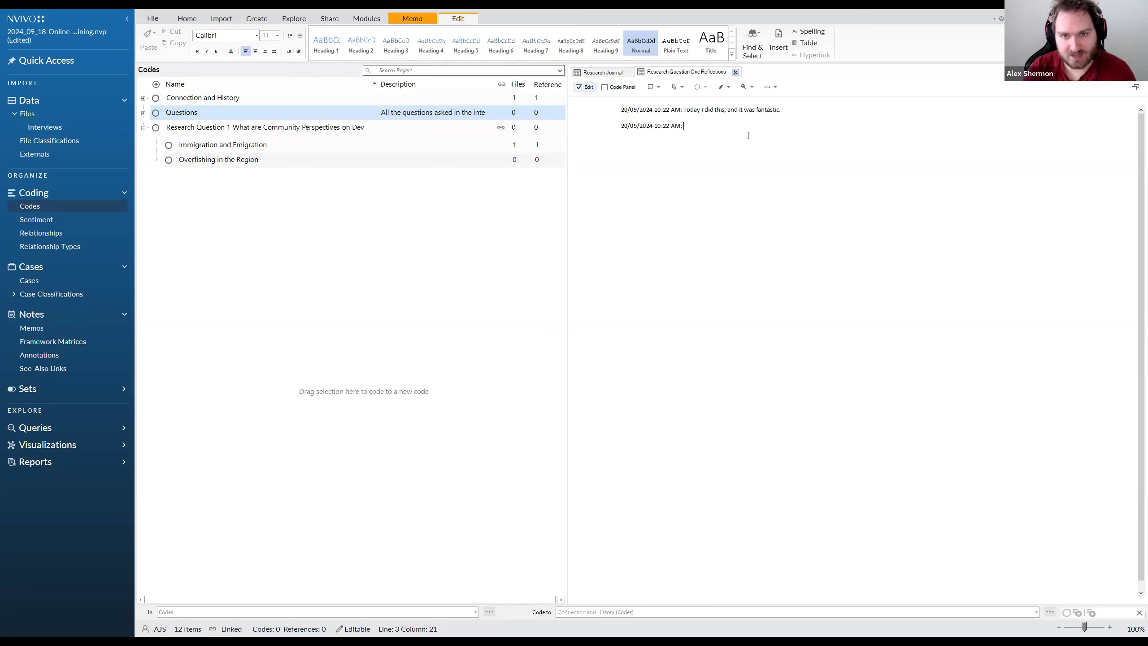
drag(683, 126, 586, 128)
click(620, 148)
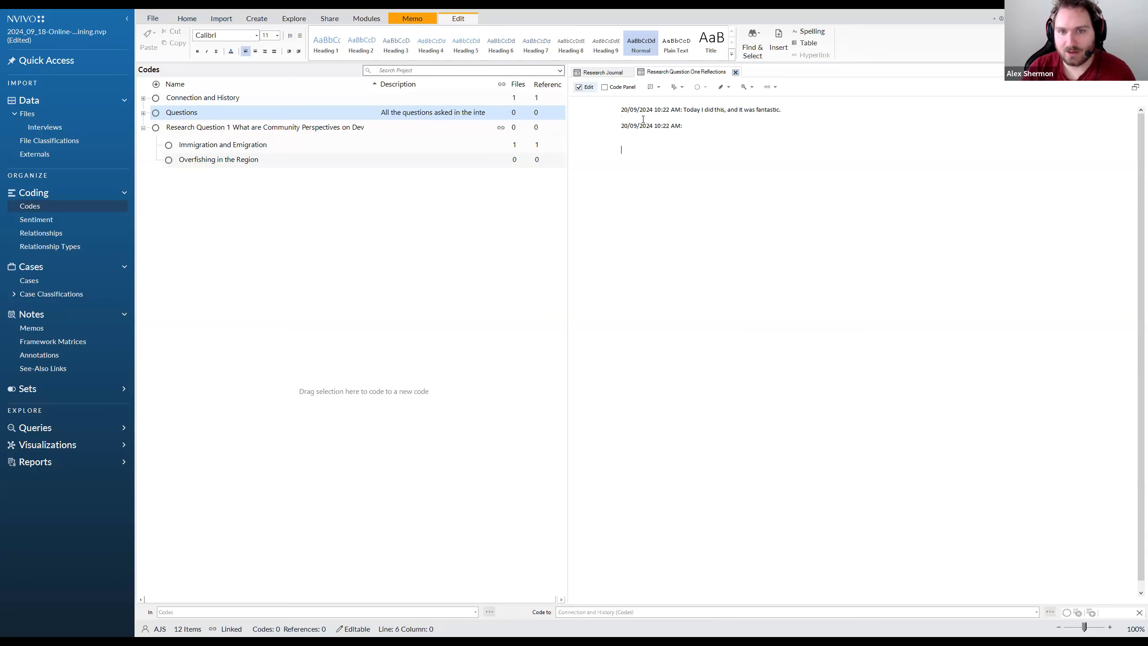
Change the time in the second memo stamp to 10:26 AM and start a new line below it
triple_click(634, 125)
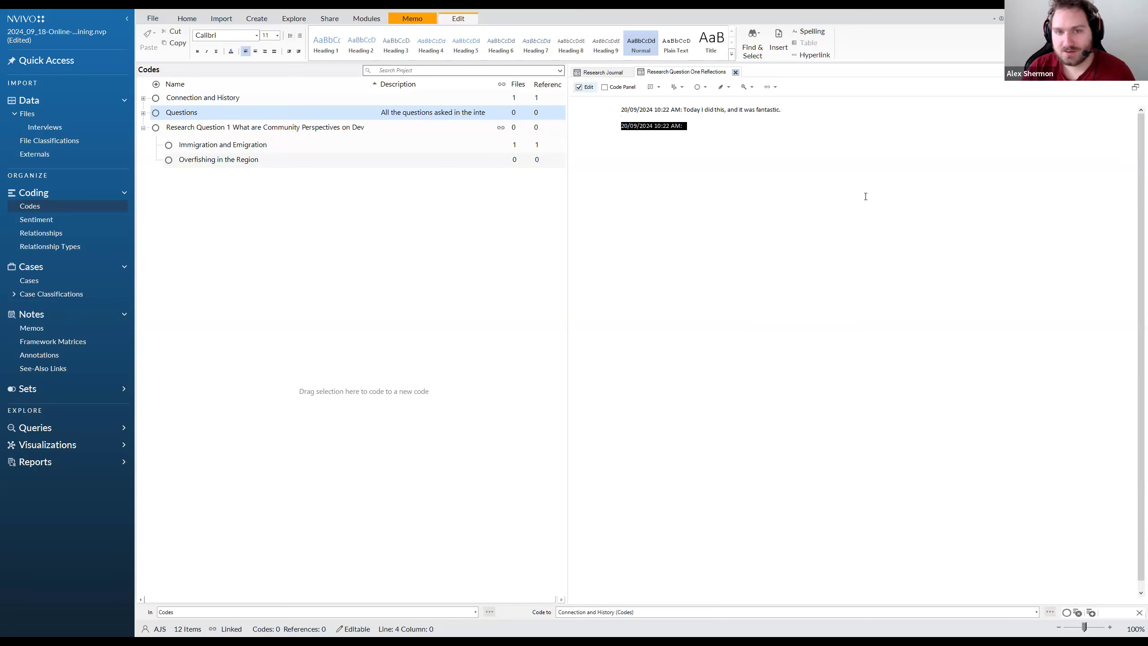
click(671, 125)
drag(671, 125, 680, 129)
click(623, 118)
click(671, 126)
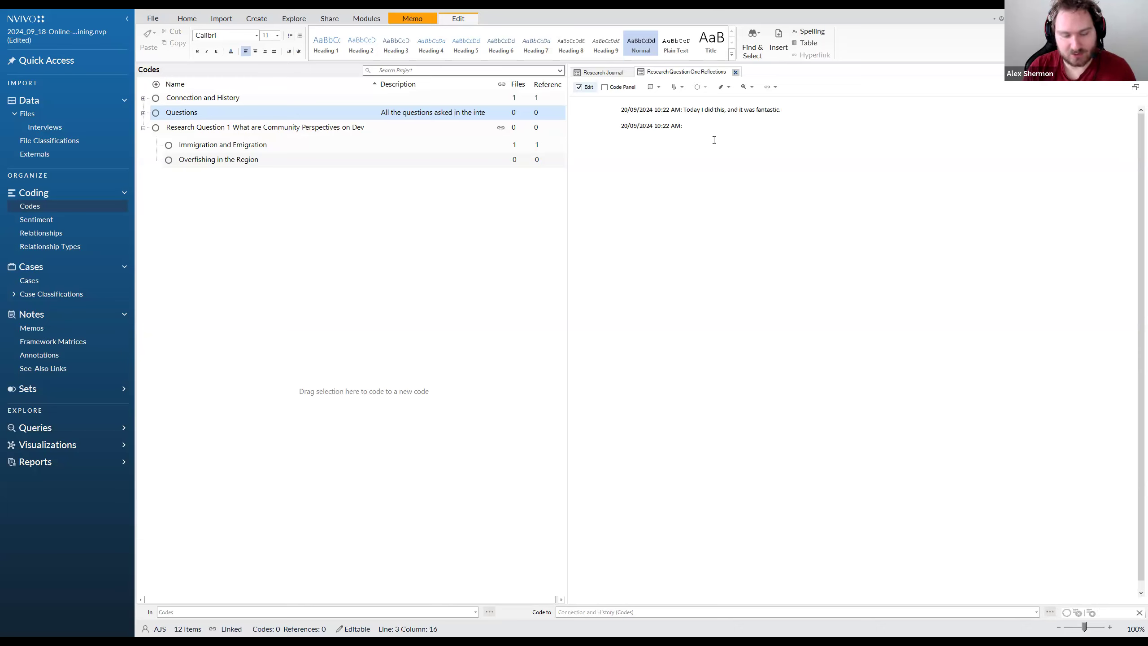
key(BackSpace)
key(BackSpace)
key(BackSpace)
key(BackSpace)
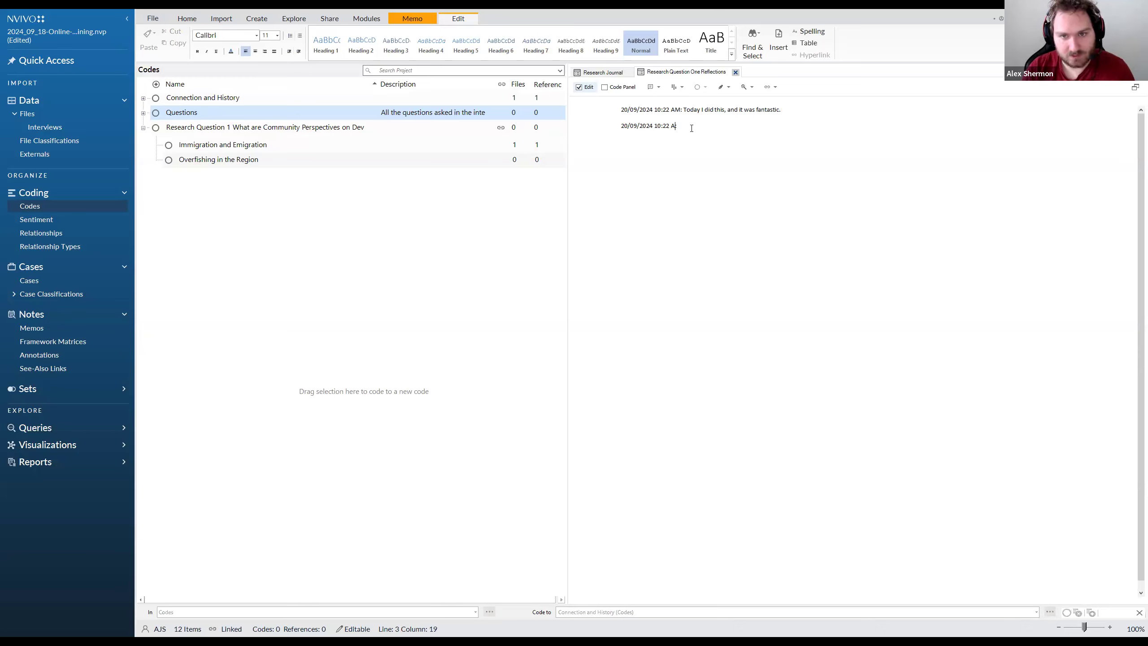
text(6 AM)
key(BackSpace)
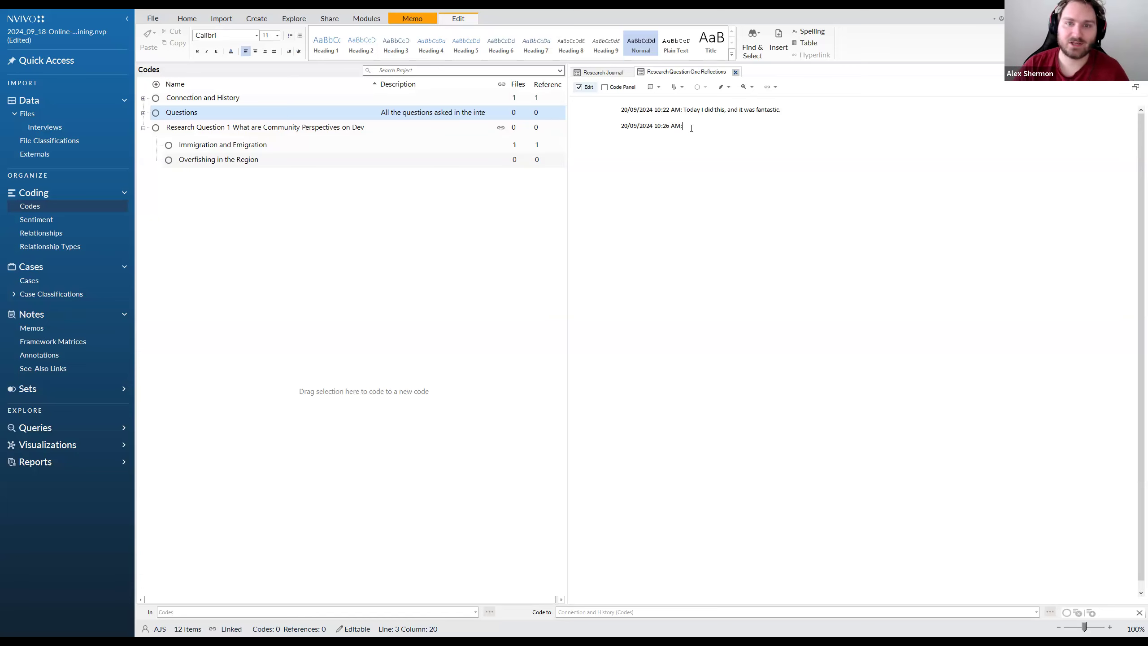
key(Return)
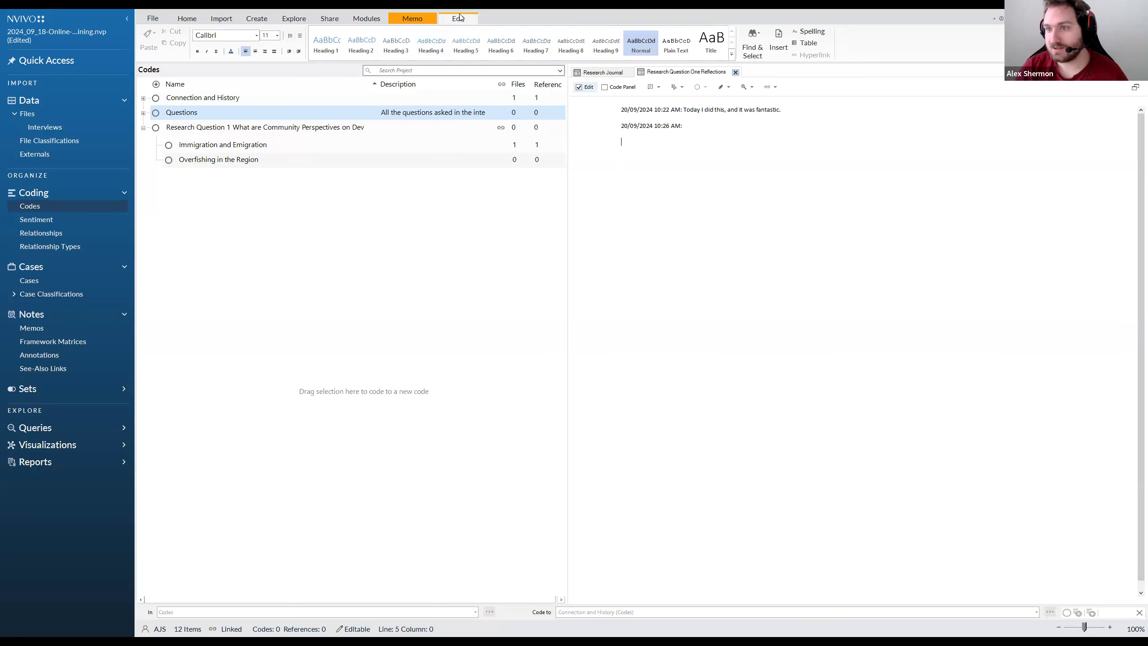
click(731, 55)
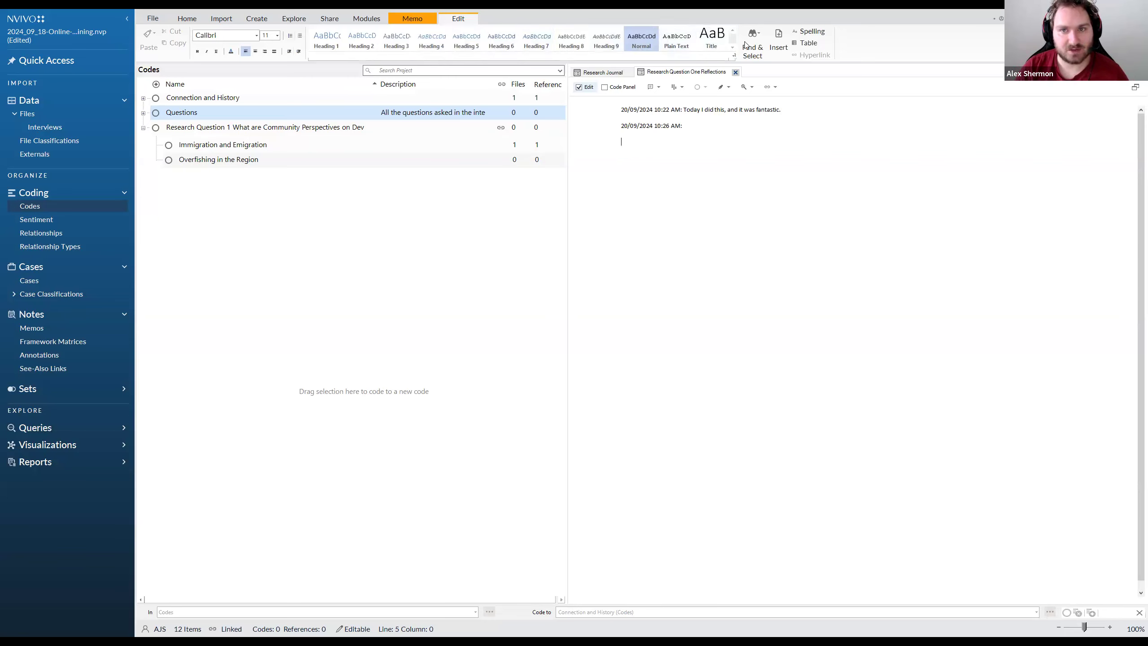
click(902, 175)
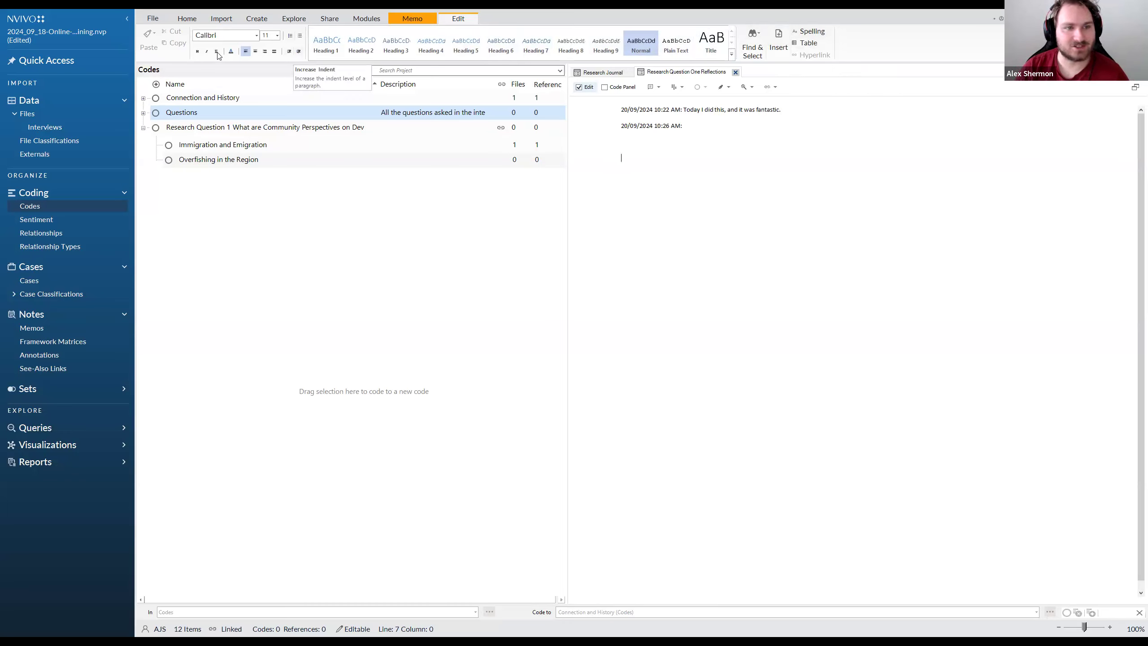
drag(696, 192, 618, 113)
click(608, 160)
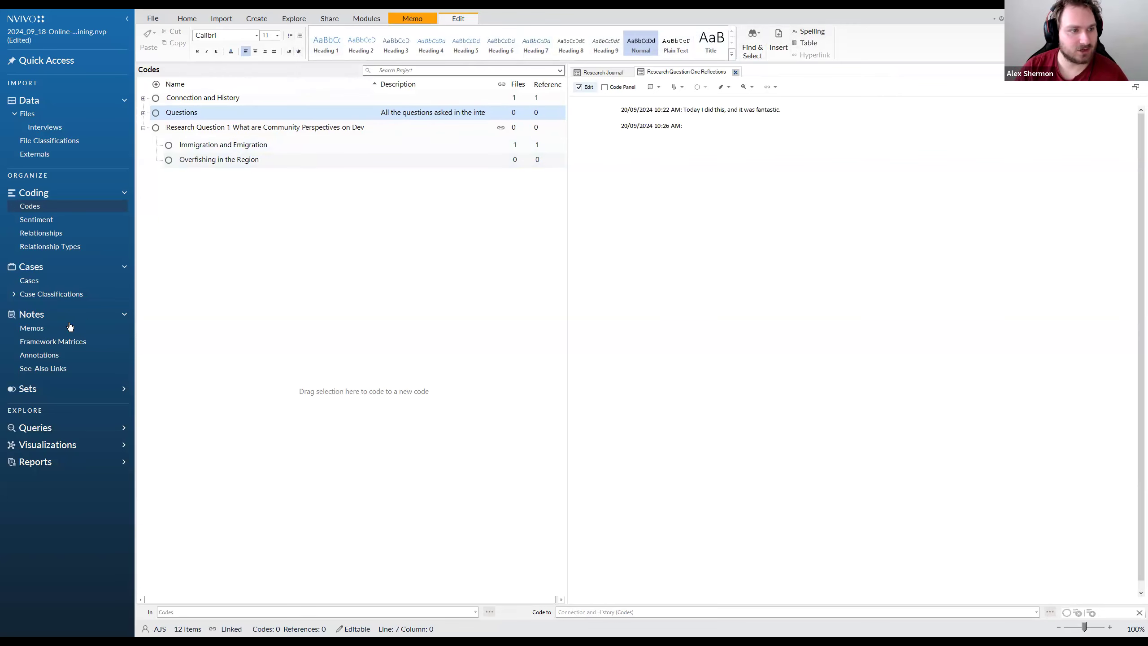
Open the memos list and check which file types can be imported as memos, without importing any file
click(24, 334)
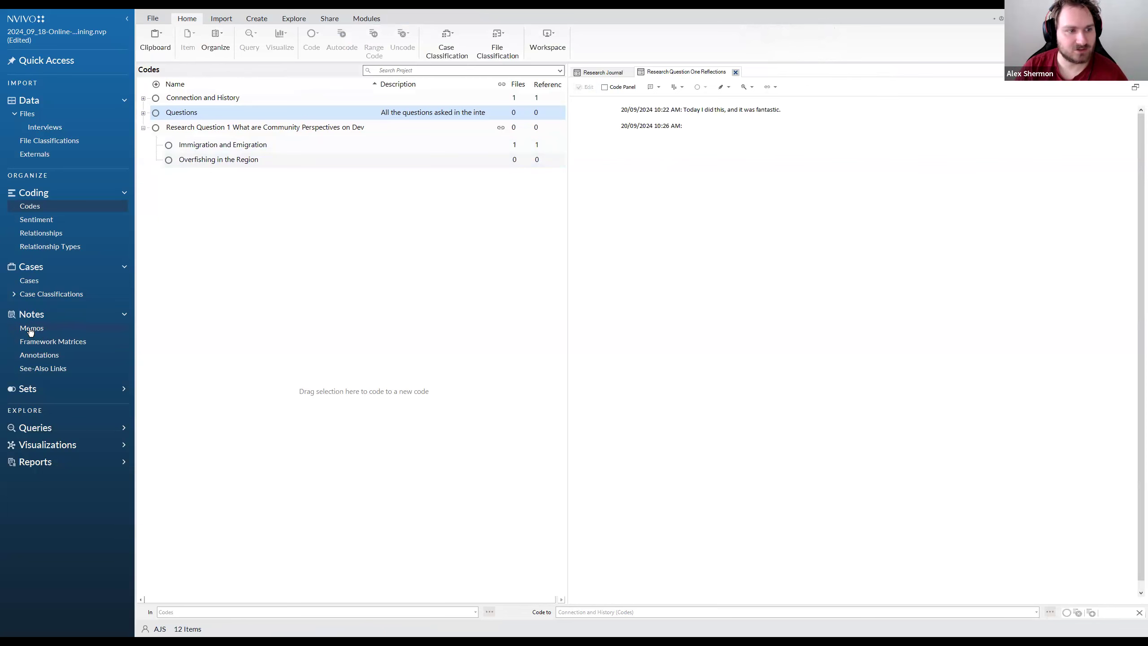
right_click(193, 166)
click(235, 179)
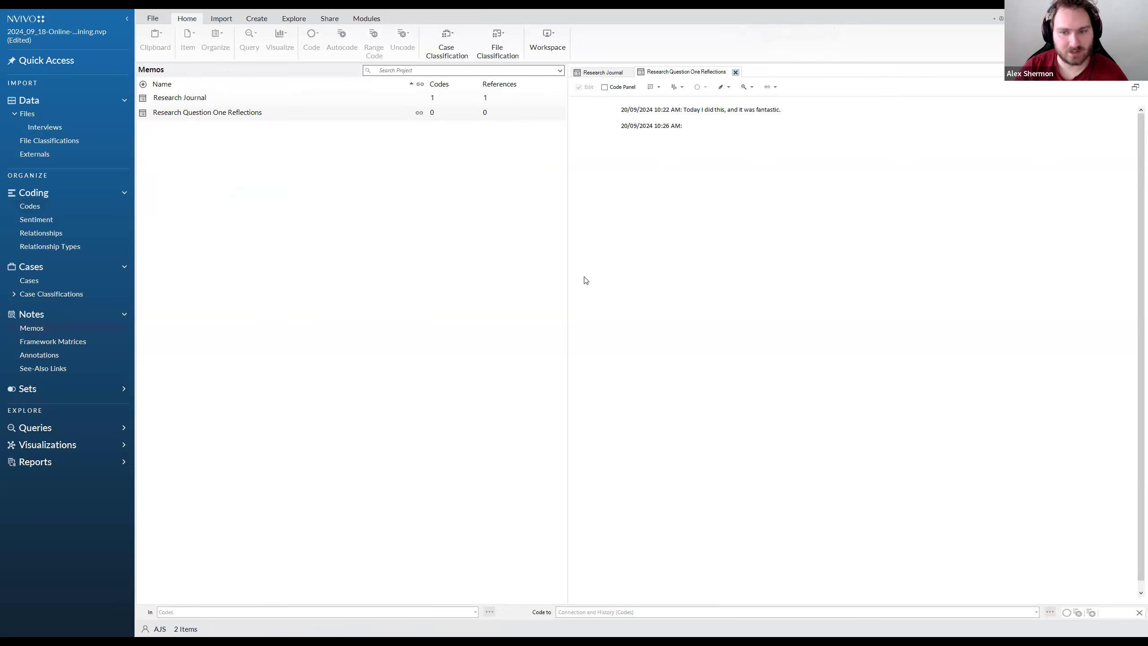
click(819, 344)
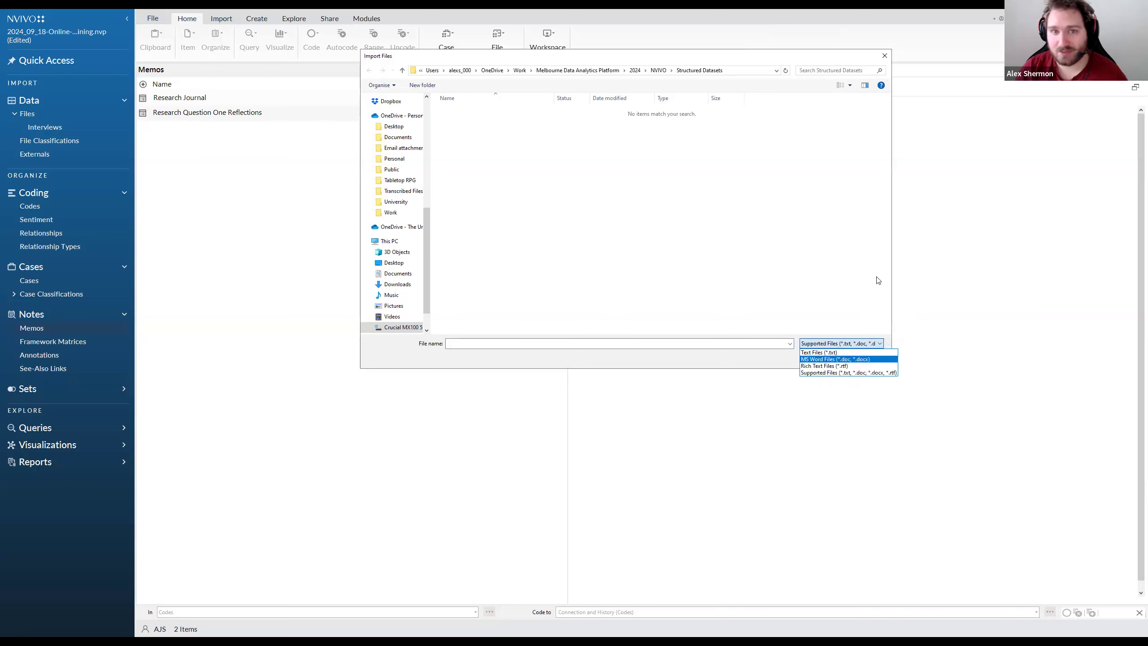
key(Up)
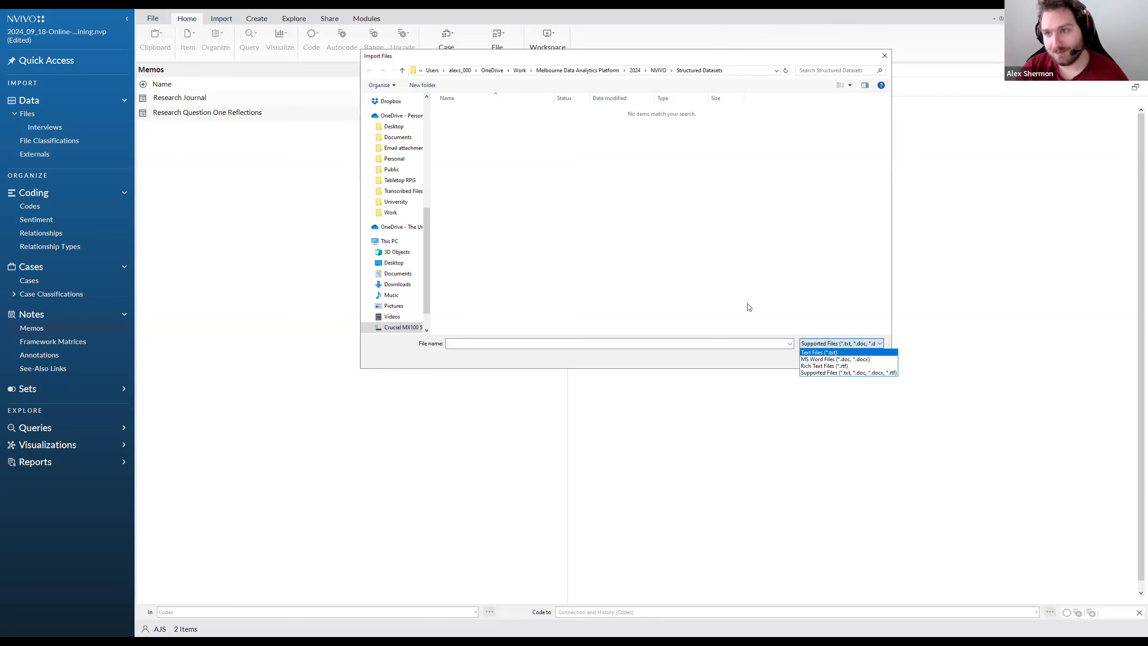
click(856, 373)
click(886, 57)
click(658, 306)
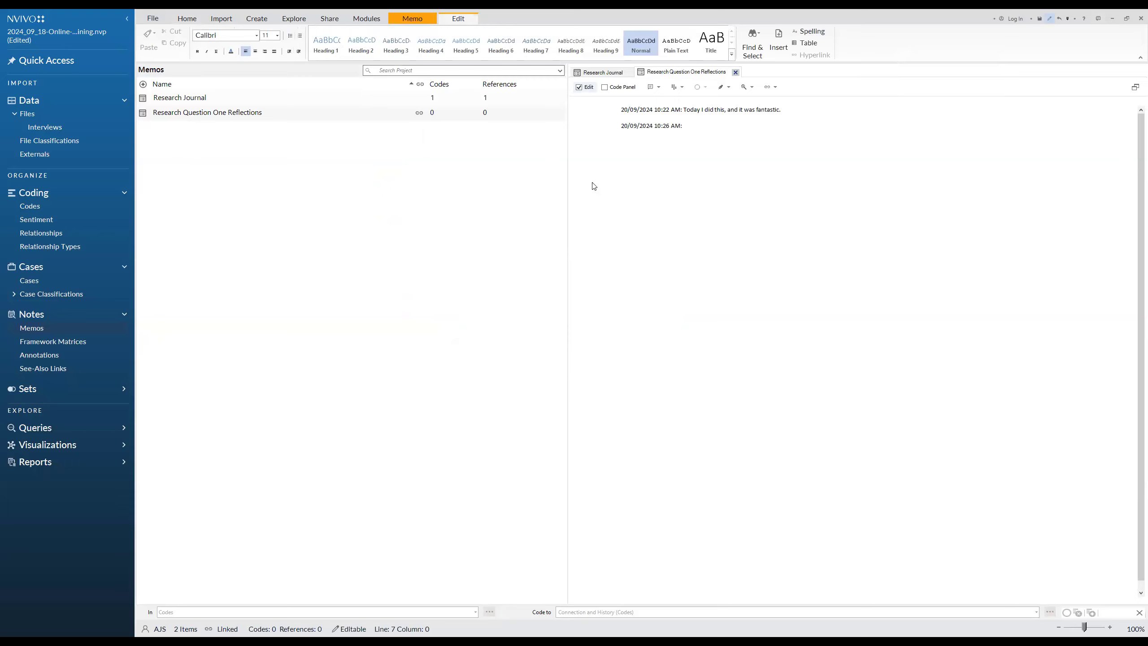
Select both timestamped entries in the Research Question One Reflections memo and save the project
click(696, 151)
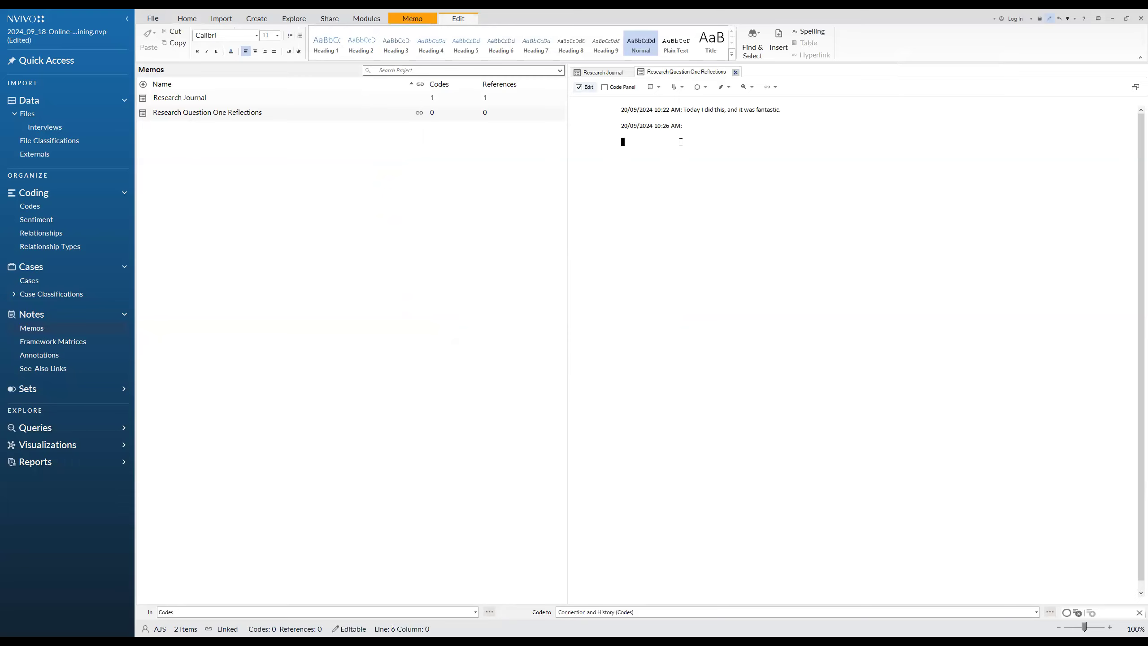
click(646, 143)
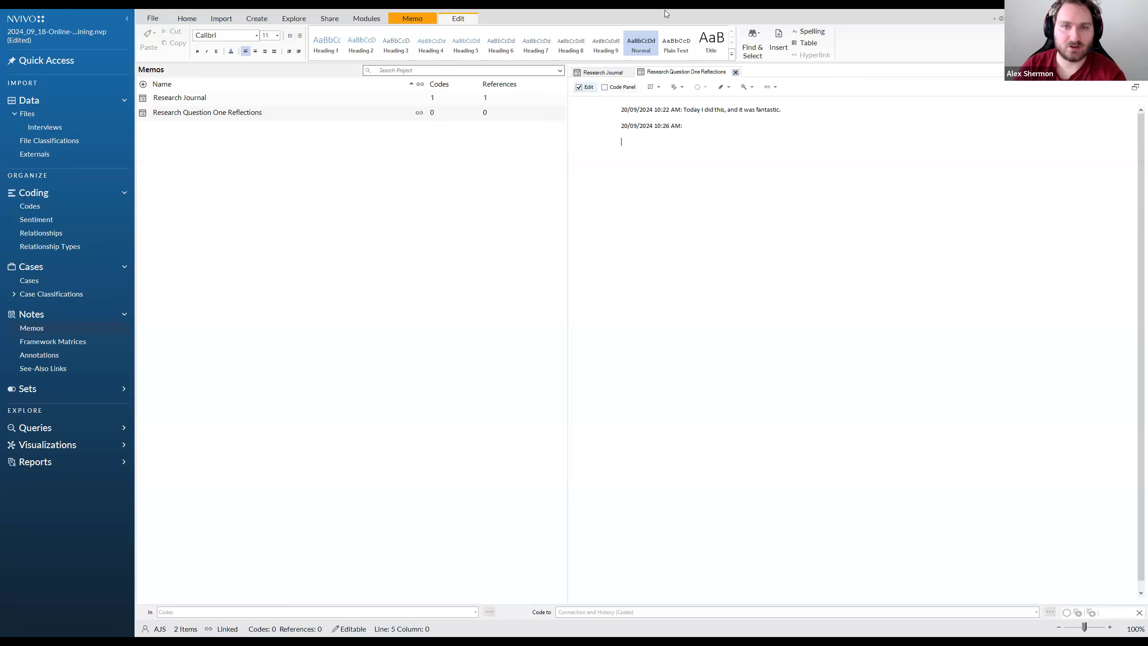
click(683, 125)
drag(684, 125, 622, 109)
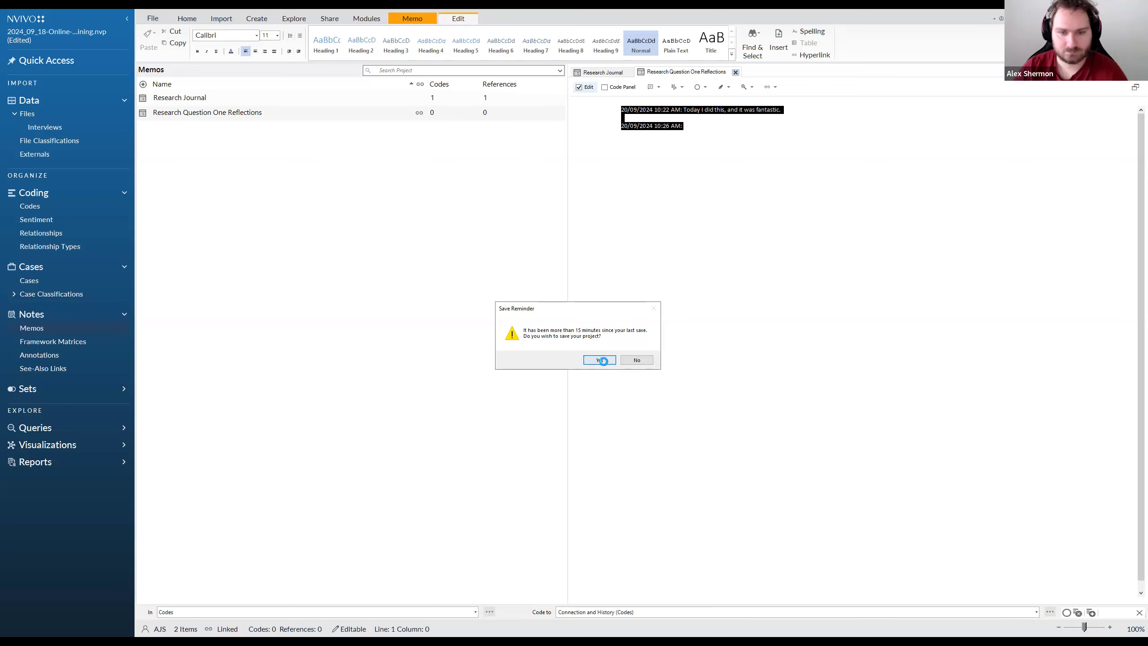
click(602, 360)
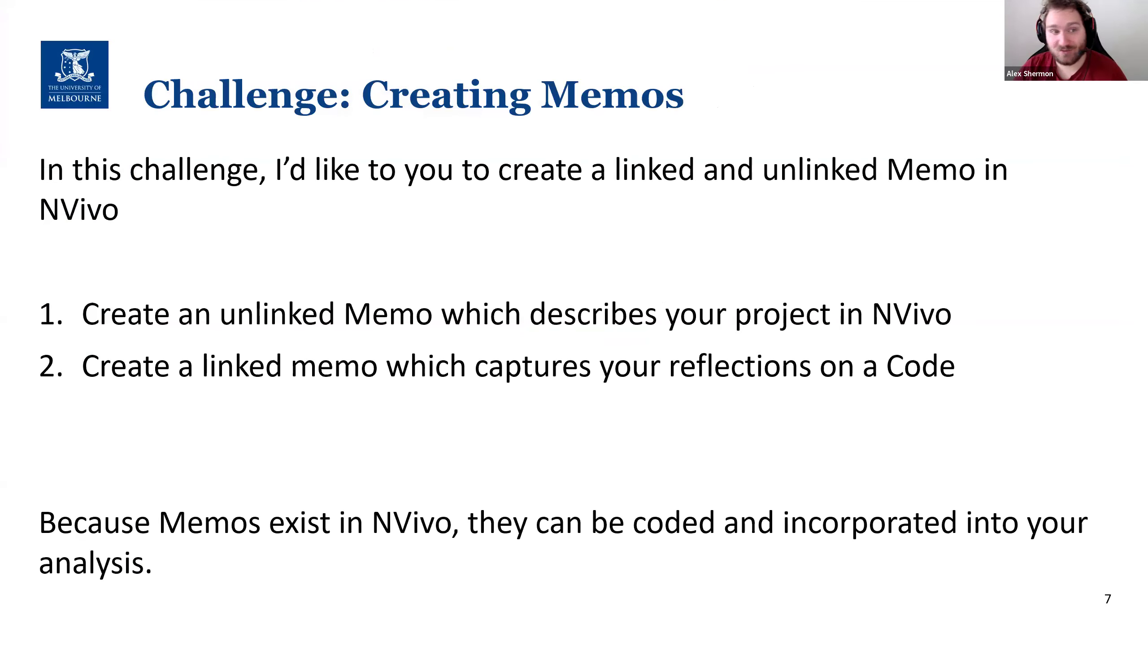
key(Right)
key(Right)
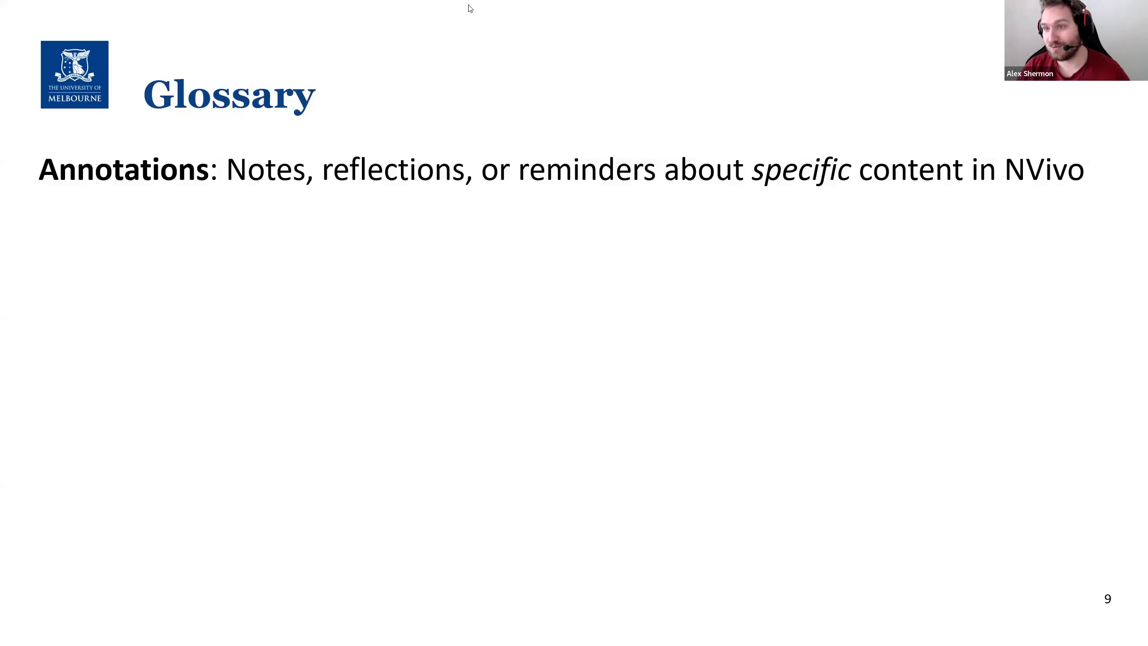
Switch back to NVivo and open the first interview document in the Interviews folder
key(alt+Tab)
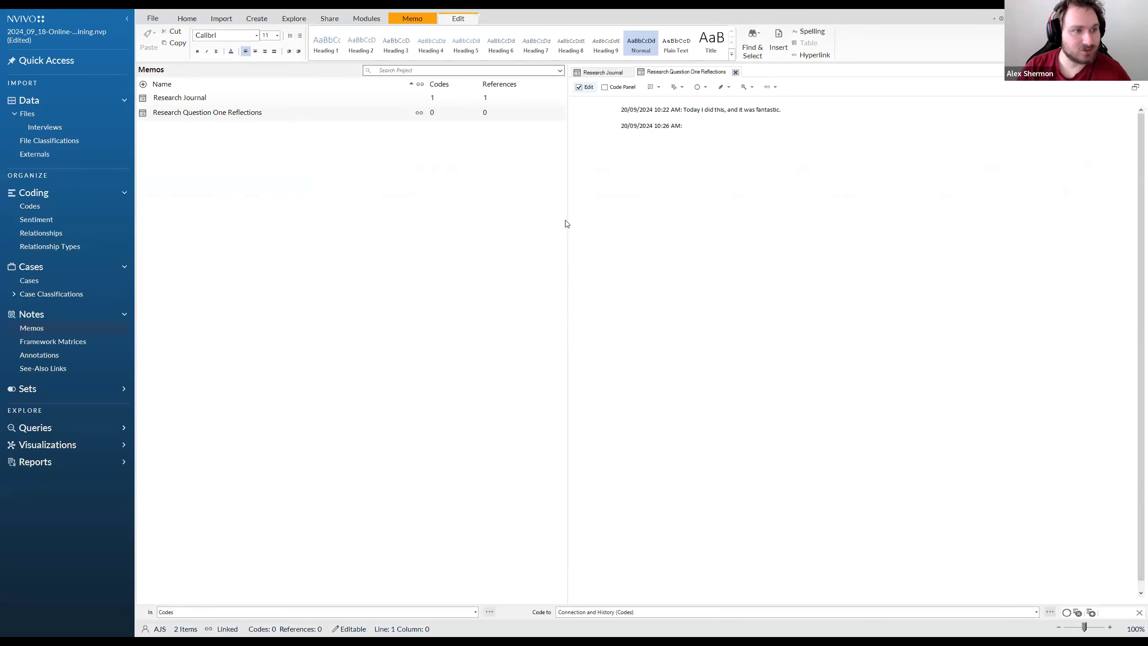
click(41, 126)
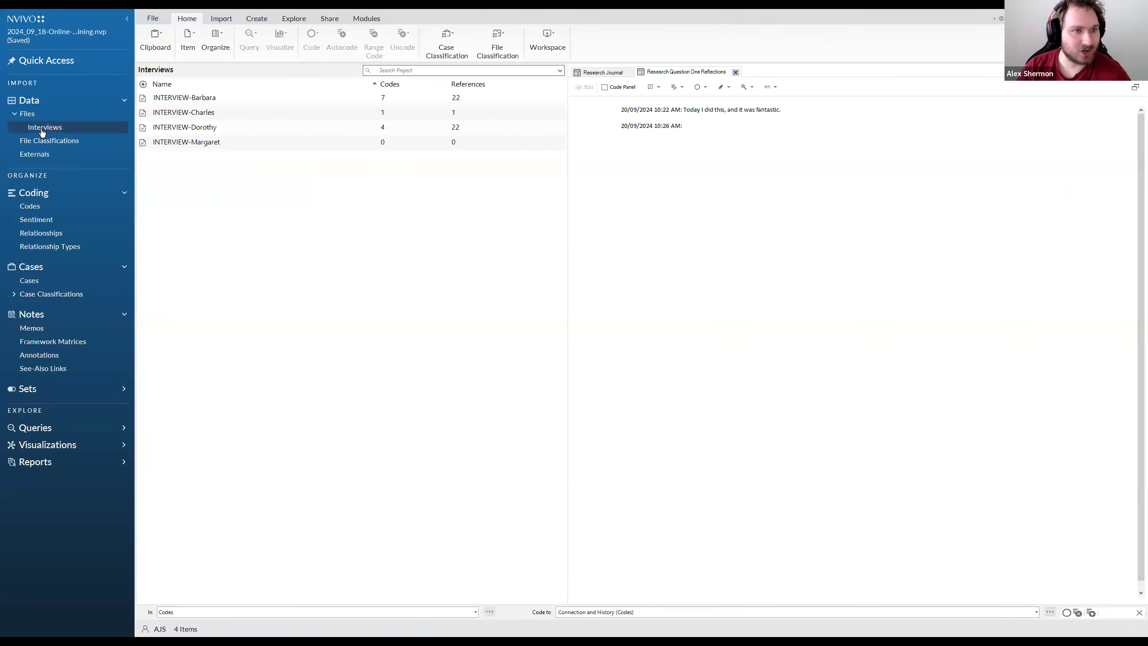
click(204, 100)
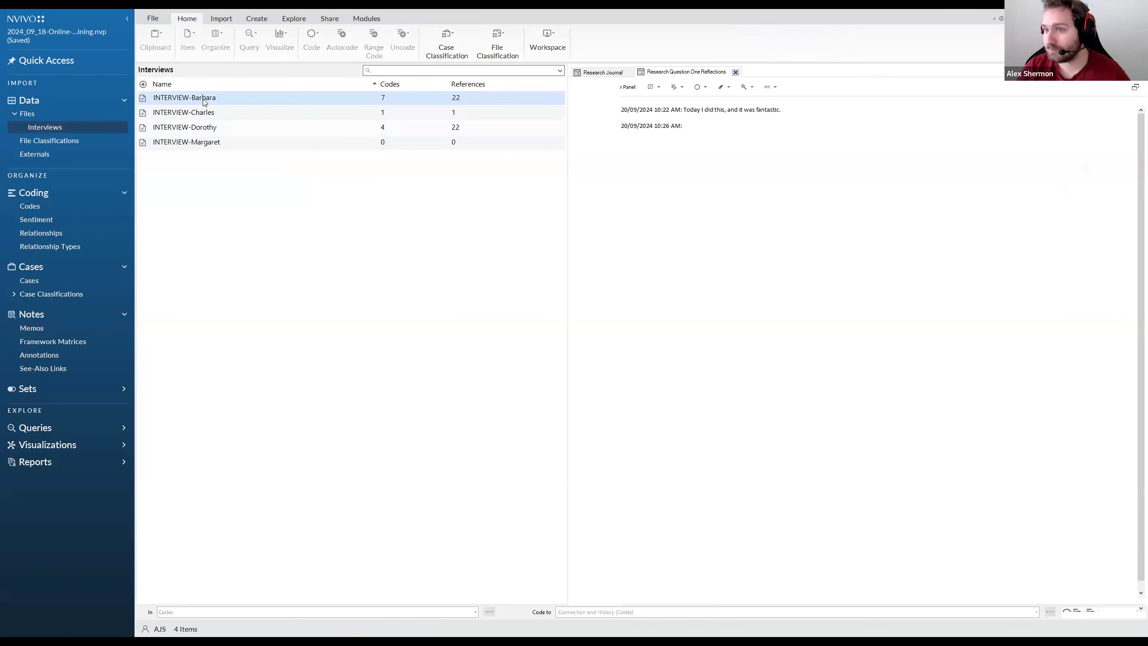
double_click(204, 98)
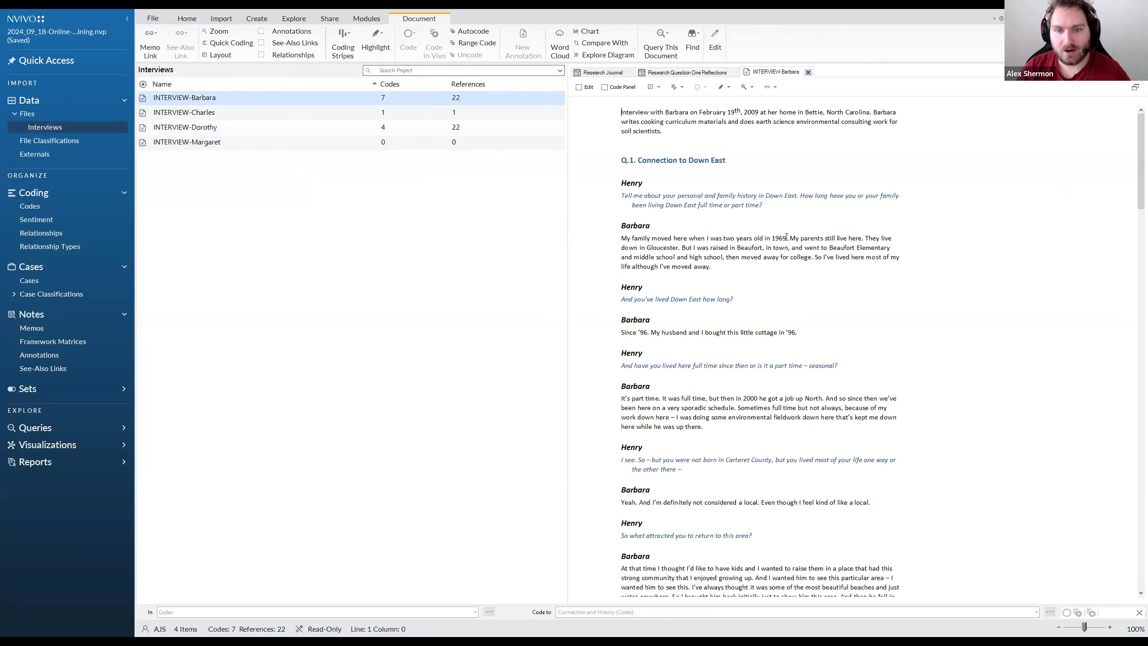
Create a new annotation on the passage from "At that time I thought I'd like to have kids" to "enjoyed growing up."
drag(652, 225, 620, 225)
drag(711, 267, 614, 239)
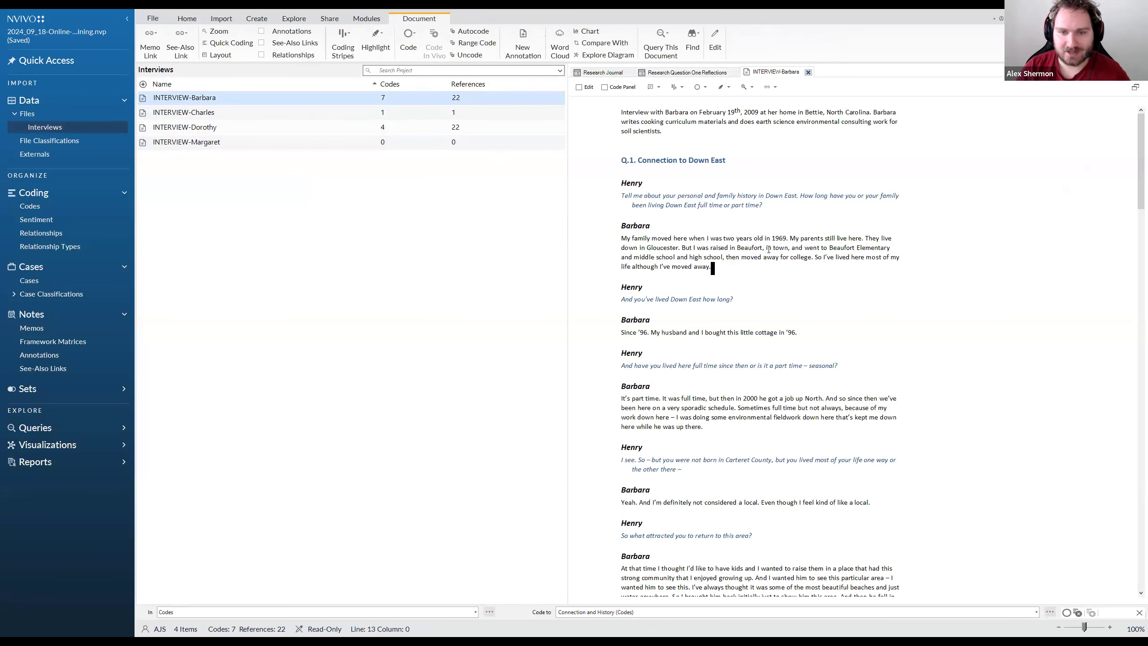
scroll(769, 249, down, 5)
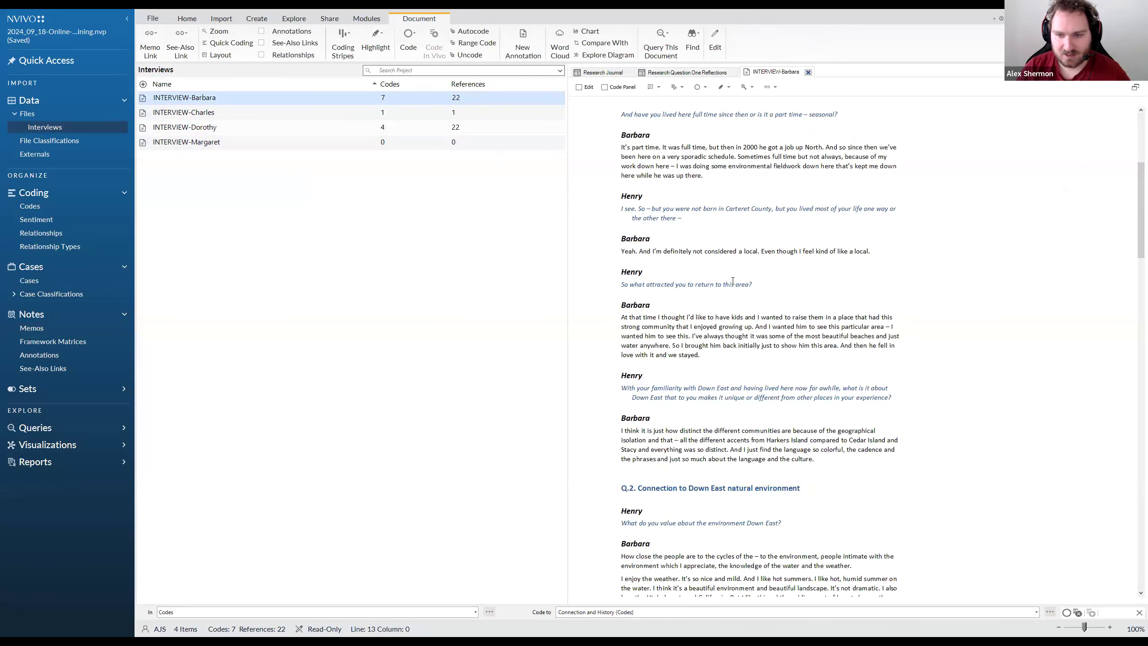
drag(758, 325, 618, 315)
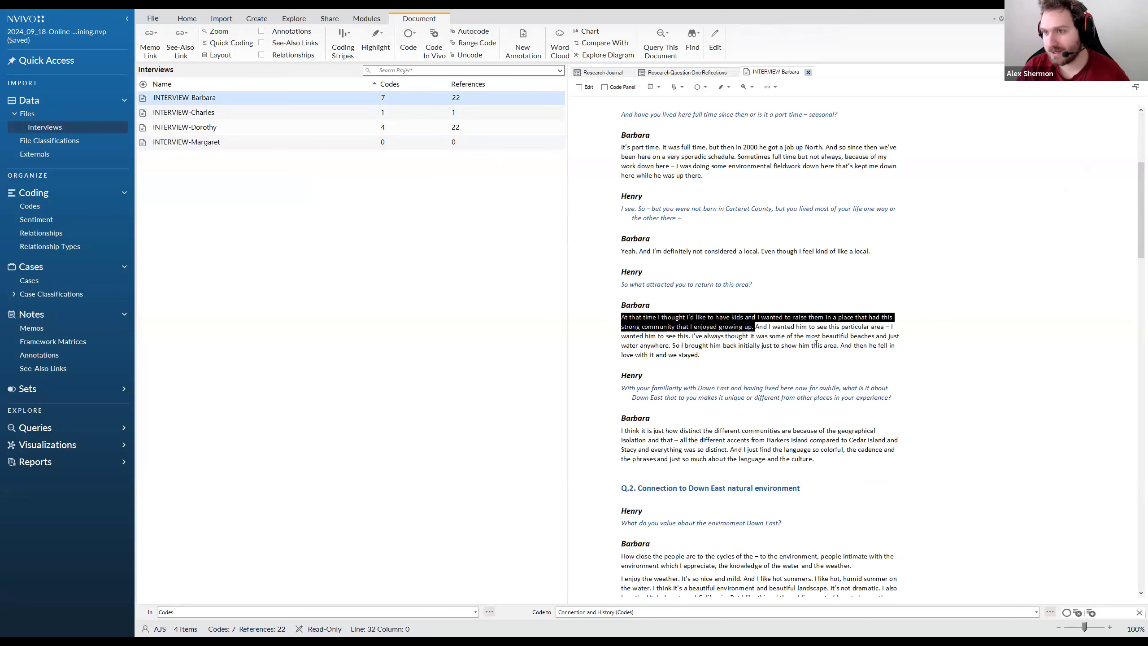
right_click(712, 323)
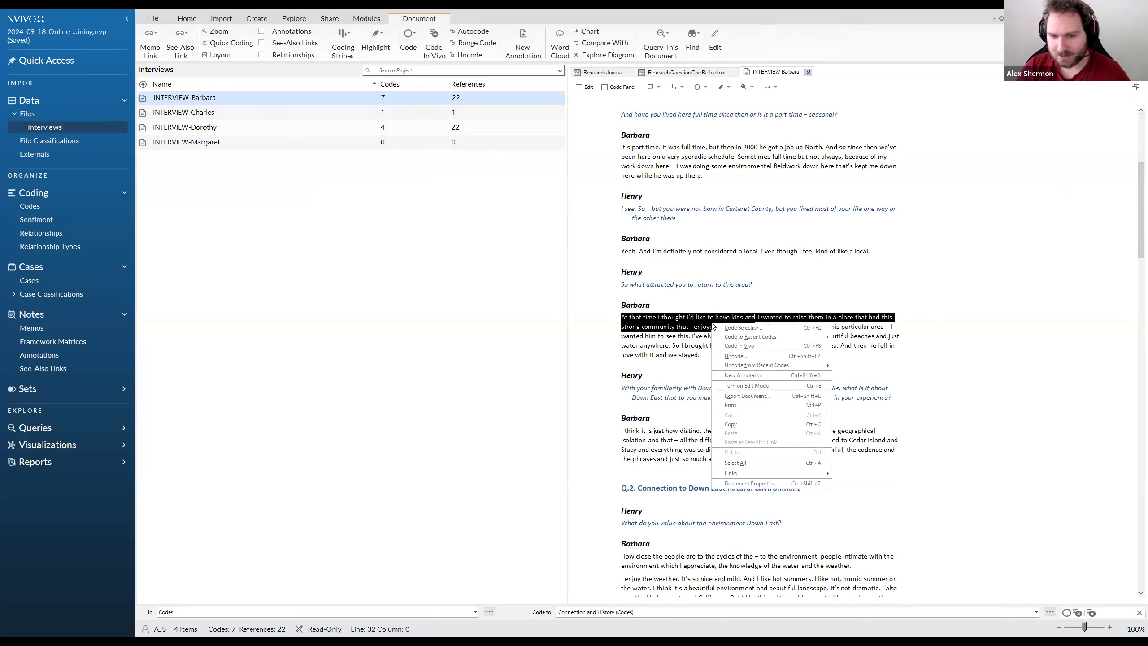
click(751, 375)
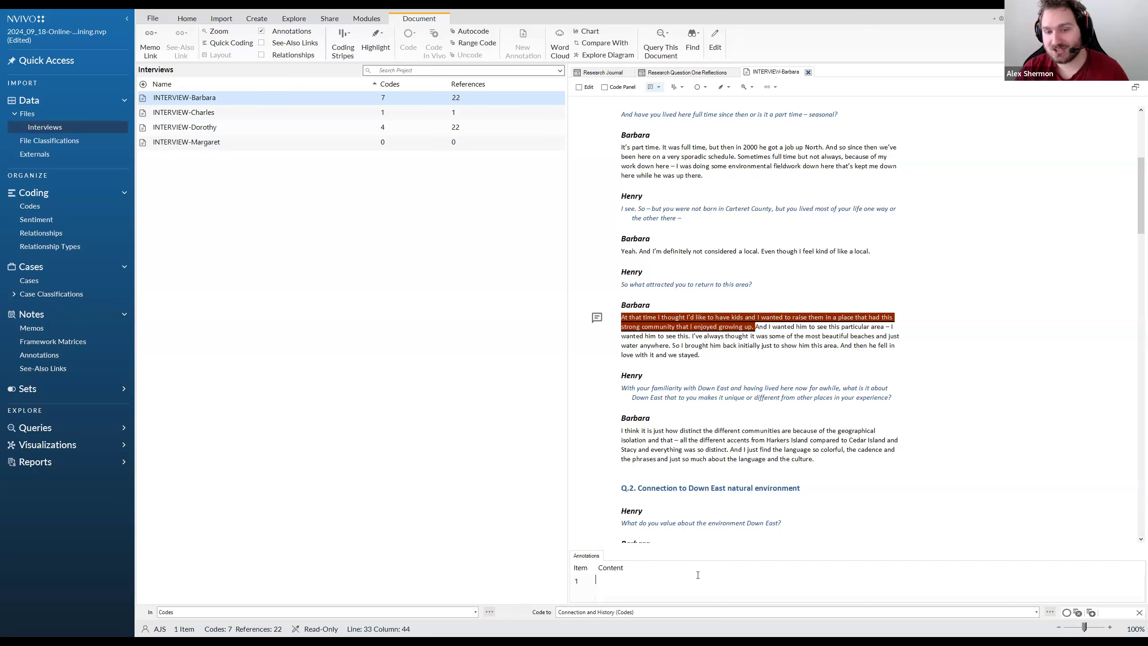
Write in the annotation that at this point the interviewee's dog walked into the room and did a bit of a sniff
text(At )
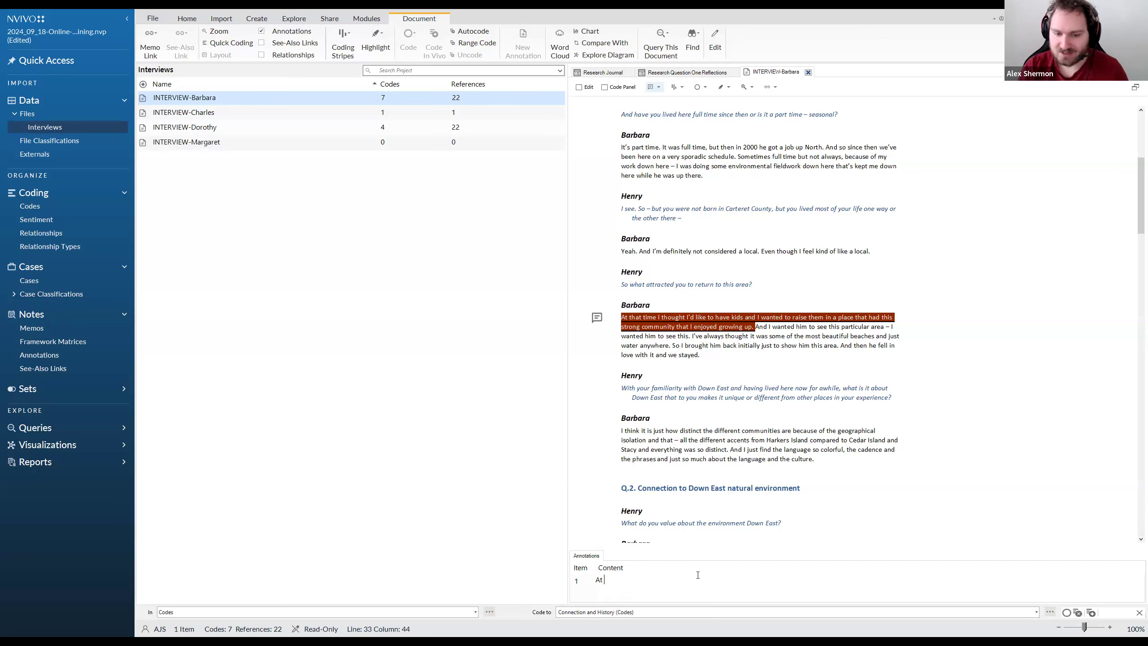
text(this point, Barbara)
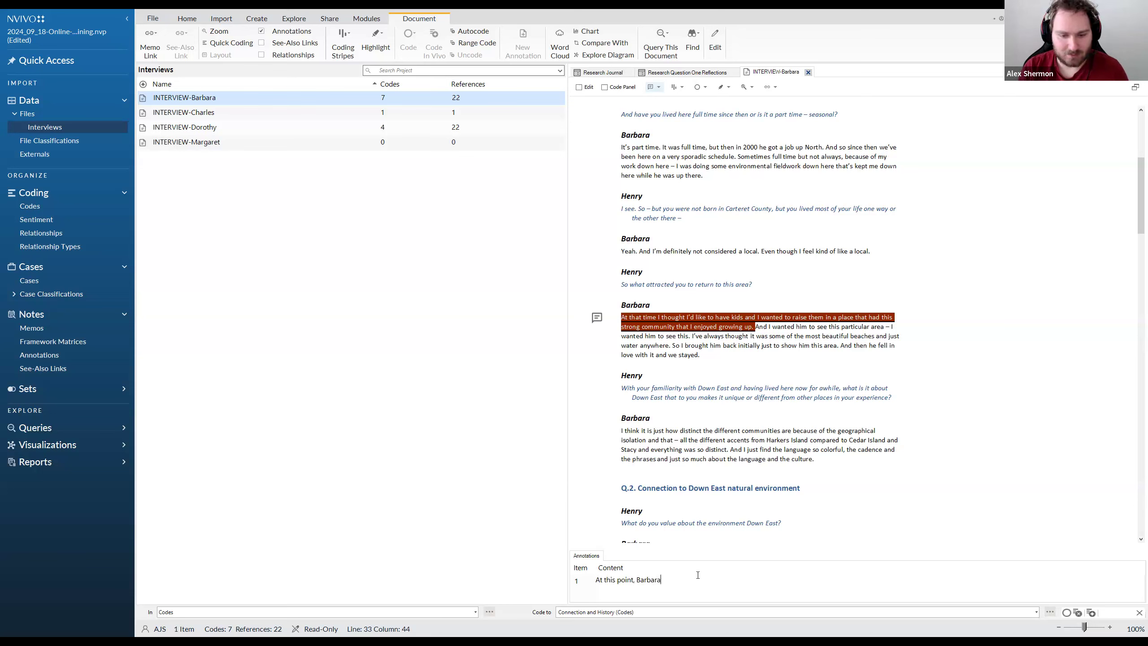
text('s dog walked into t)
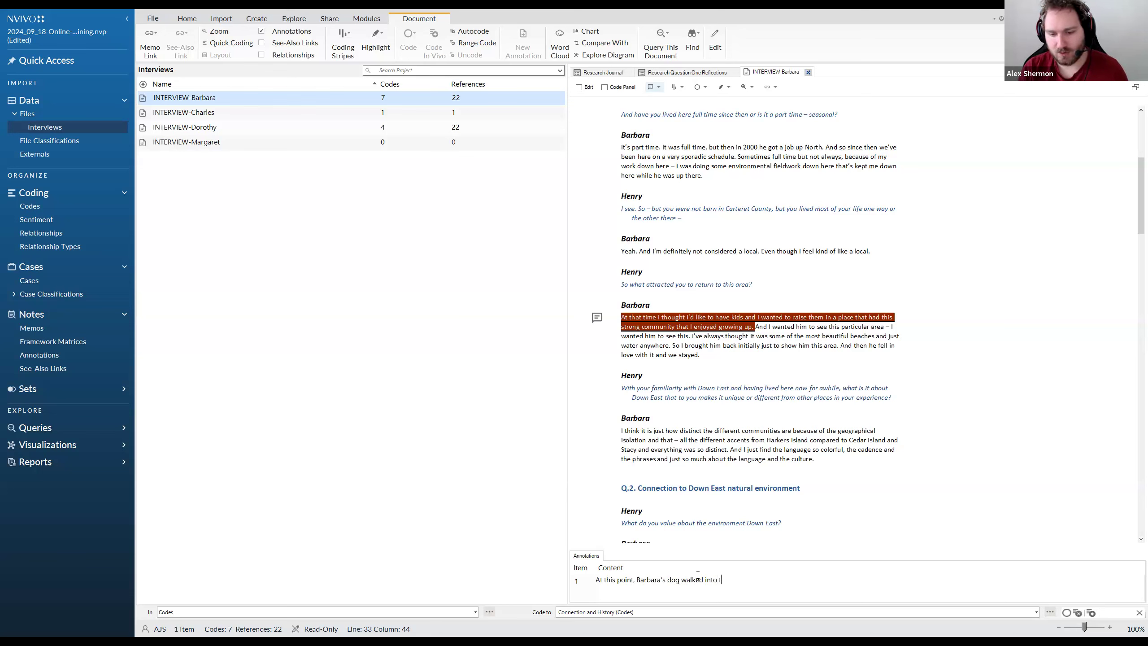
text(he room and did a )
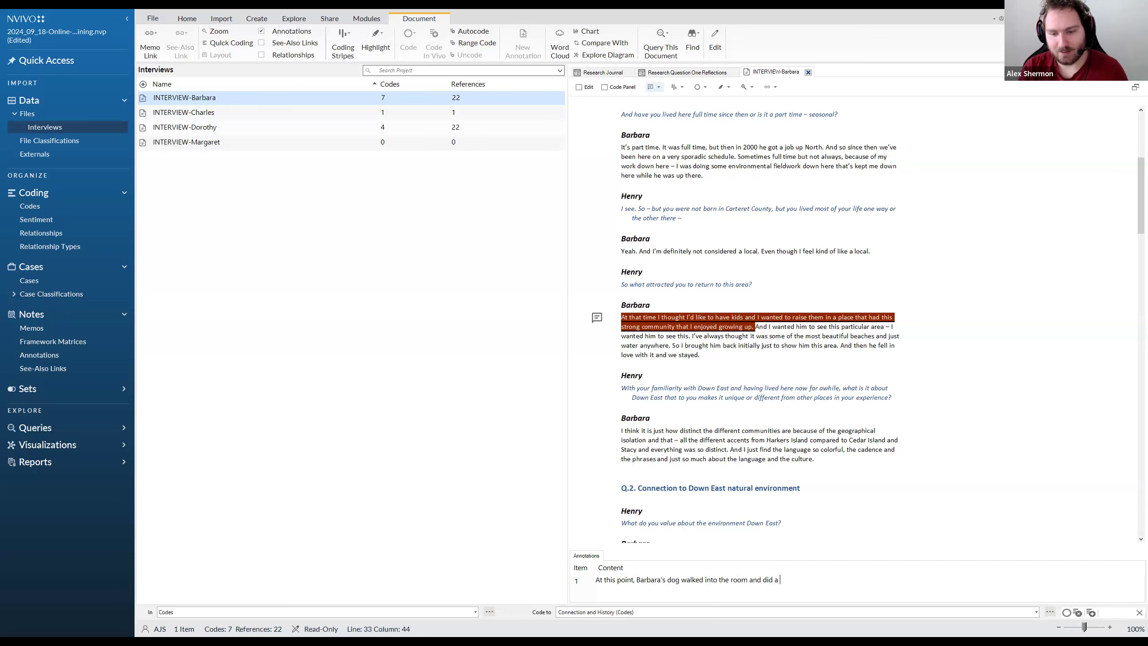
text(bit of a sniff.)
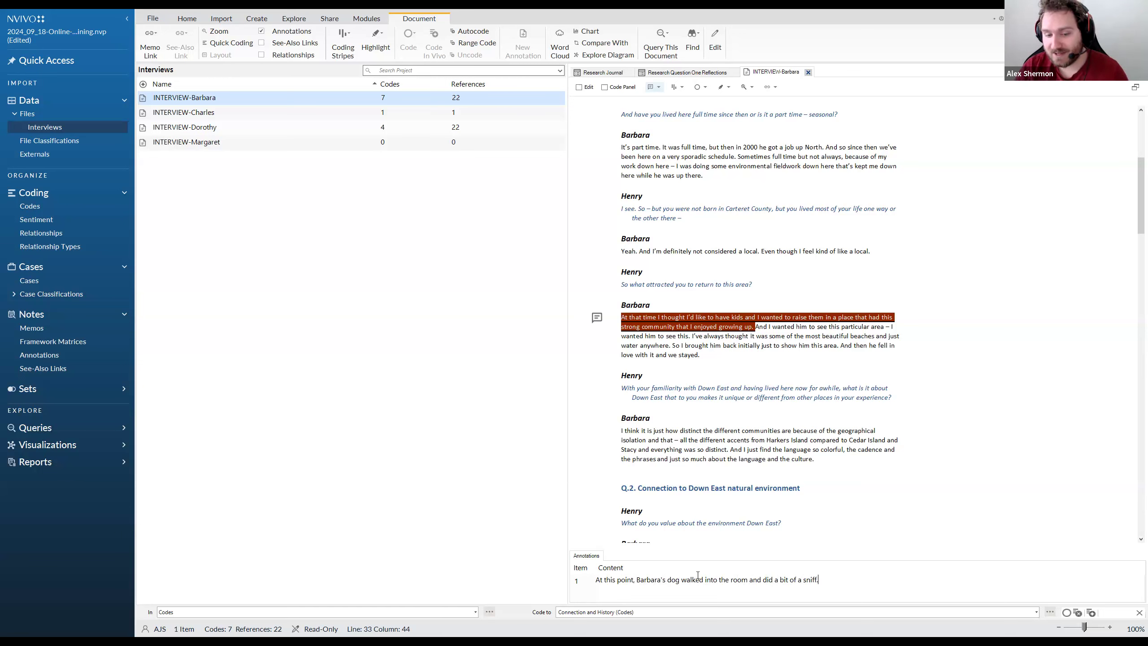
click(758, 449)
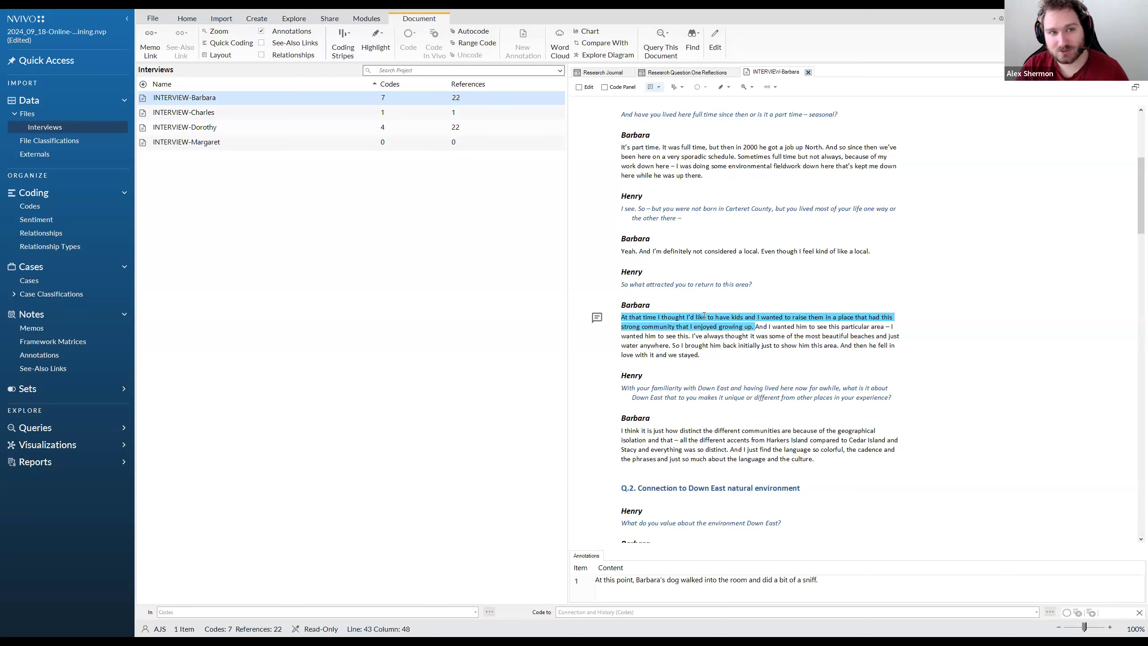
Toggle the interview's annotations display off and back on, placing the cursor in the annotated passage in between
click(261, 31)
click(262, 31)
click(261, 31)
click(262, 31)
click(261, 32)
click(262, 31)
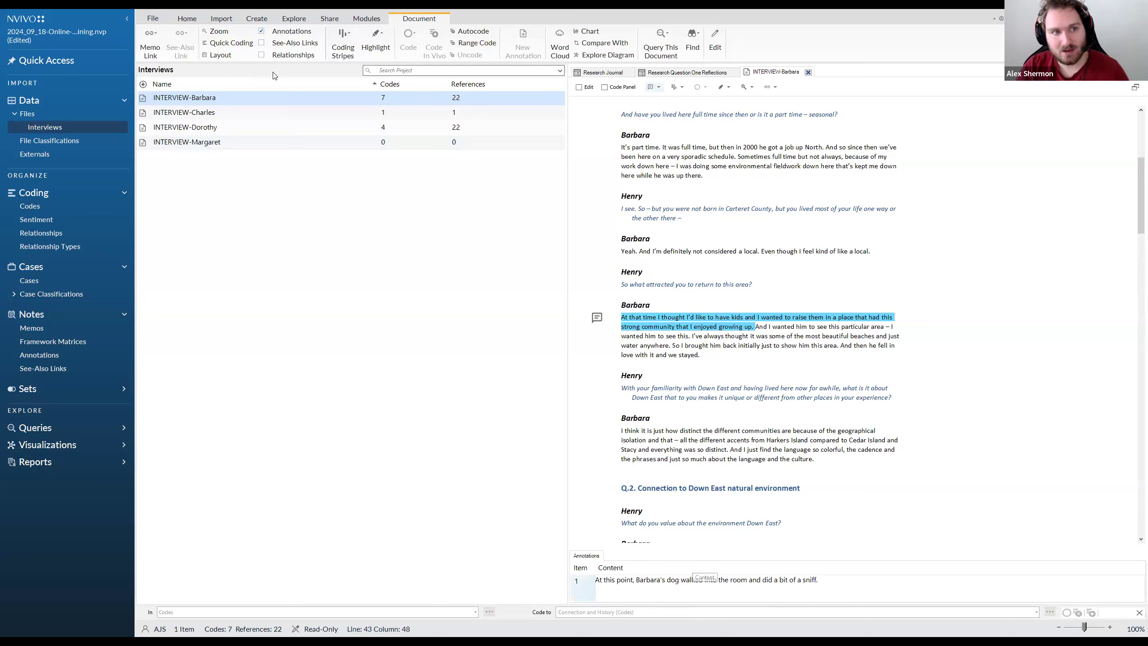
click(262, 32)
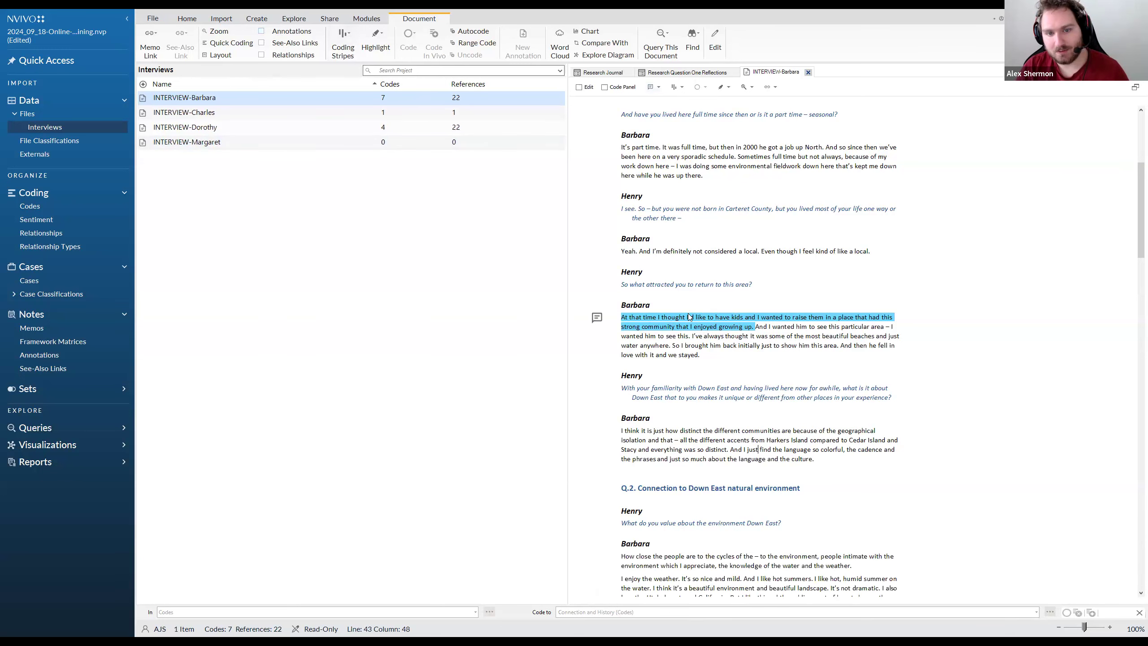
click(675, 324)
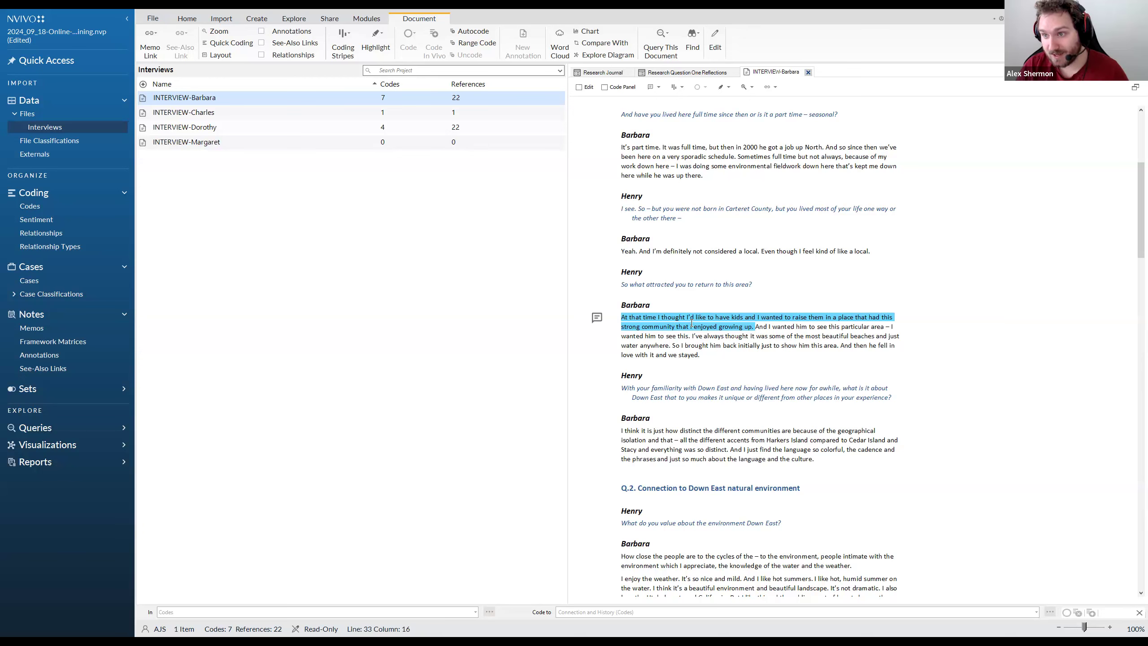
click(262, 31)
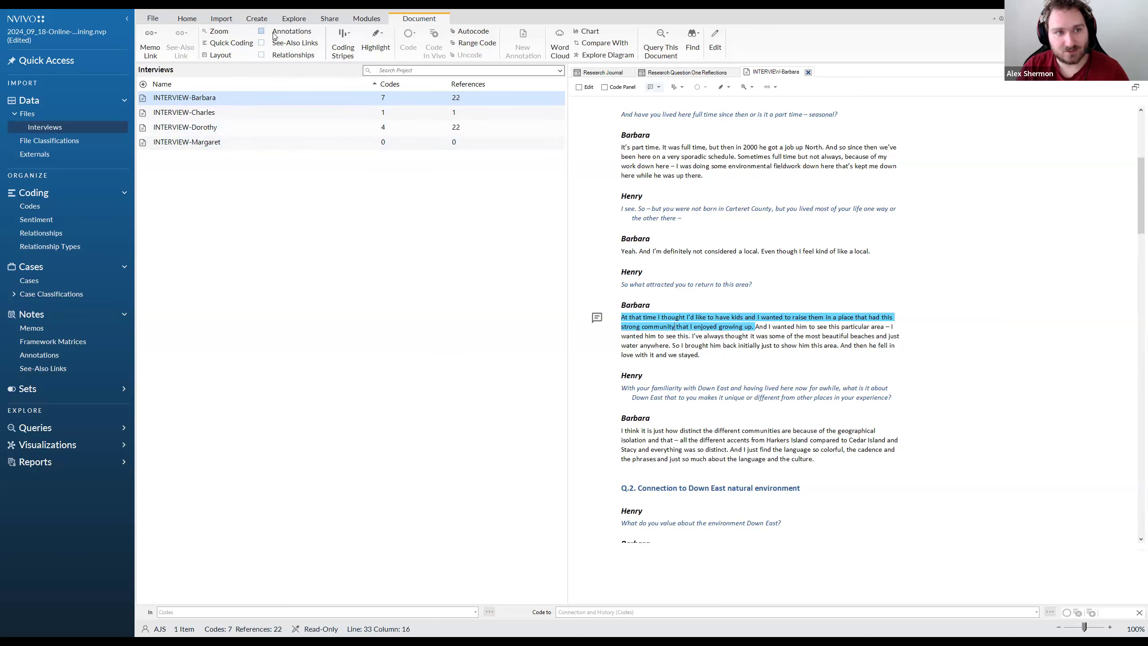
Replace the annotation's text with a note about community, family, forward thinking and the narrative tying together the interviewee's past and future in the community
click(834, 580)
key(BackSpace)
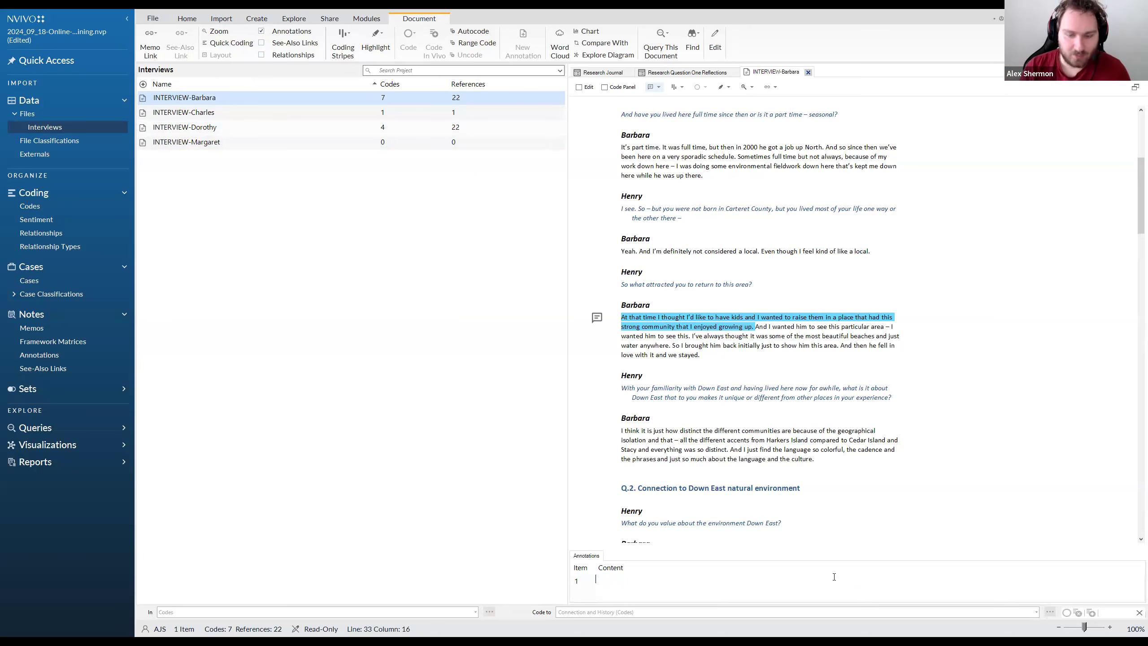
text(There')
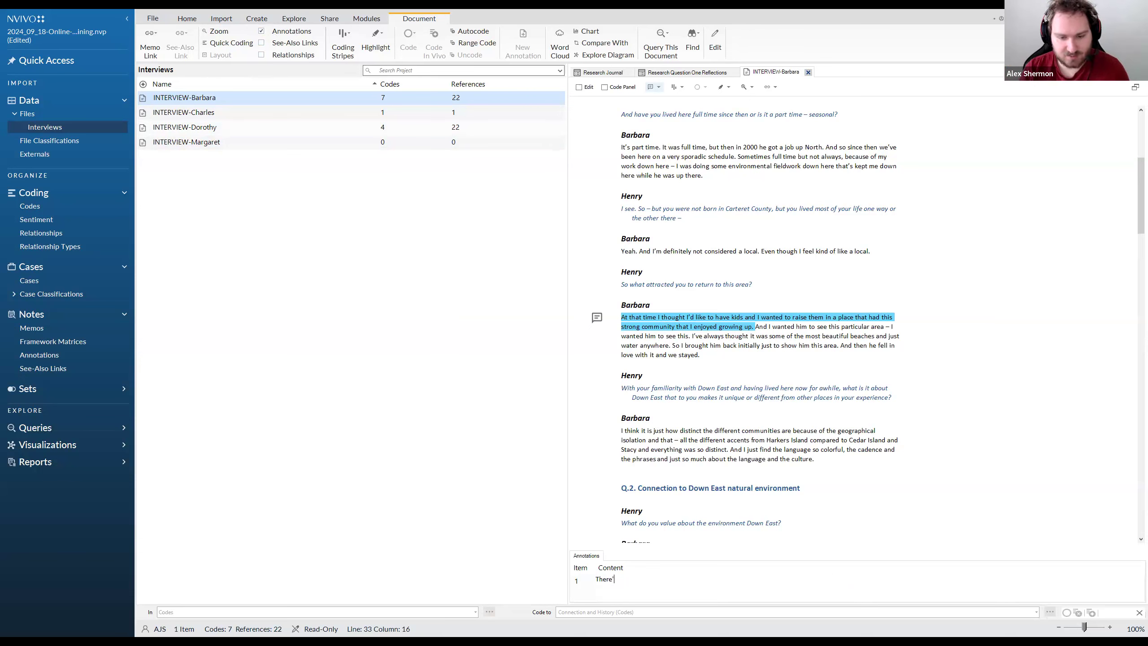
text(s bits of commun)
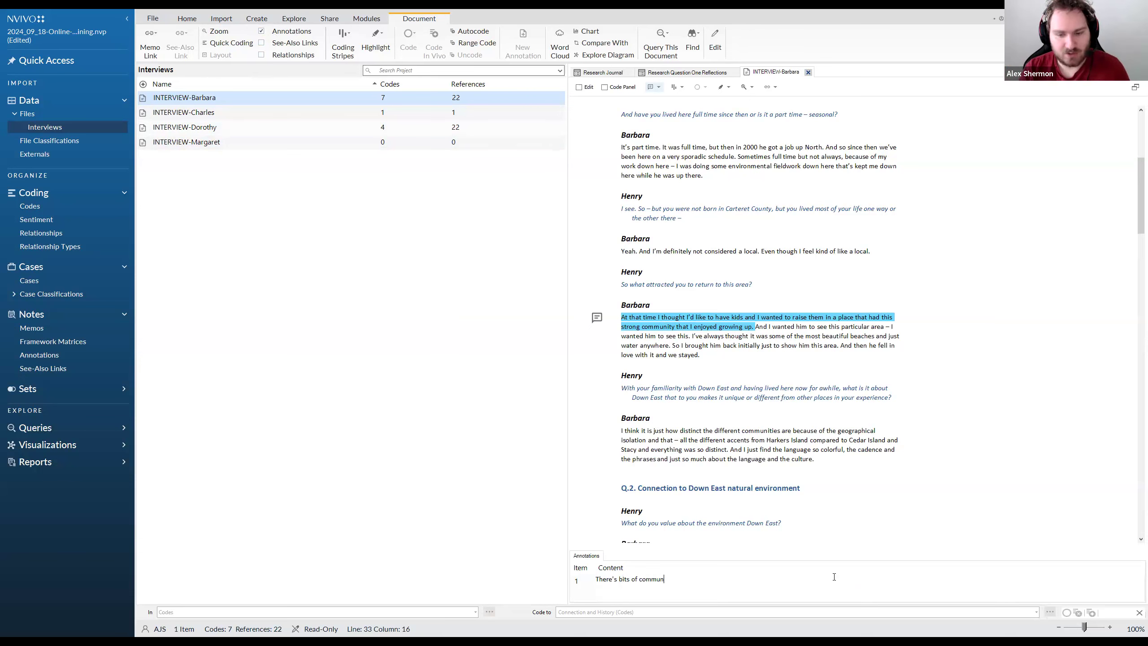
text(ity here, there's fa)
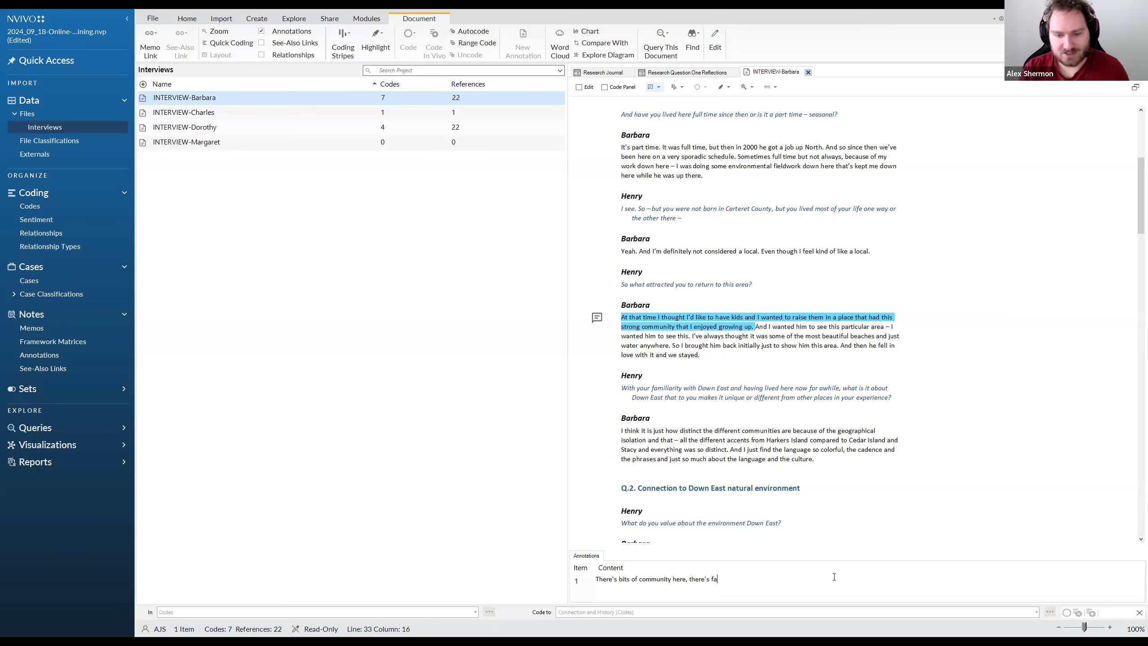
text(mily, there's forward thinking. There's a really interesting narrative which ties together Barbara's past and her f)
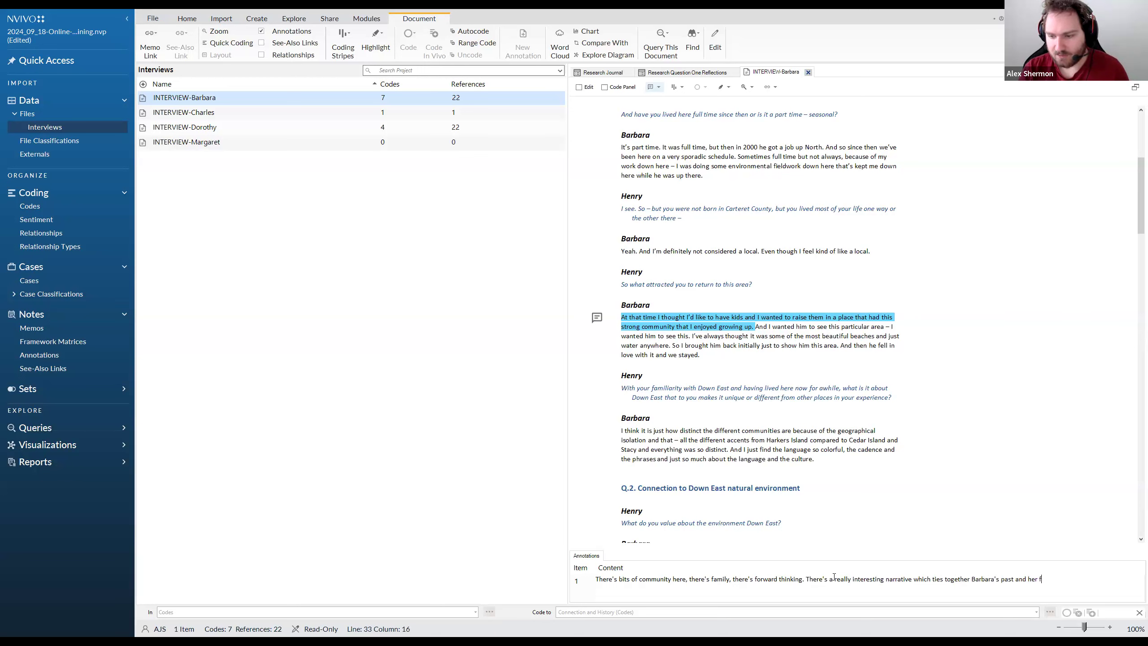
text(uture in the community.)
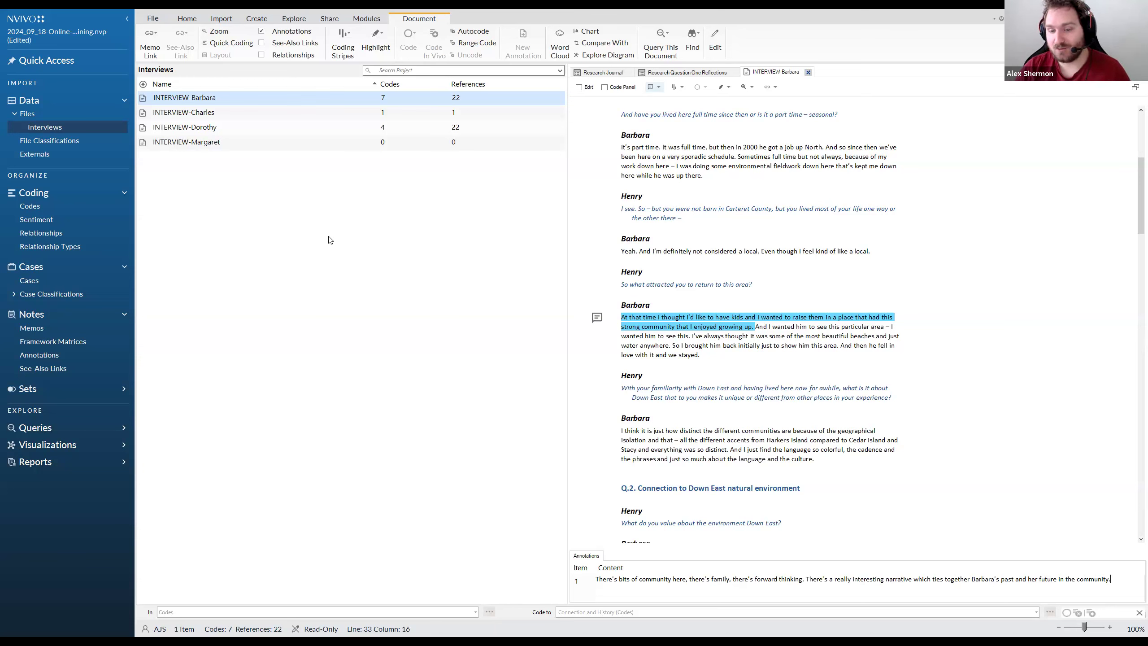
Replace the annotation's text with "Look, I don't really know what to code this as, I'm thinking either Community, or Family, or both???"
triple_click(907, 574)
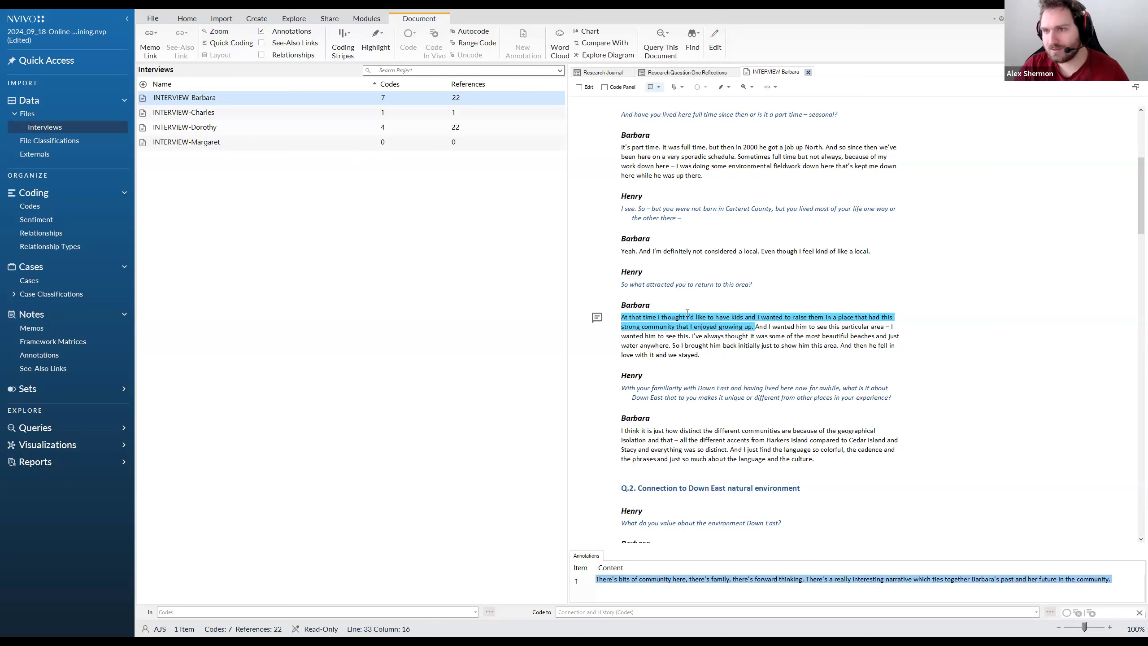
scroll(716, 419, down, 1)
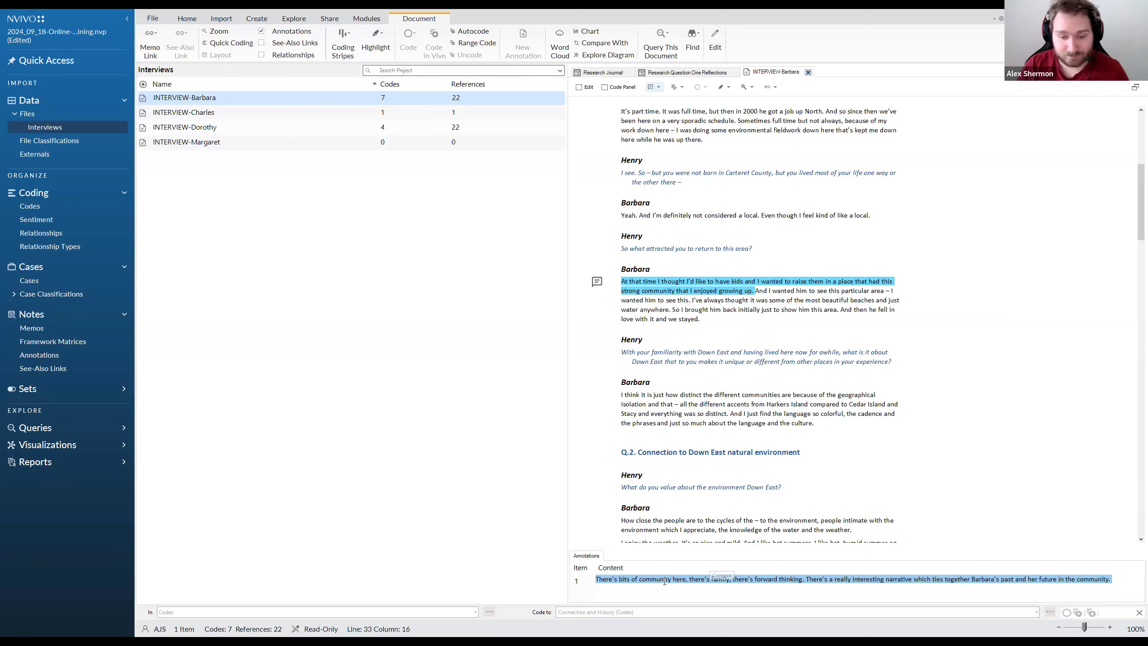
key(Delete)
text(Look, I don't really know what to code this )
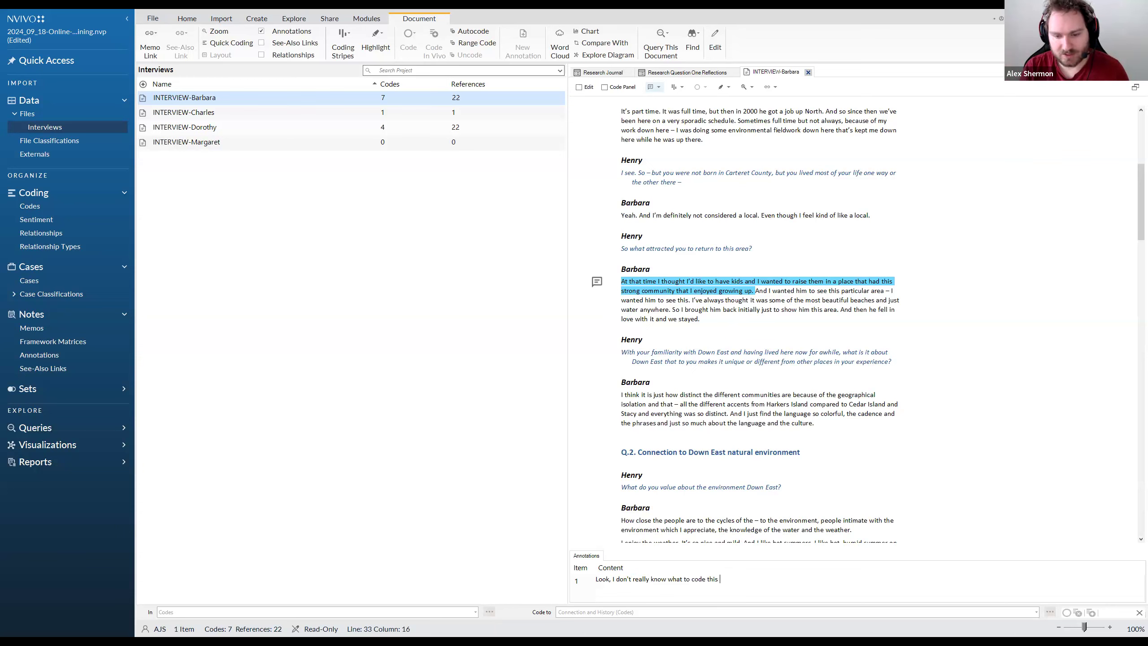
text(as, I'm thinking either Community. o)
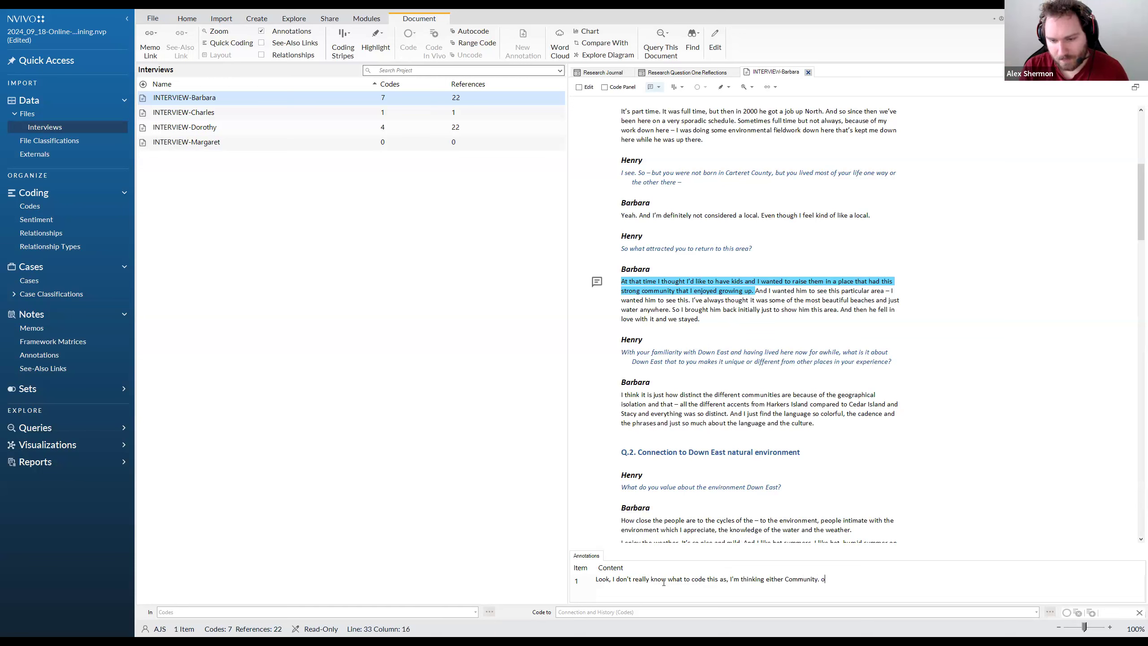
text(r, or Fami)
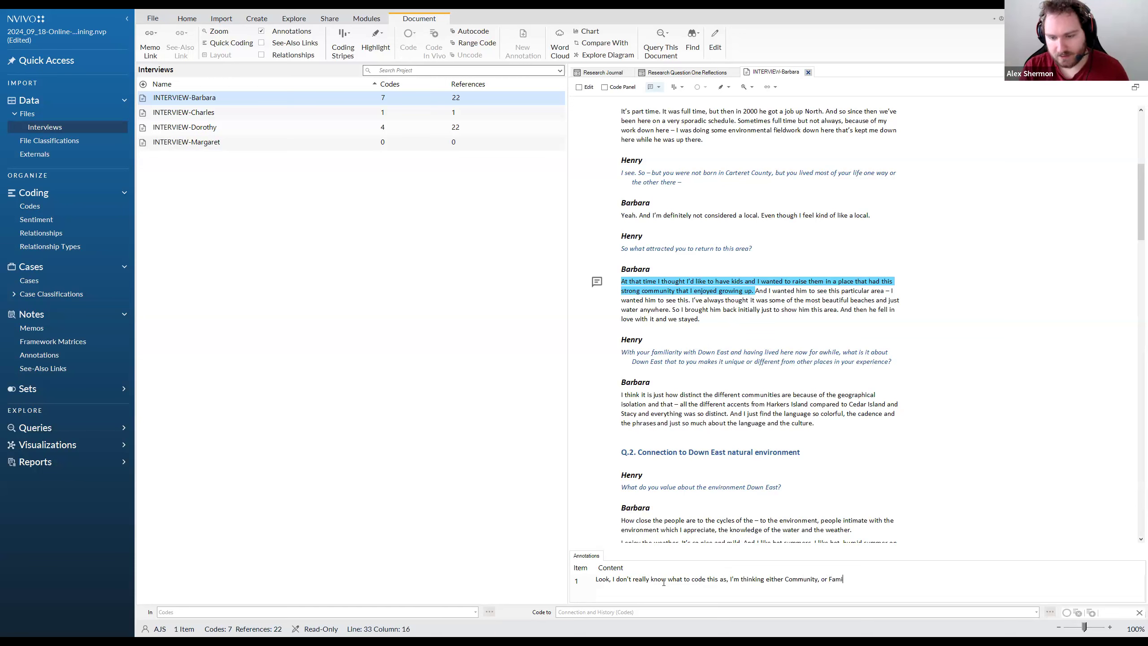
text(ly, o )
text(both)
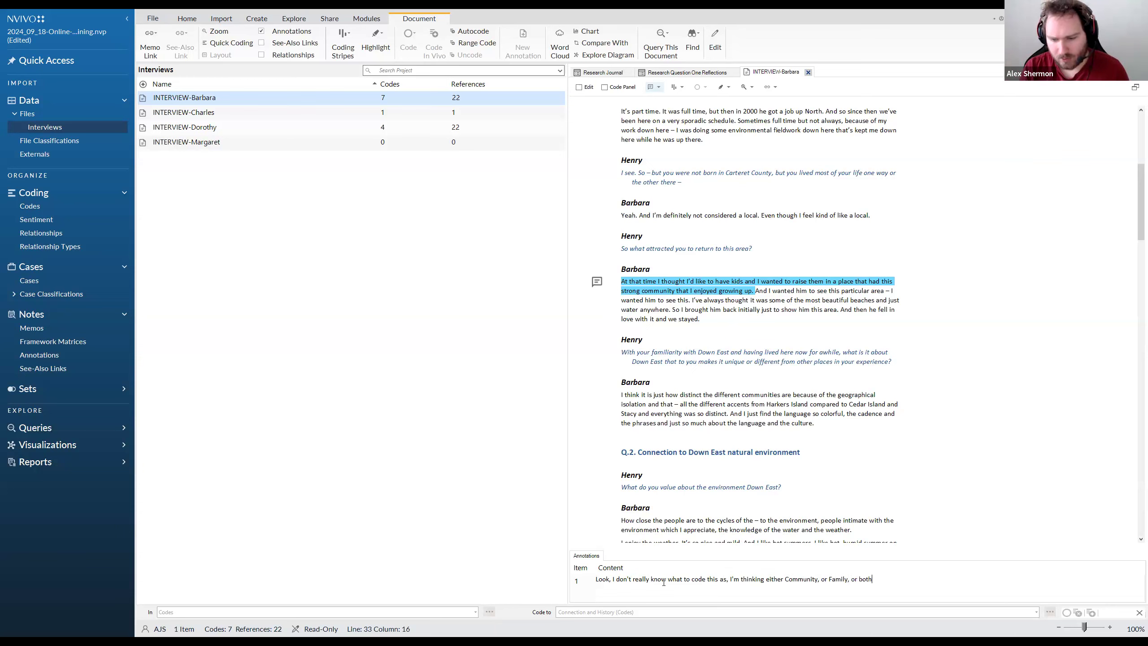
text(???)
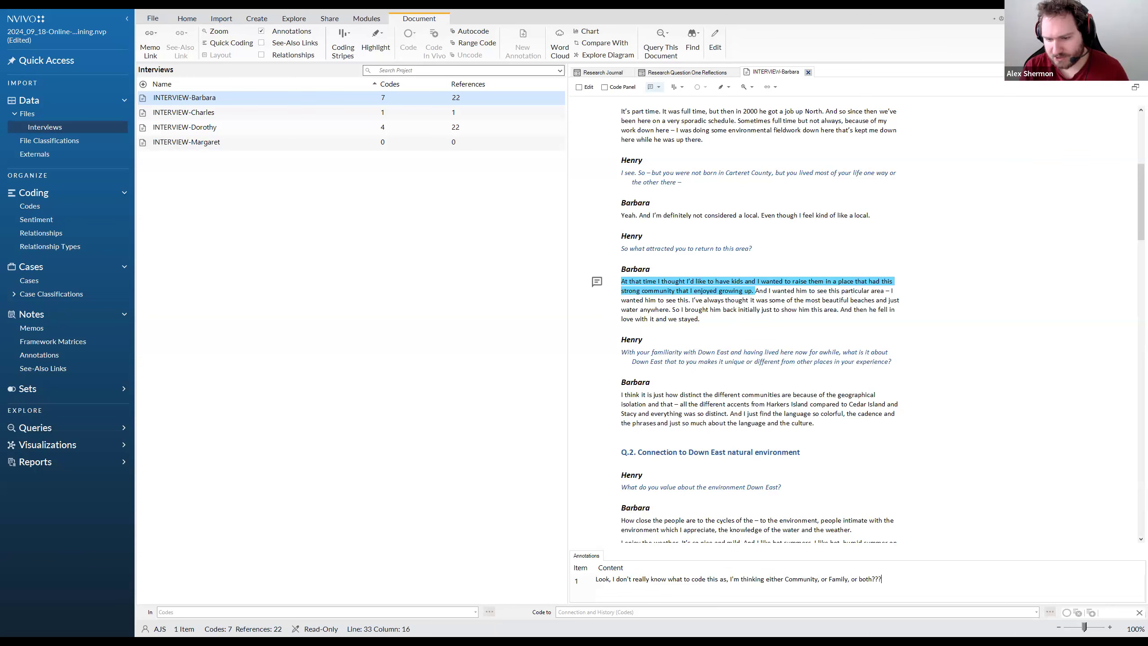
click(733, 332)
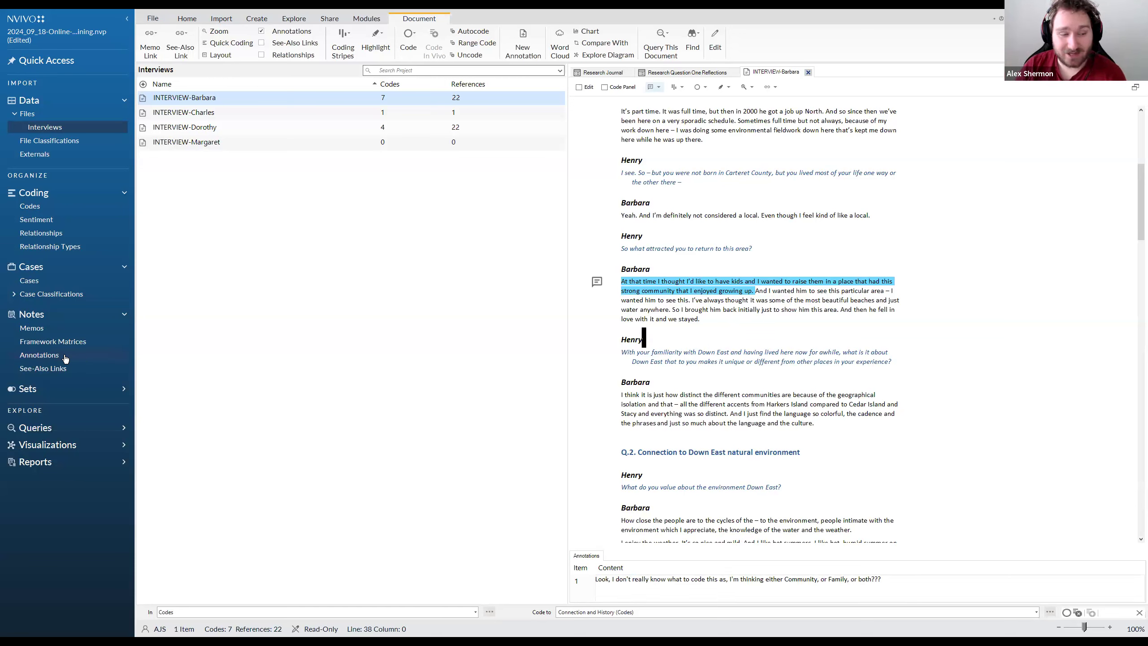
List the project's annotations and add an empty annotation to the passage from "and everything was so distinct" to "the language and the culture."
click(42, 357)
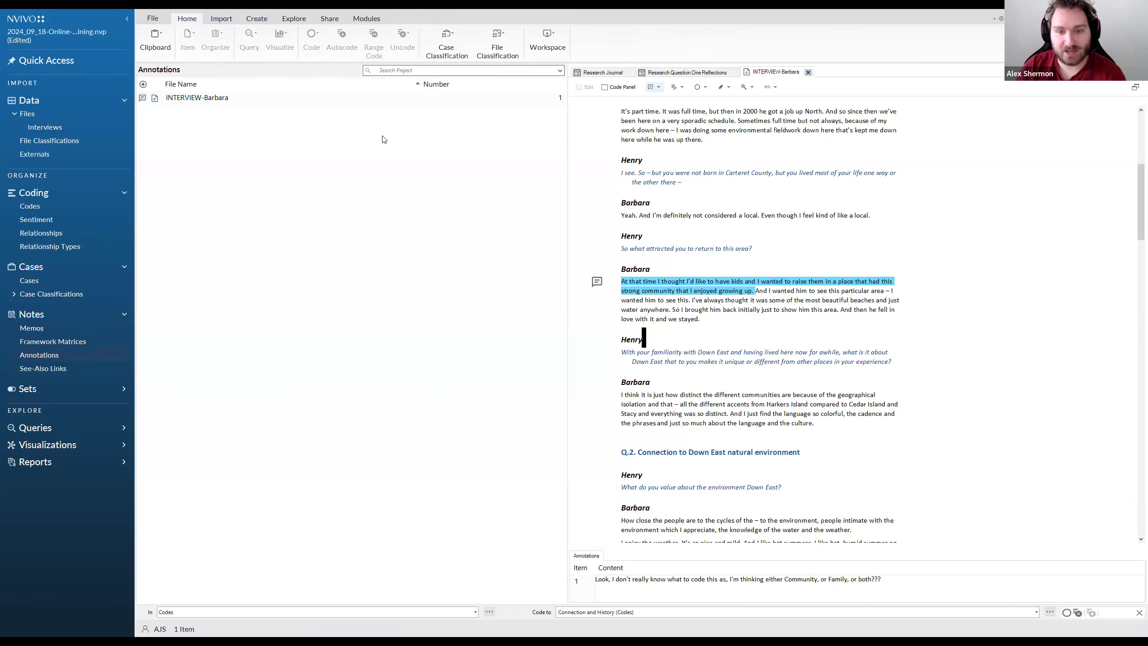
click(699, 412)
drag(698, 412, 634, 414)
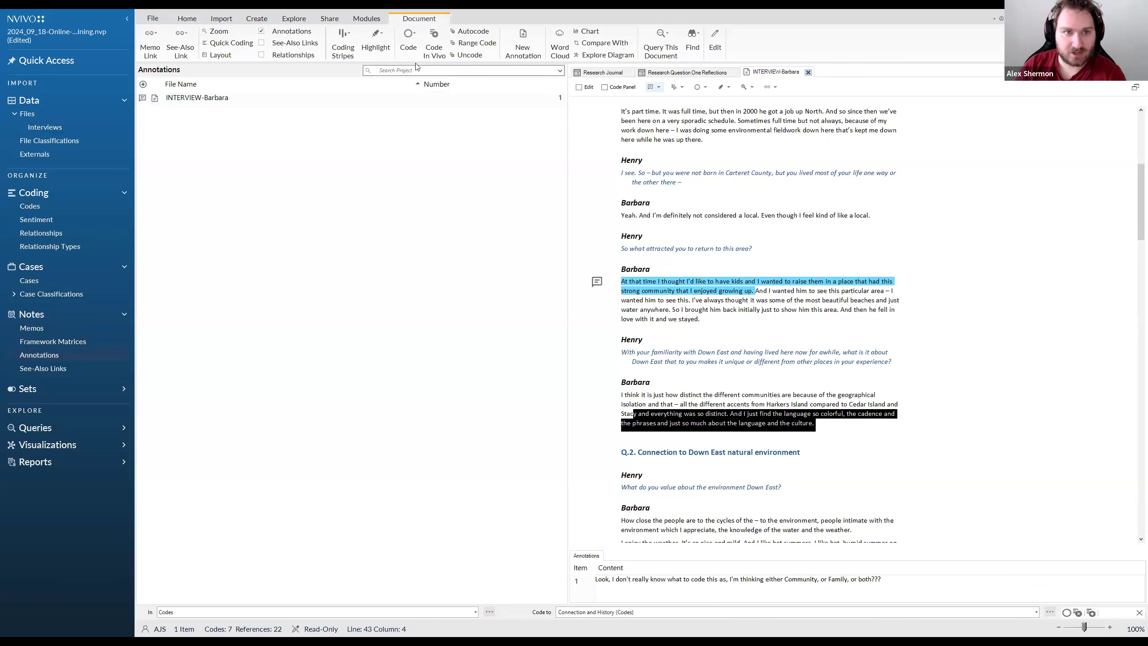
right_click(718, 410)
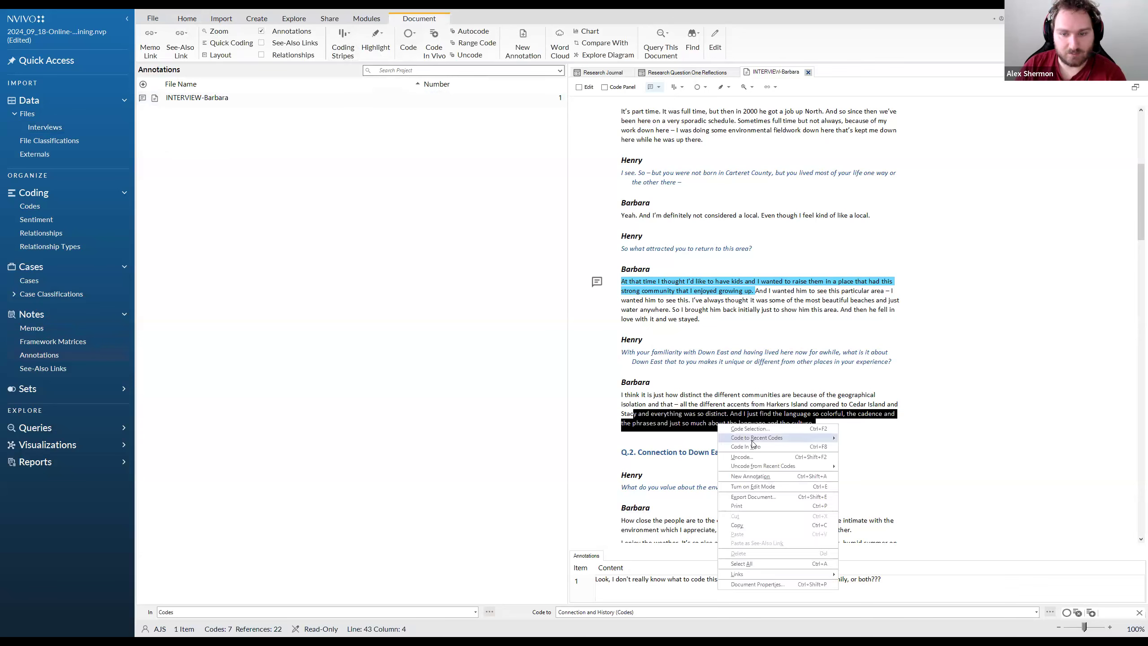
click(763, 480)
Add an empty annotation to the Q.2 passage from "being out on the water Down East" to "just living off of"
drag(676, 408, 814, 433)
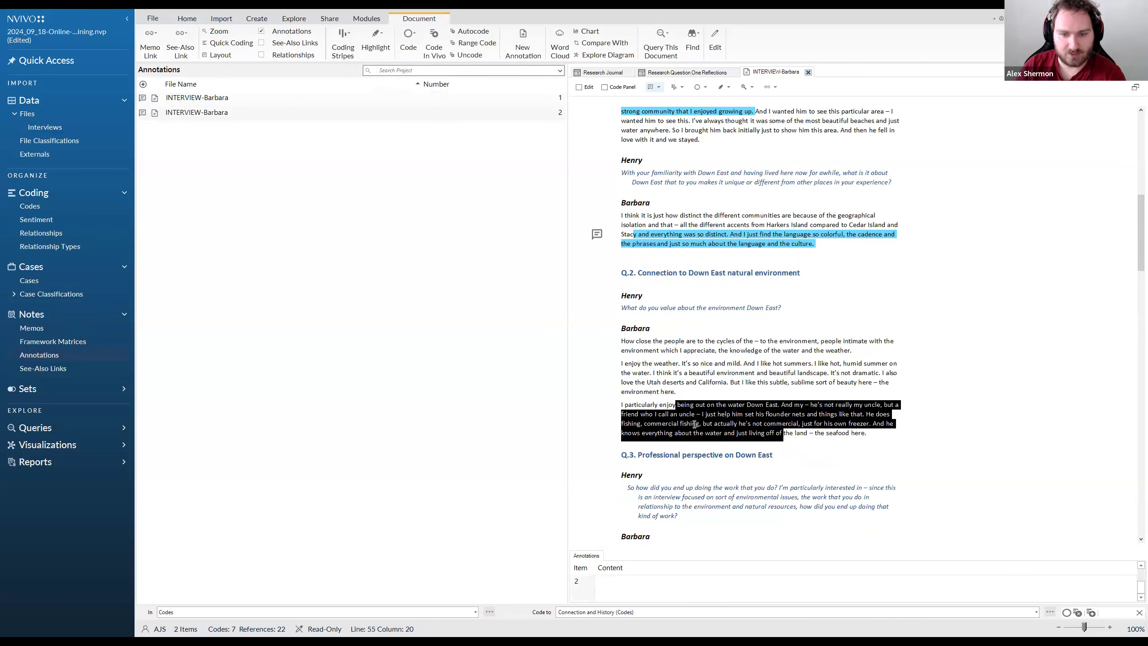
right_click(694, 427)
click(733, 478)
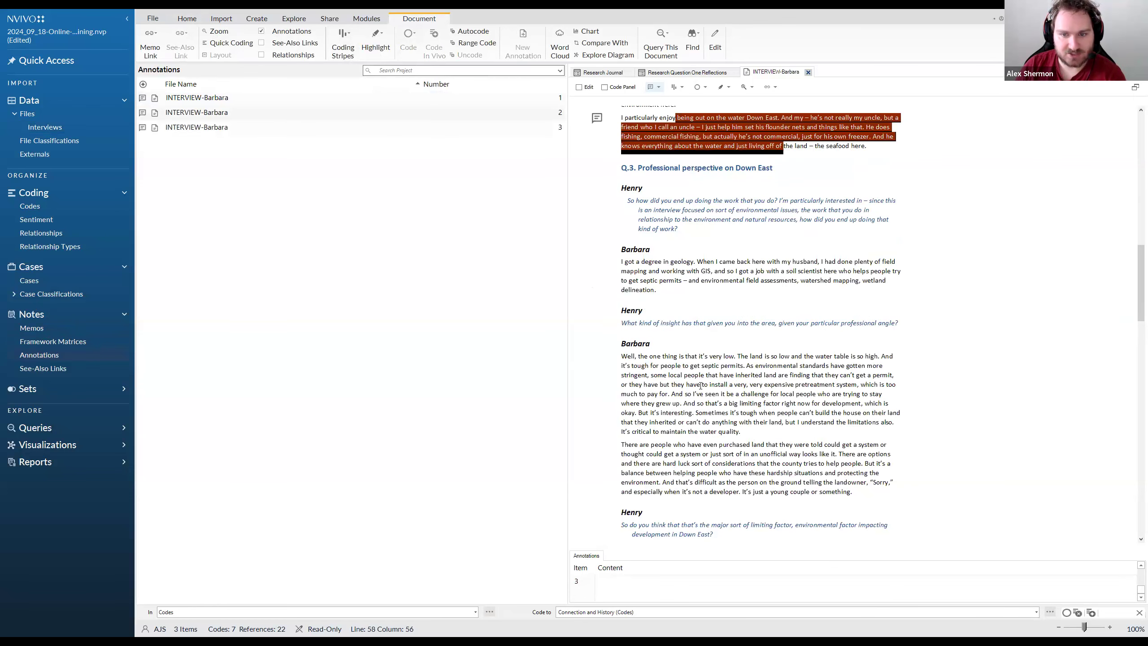
Add an empty annotation to the Q.3 passage from "people that have inherited land" to "Sometimes it's tough when"
drag(684, 375, 741, 413)
right_click(742, 411)
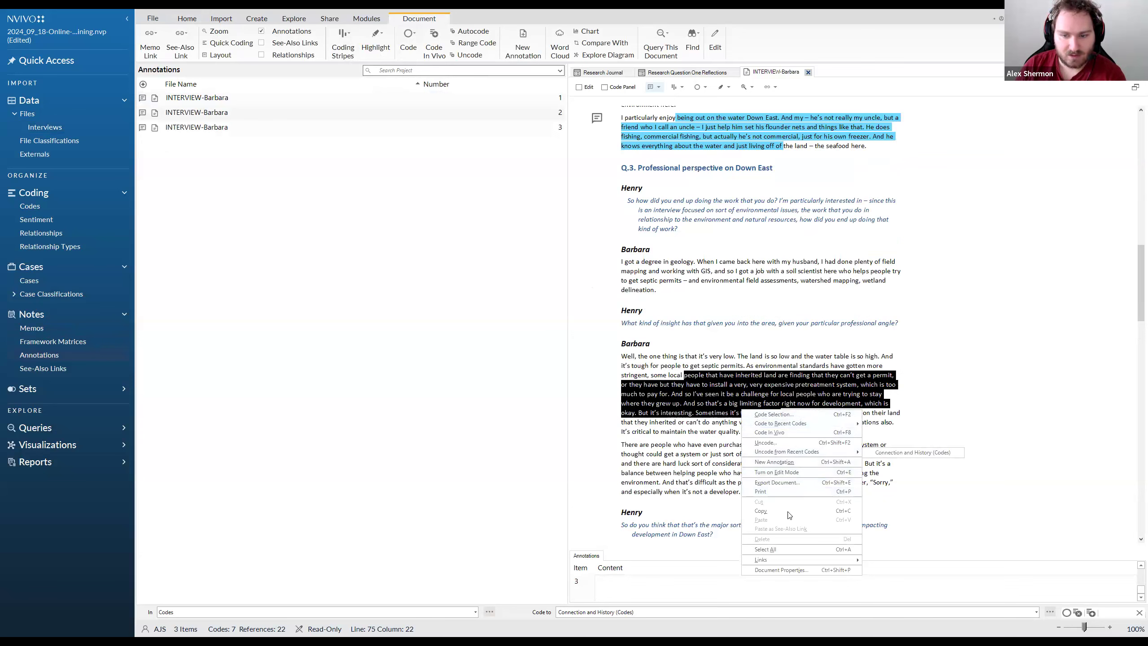
click(785, 462)
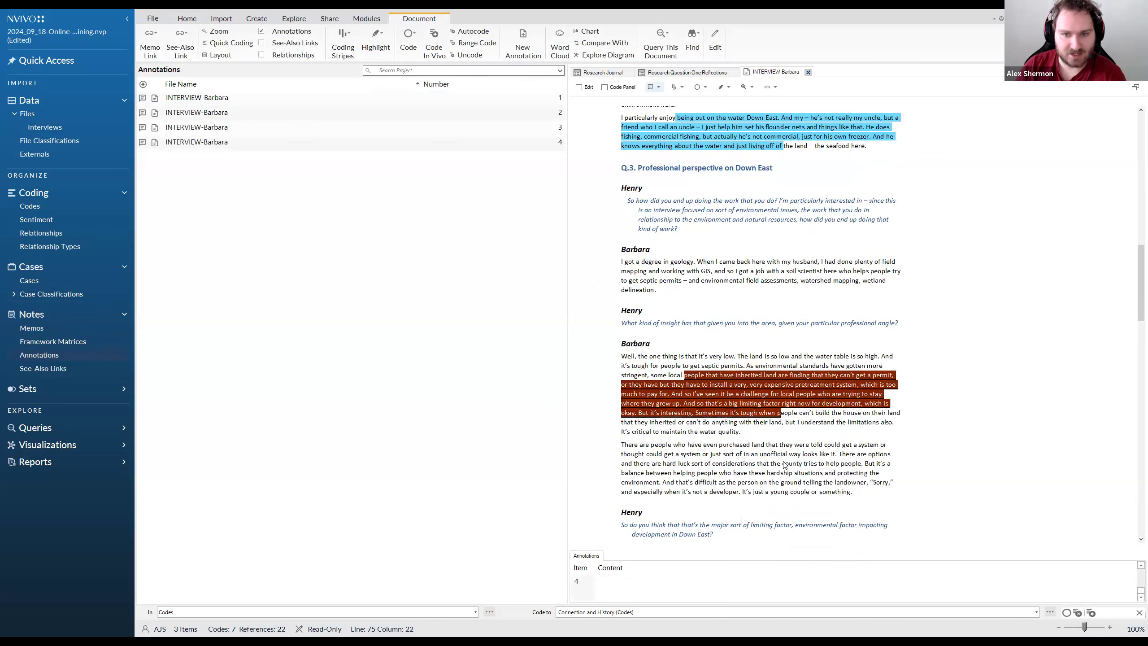
click(712, 261)
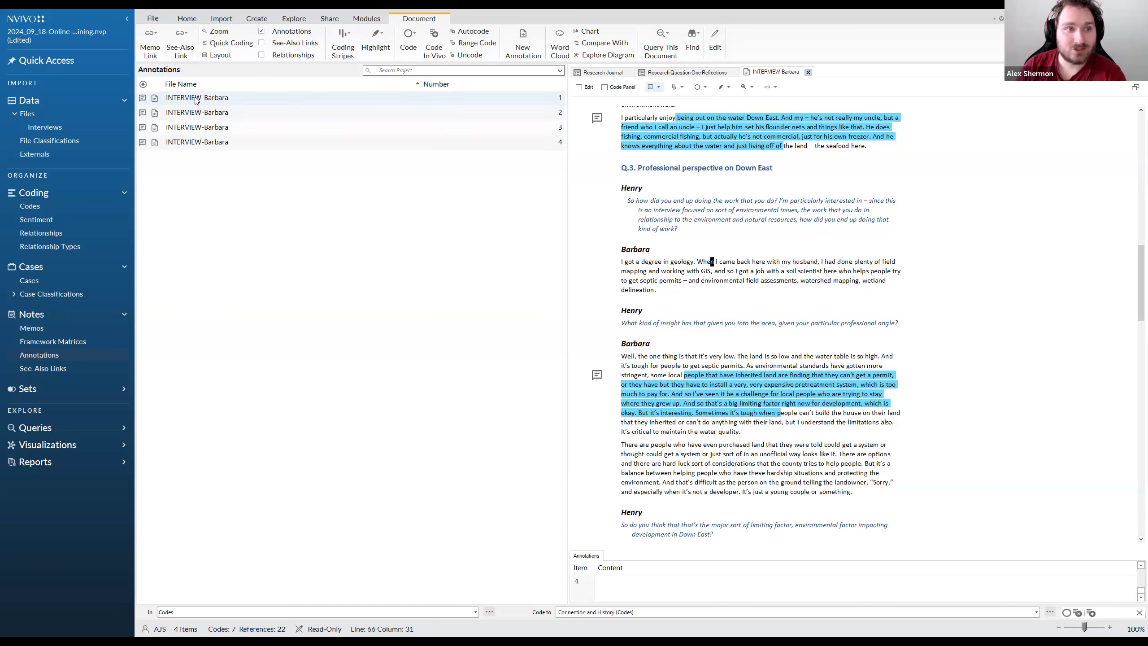
Open the first annotation in the list to view its linked passage, and place the cursor at that passage's end
click(317, 98)
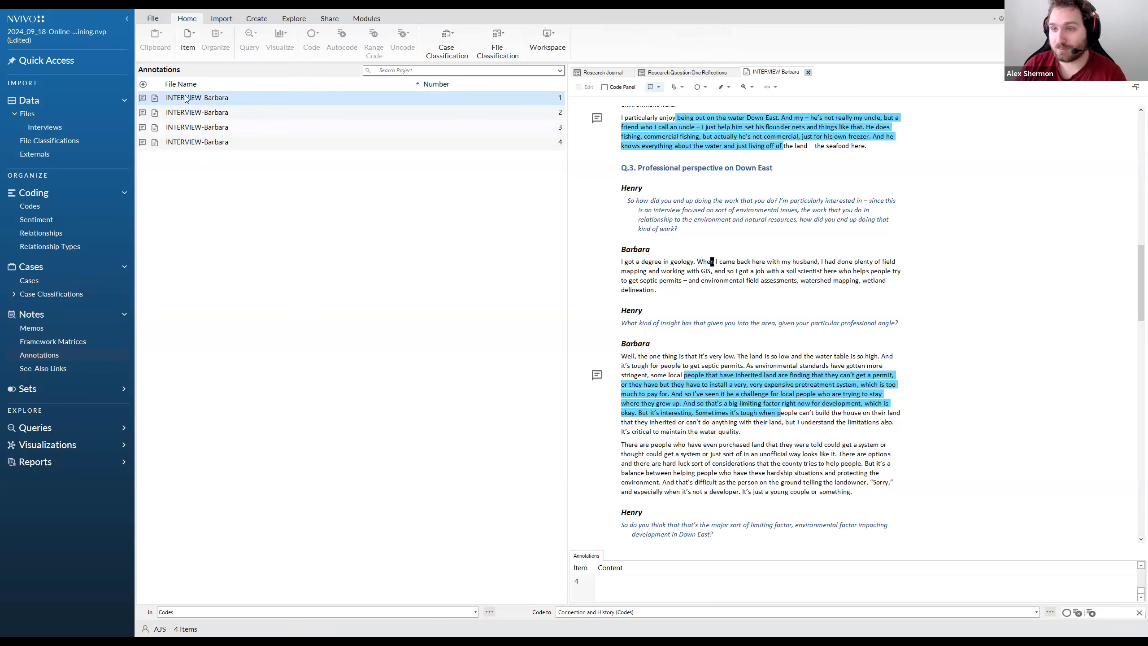
double_click(186, 98)
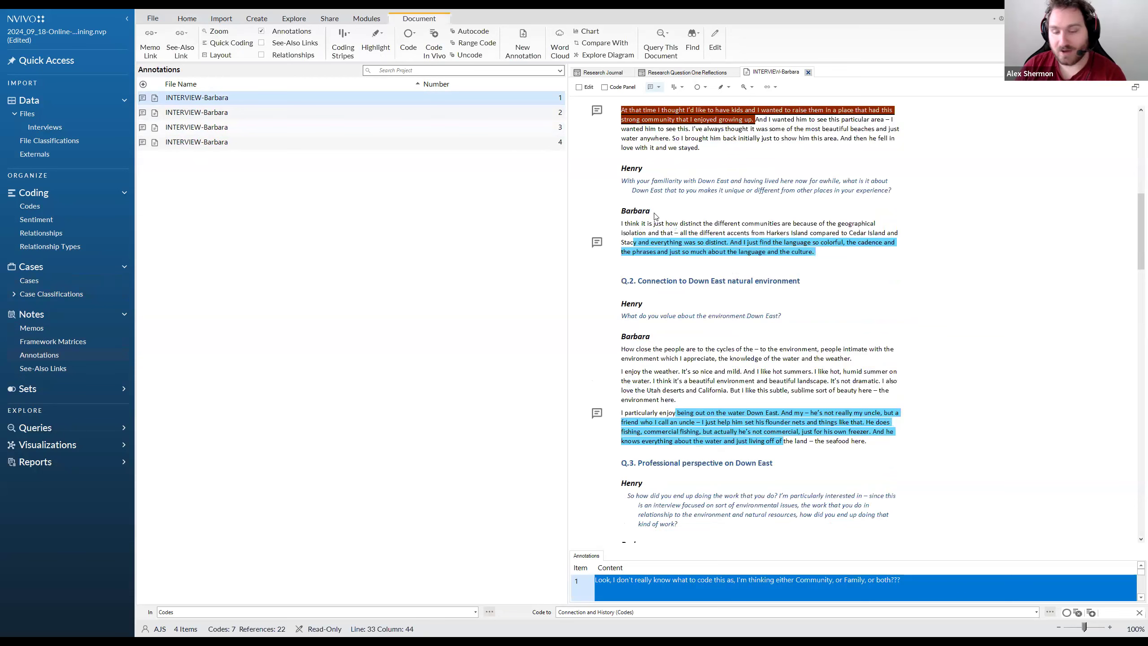
scroll(696, 194, up, 1)
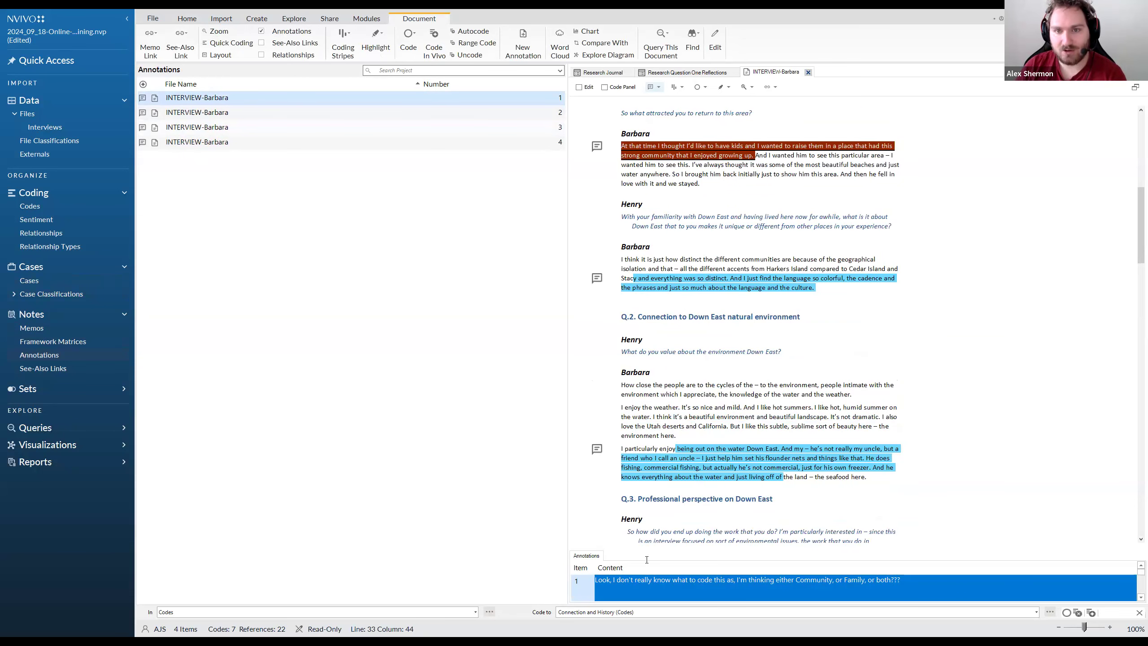
click(749, 159)
click(750, 157)
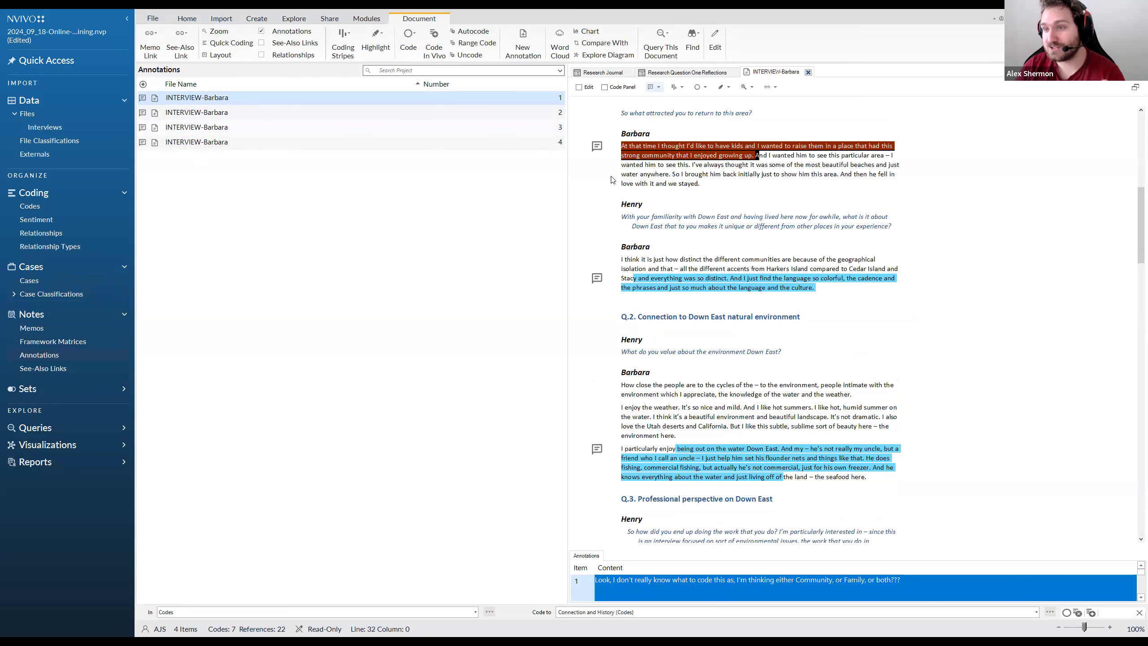
View the linked passage of the second annotation in the list and return to the first annotation
click(407, 113)
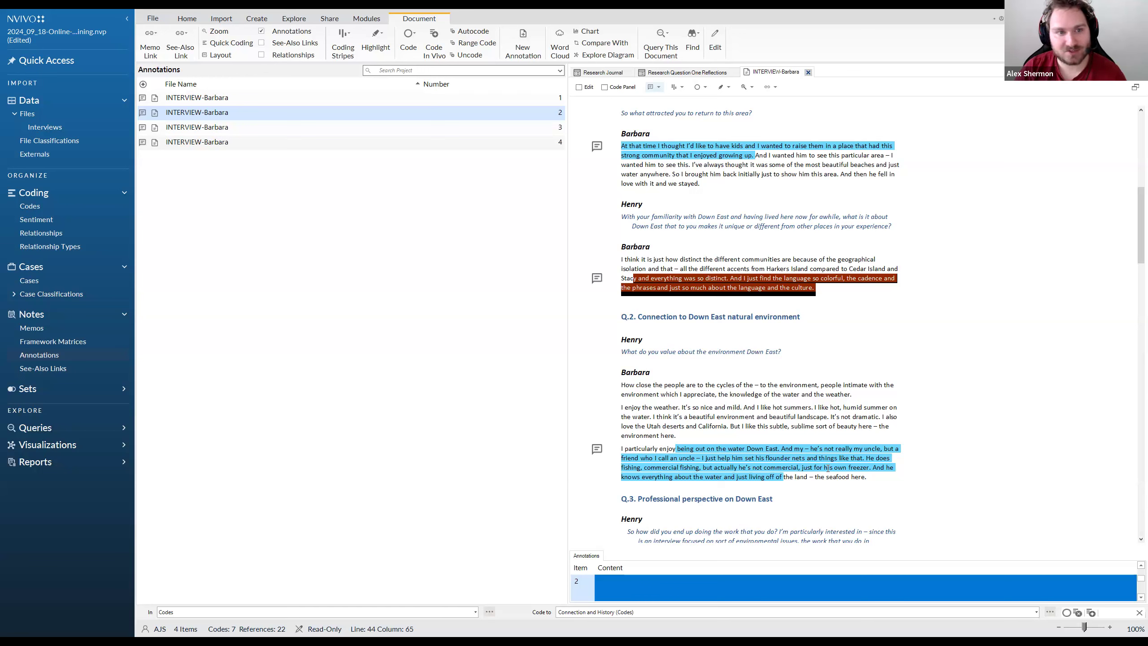
scroll(651, 527, up, 1)
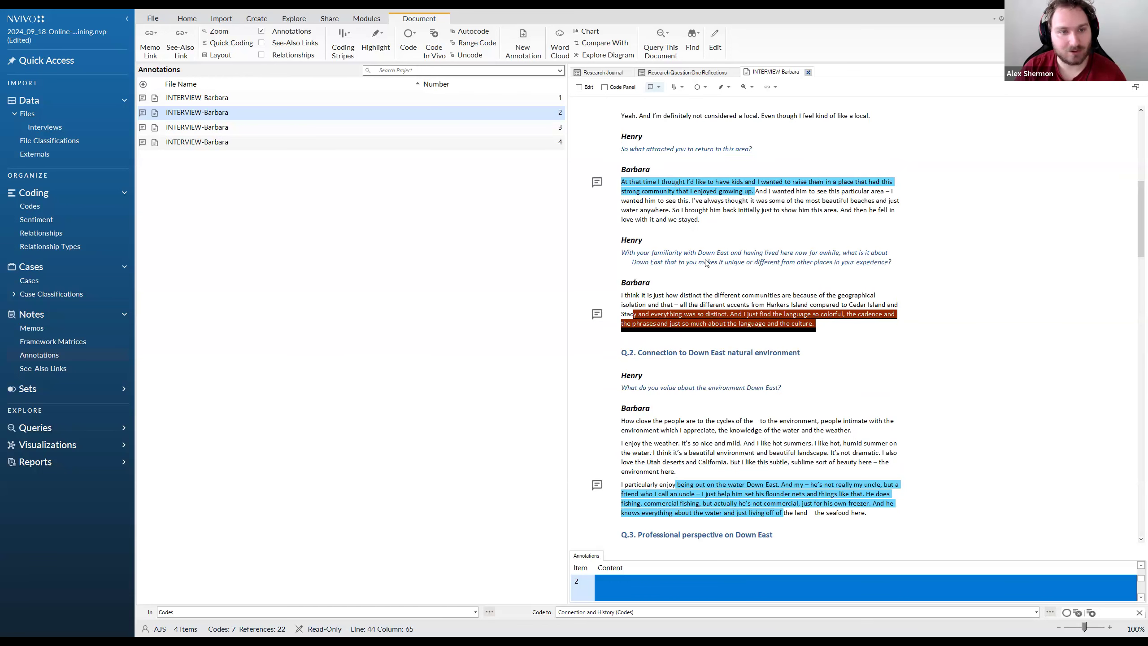
click(409, 98)
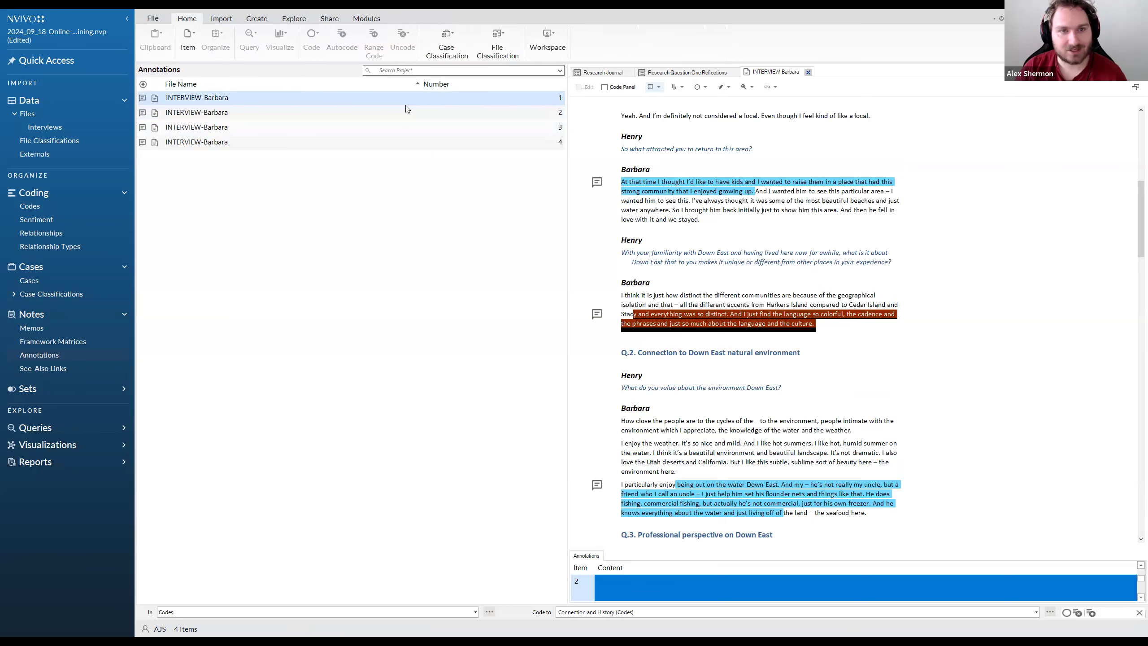
Select the first annotation's whole text, check which commands are available for it, and place the cursor in the second annotation's content
click(740, 584)
drag(901, 580, 623, 582)
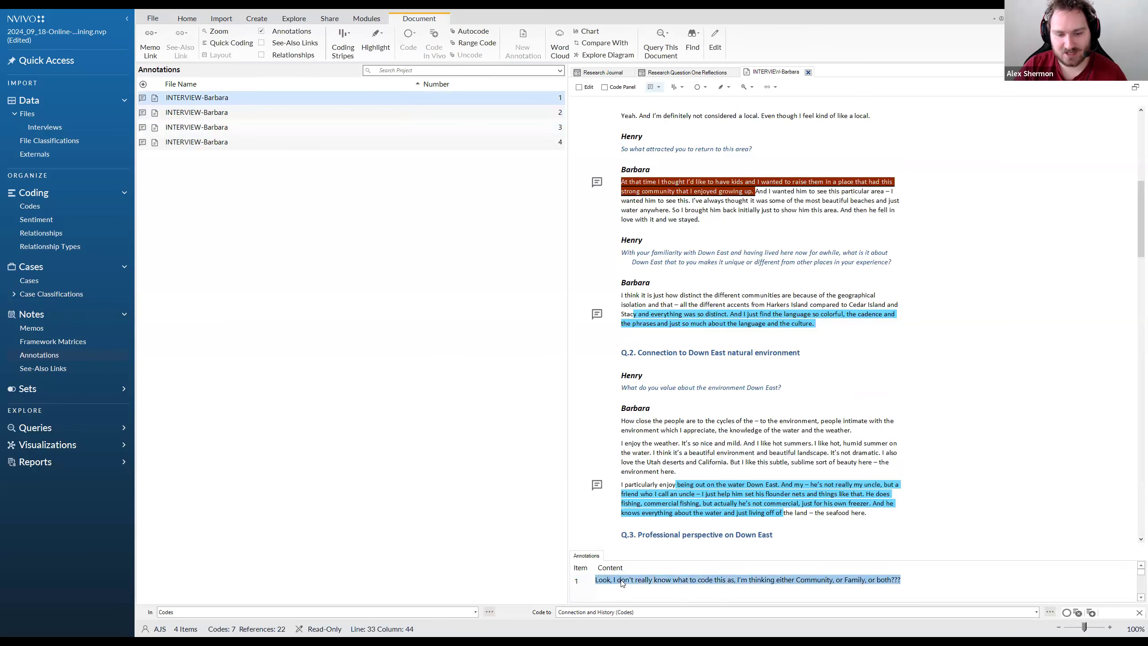
right_click(633, 580)
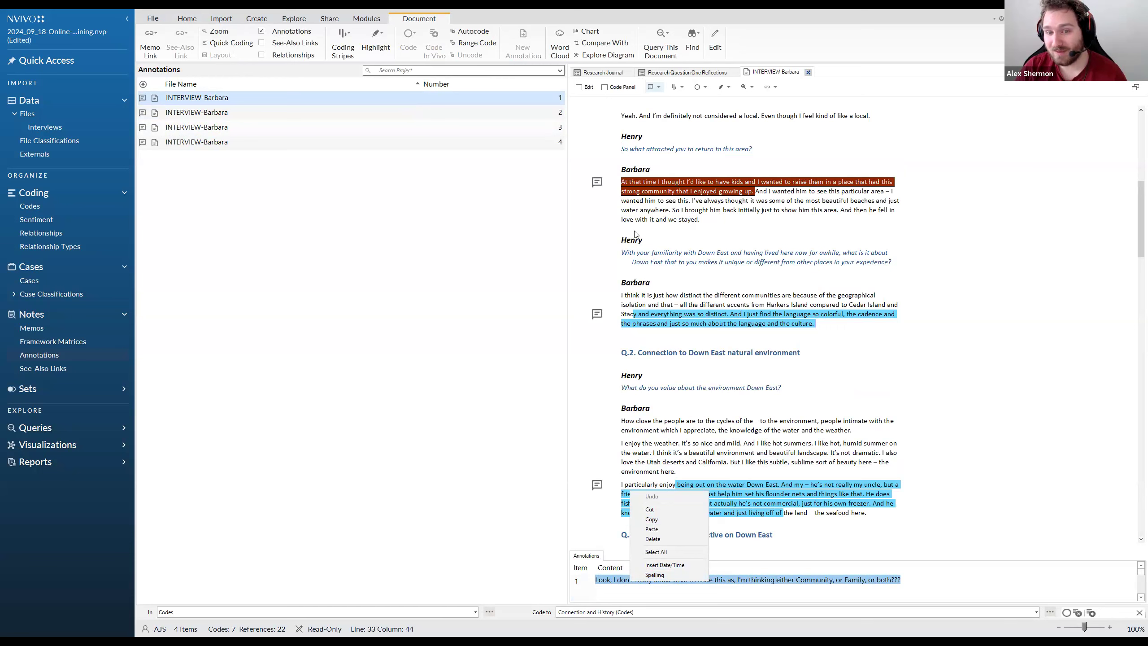
click(760, 329)
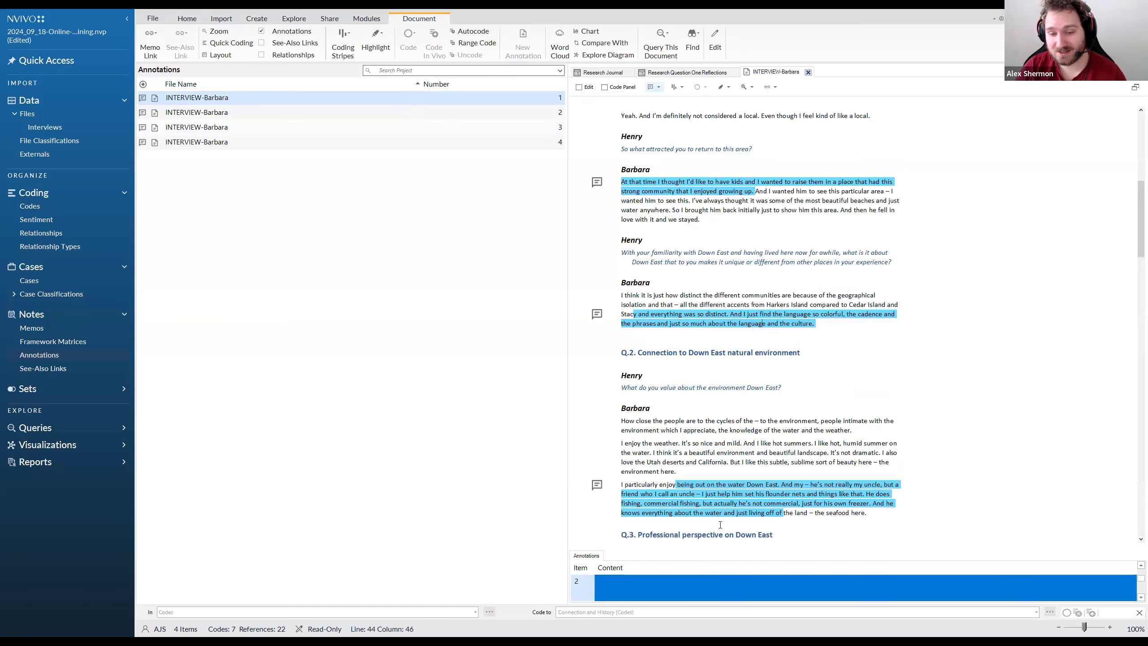
click(628, 583)
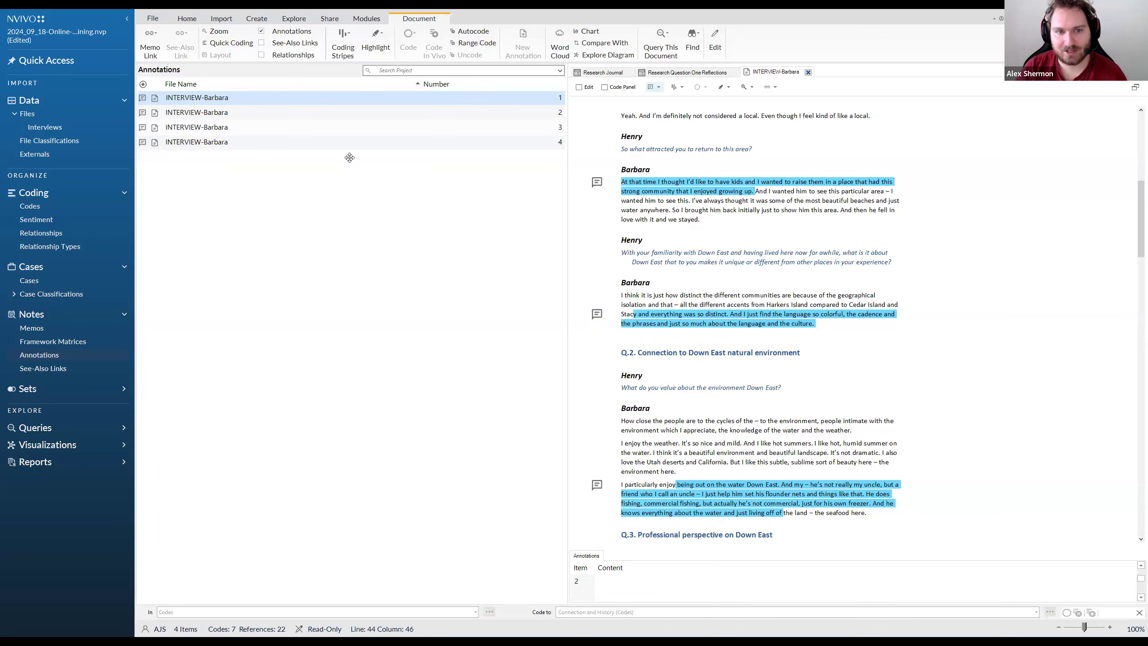
key(alt+Tab)
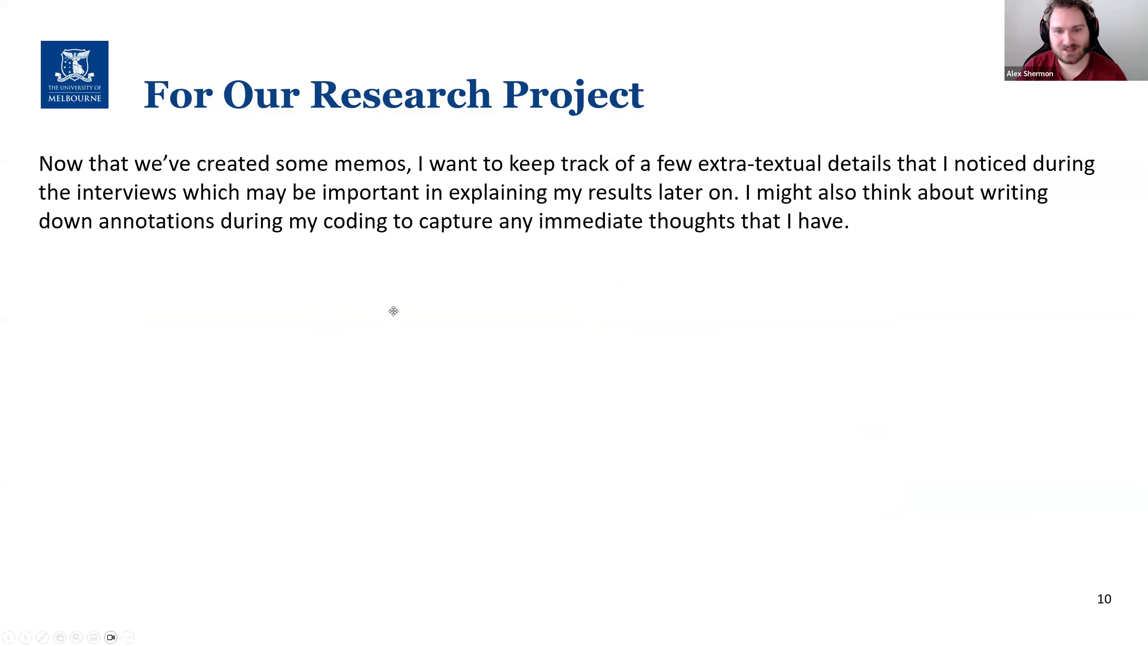
key(Right)
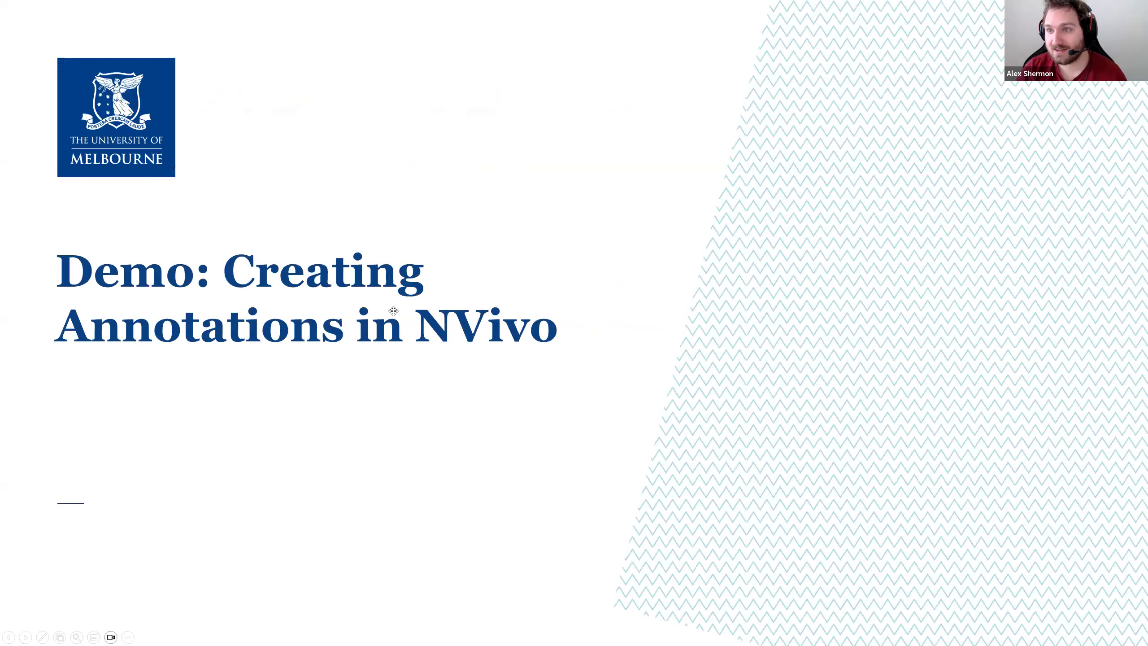
key(Right)
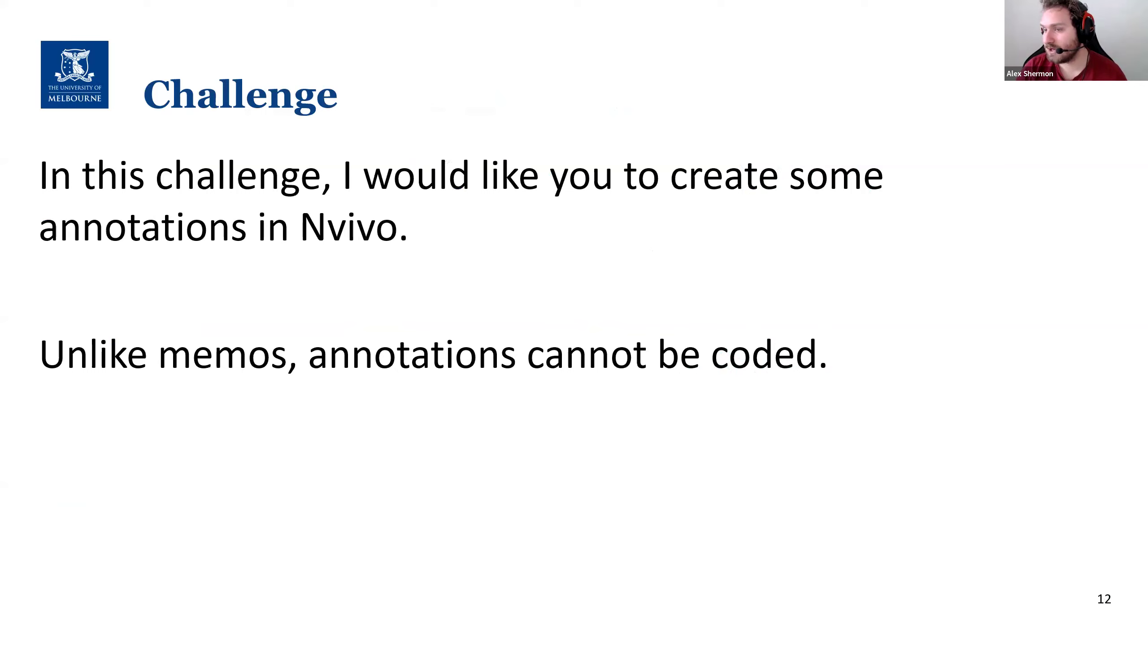
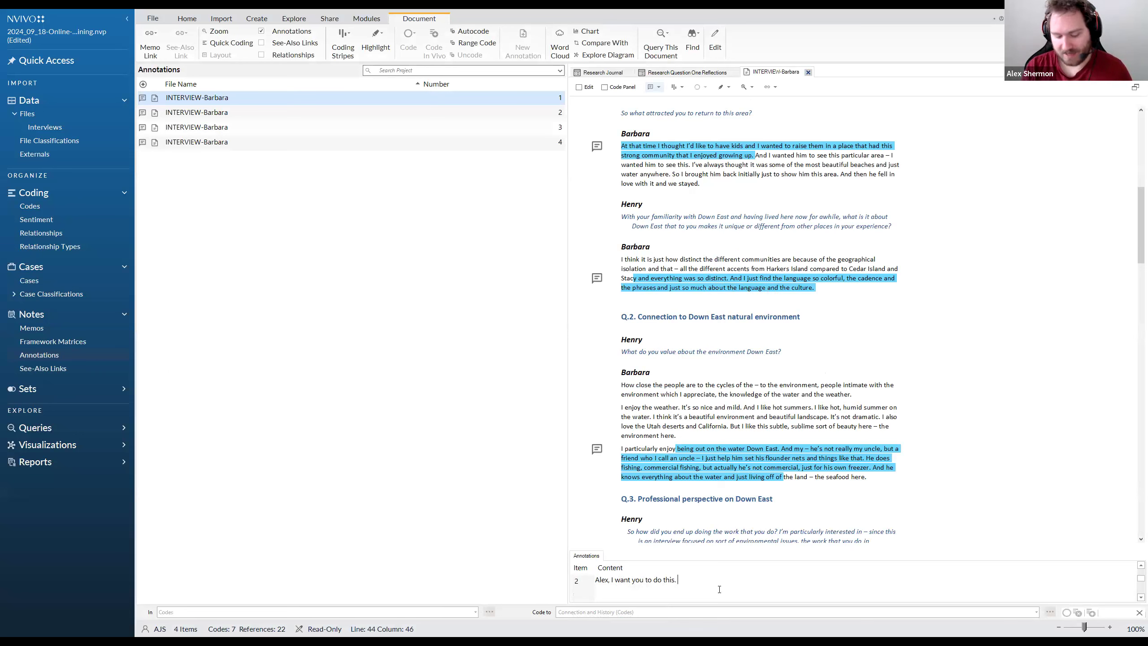
Extend the second annotation with the reviewer's name in capitals, the current date and time, and the comment ": I have thought about this???"
text(FRANCES)
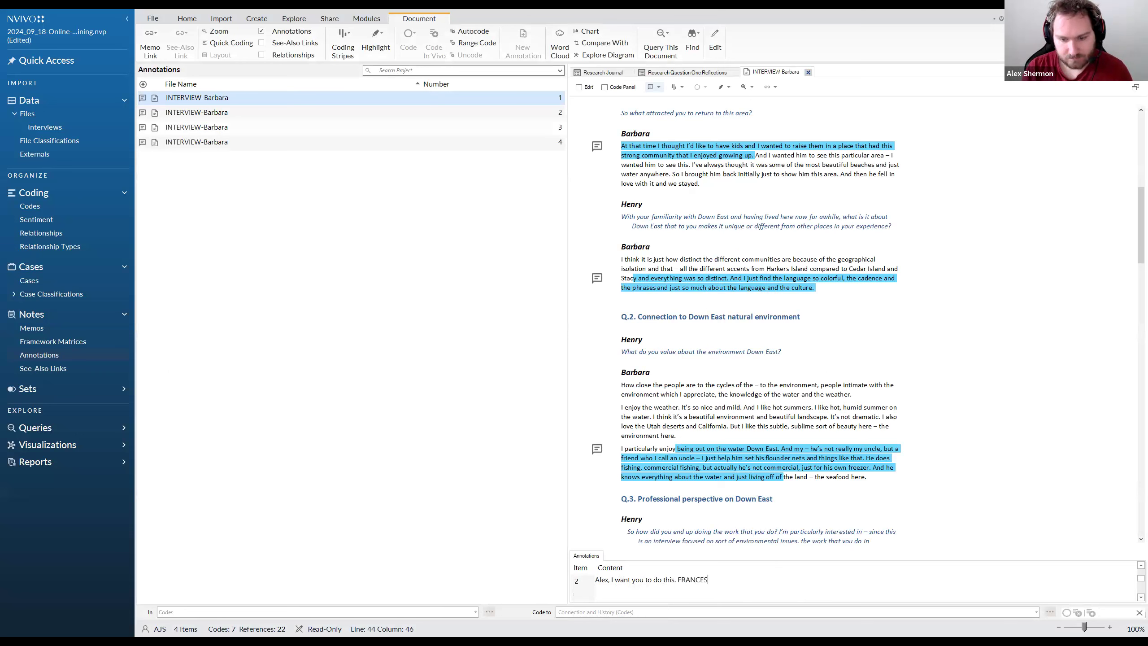
text(CA:)
key(BackSpace)
key(ctrl+shift+t)
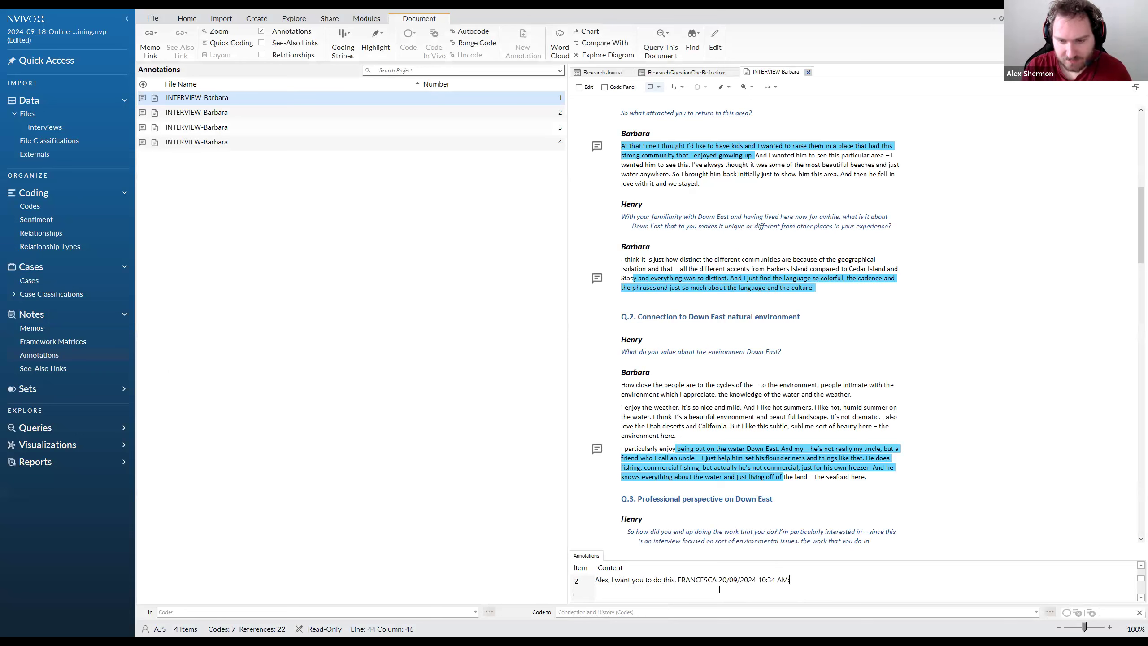
text(: I ha)
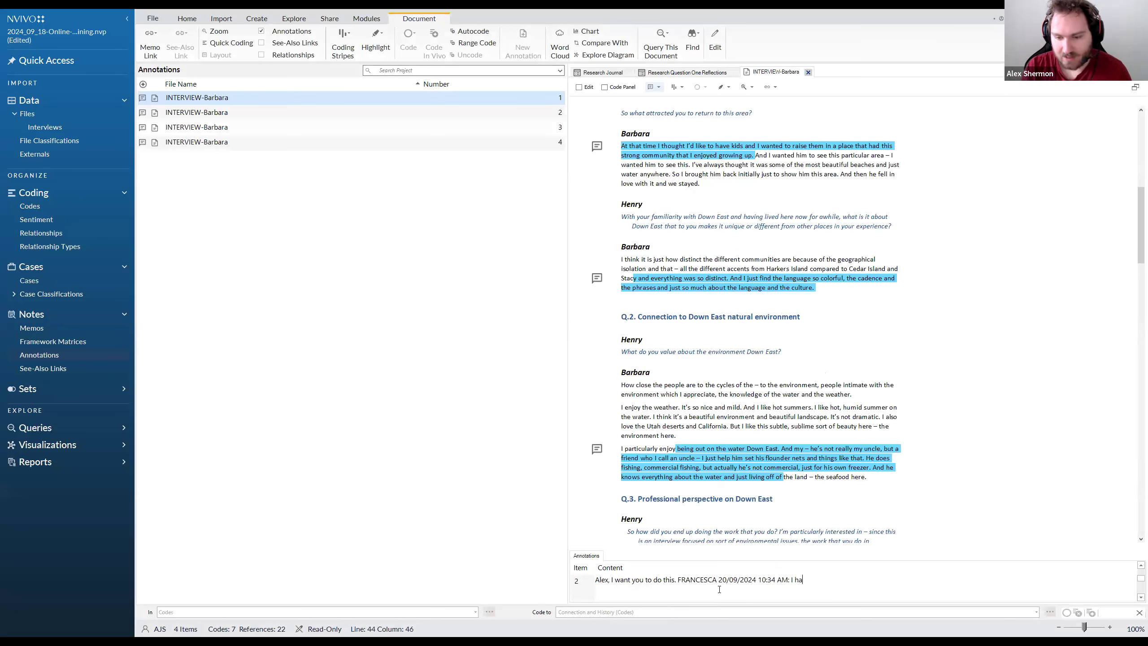
text(ve thought abo)
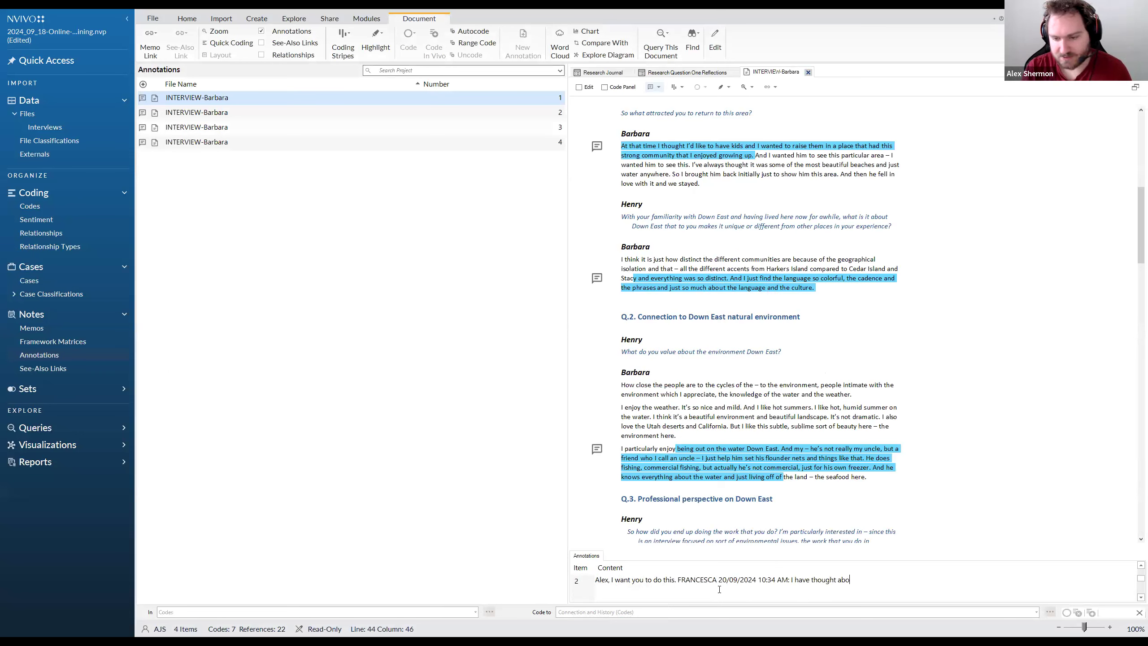
text(ut this???)
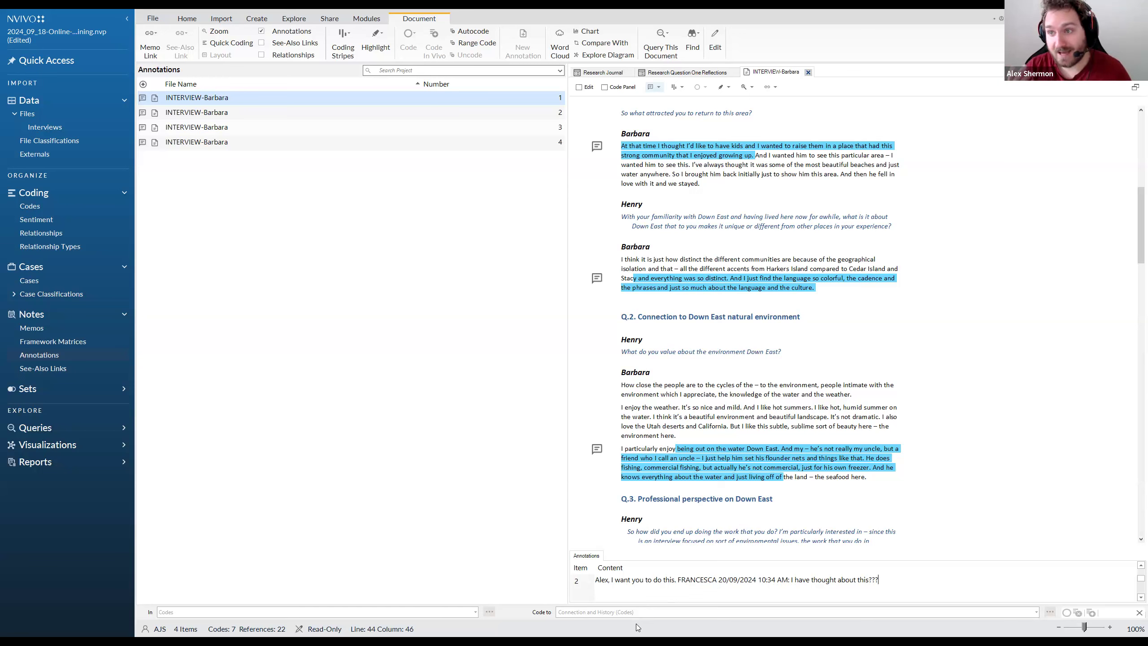
Insert the current date and time four times at the end of the second annotation's text
mouse_move(596, 580)
mouse_down()
mouse_move(883, 577)
mouse_move(596, 581)
mouse_up()
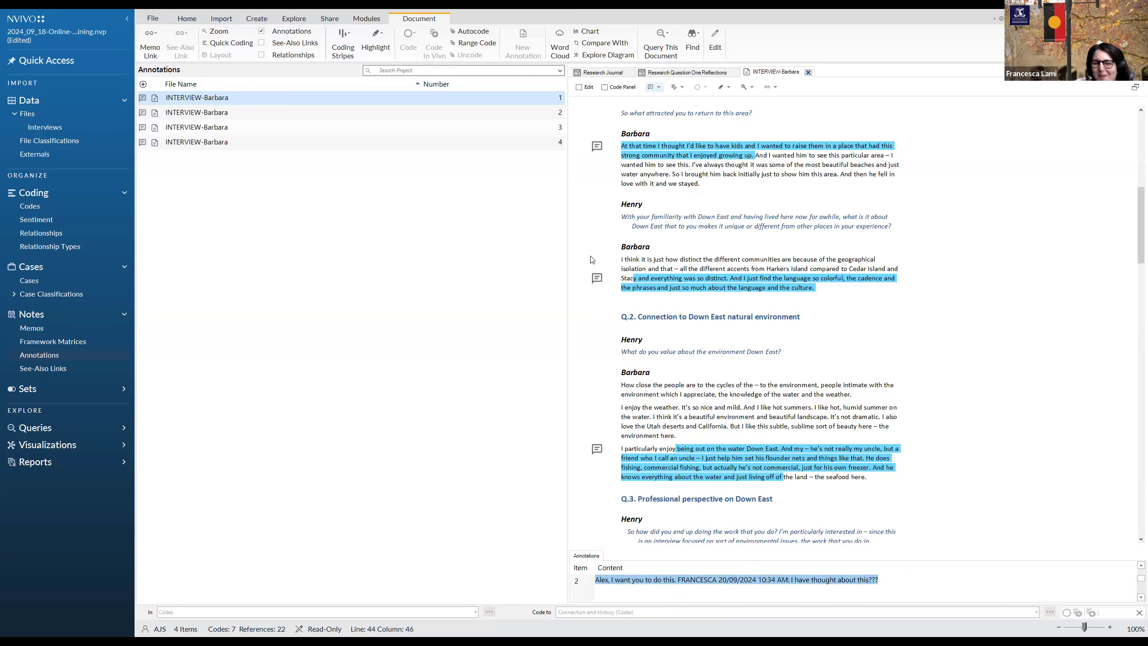
click(880, 580)
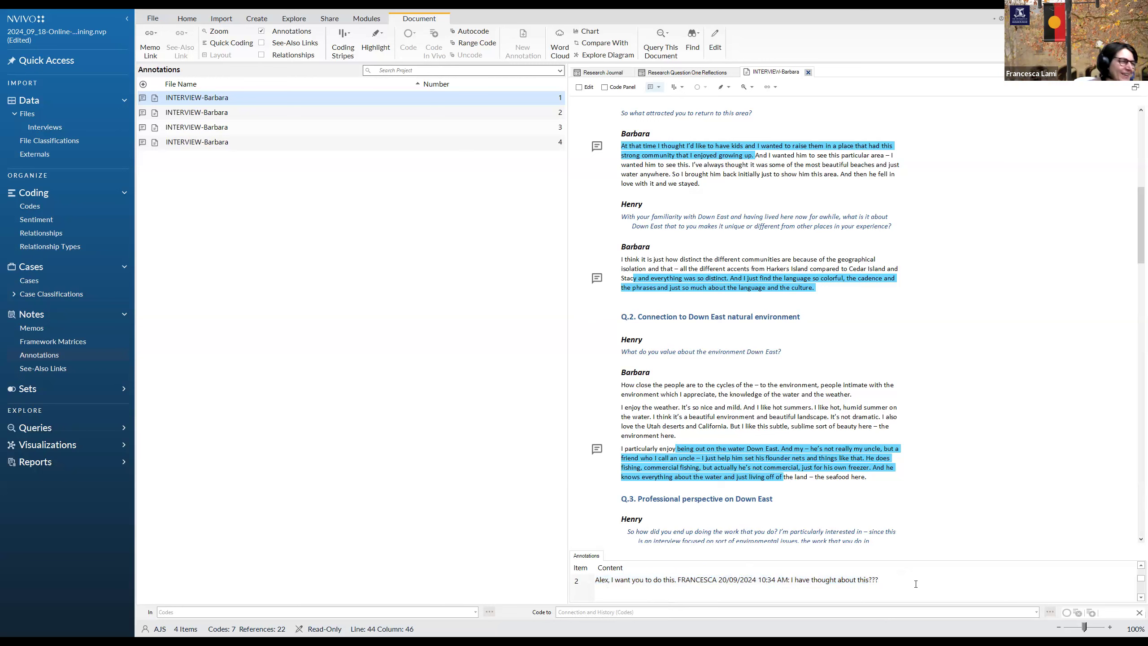
right_click(946, 567)
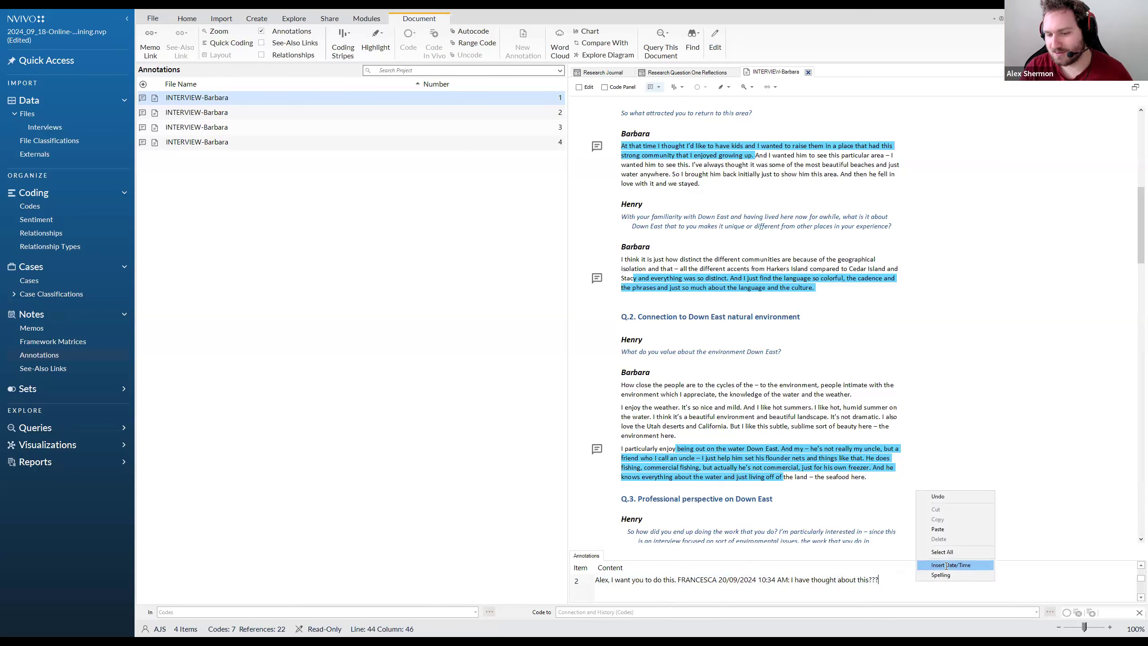
click(981, 566)
right_click(983, 577)
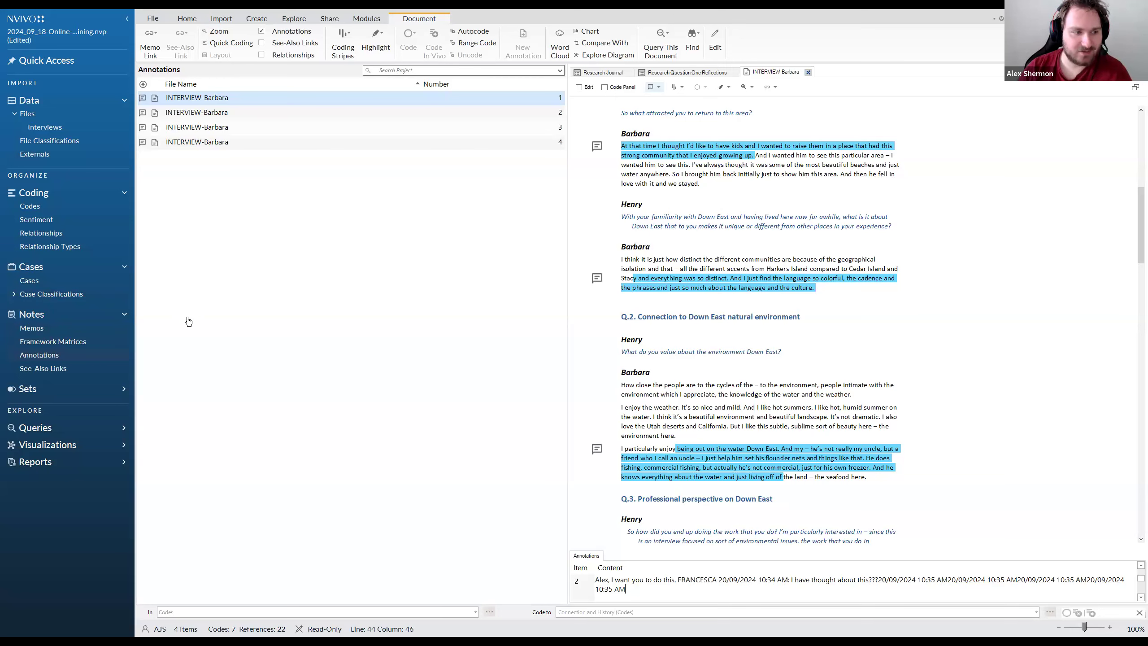
Open the project's framework matrices and read the introduction on how cases, codes and summaries are arranged in them
click(55, 360)
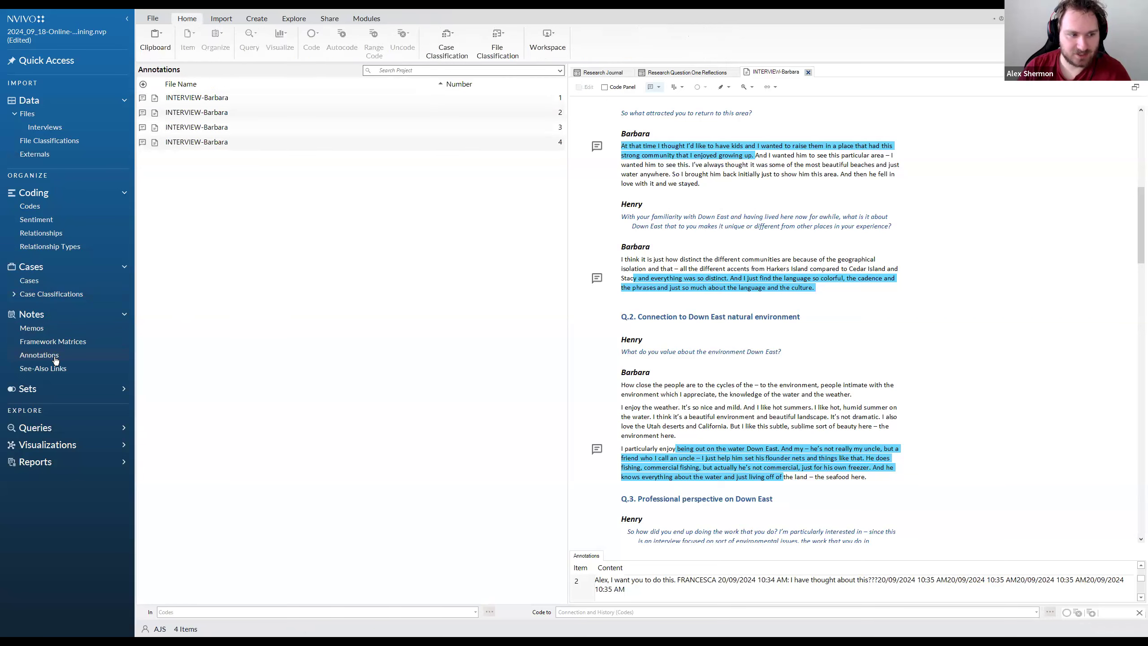
click(91, 344)
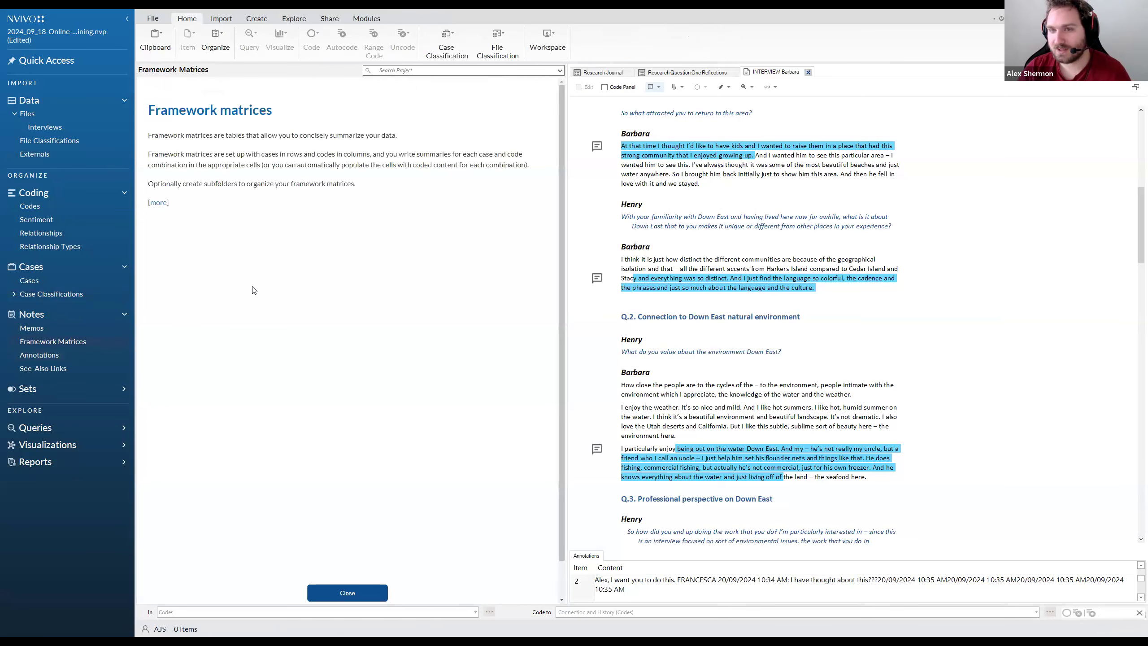
drag(397, 135, 152, 135)
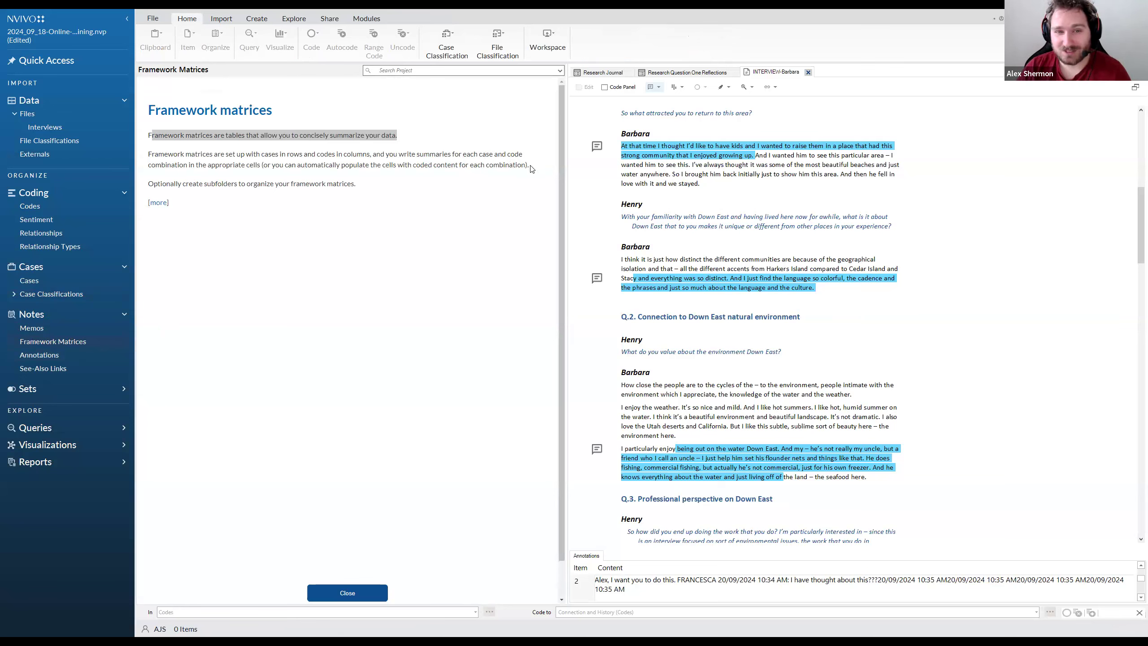
drag(530, 166, 175, 156)
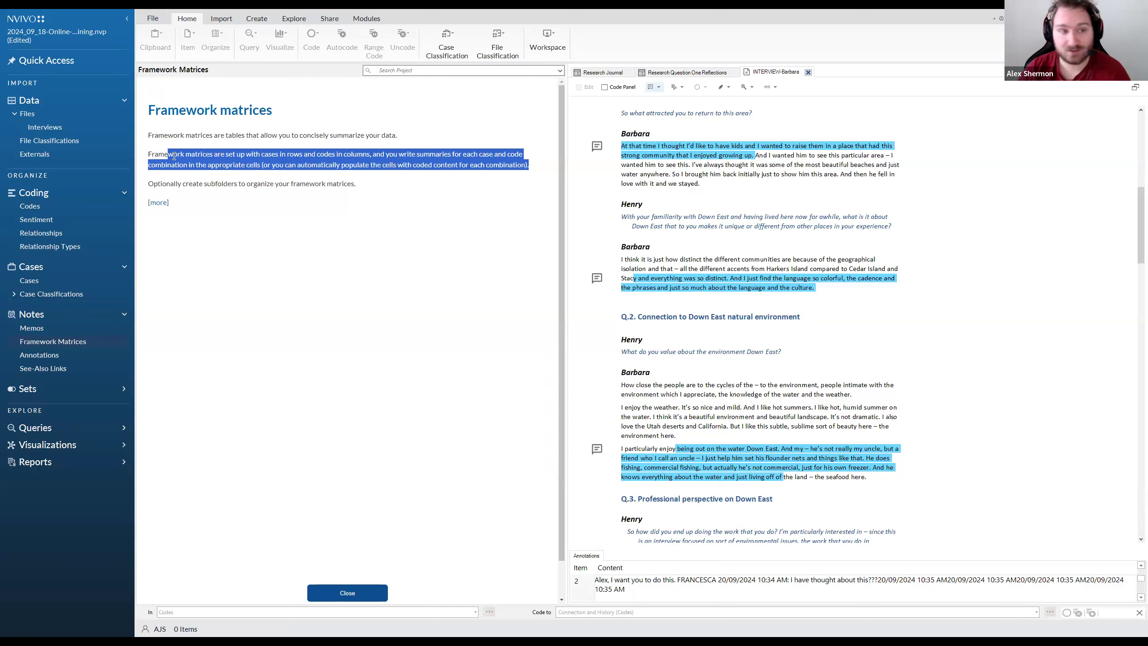
click(526, 180)
drag(533, 166, 216, 155)
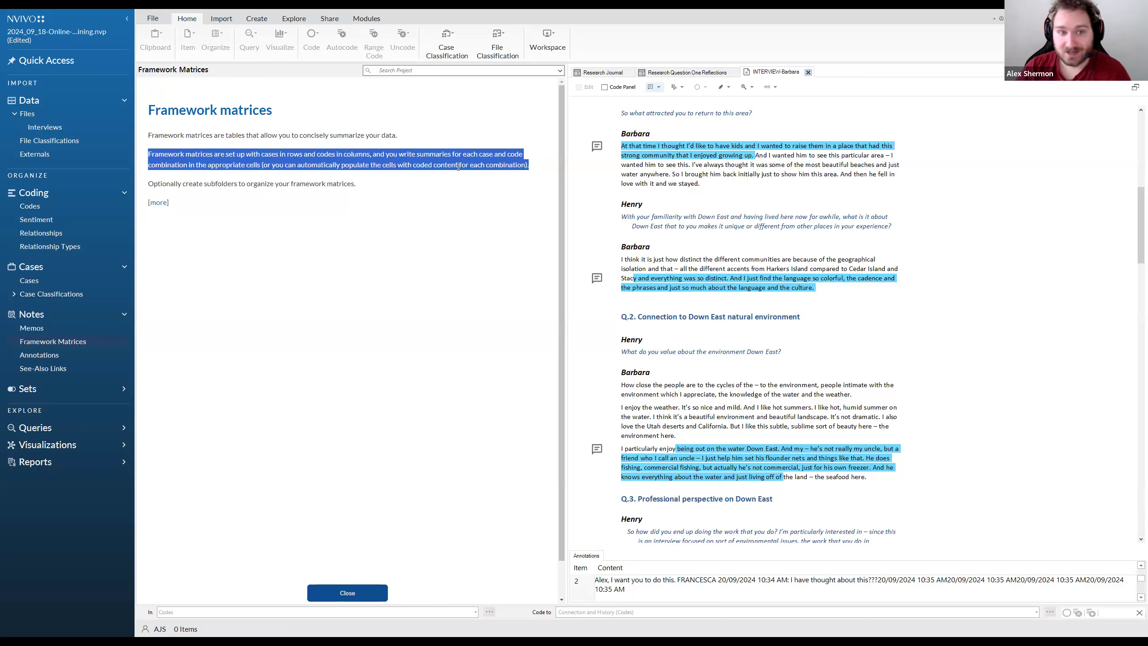
click(512, 152)
drag(523, 154, 220, 155)
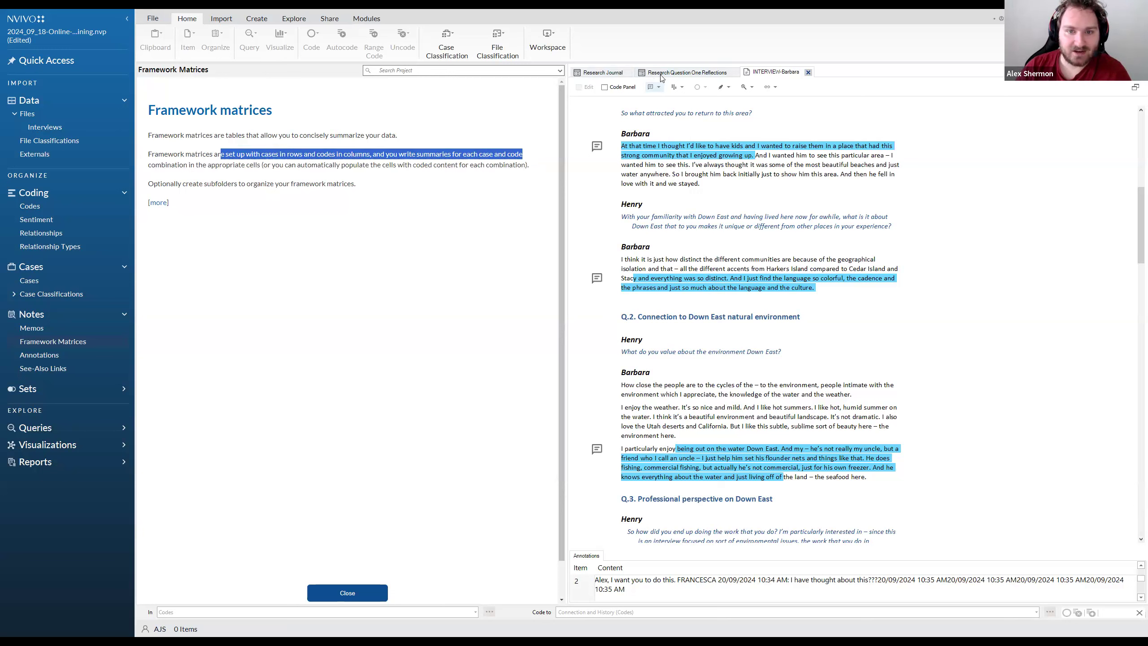
Code the Q.2 paragraphs starting "I particularly enjoy" and "I enjoy the weather" to Overfishing in the Region
click(59, 207)
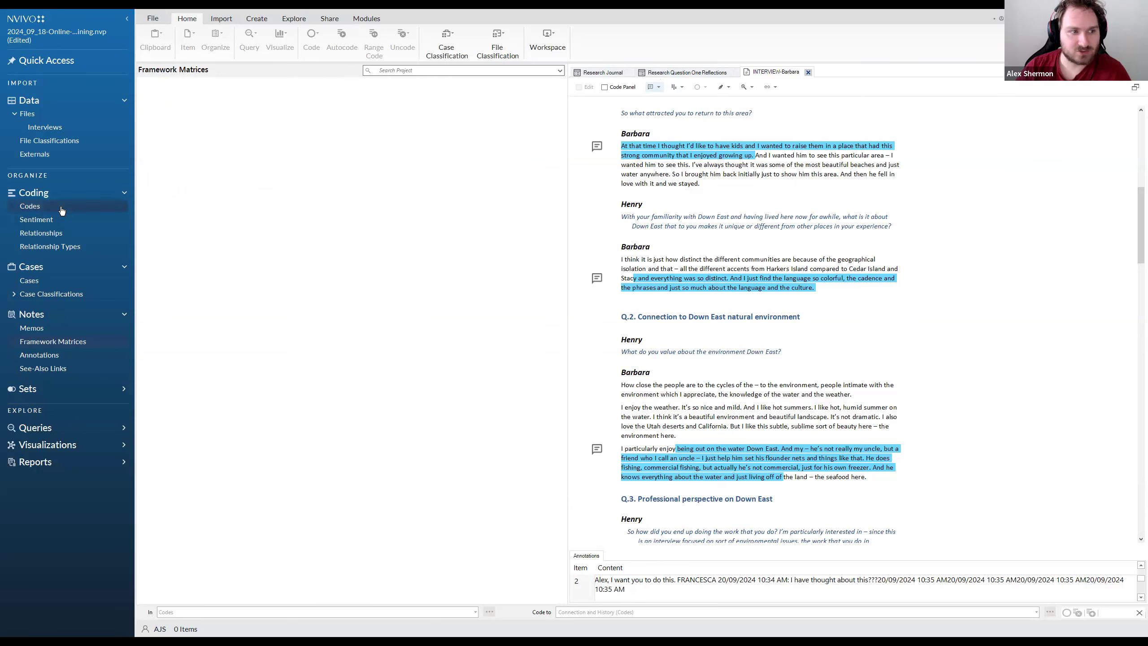
scroll(816, 449, down, 3)
drag(875, 408, 621, 313)
drag(678, 344, 852, 414)
click(658, 314)
click(143, 98)
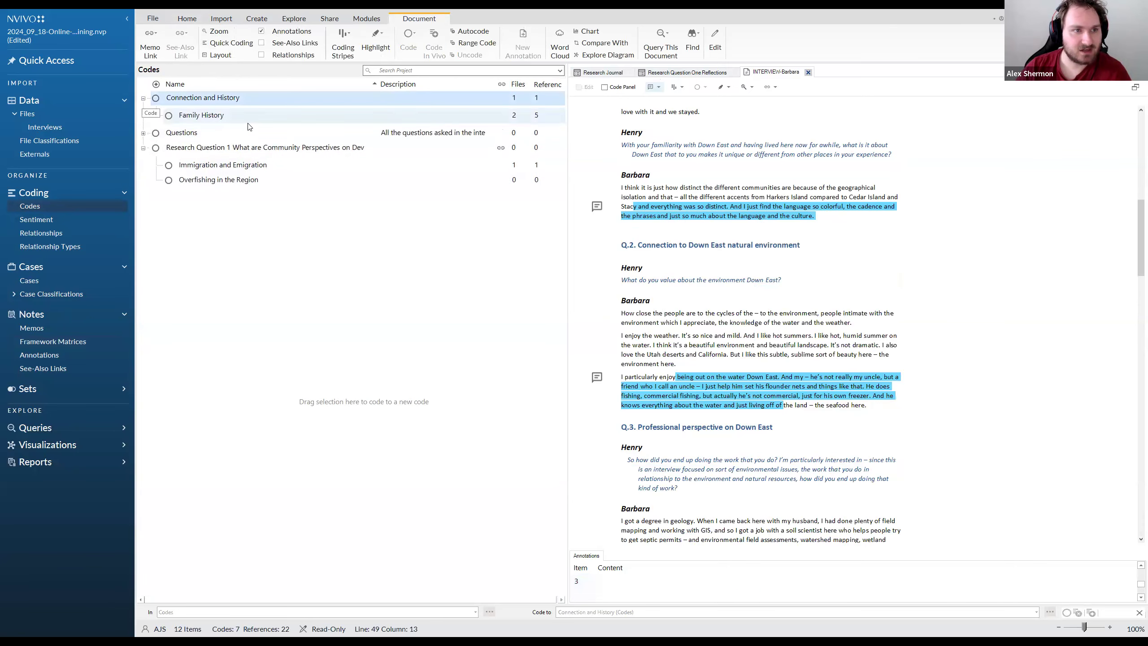
triple_click(907, 410)
drag(647, 382, 274, 180)
drag(677, 364, 262, 180)
Code the Q.3 answers starting "I got a degree in geology" and "Well, the one thing" to Overfishing in the Region
scroll(783, 350, down, 3)
triple_click(633, 452)
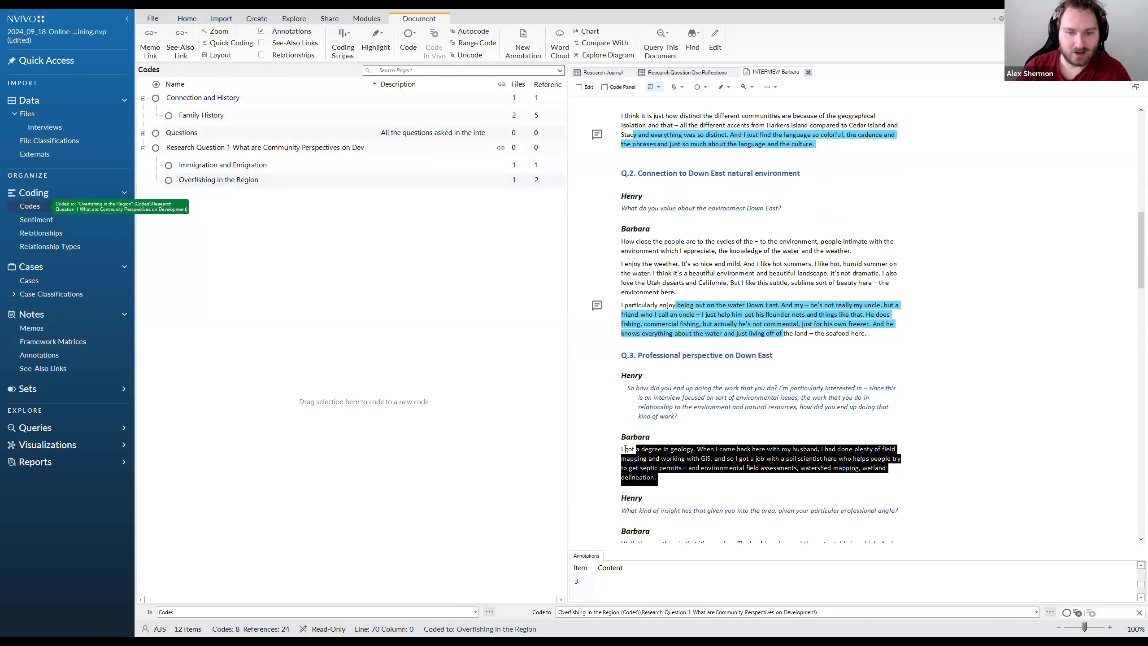
drag(652, 460, 278, 181)
scroll(804, 482, down, 3)
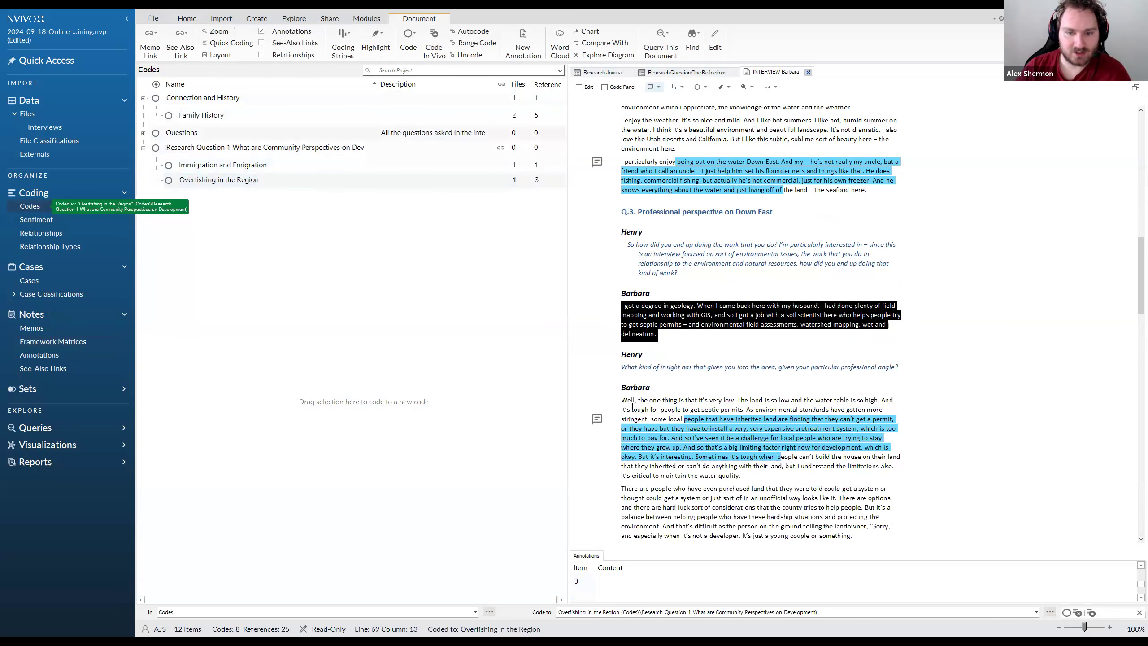
triple_click(658, 409)
drag(658, 410, 269, 181)
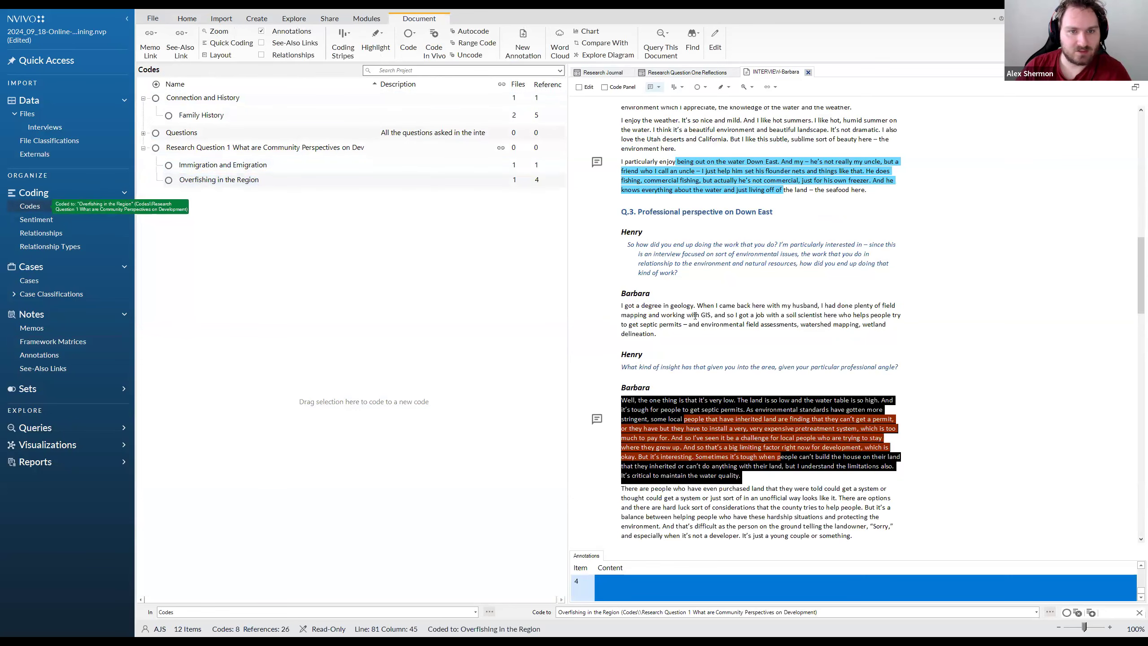
Code the Q.3 paragraph starting "There are people who have even purchased land" to Immigration and Emigration
scroll(668, 370, down, 3)
triple_click(668, 370)
drag(640, 346, 364, 166)
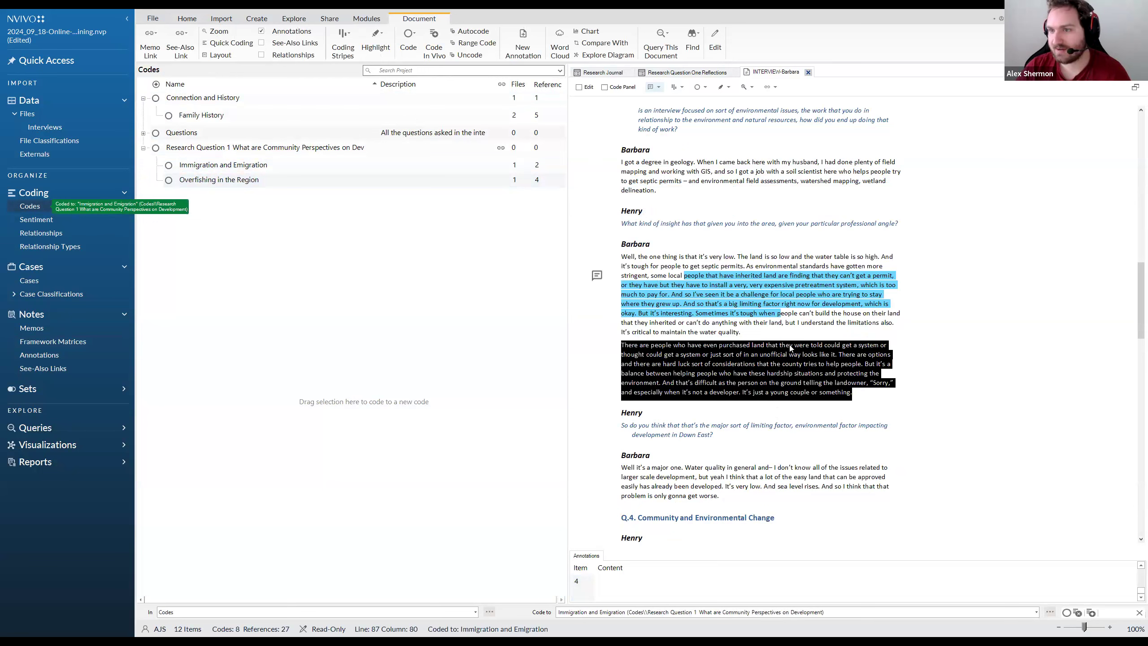
Select the Family History code and view the project's list of cases
click(498, 120)
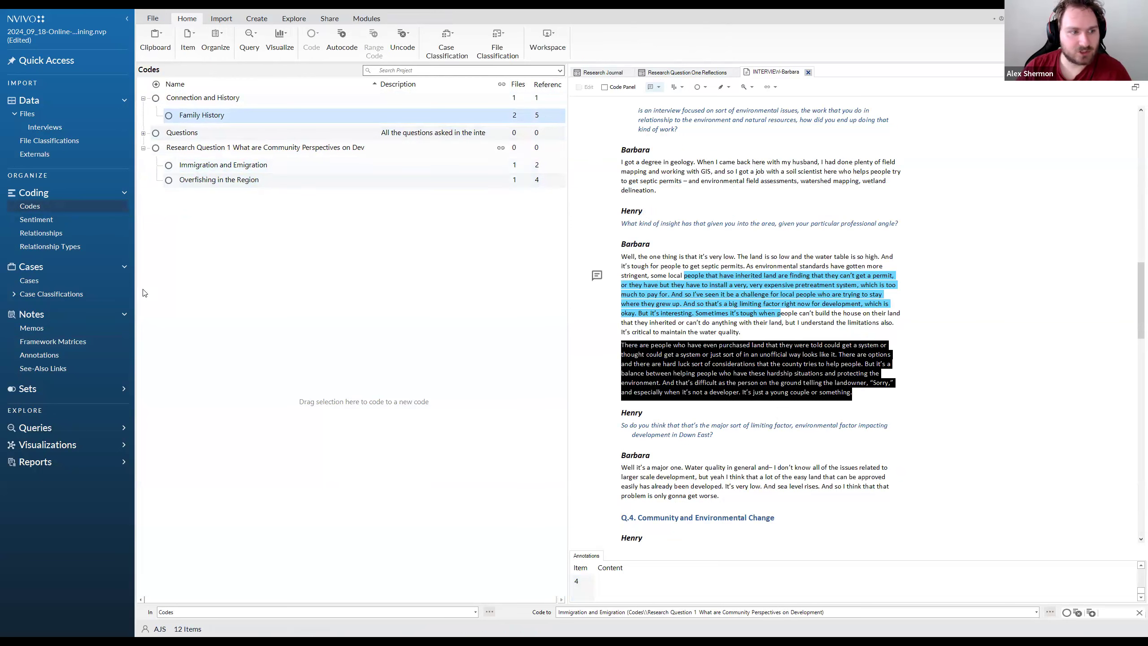
click(41, 284)
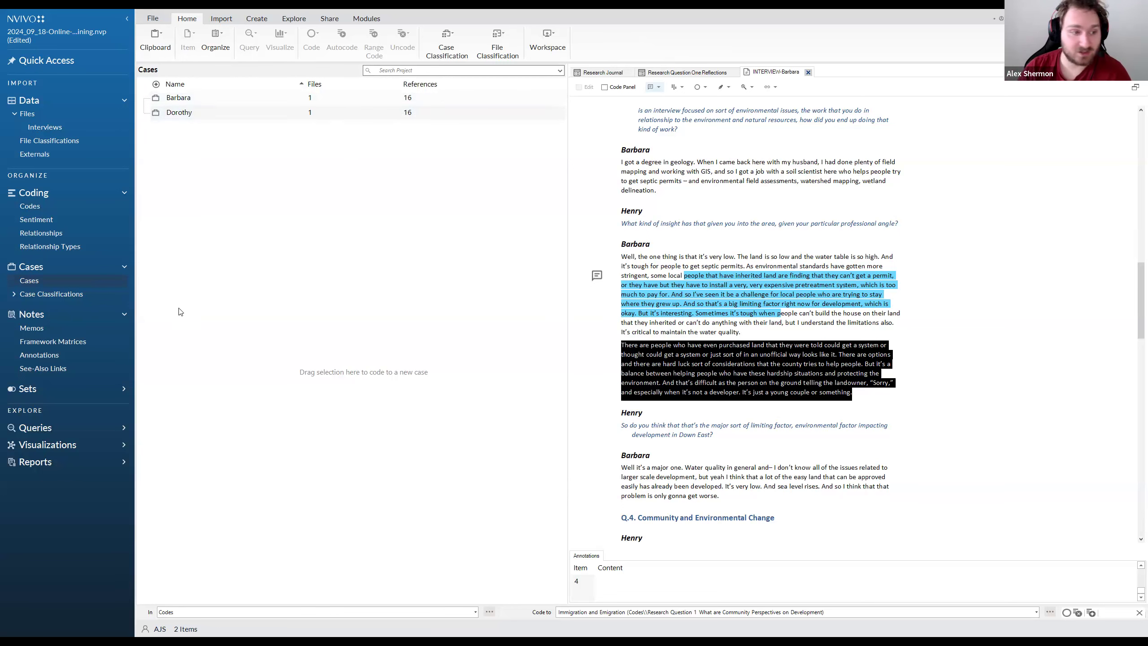
Dismiss the framework matrices introduction and start a new framework matrix named "Research Question 1"
click(73, 343)
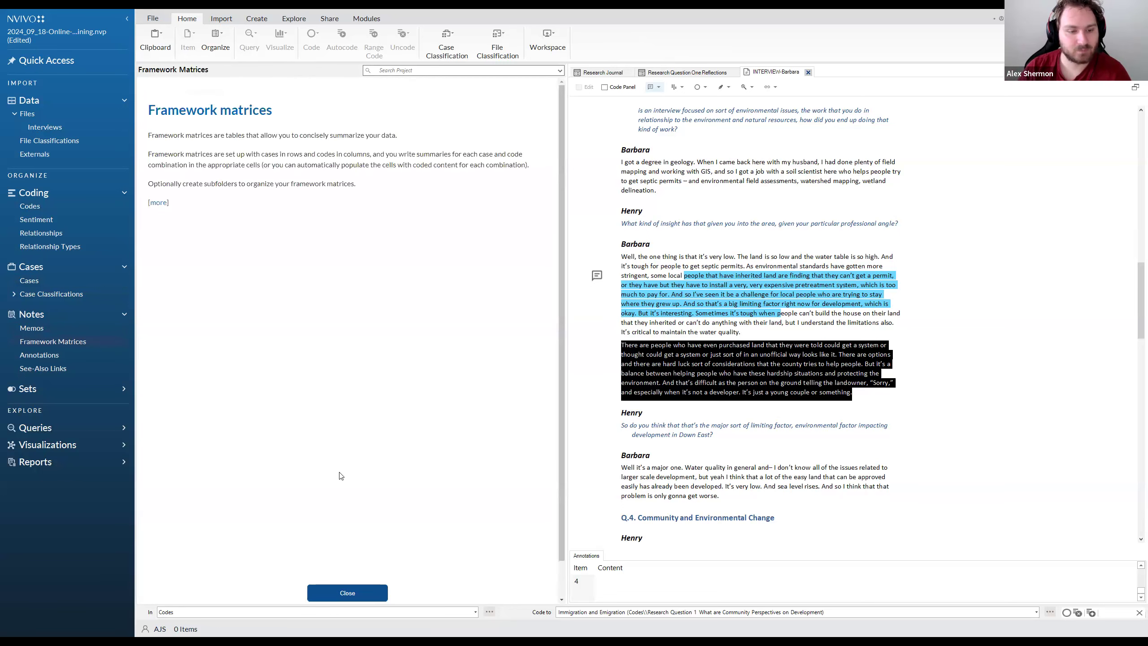
click(347, 594)
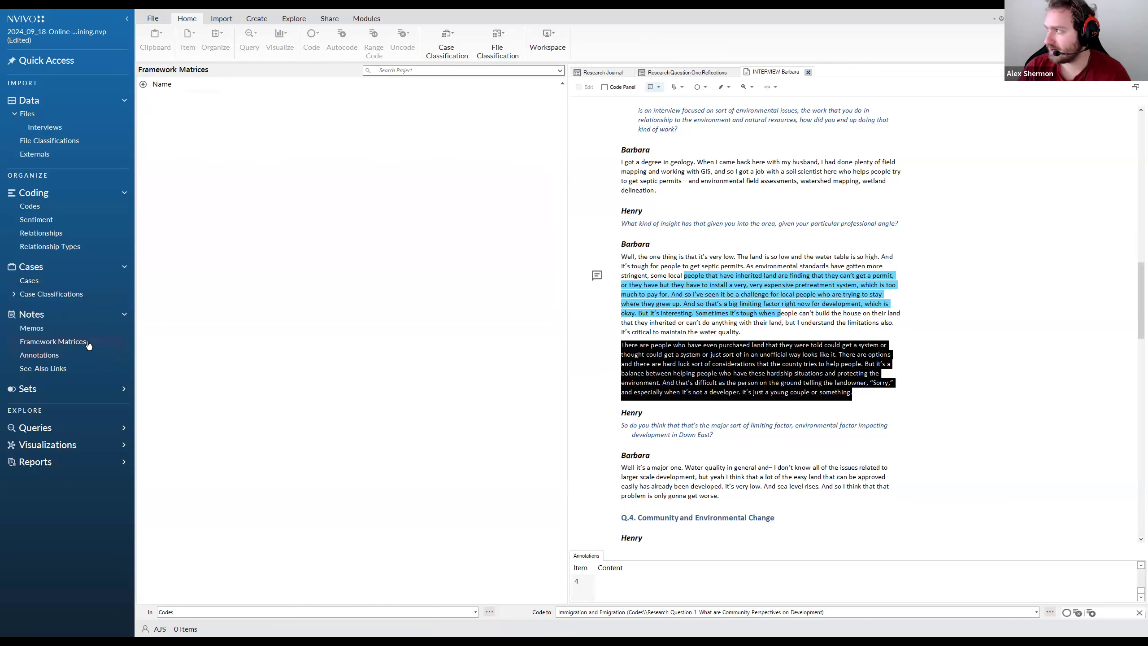
right_click(281, 155)
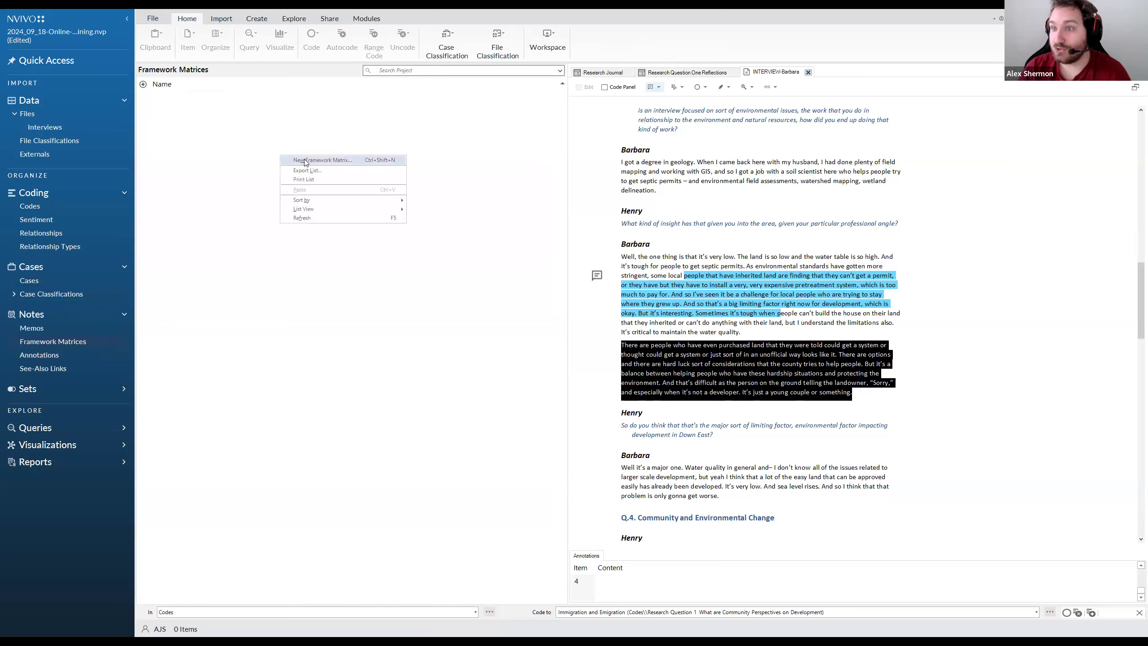
click(305, 161)
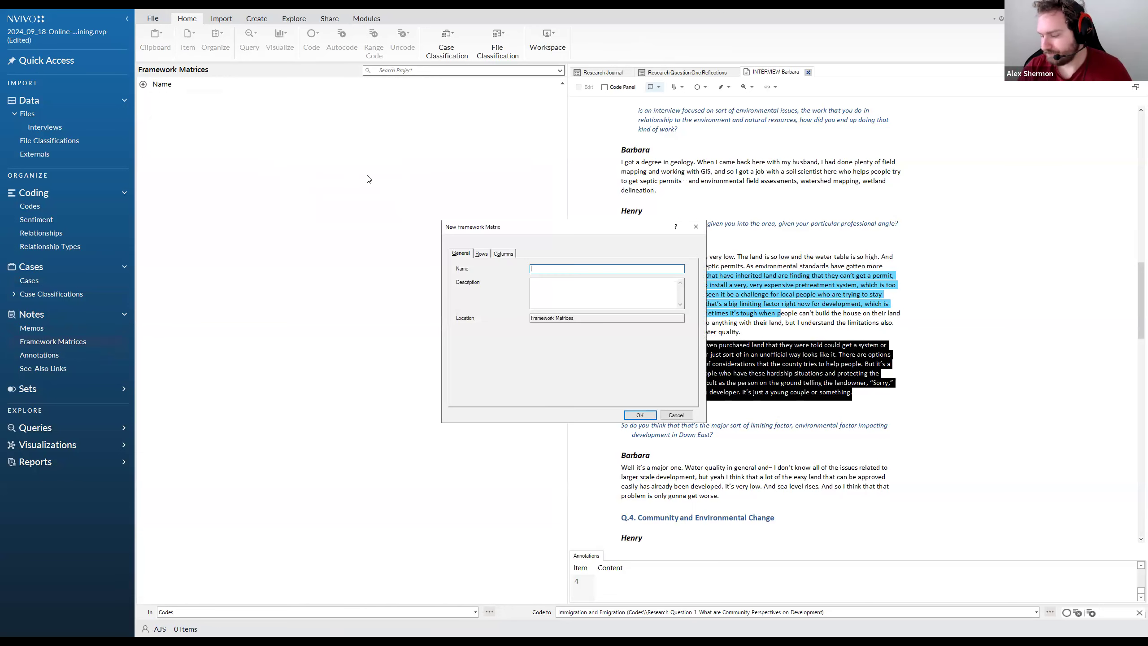
text(R)
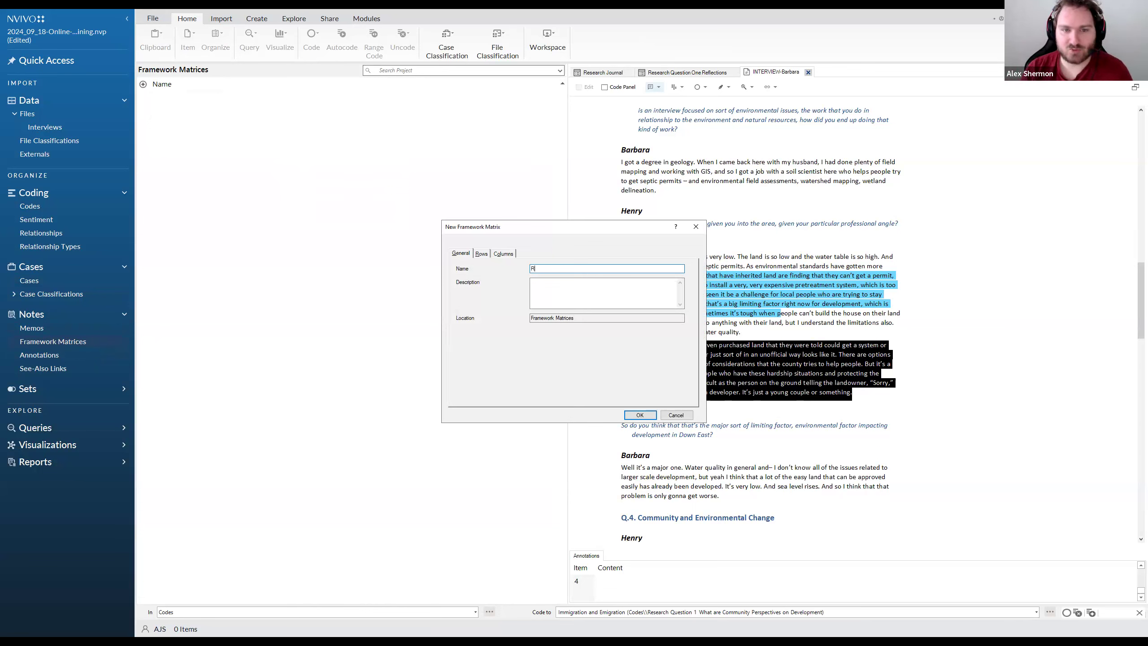
text(esearch Question 1)
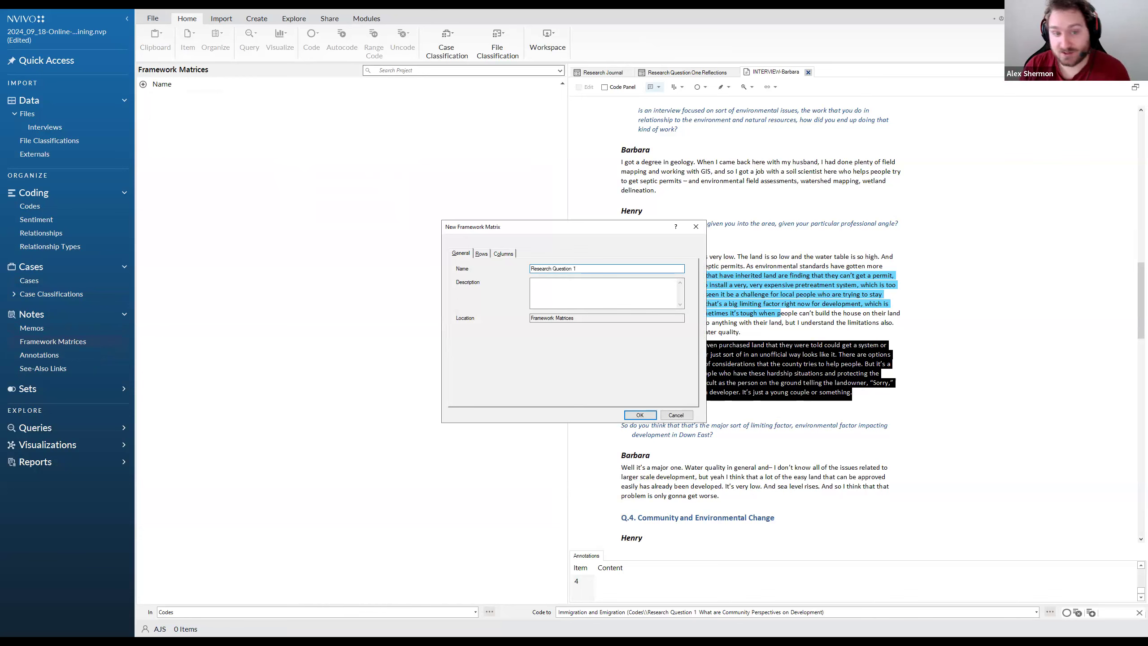
key(Tab)
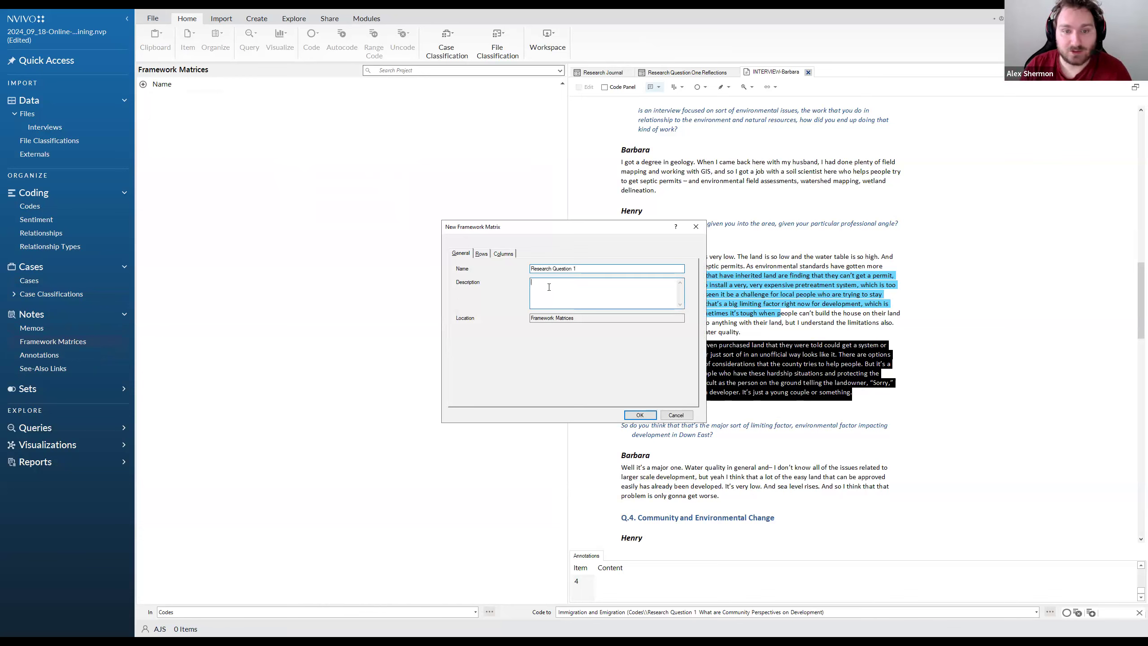
Add both interviewee cases as the rows of the new framework matrix
click(481, 254)
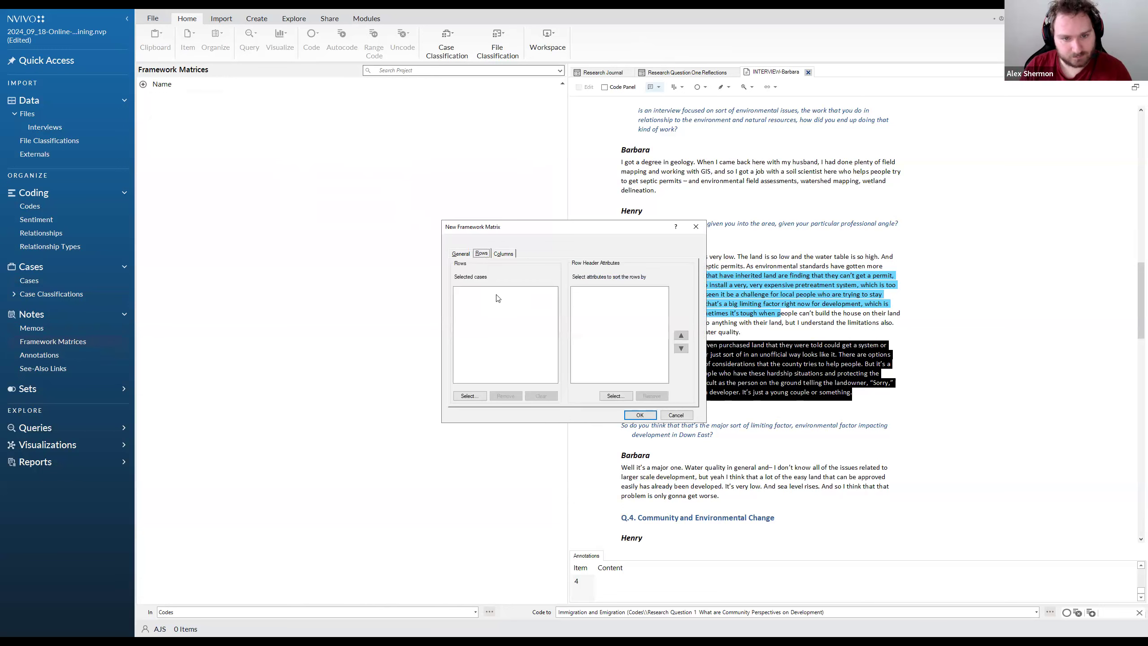
click(470, 395)
click(490, 269)
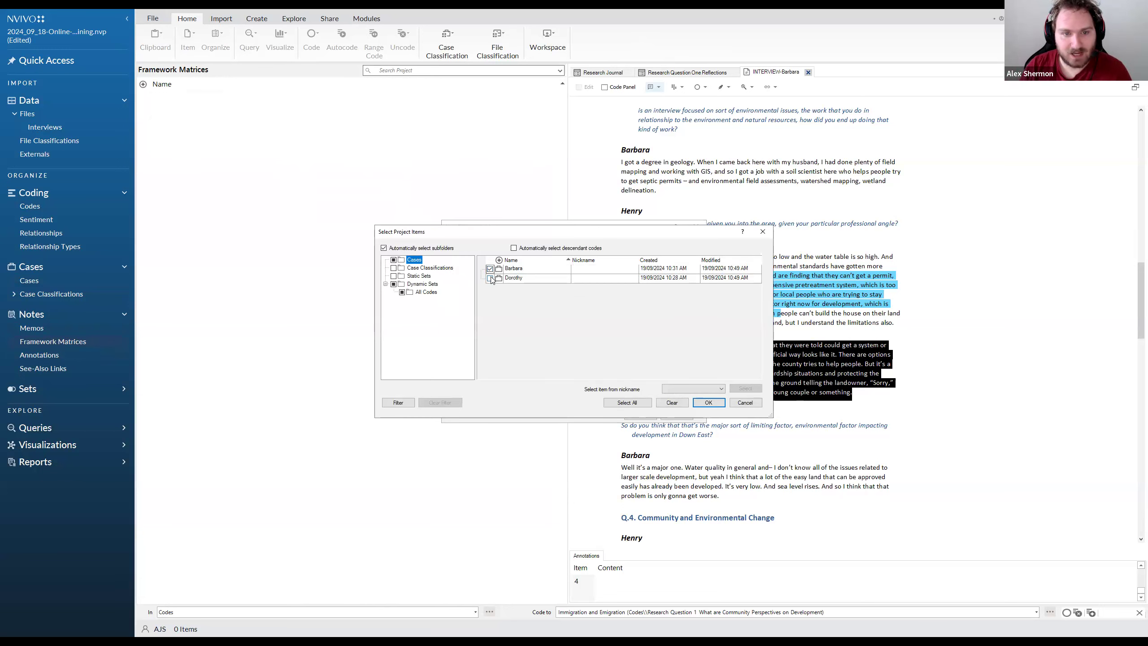
click(490, 278)
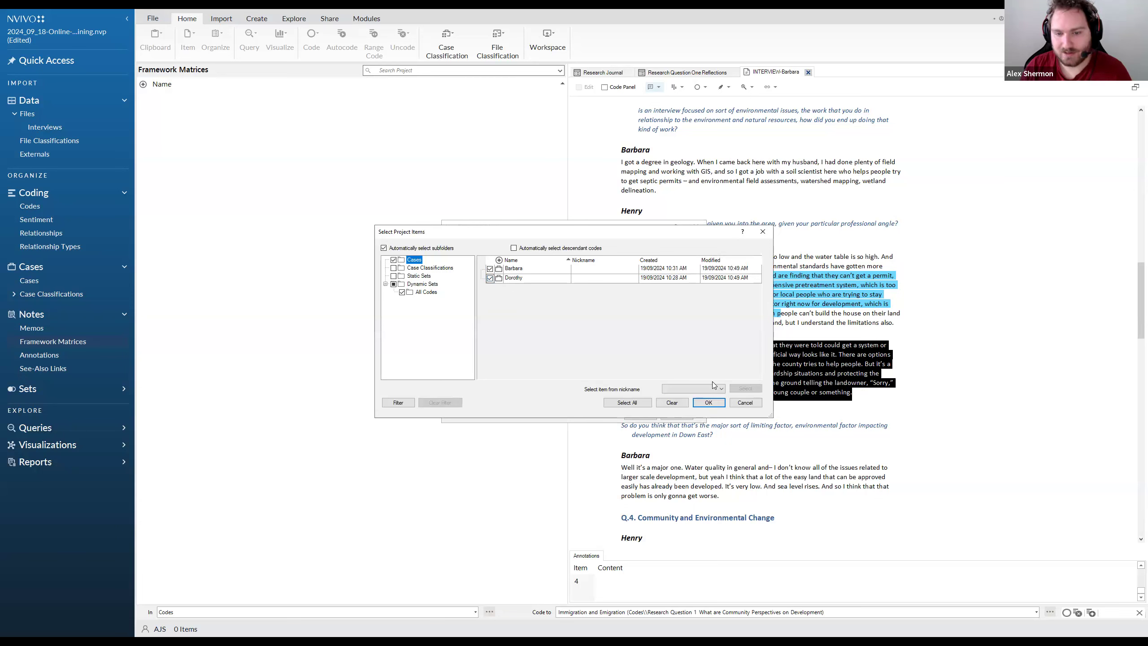
click(709, 402)
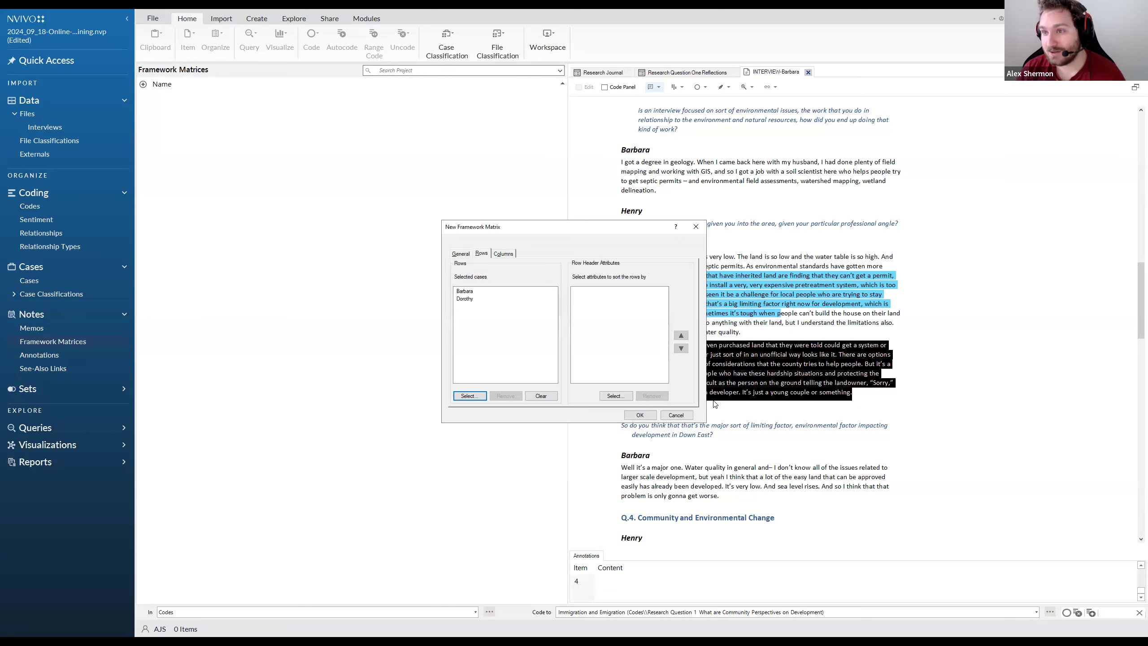
click(611, 302)
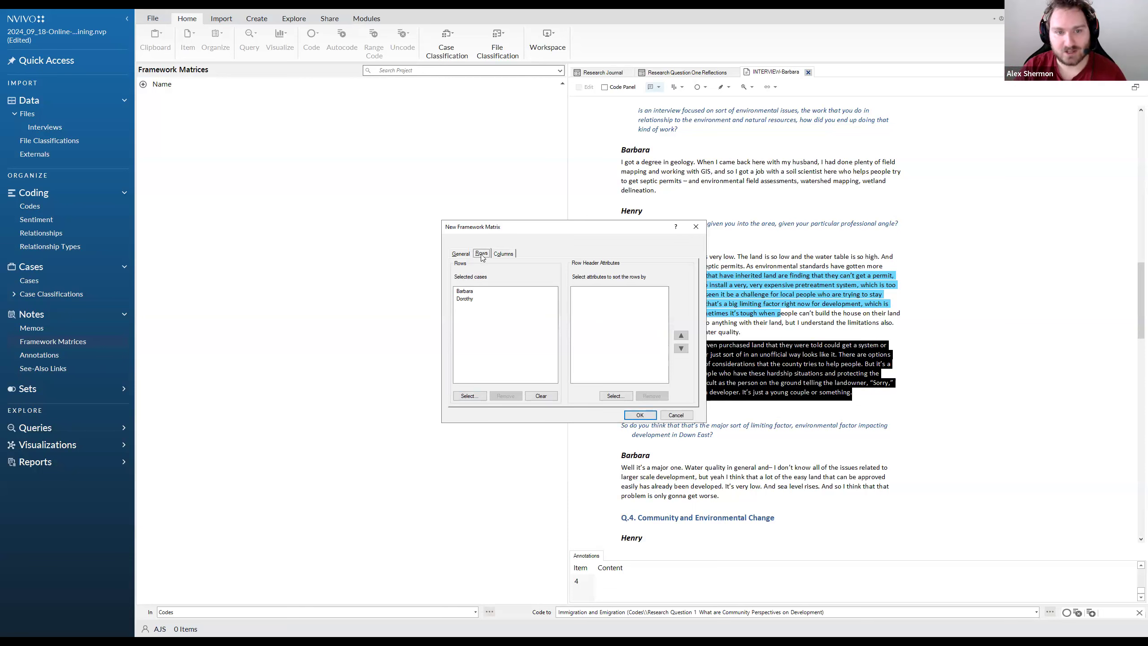
Open the theme code selection for the new framework matrix's columns and save the project when reminded
click(459, 254)
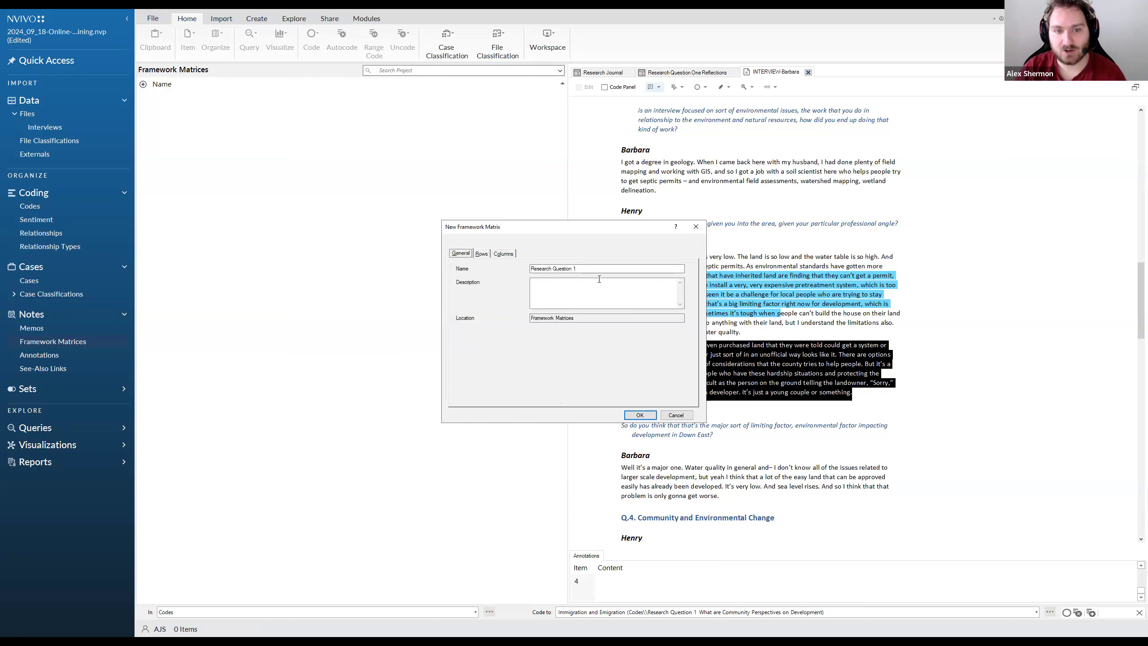
click(481, 253)
click(504, 253)
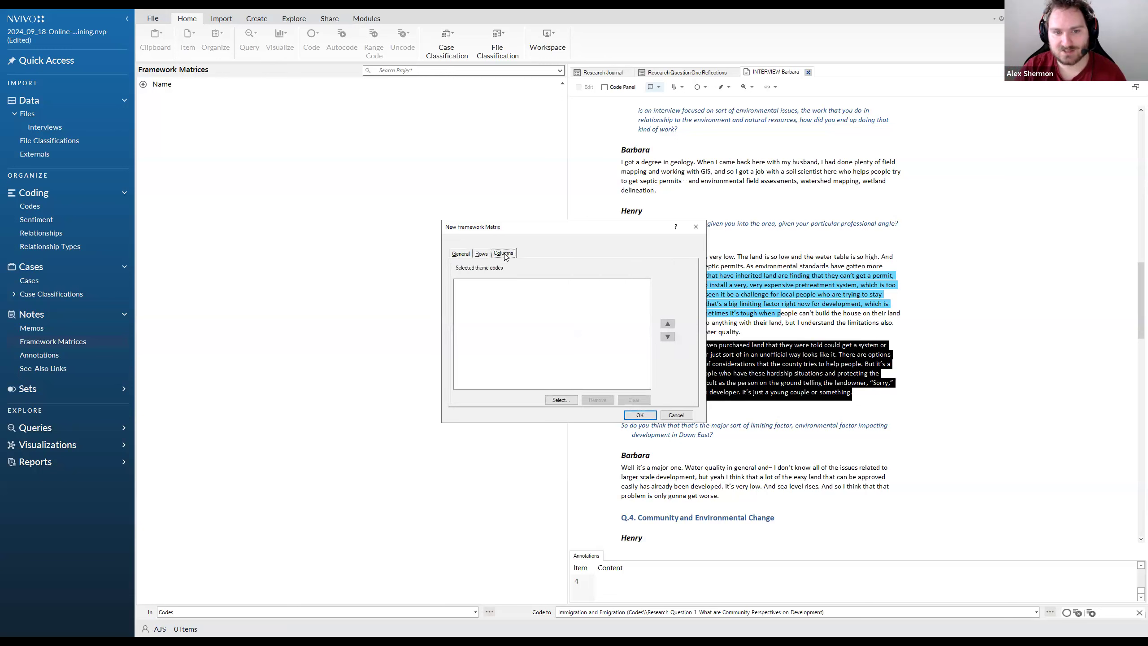
click(561, 399)
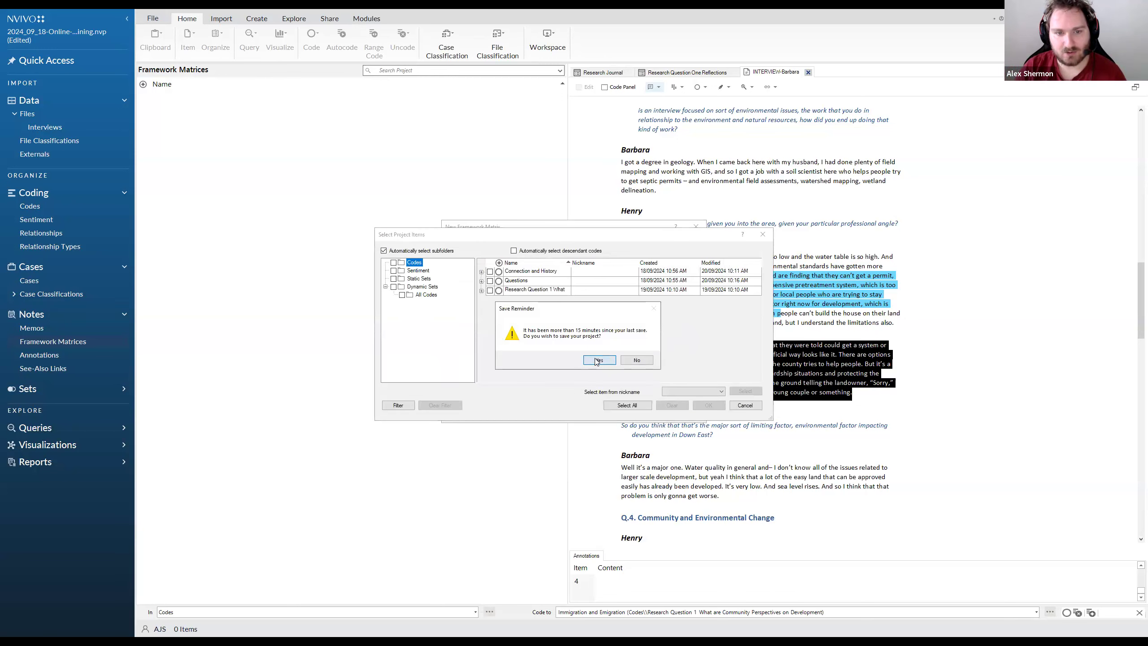
click(597, 361)
Add the Immigration and Emigration and Overfishing in the Region codes as columns and create the framework matrix
click(482, 290)
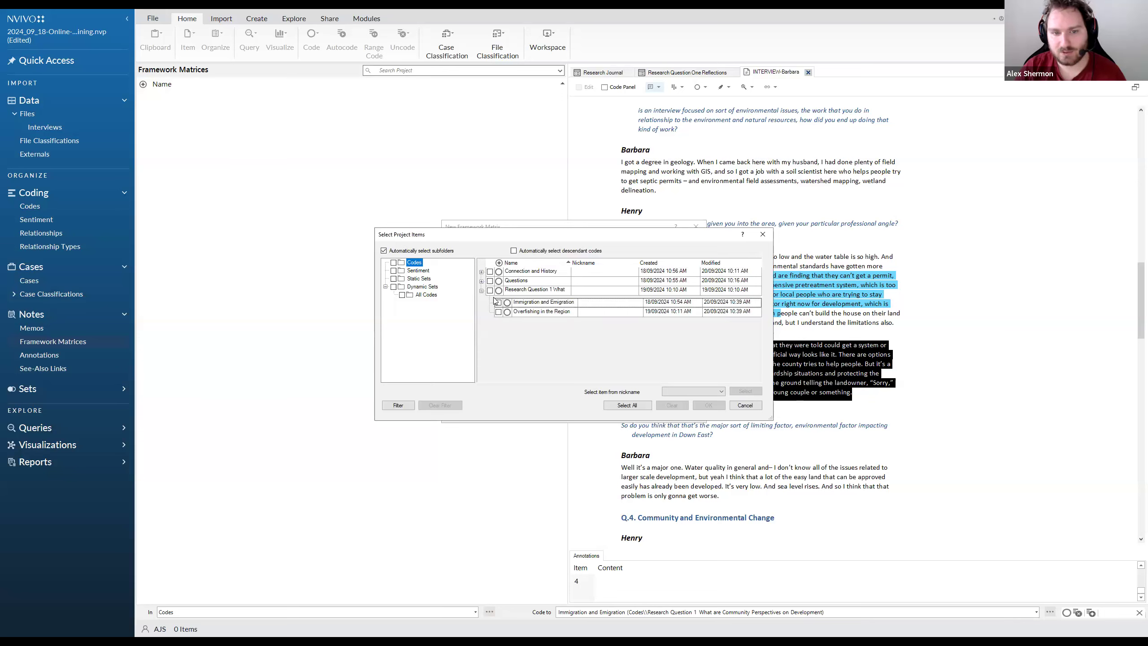
click(498, 302)
click(499, 312)
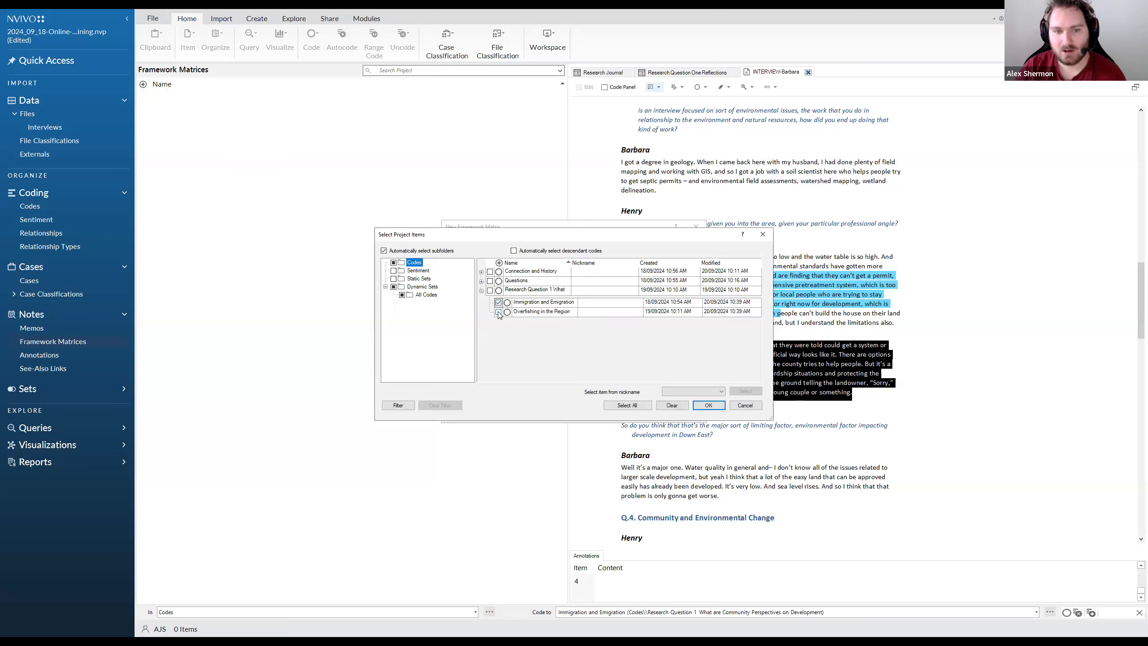
click(527, 303)
click(527, 310)
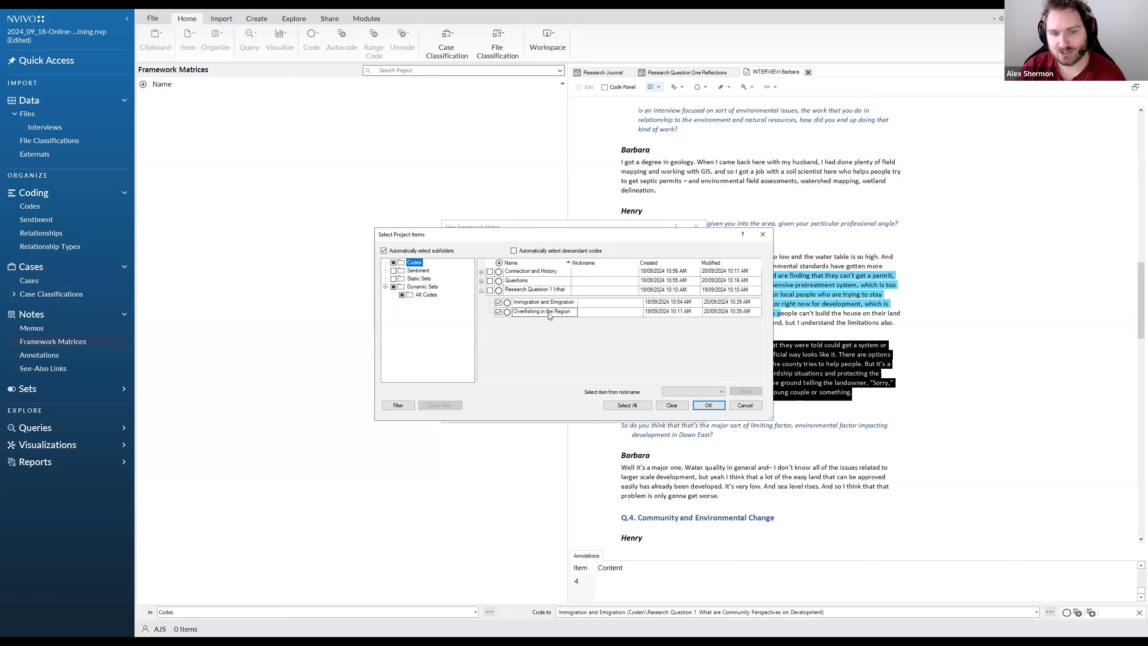
click(708, 406)
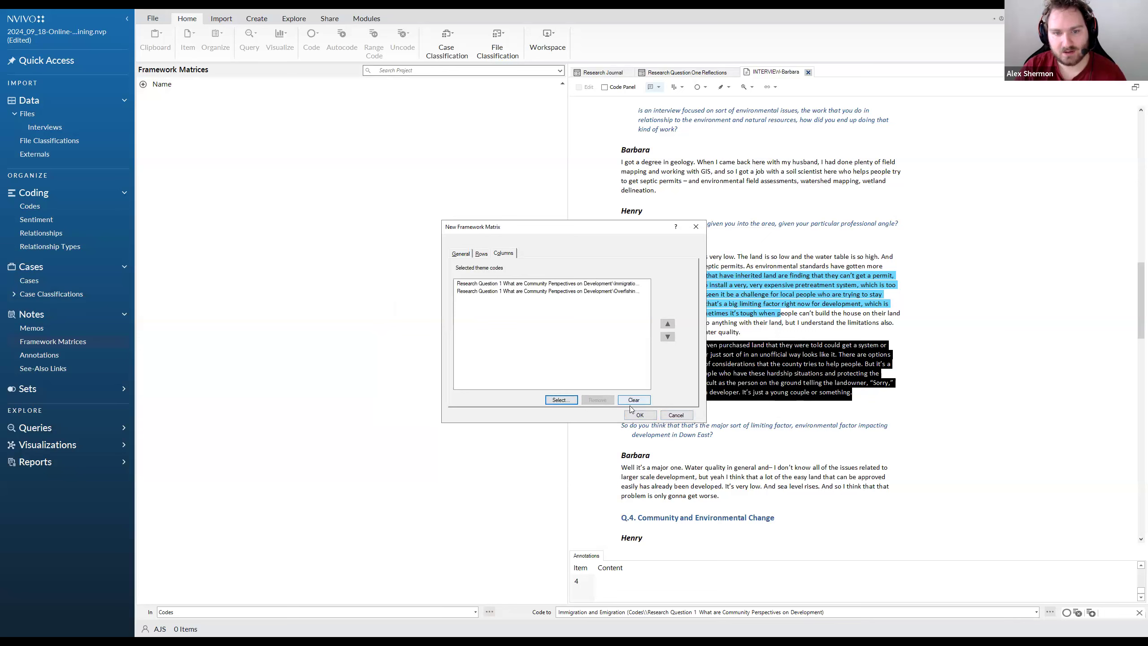
drag(604, 231, 550, 219)
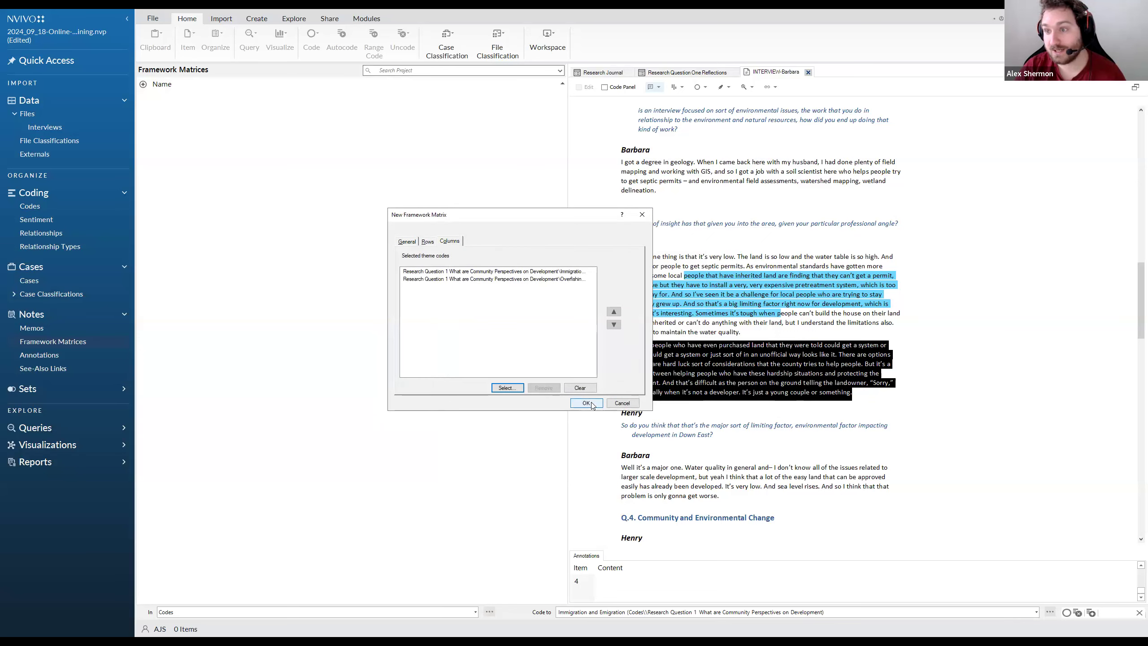
click(590, 403)
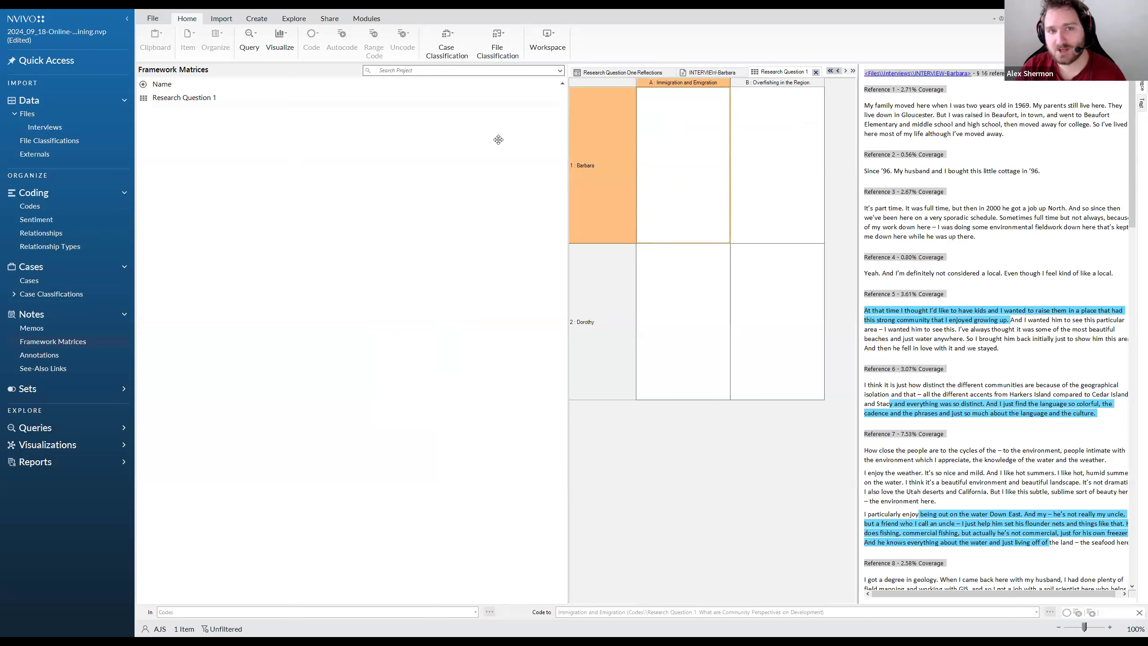
Examine the interview passages associated with different cells of the matrix for both cases
click(710, 201)
click(778, 231)
click(780, 277)
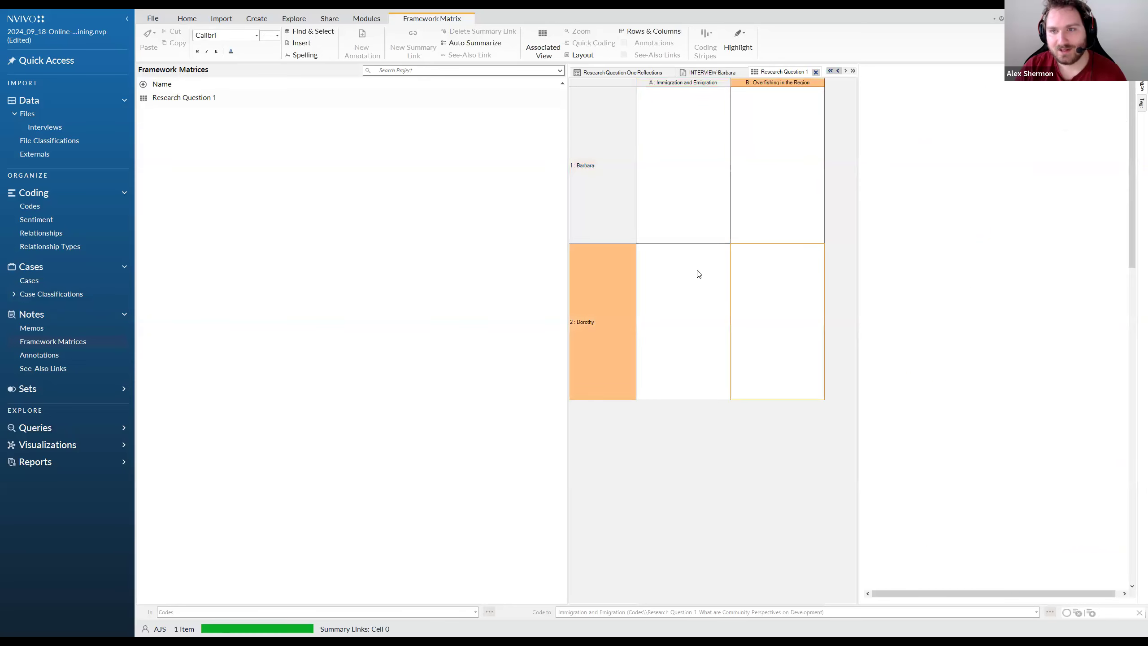
scroll(924, 324, down, 6)
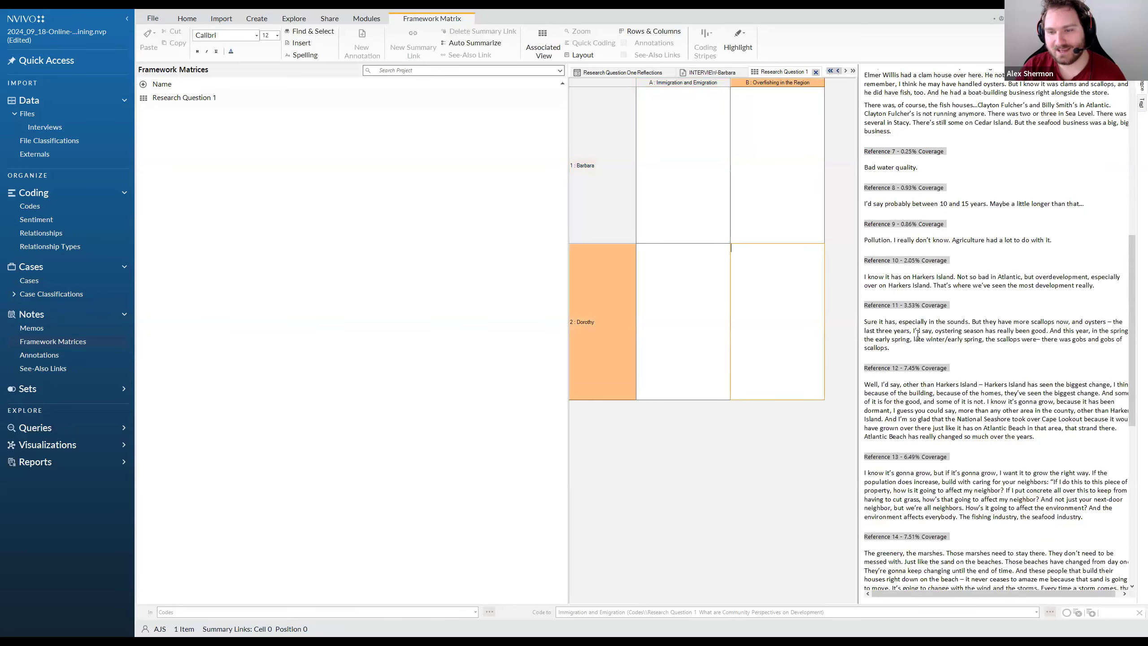
scroll(917, 335, down, 10)
click(769, 199)
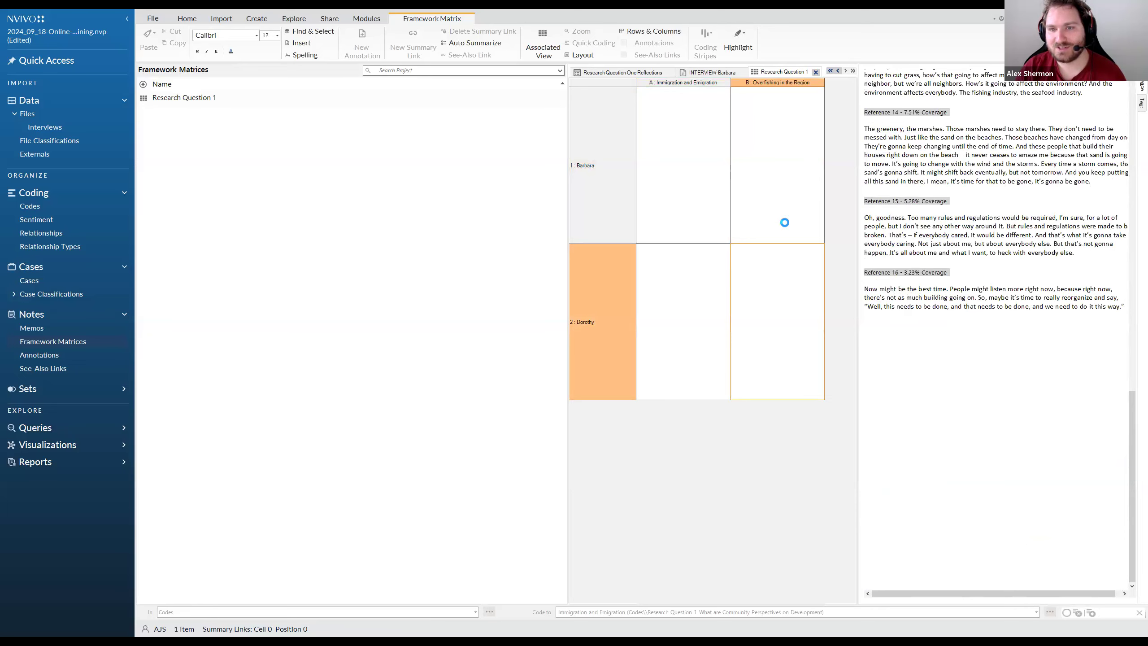
scroll(918, 282, up, 15)
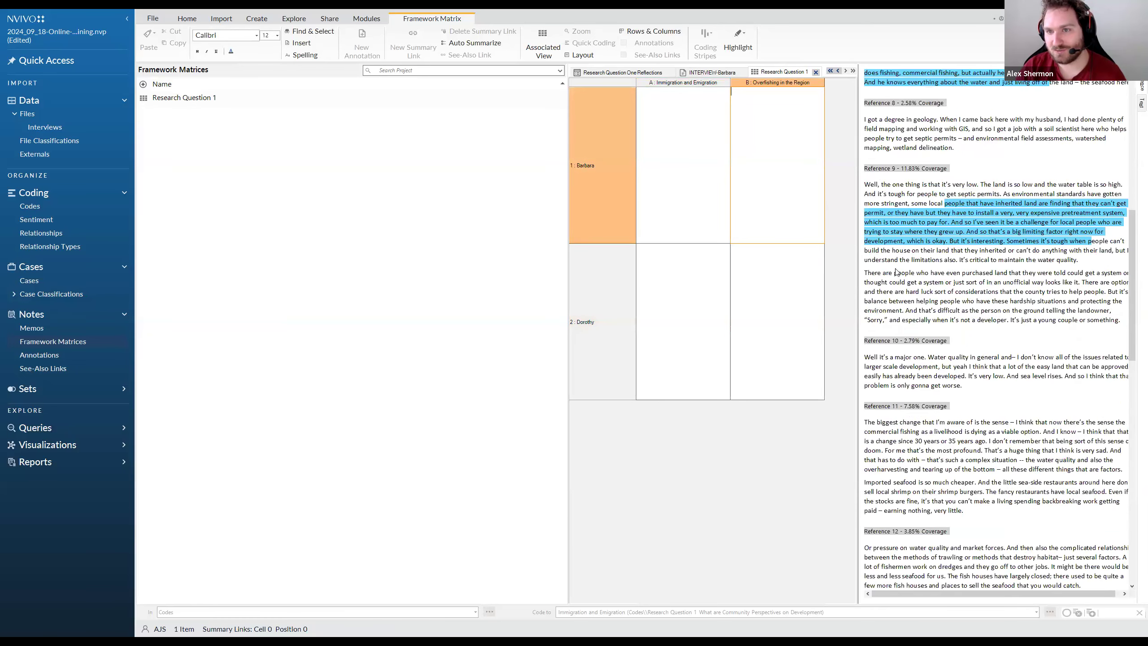
Write a trial note starting "You can" in the first case's Immigration and Emigration cell and clear it
click(673, 165)
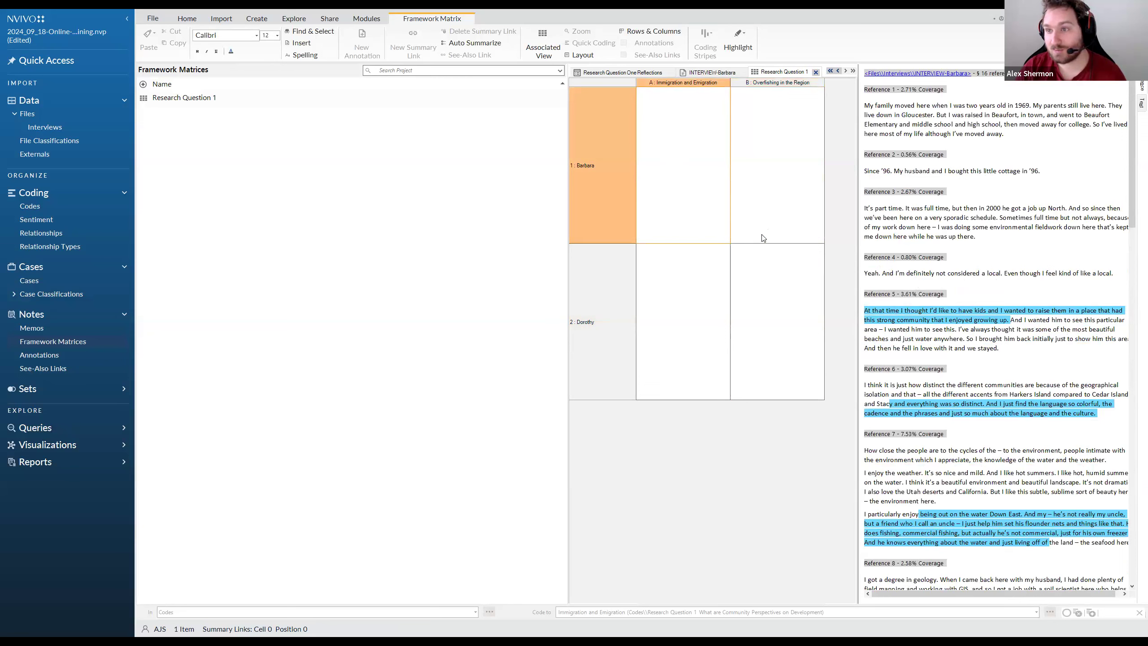
text(youy)
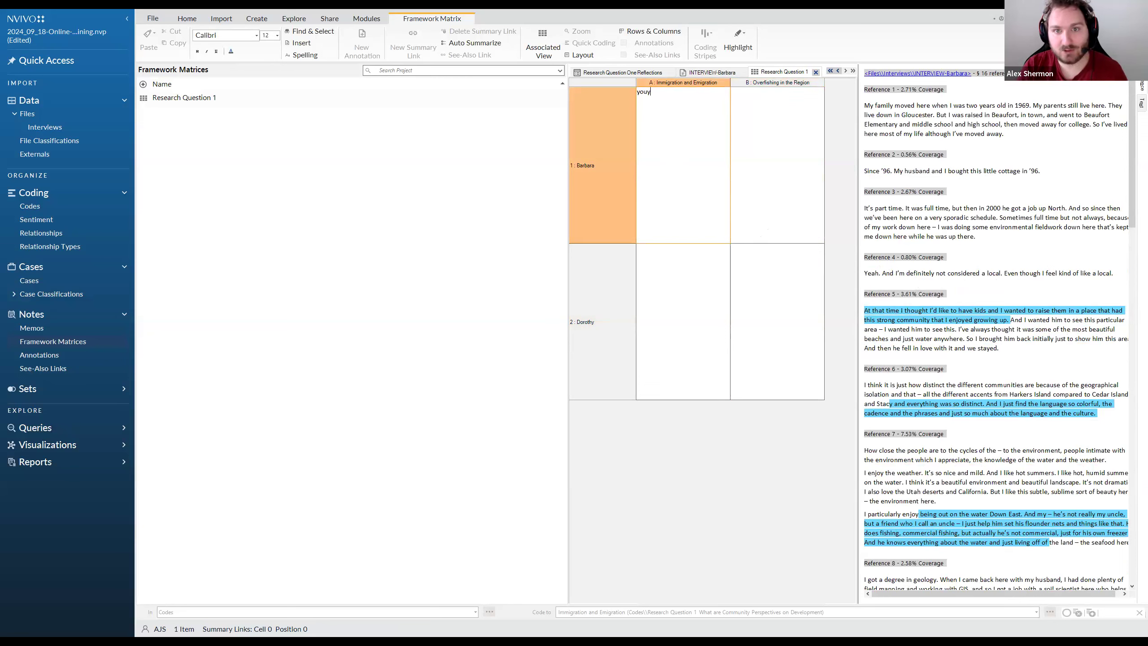
text(You can wri)
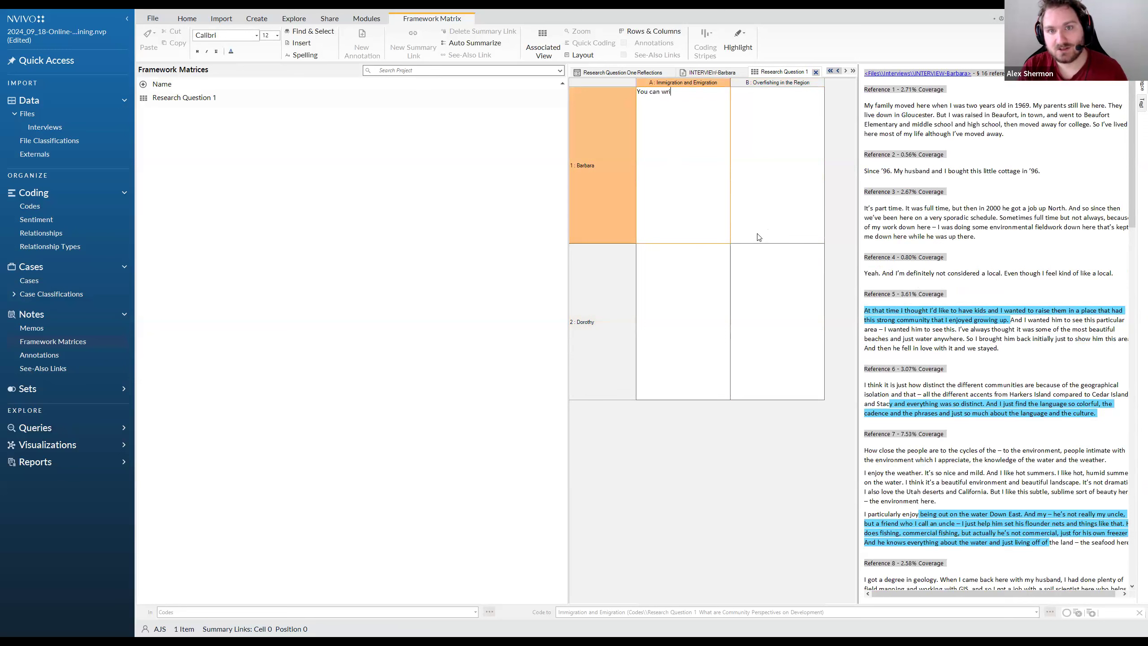
key(BackSpace)
key(BackSpace)
key(BackSpace)
key(BackSpace)
key(BackSpace)
key(BackSpace)
key(BackSpace)
key(BackSpace)
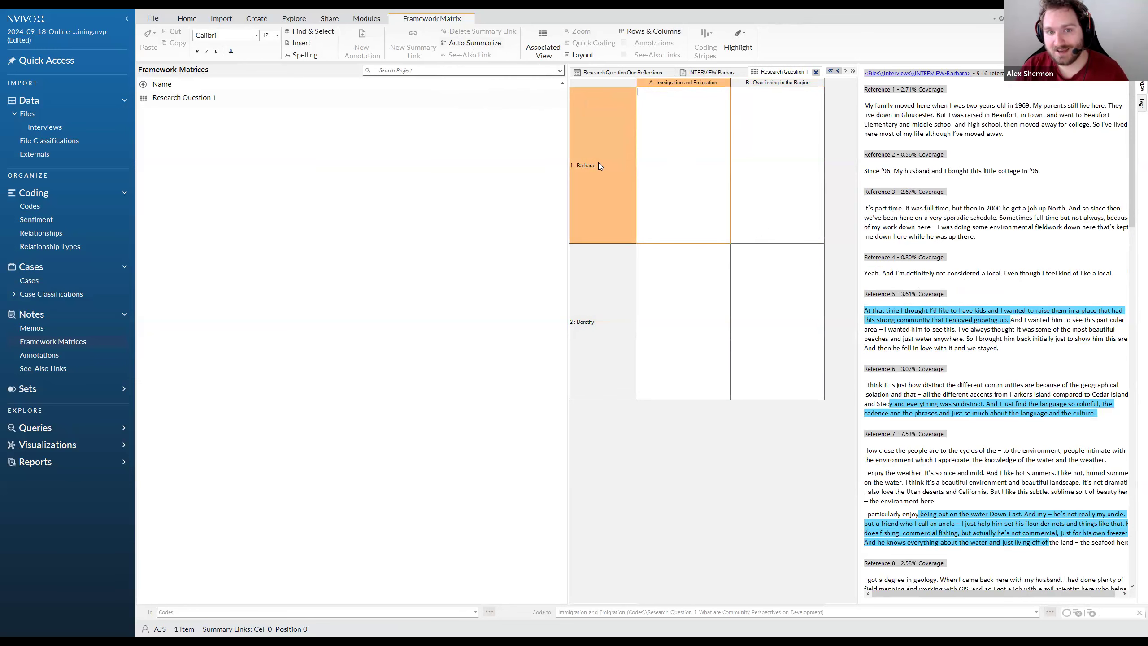
Auto Summarize the framework matrix to fill its cells with coded interview text and dismiss the completion message
click(583, 165)
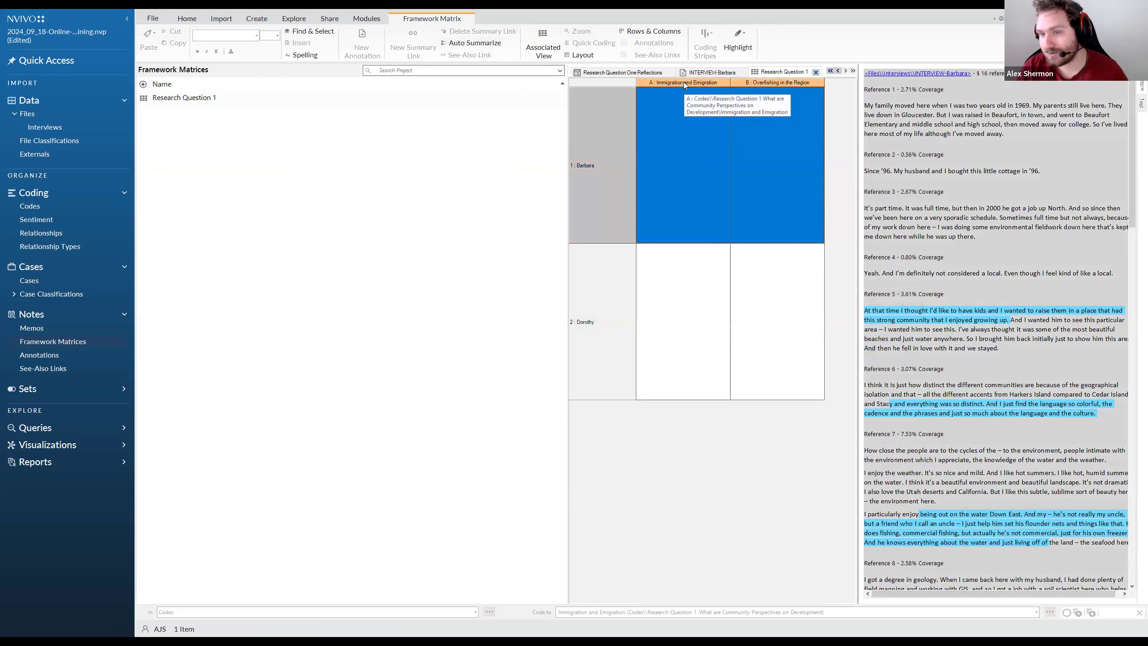
click(680, 175)
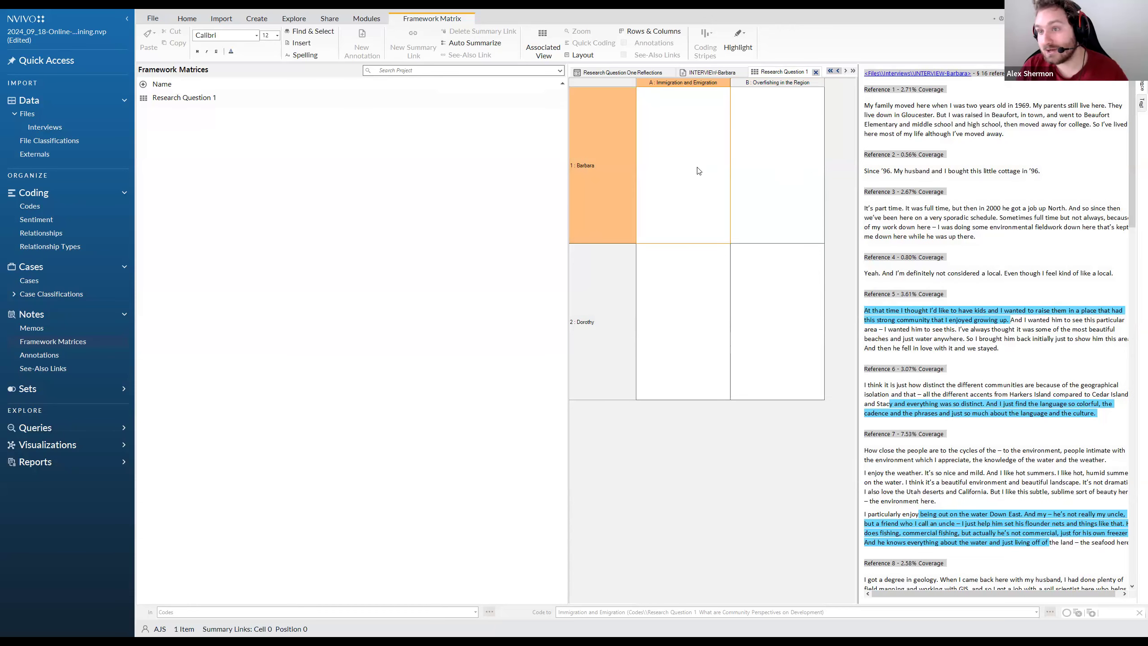
click(505, 190)
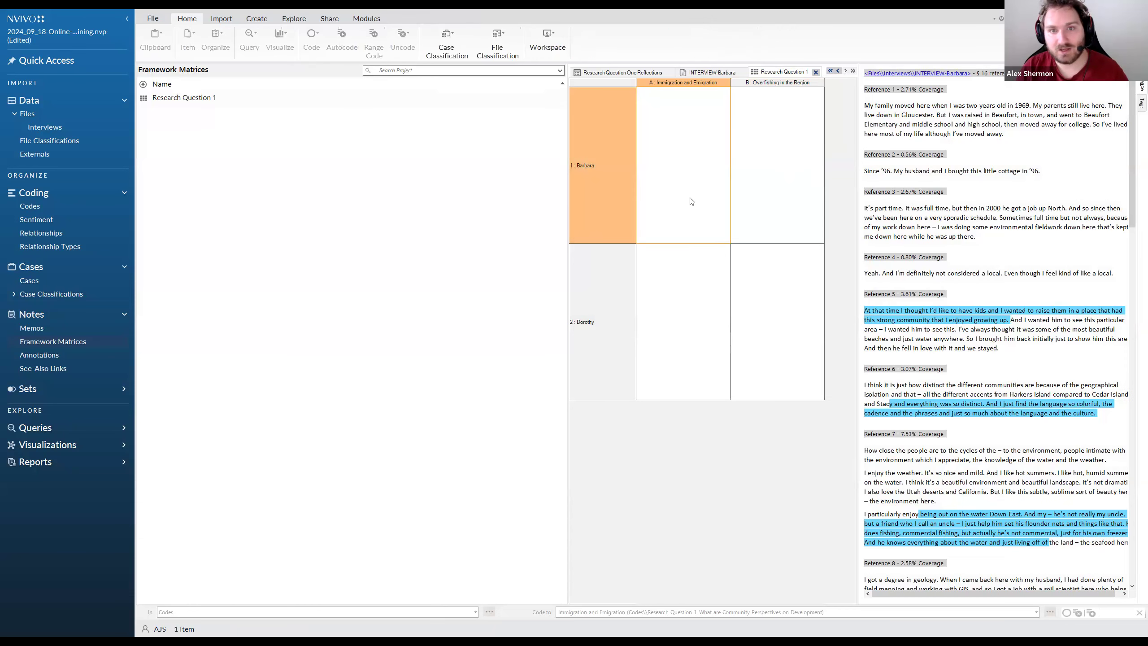
click(672, 170)
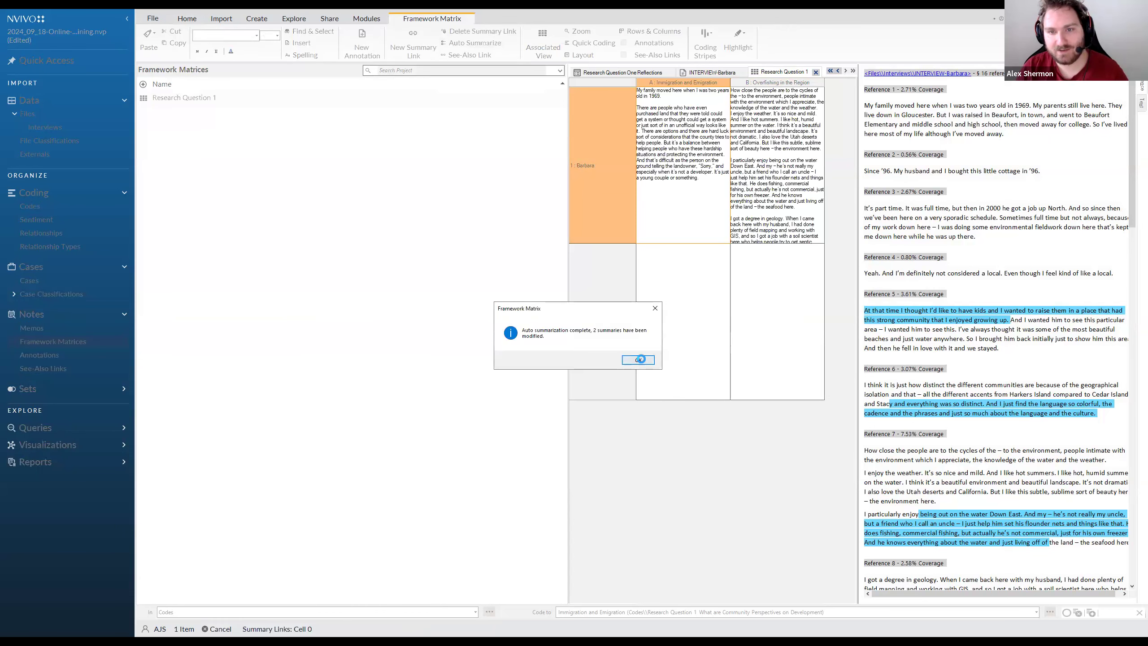
click(640, 359)
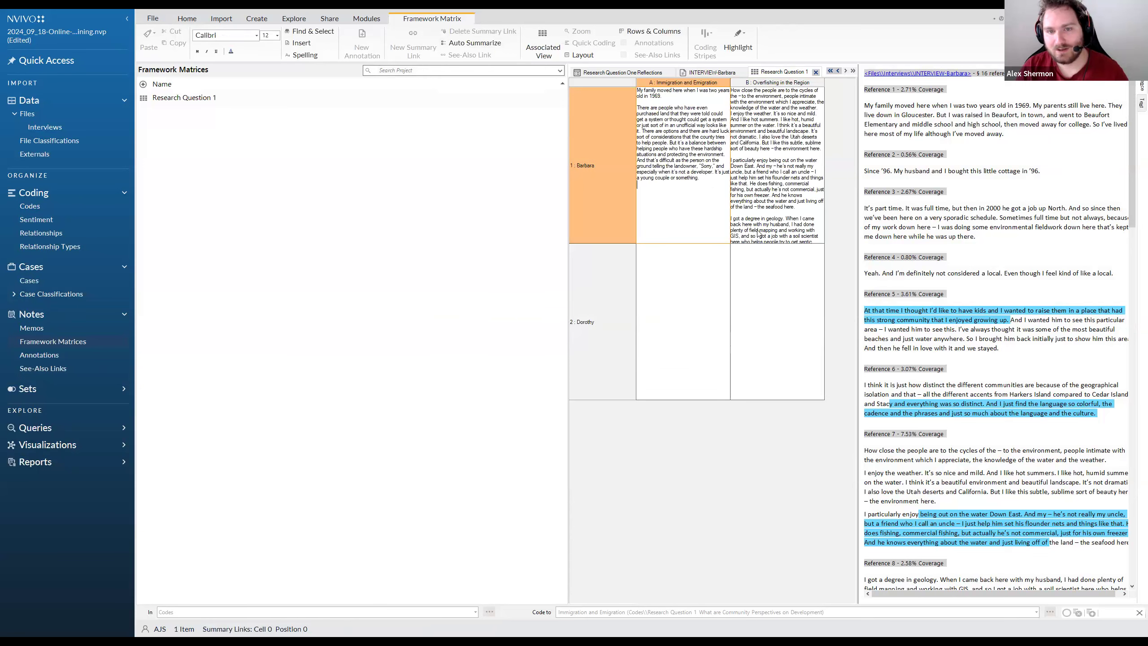
Review the generated summaries in the first case's Immigration and Emigration and Overfishing in the Region cells
click(708, 293)
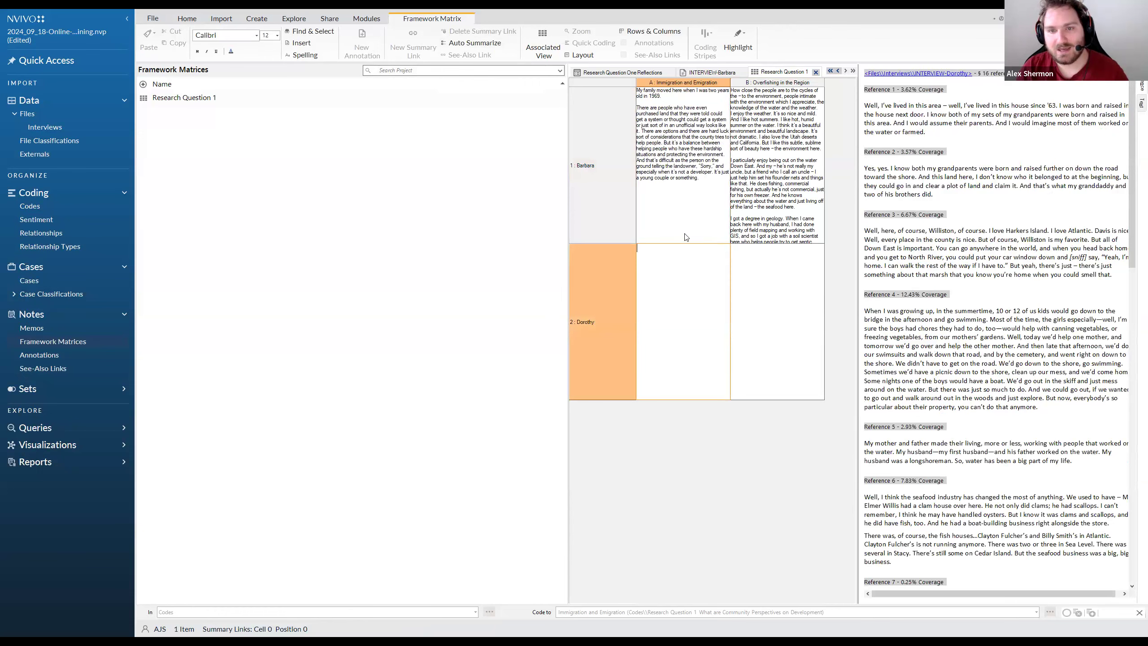
click(675, 225)
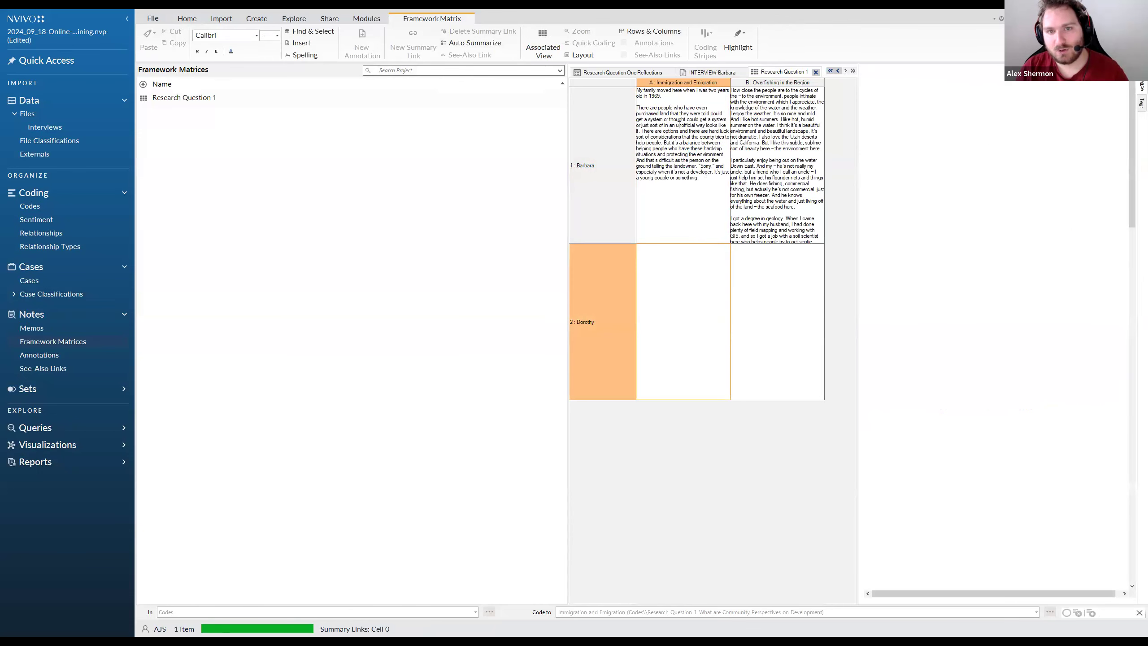
drag(702, 178, 632, 90)
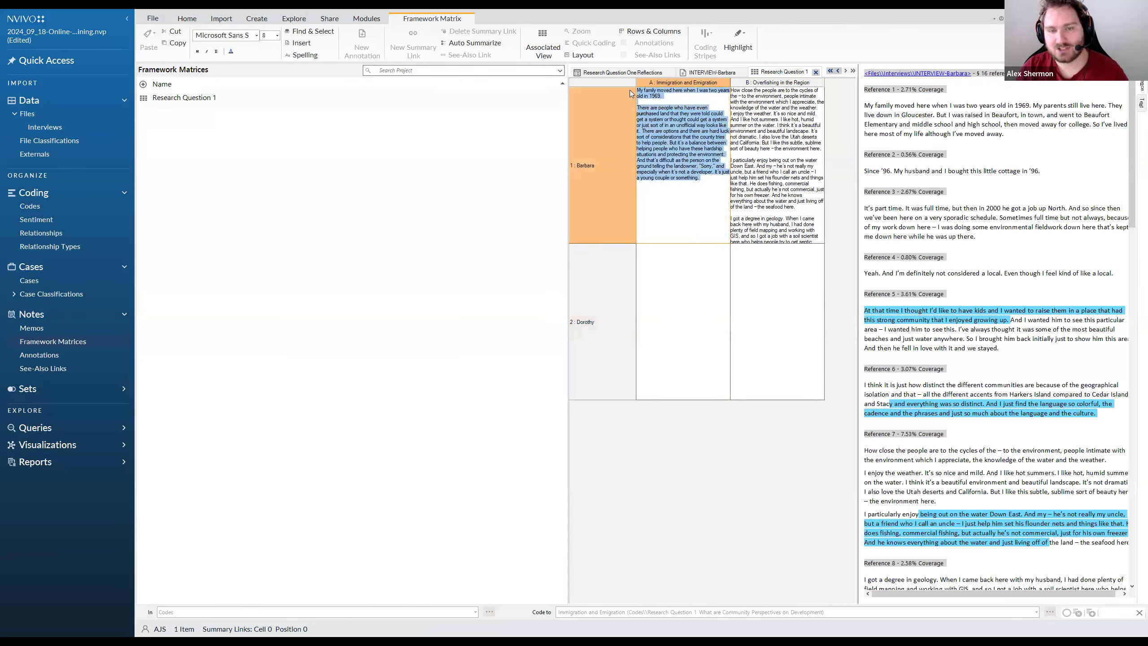
click(739, 97)
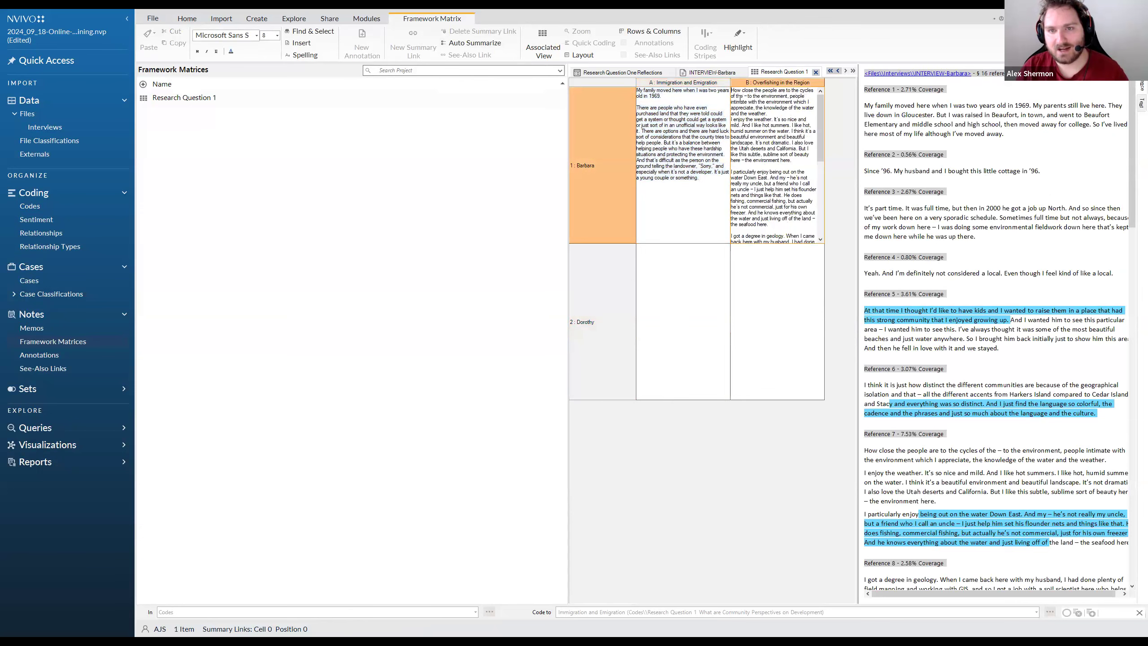
drag(735, 96, 802, 232)
click(797, 199)
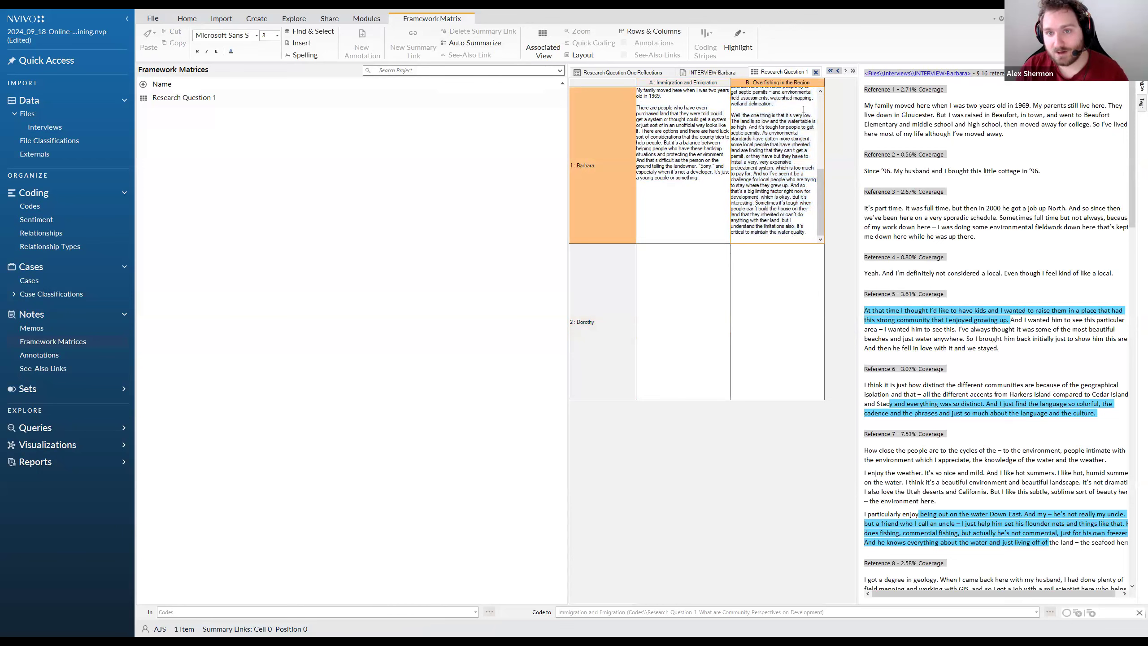
scroll(789, 226, up, 8)
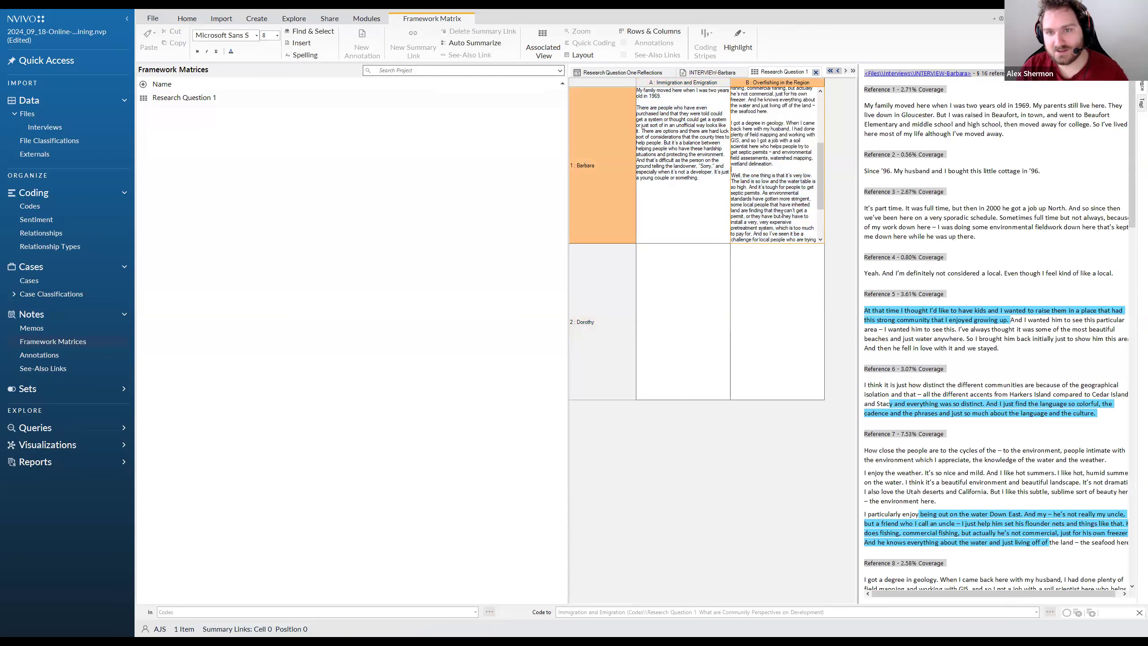
Add the note "You can also do some writing" below the summary in the first case's Immigration and Emigration cell
click(715, 180)
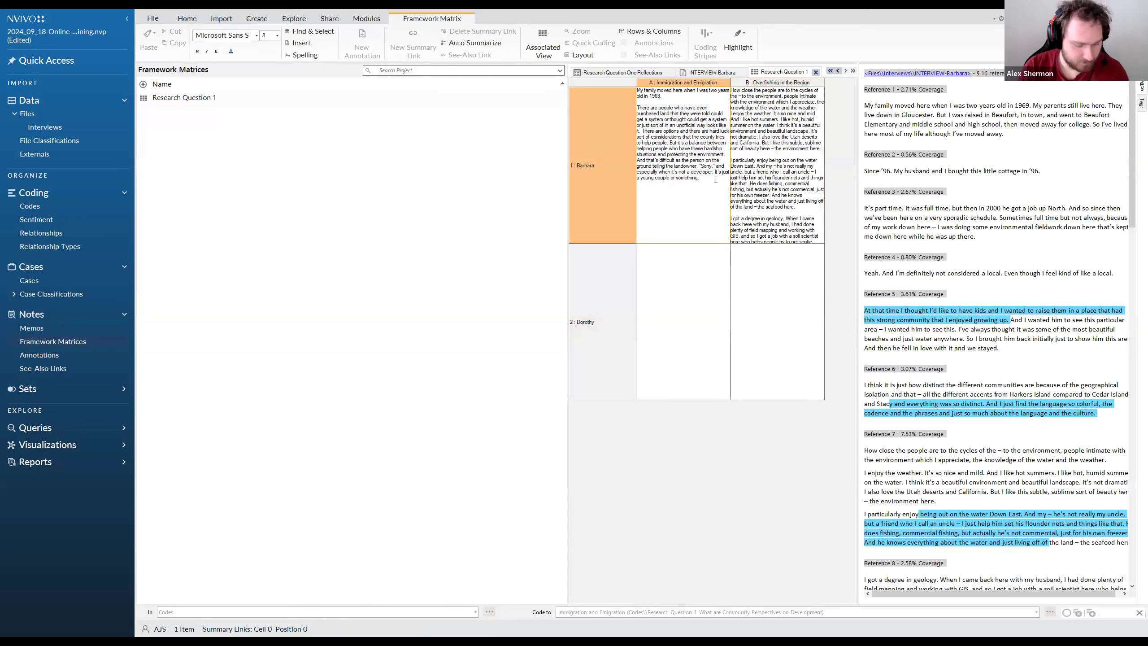
text(You can also so)
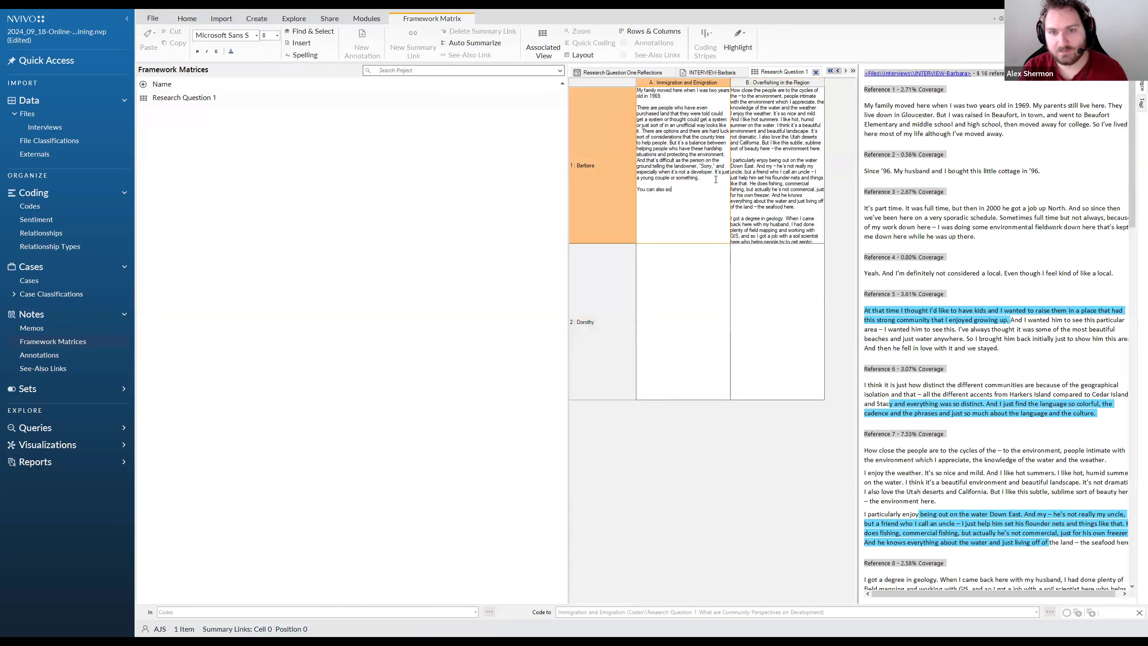
key(BackSpace)
key(BackSpace)
text(do some writn)
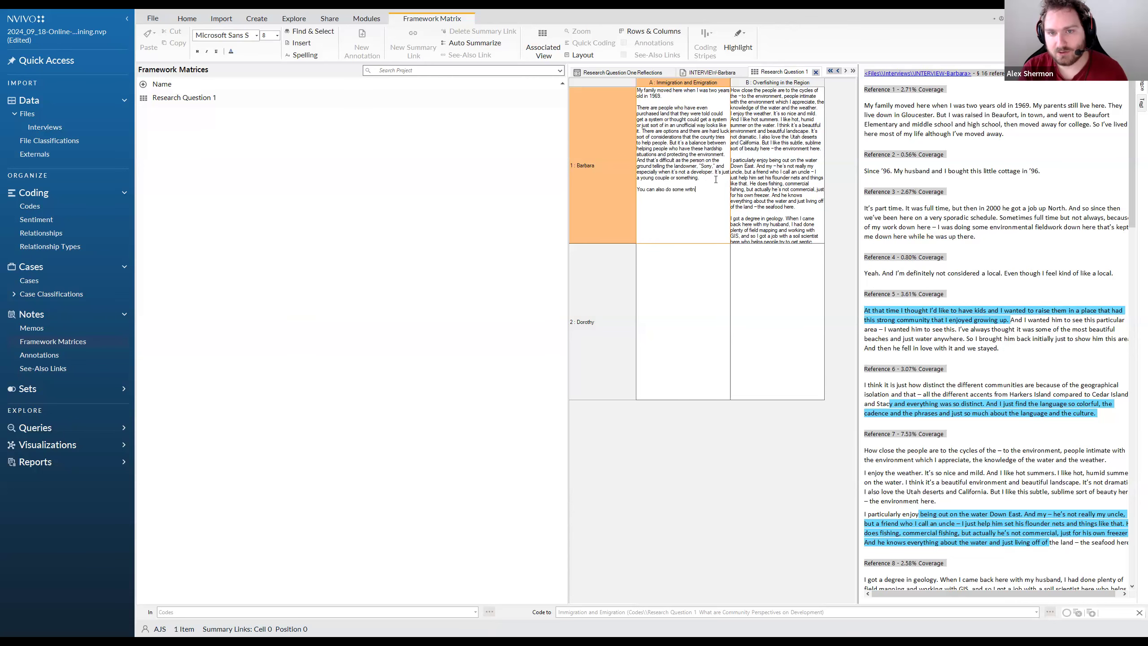
key(BackSpace)
text(ing)
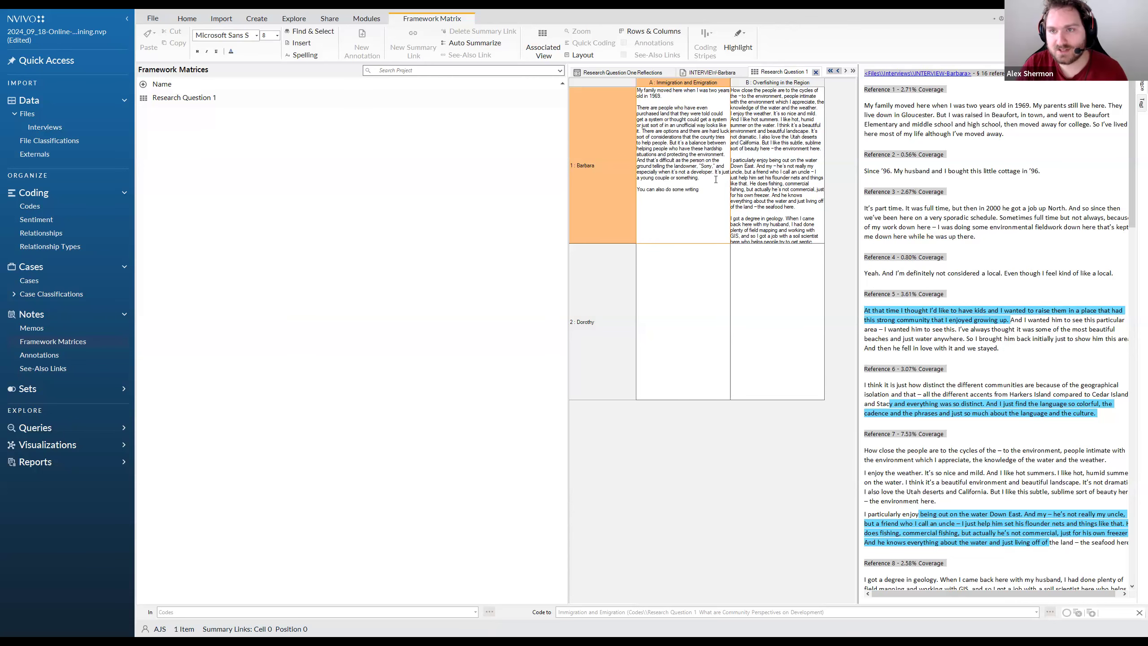
Examine the first interviewee's references in the associated view, down to Reference 16 and back to the start
click(936, 168)
scroll(946, 247, down, 18)
scroll(946, 246, down, 15)
drag(1115, 388, 861, 296)
scroll(988, 342, up, 9)
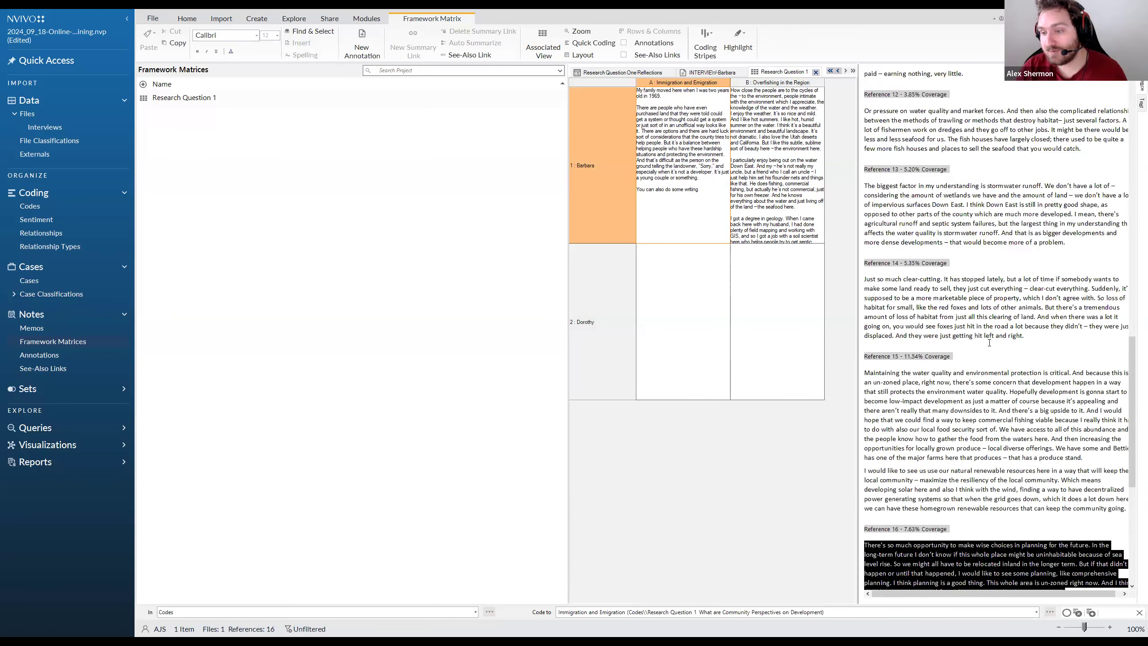
click(920, 437)
scroll(909, 339, up, 10)
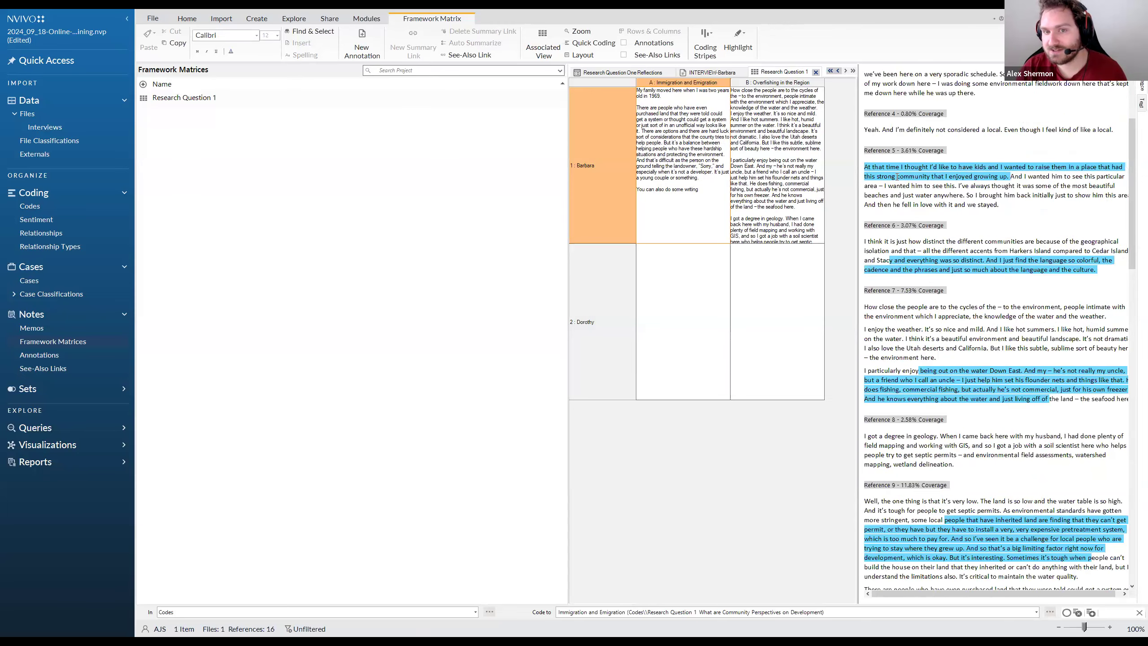
scroll(936, 221, up, 3)
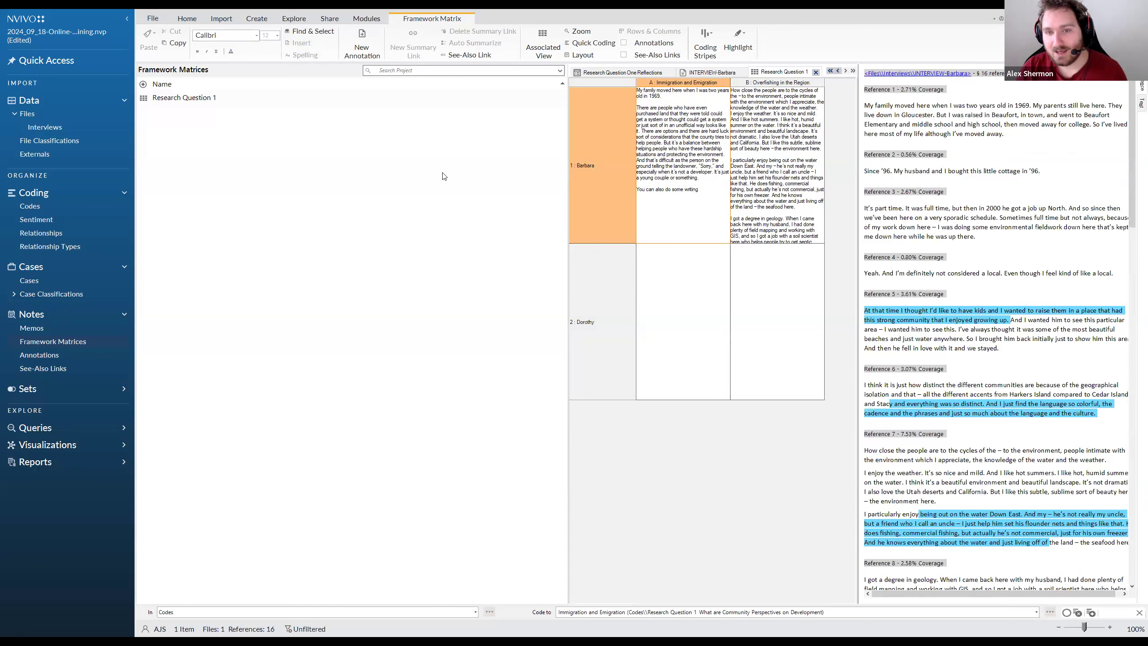
Check the file formats offered for exporting the Research Question 1 framework matrix, and leave without exporting
click(701, 190)
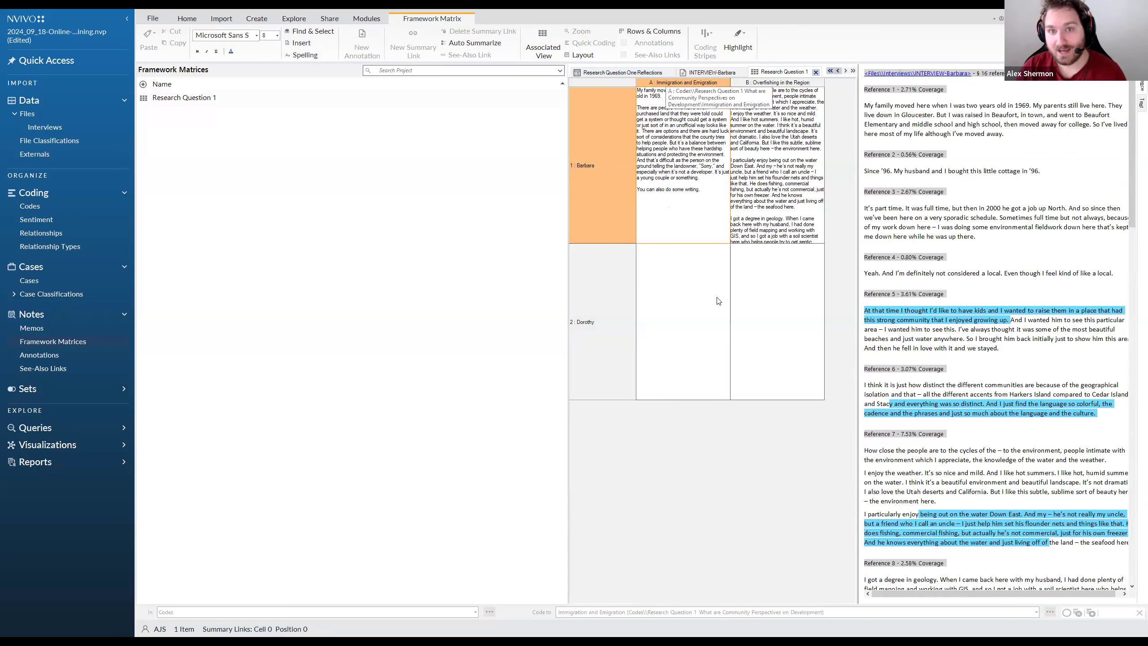
click(707, 271)
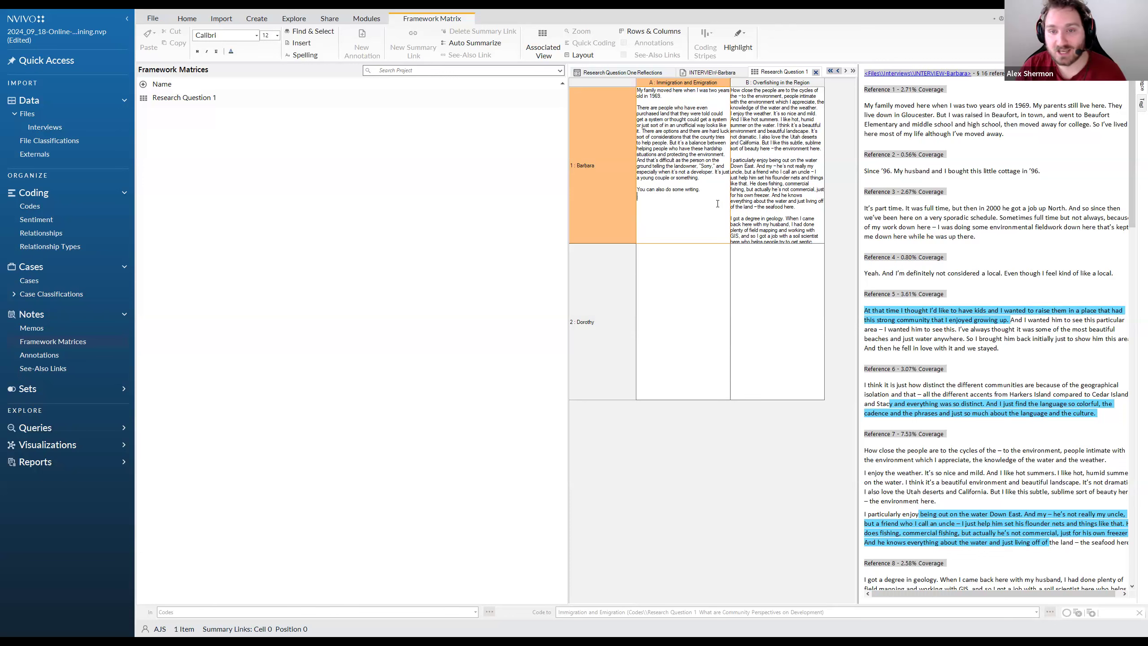
right_click(698, 211)
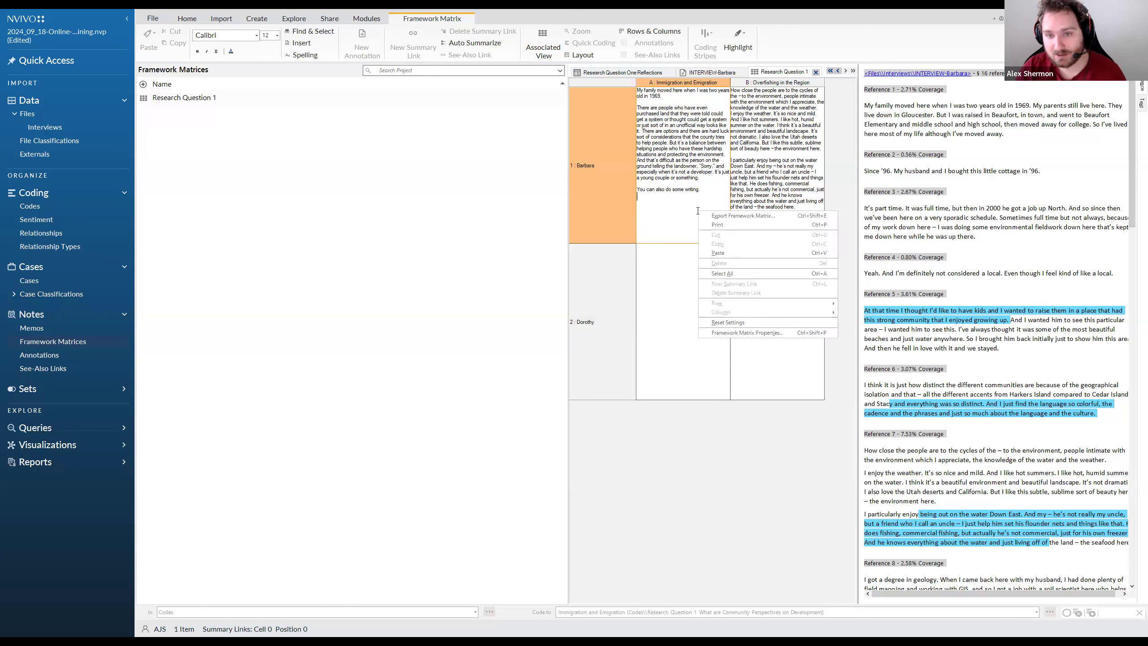
click(803, 216)
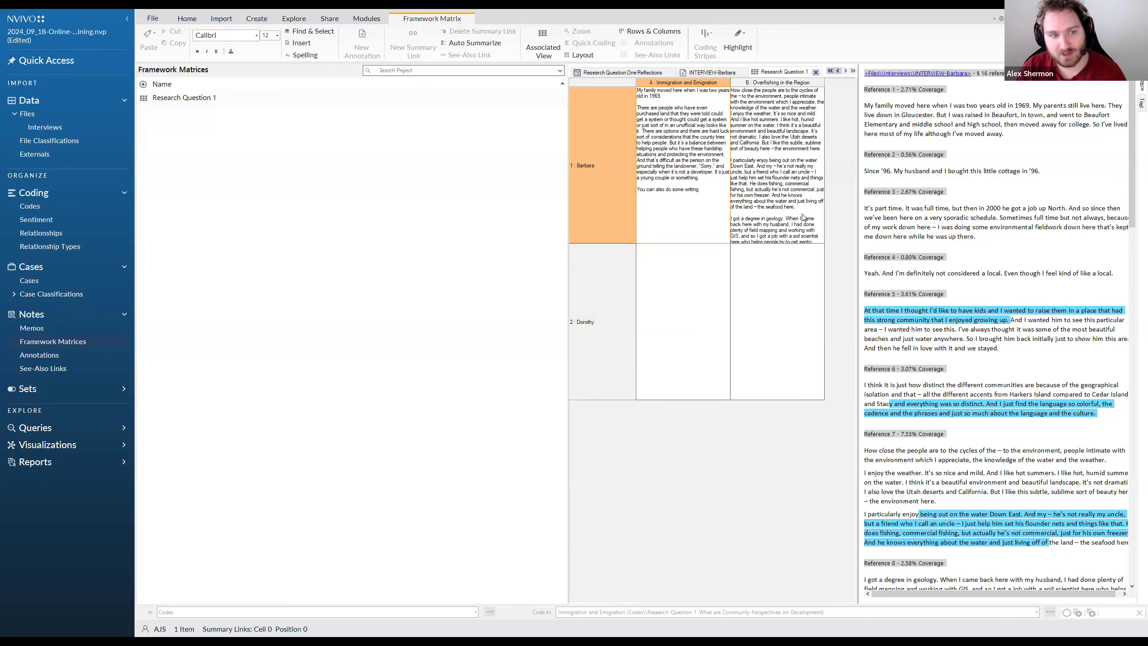
click(146, 298)
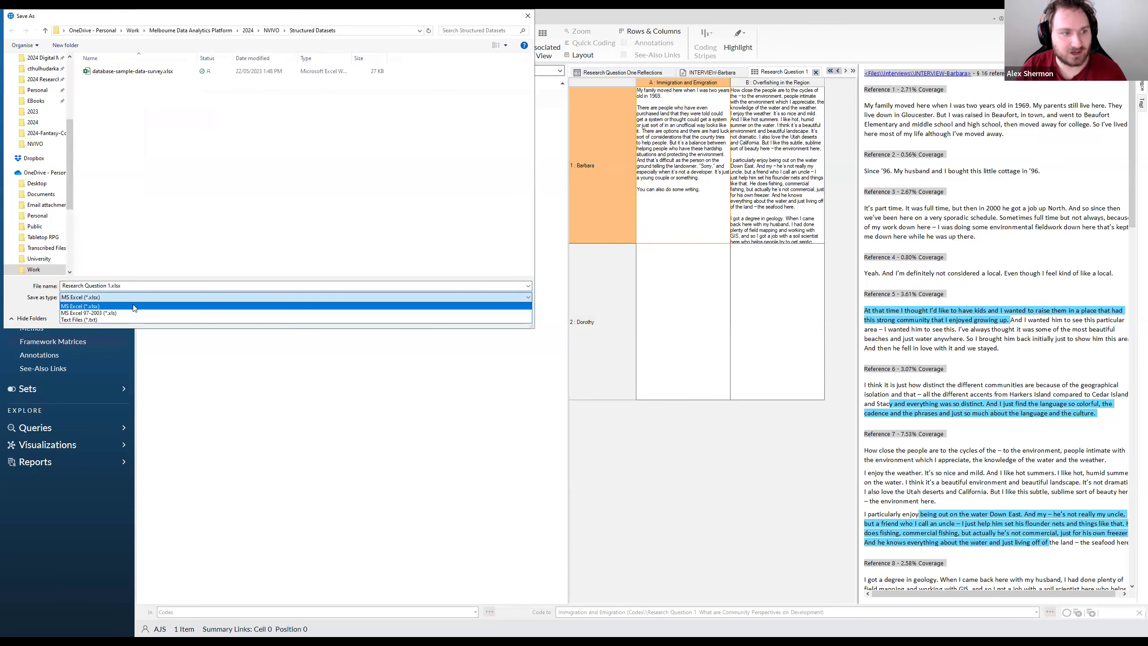
click(208, 307)
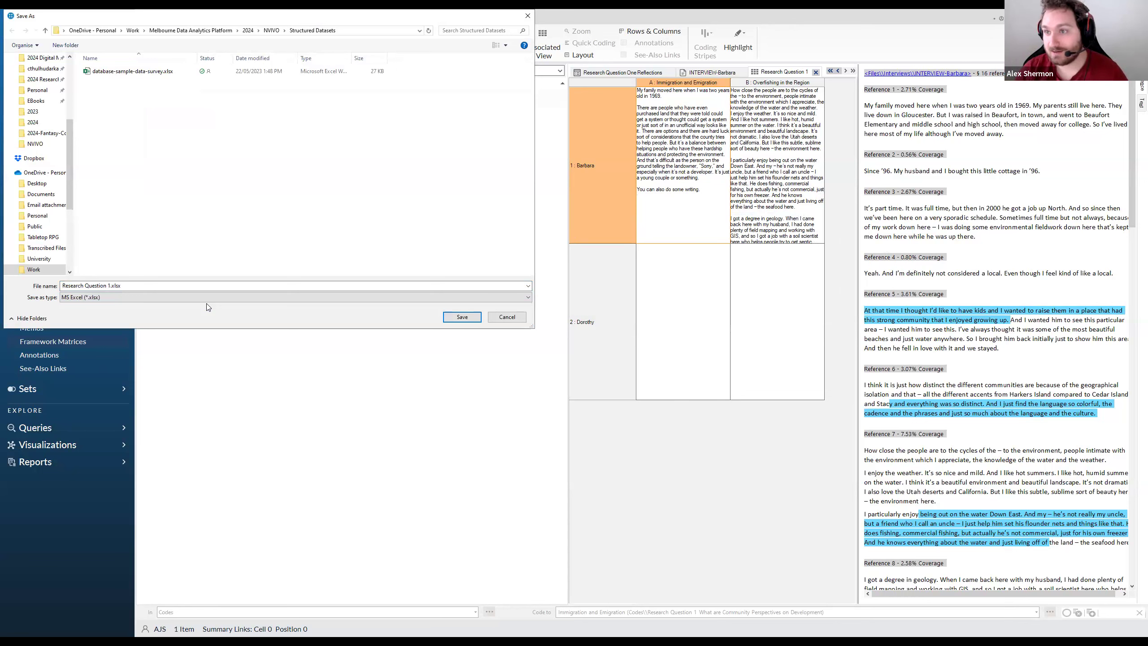
click(507, 317)
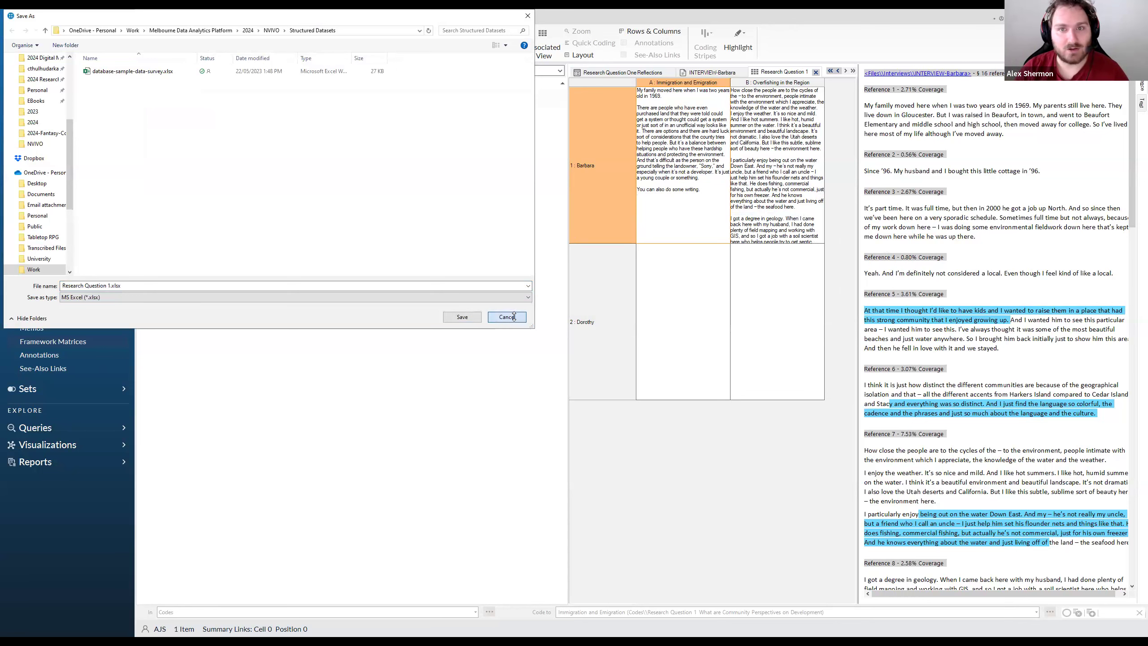
Review the coded text in the first case's Immigration and Emigration cell and the full Overfishing in the Region summary
drag(698, 178, 635, 105)
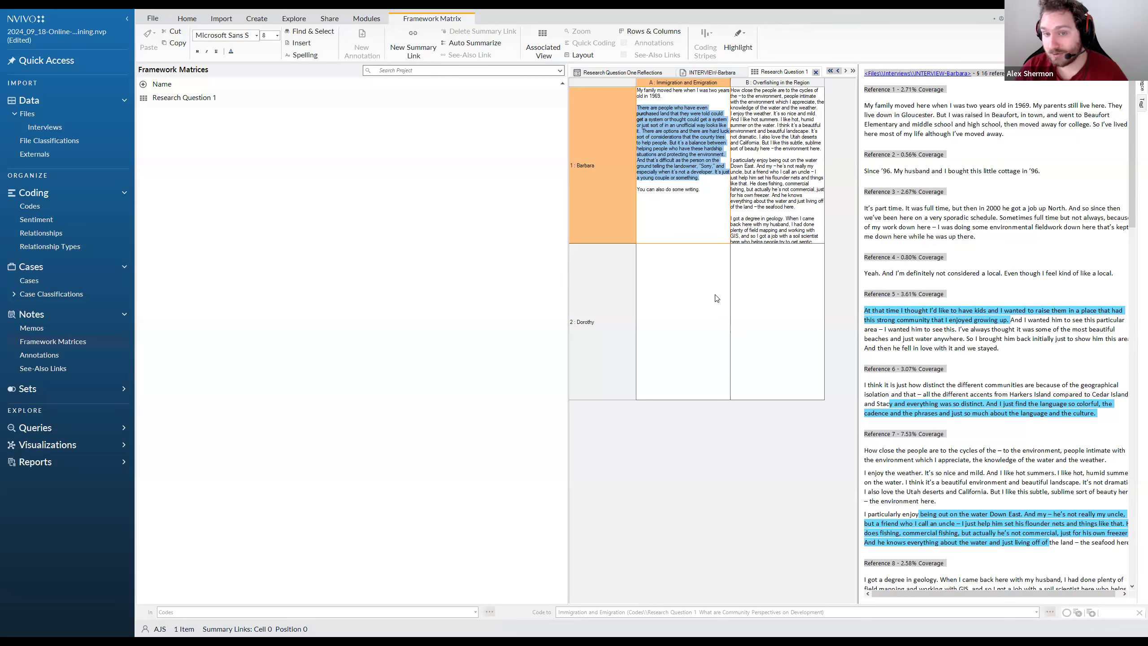
click(805, 211)
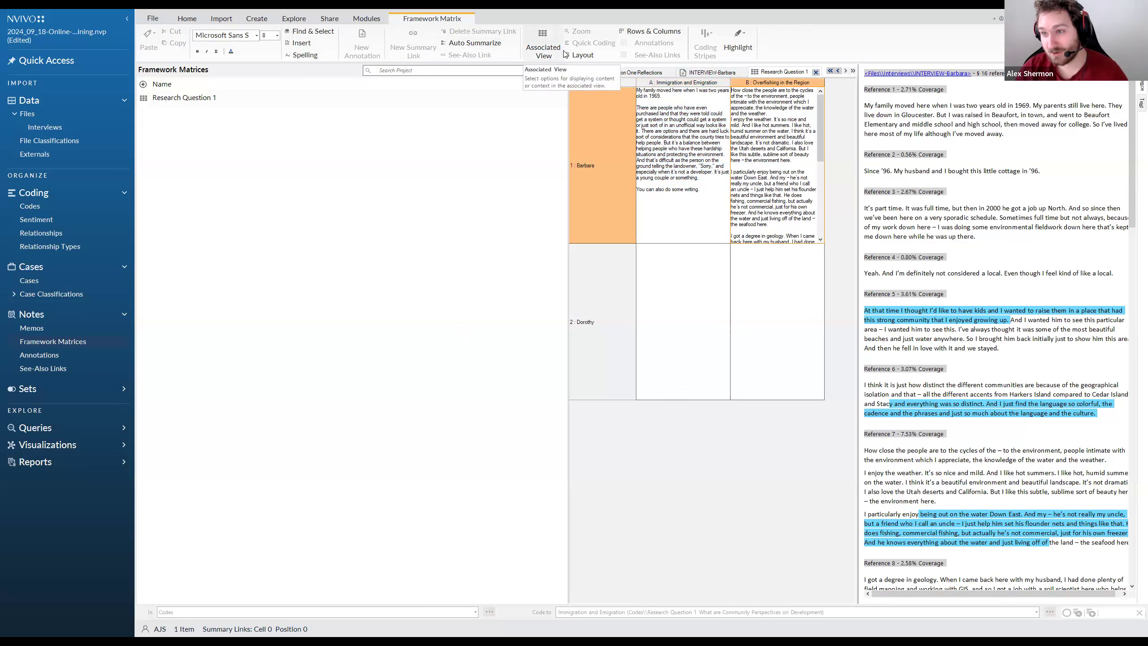
click(293, 18)
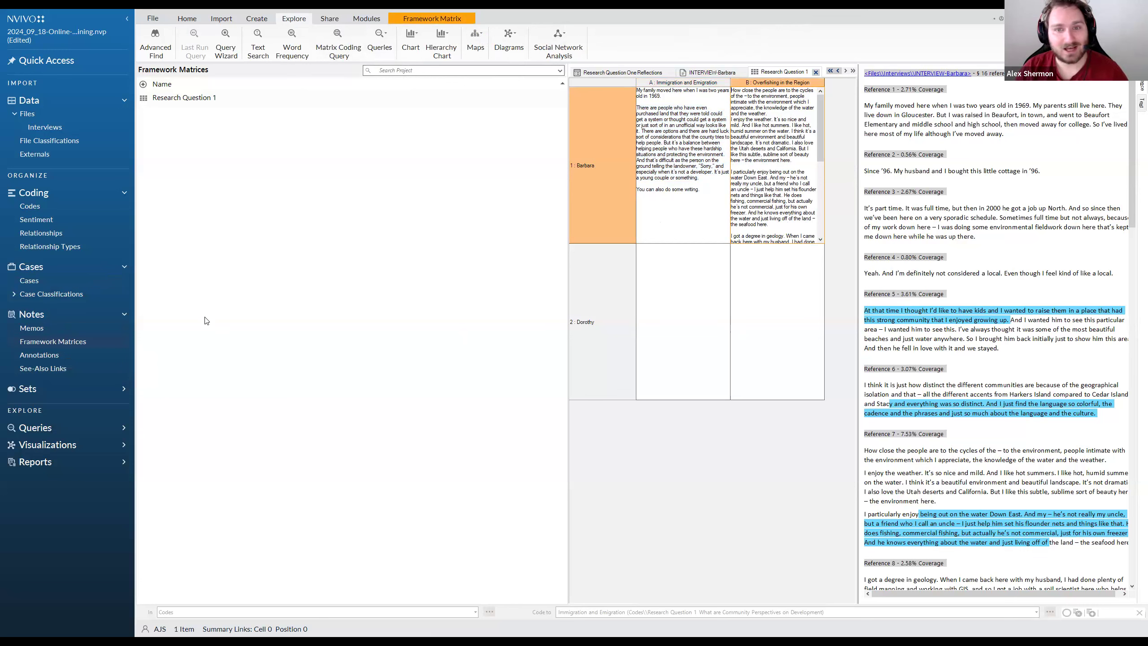
scroll(774, 220, down, 10)
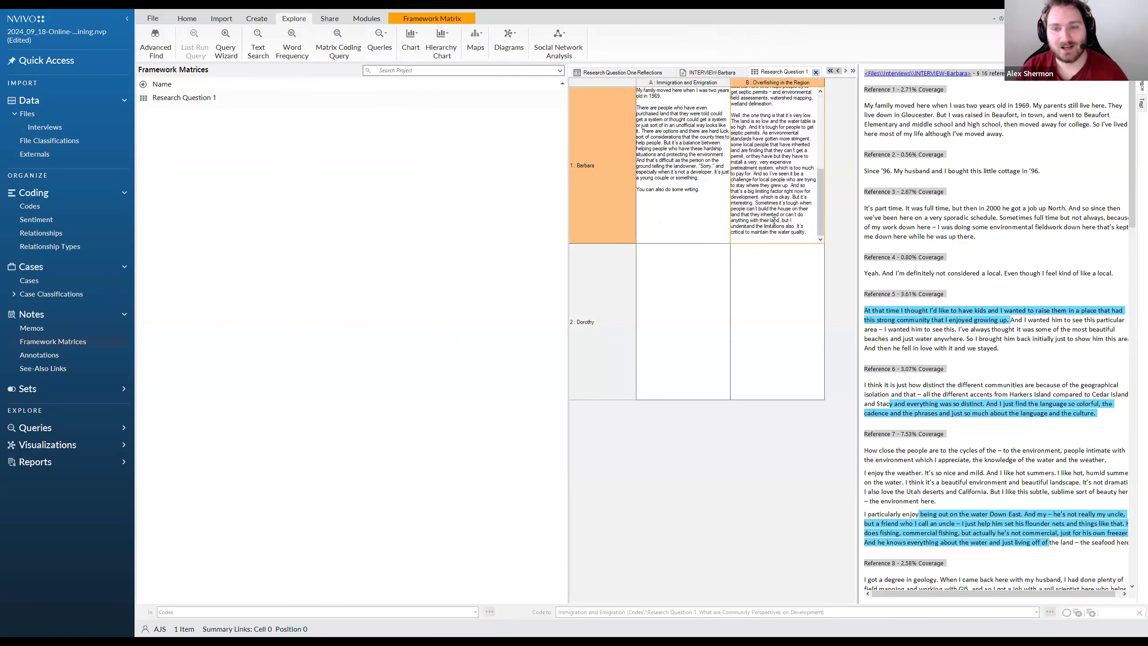
scroll(774, 212, up, 5)
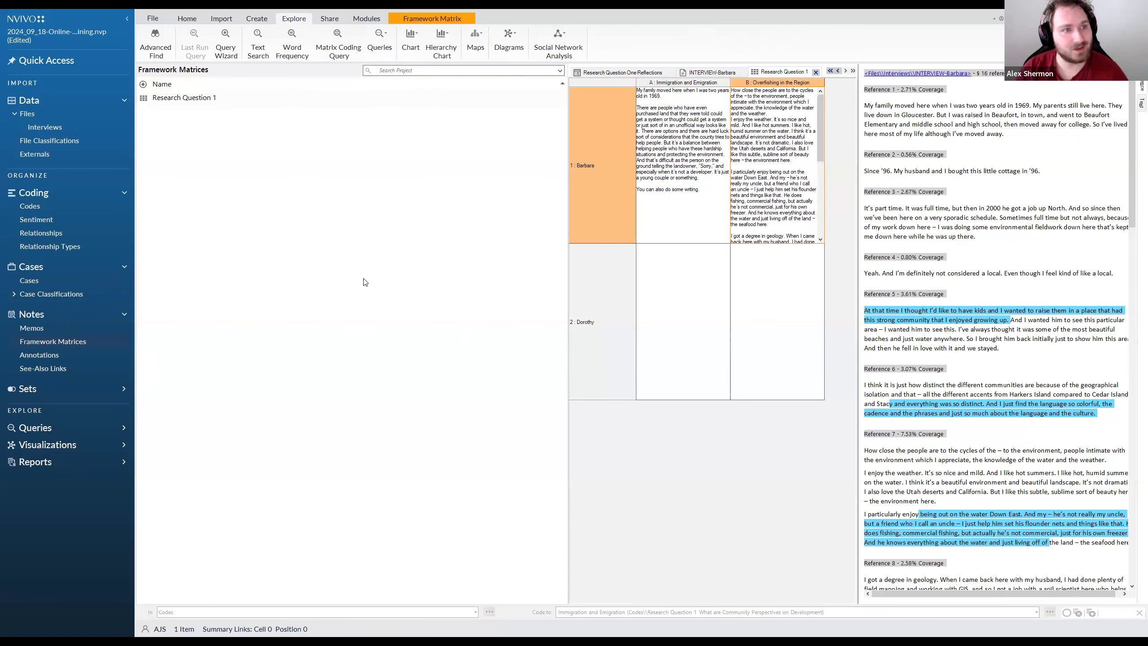
Inspect the matrix's case rows and code columns, and show the second case's references for its Immigration and Emigration cell
click(606, 314)
click(665, 83)
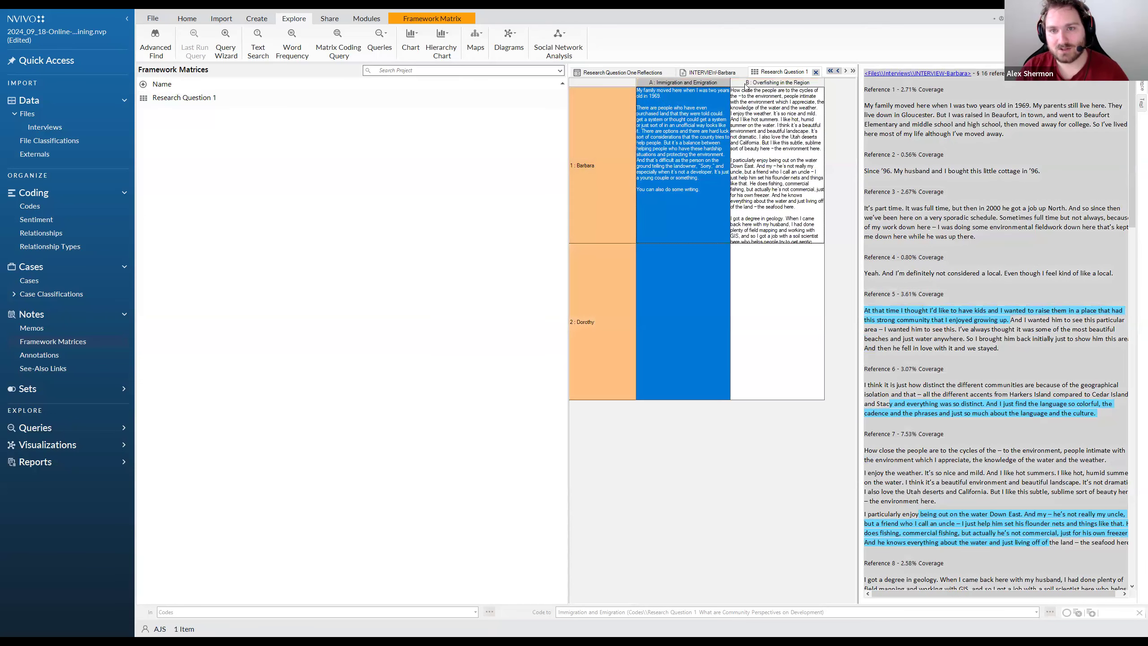
click(768, 84)
click(611, 171)
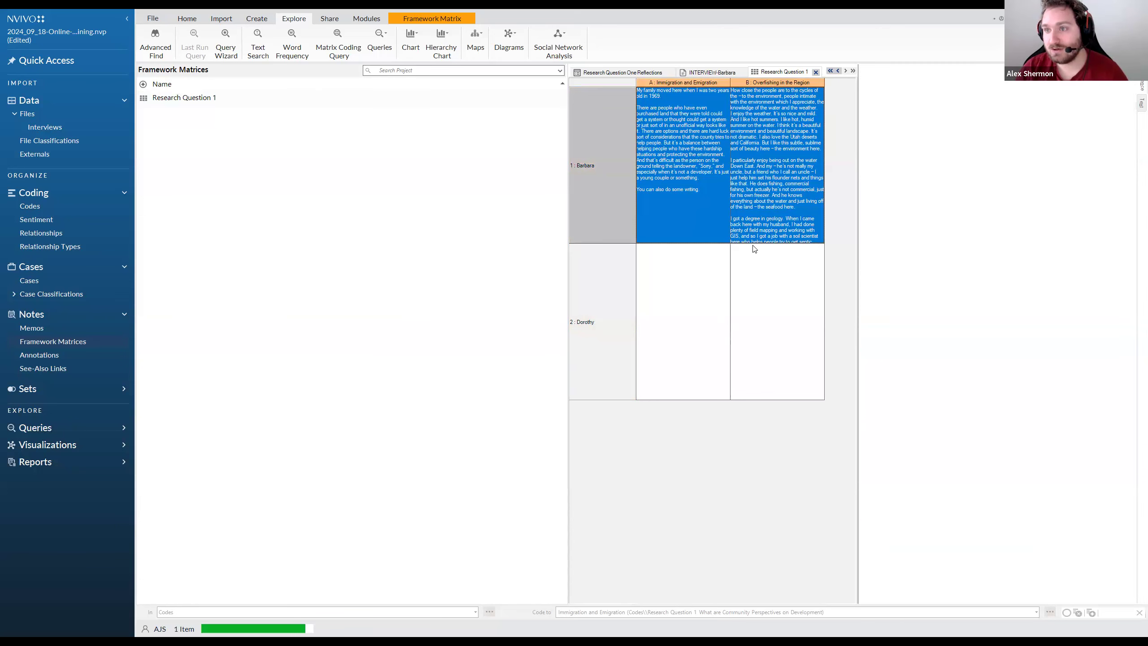
click(672, 255)
right_click(675, 255)
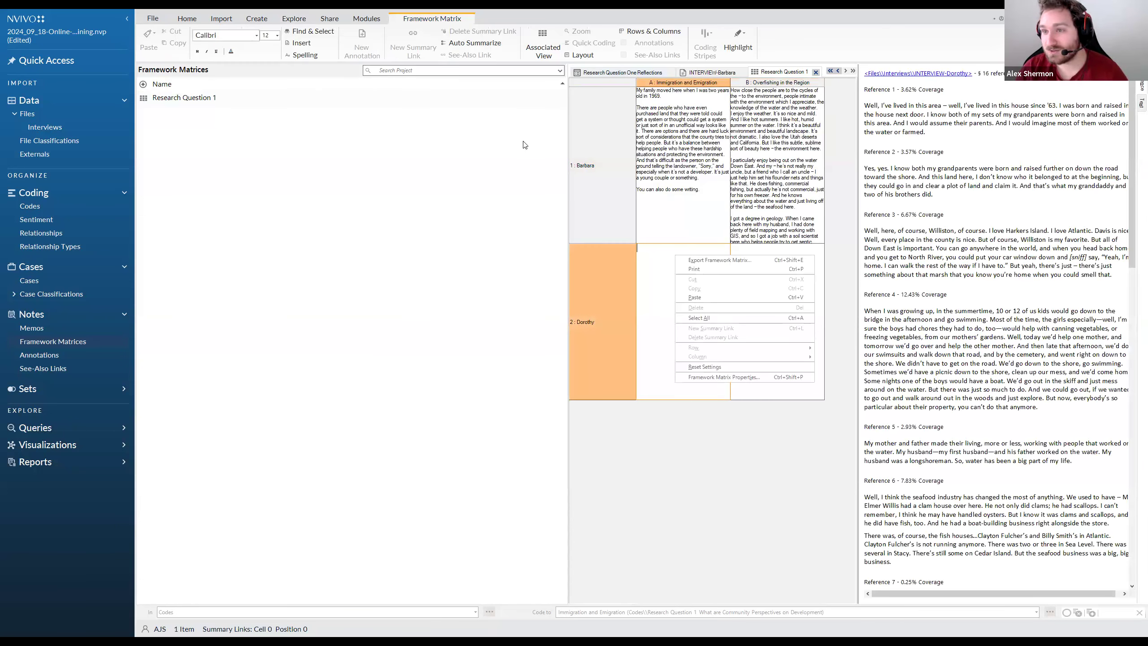
click(627, 239)
click(693, 287)
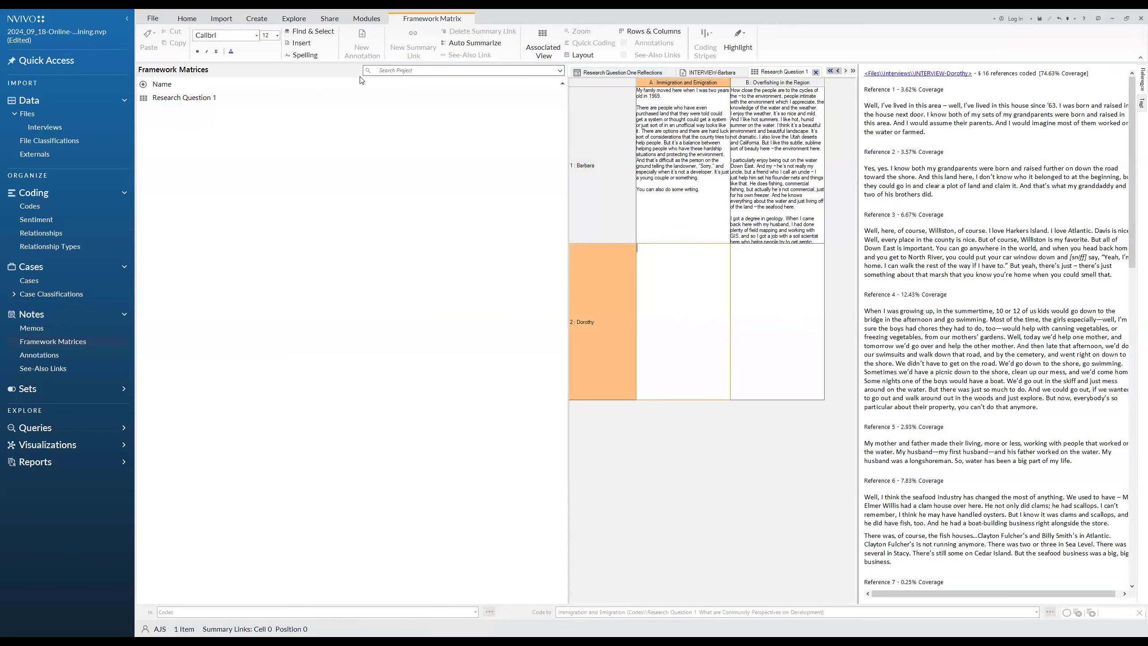
Examine the first case's references in the associated view and return to Reference 1
click(697, 197)
scroll(1063, 433, down, 15)
scroll(1063, 432, up, 10)
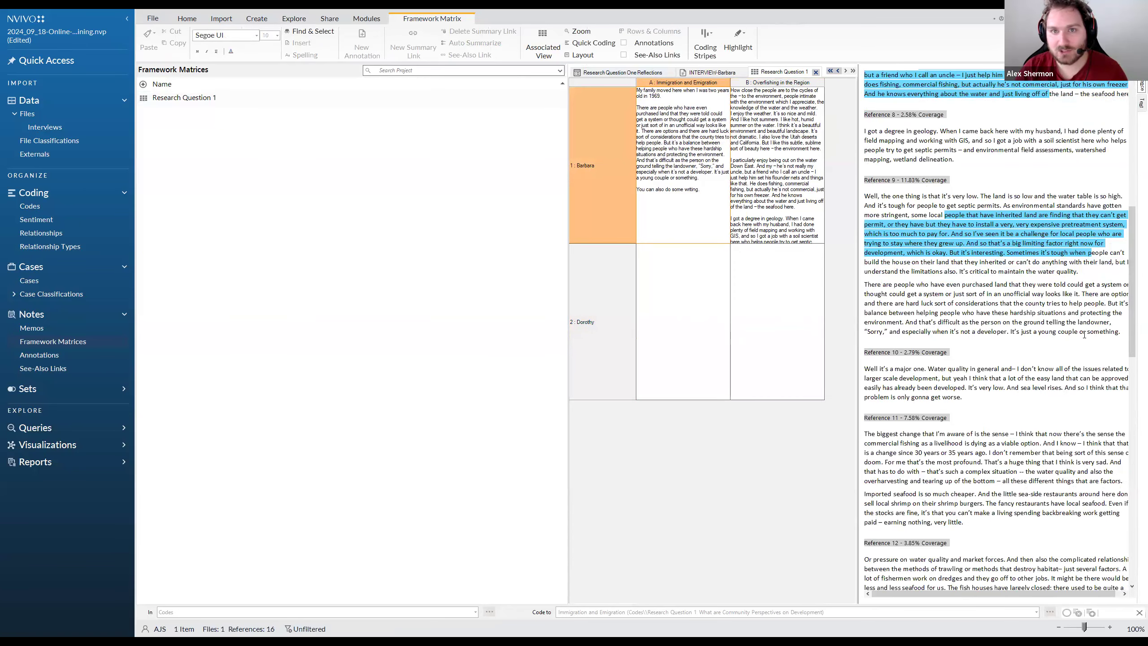
scroll(965, 262, up, 8)
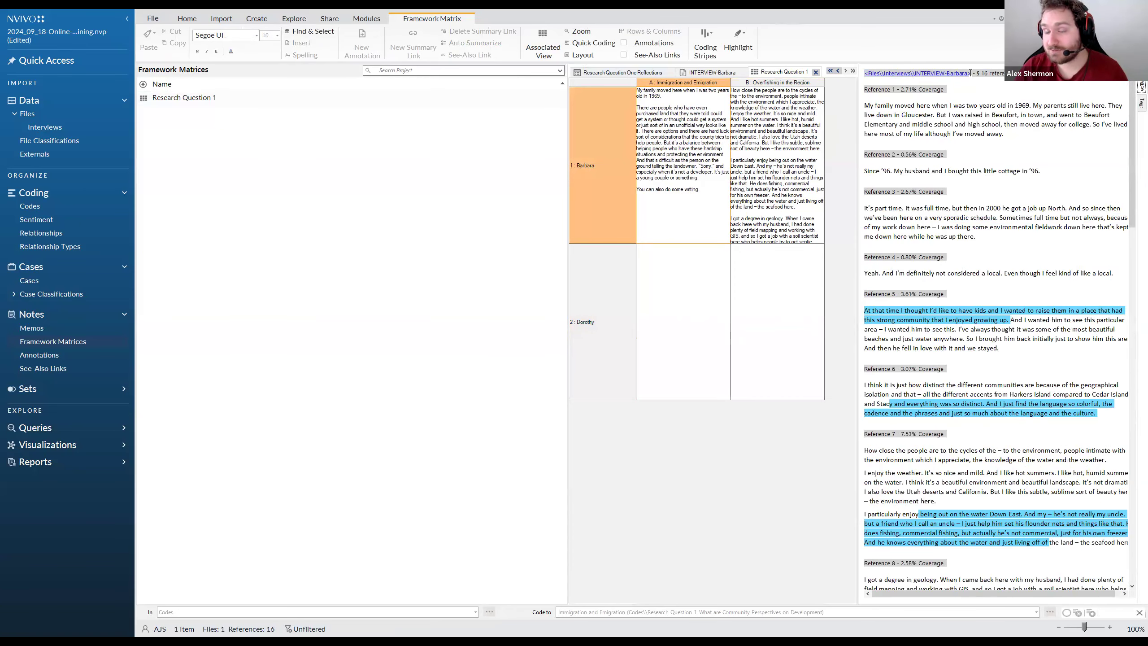
Delete the note "You can also do some writing" from the first case's Immigration and Emigration cell
click(671, 202)
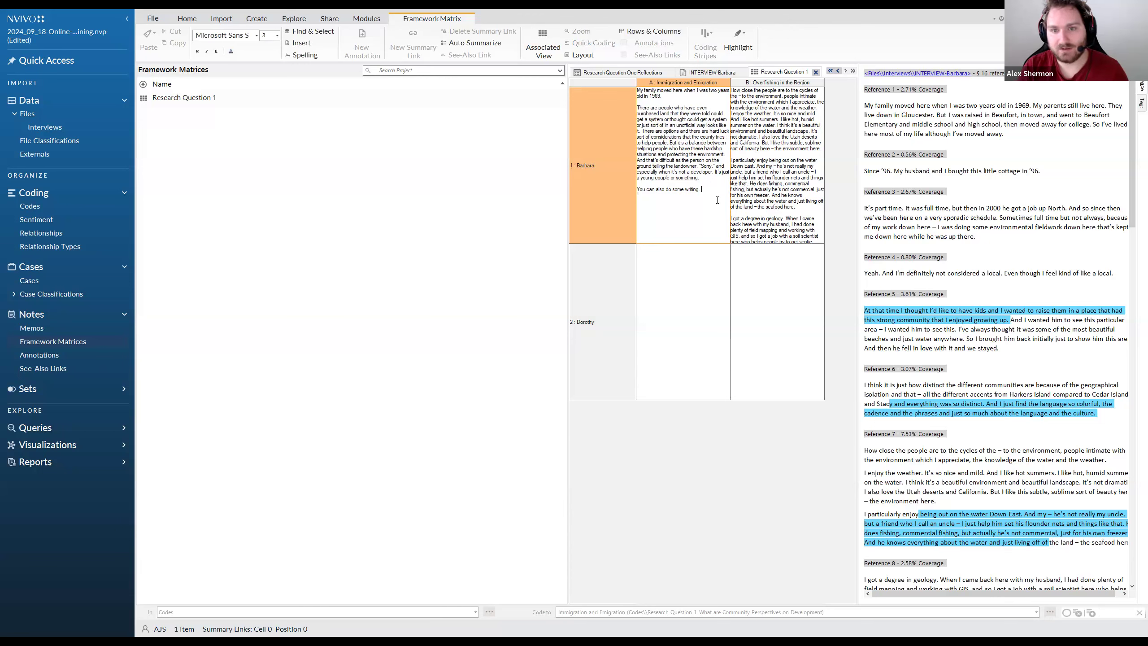
key(BackSpace)
key(BackSpace)
key(BackSpace)
key(BackSpace)
key(BackSpace)
key(BackSpace)
key(BackSpace)
key(BackSpace)
key(BackSpace)
key(BackSpace)
key(BackSpace)
key(BackSpace)
key(BackSpace)
key(BackSpace)
key(BackSpace)
key(BackSpace)
key(BackSpace)
key(BackSpace)
key(BackSpace)
key(BackSpace)
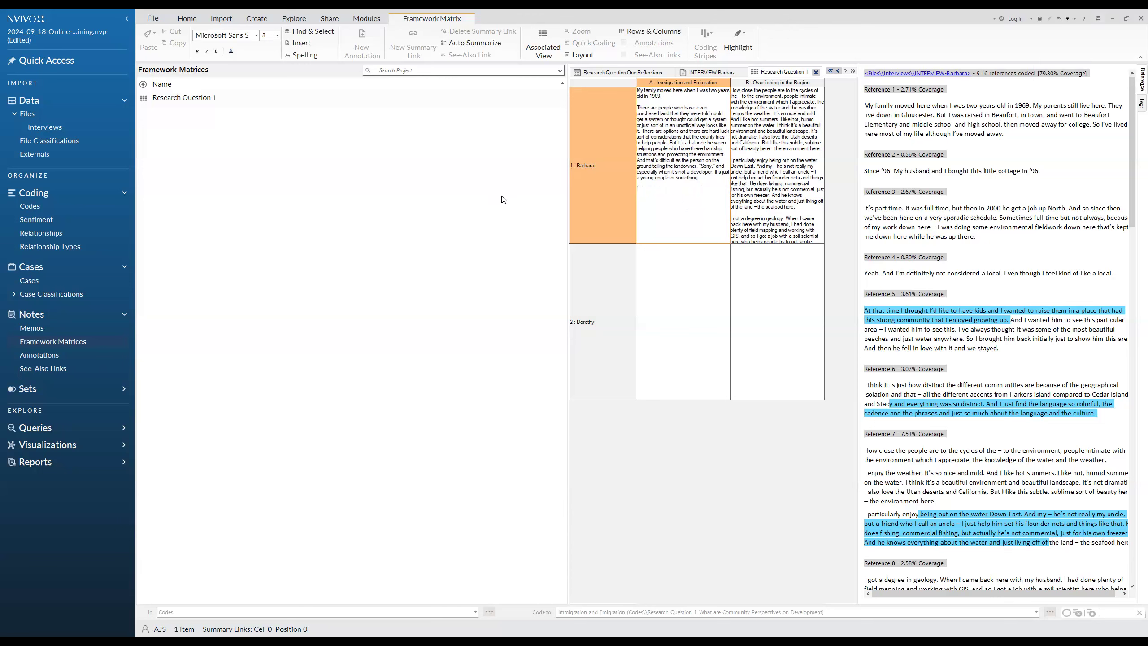
Open the first interview's transcript from the Interviews folder
click(58, 128)
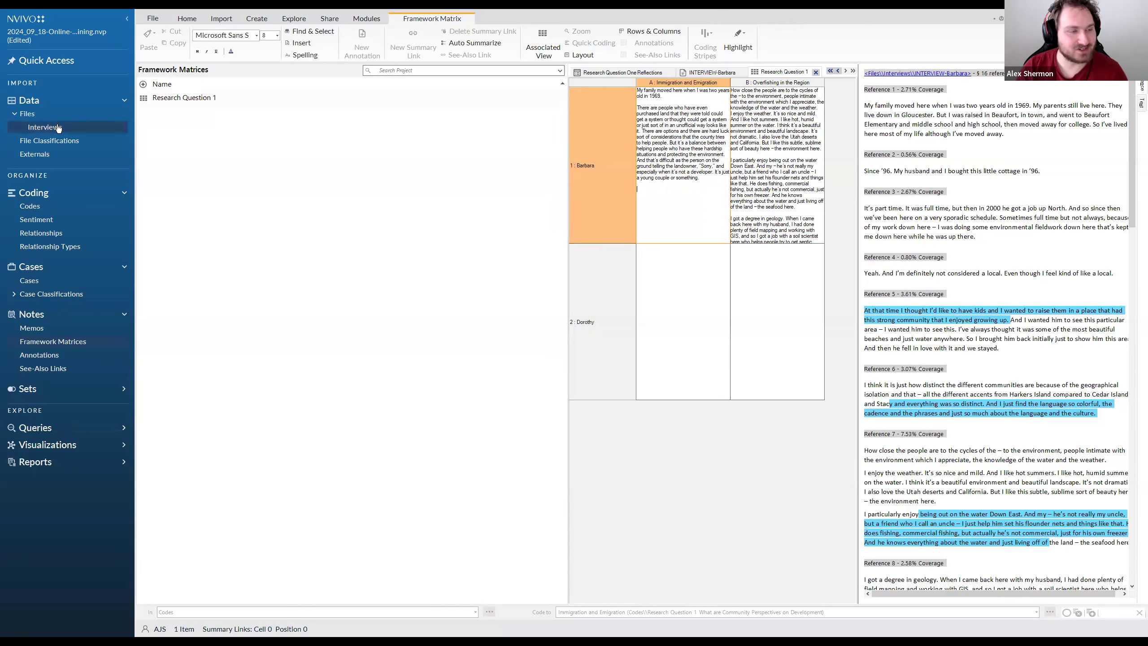
double_click(194, 98)
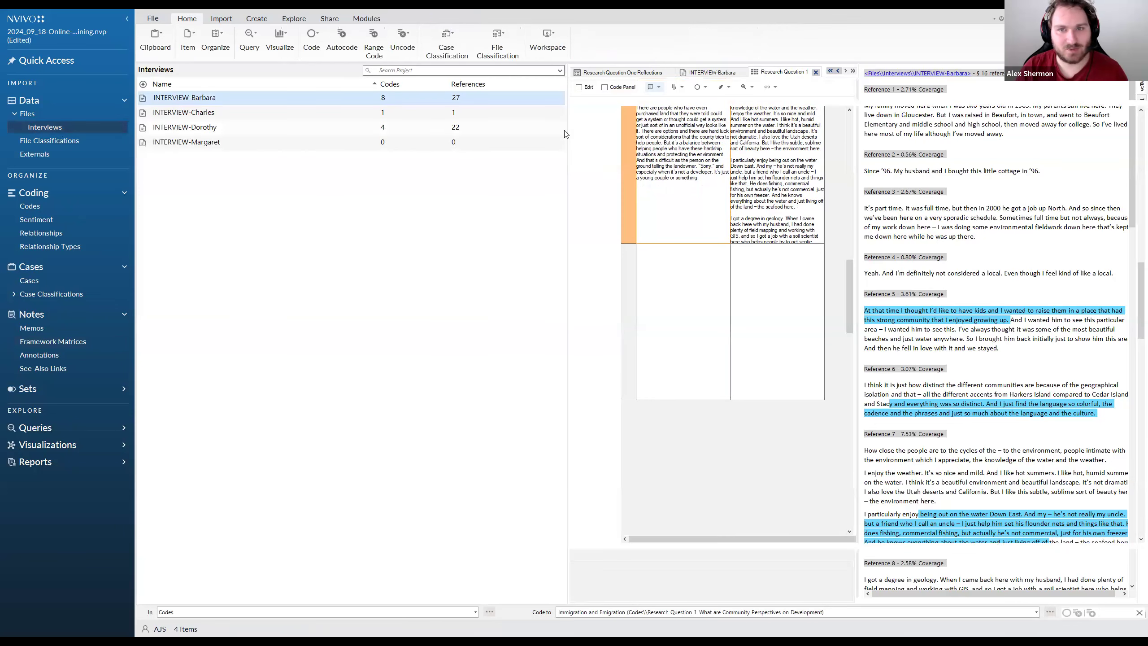
scroll(596, 142, down, 10)
scroll(595, 142, up, 5)
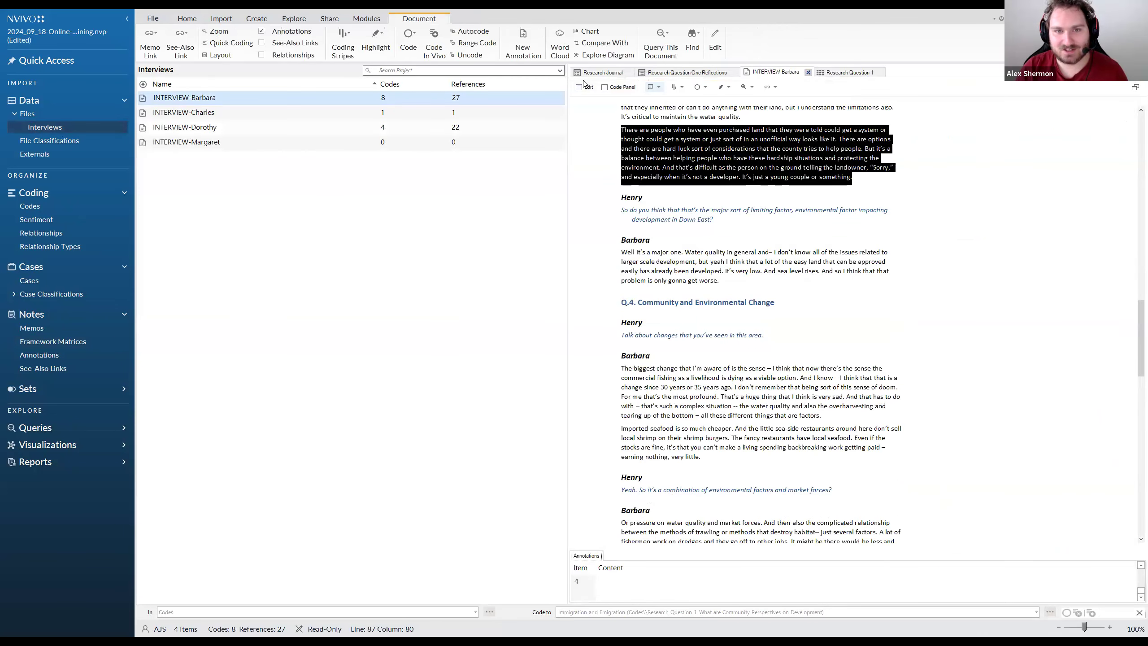
Add the line "Add some more text." before the interviewer's limiting-factor question in the transcript, and return the transcript to read-only
click(579, 87)
click(862, 177)
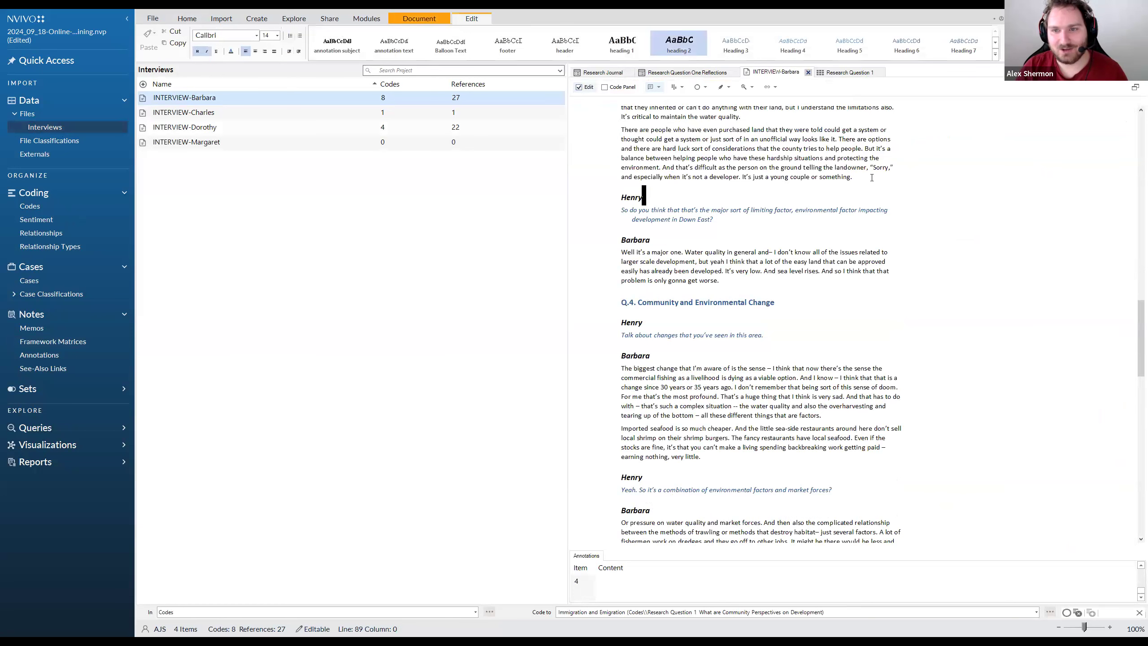
key(Return)
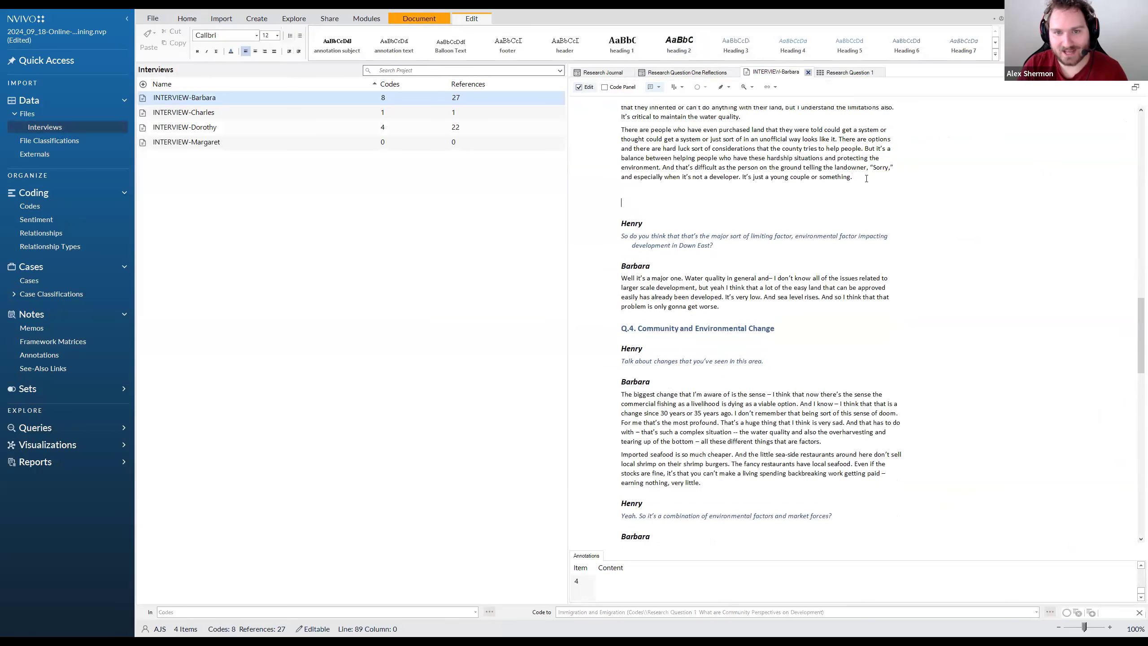
text(Add )
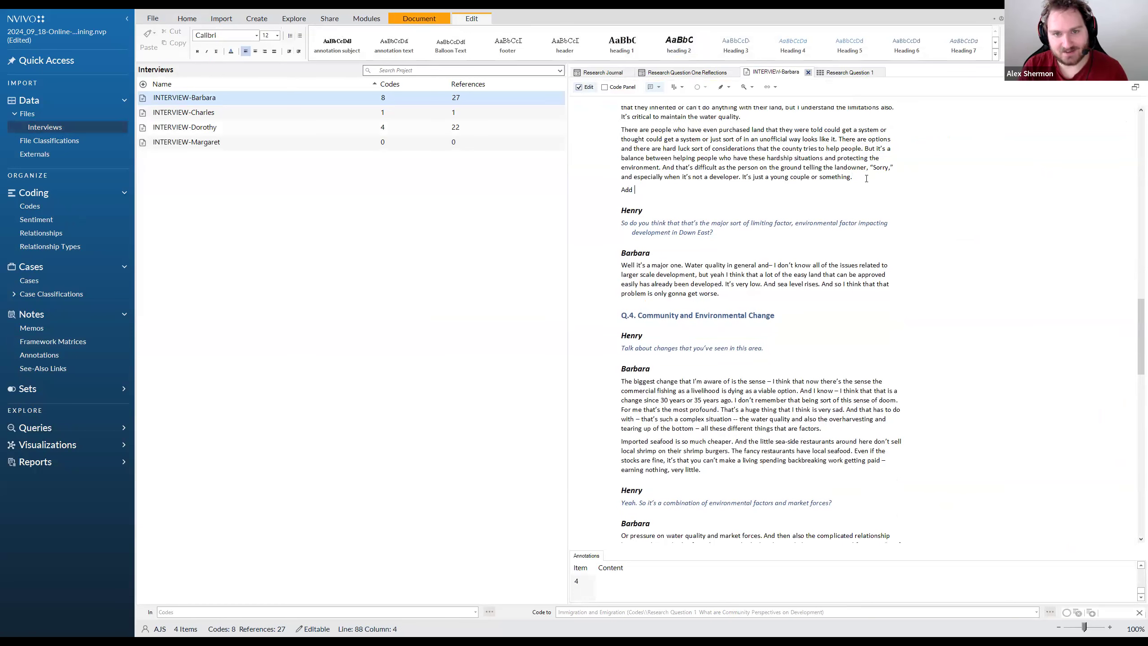
text(some more text.)
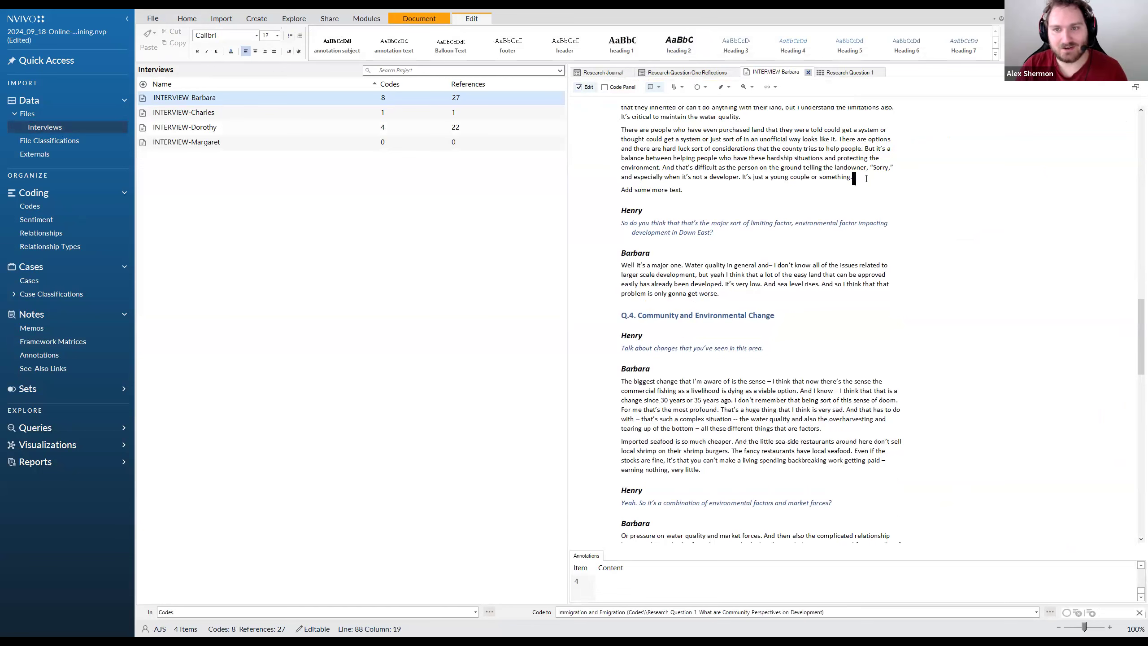
click(866, 178)
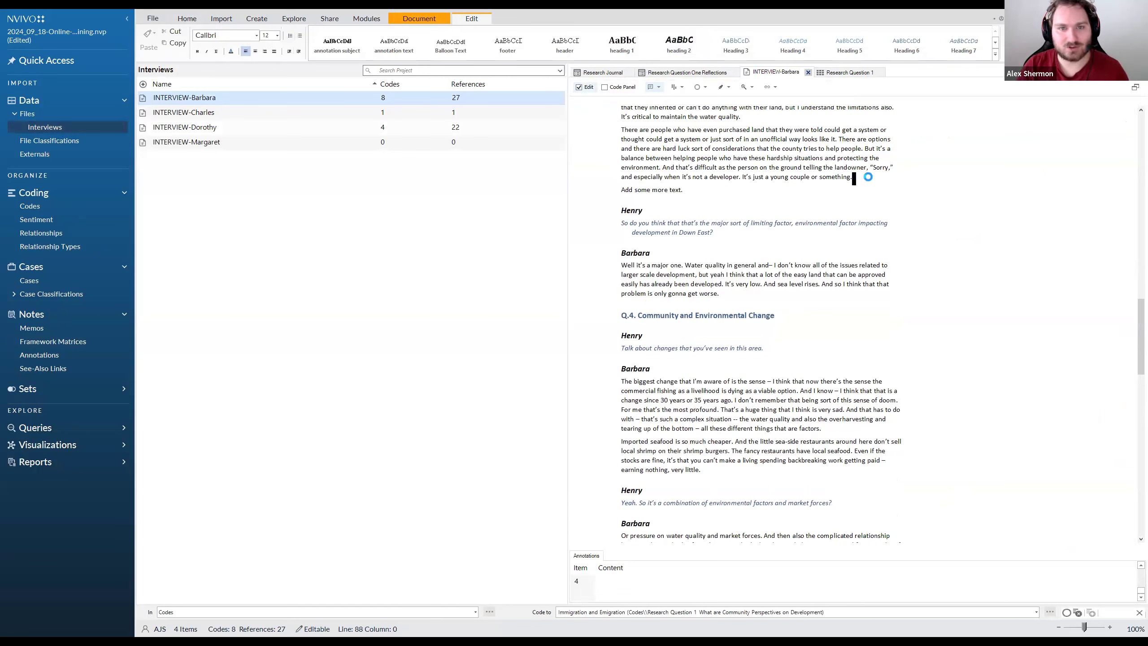
click(581, 87)
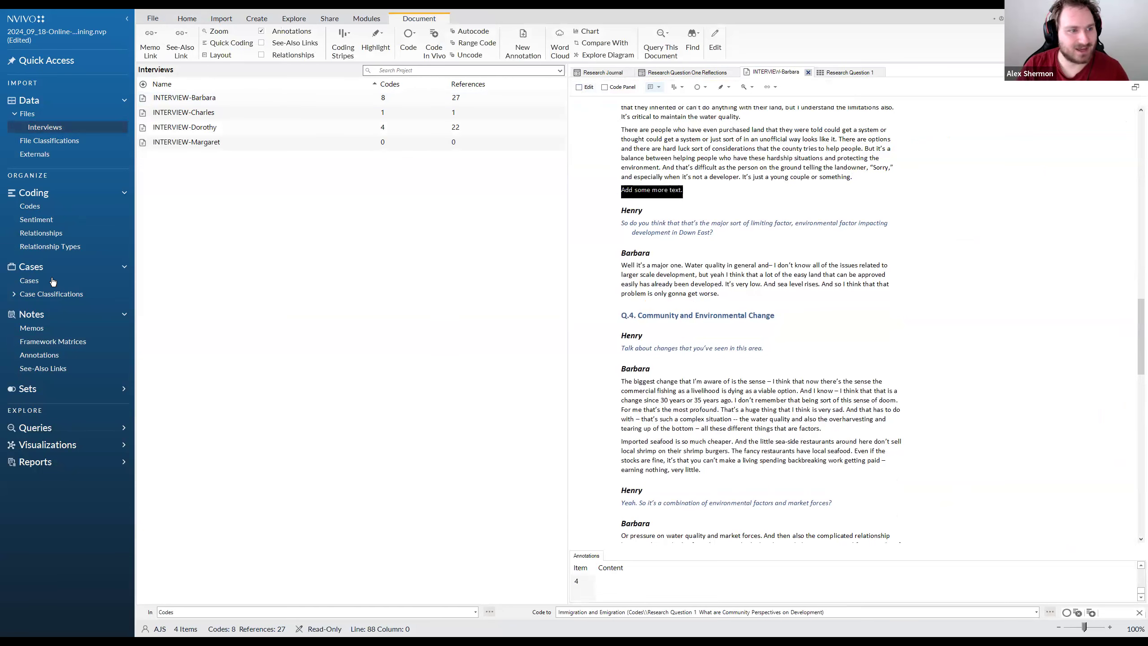
Code the added "Add some more text." line to the first interviewee's case
click(29, 280)
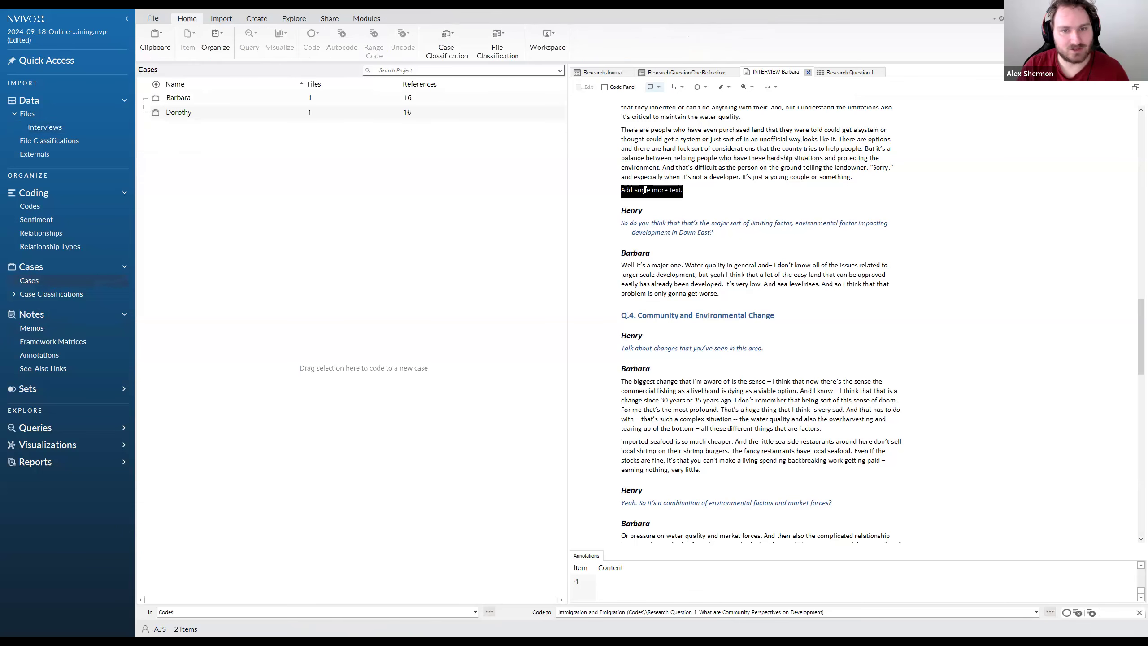
drag(288, 112, 267, 97)
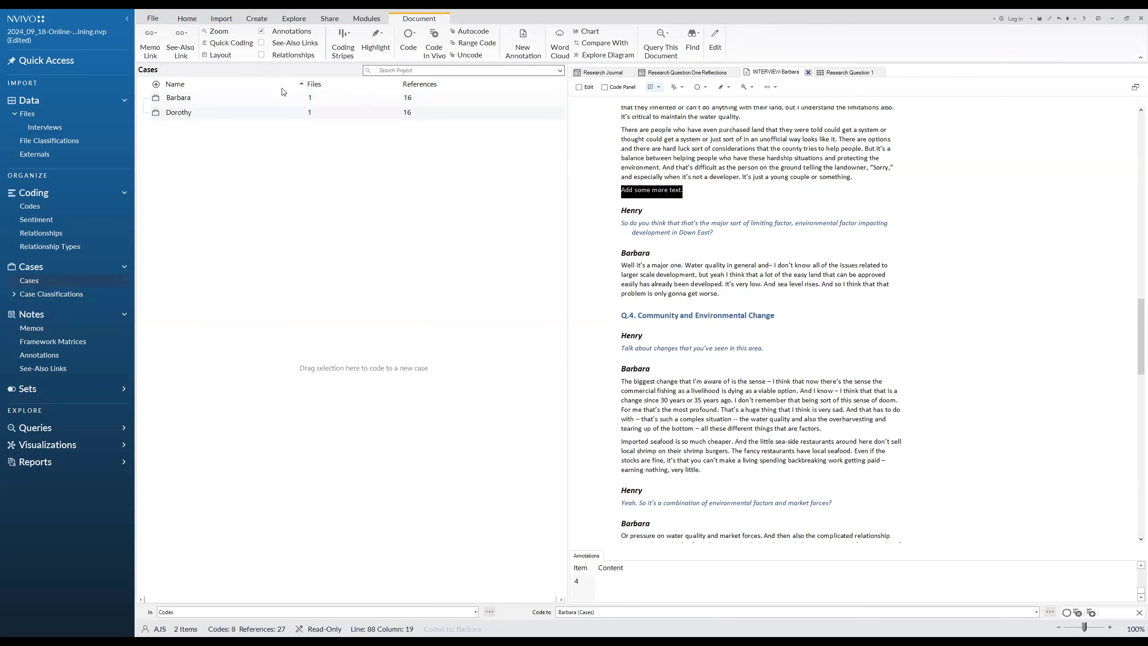
click(696, 195)
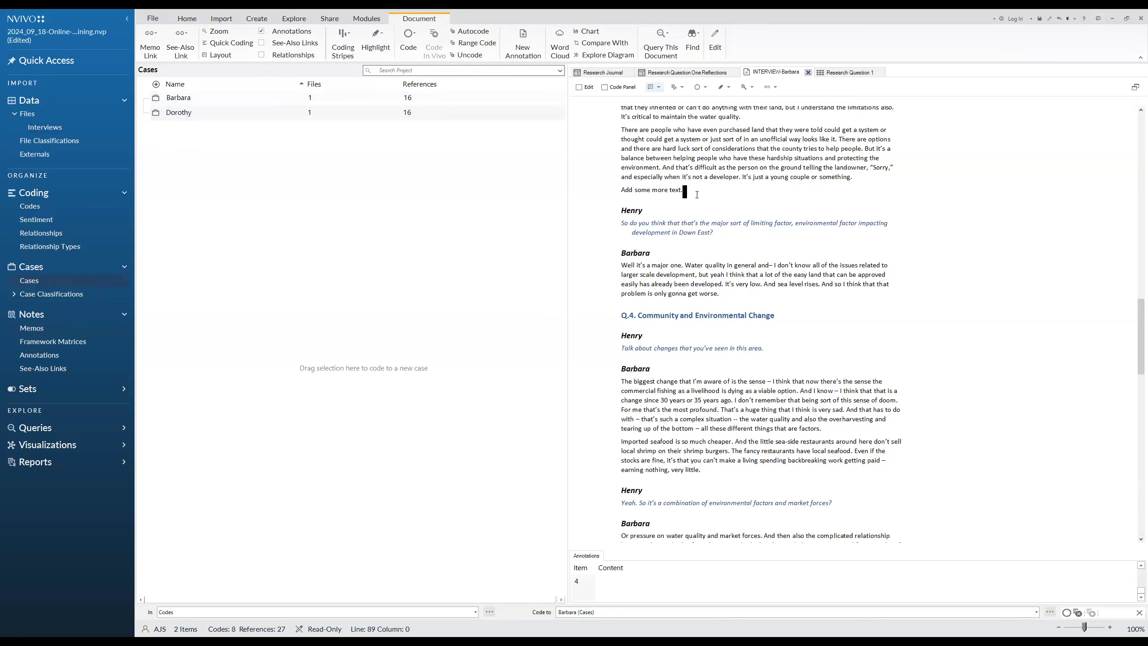
click(678, 188)
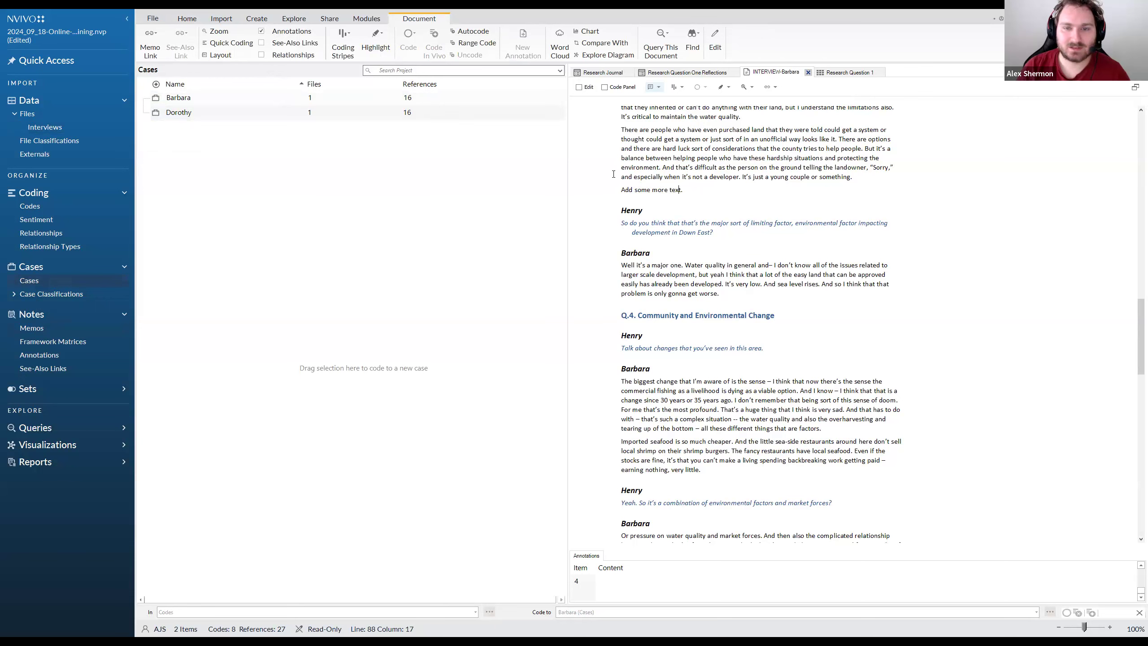
drag(853, 178, 621, 134)
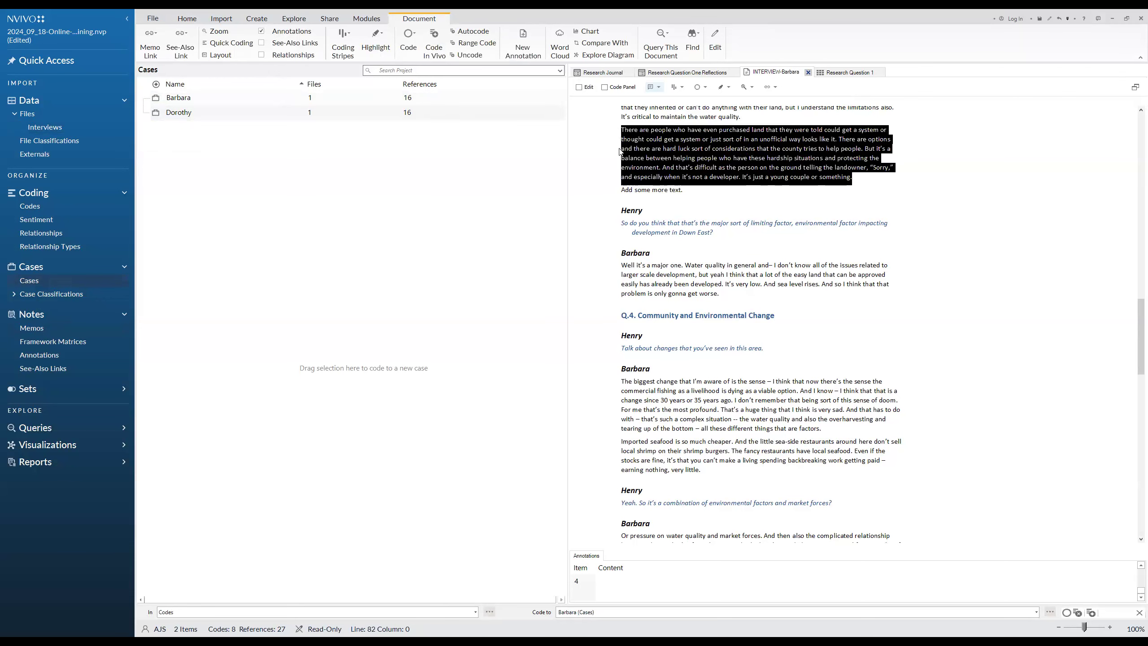
click(681, 190)
drag(682, 191, 609, 188)
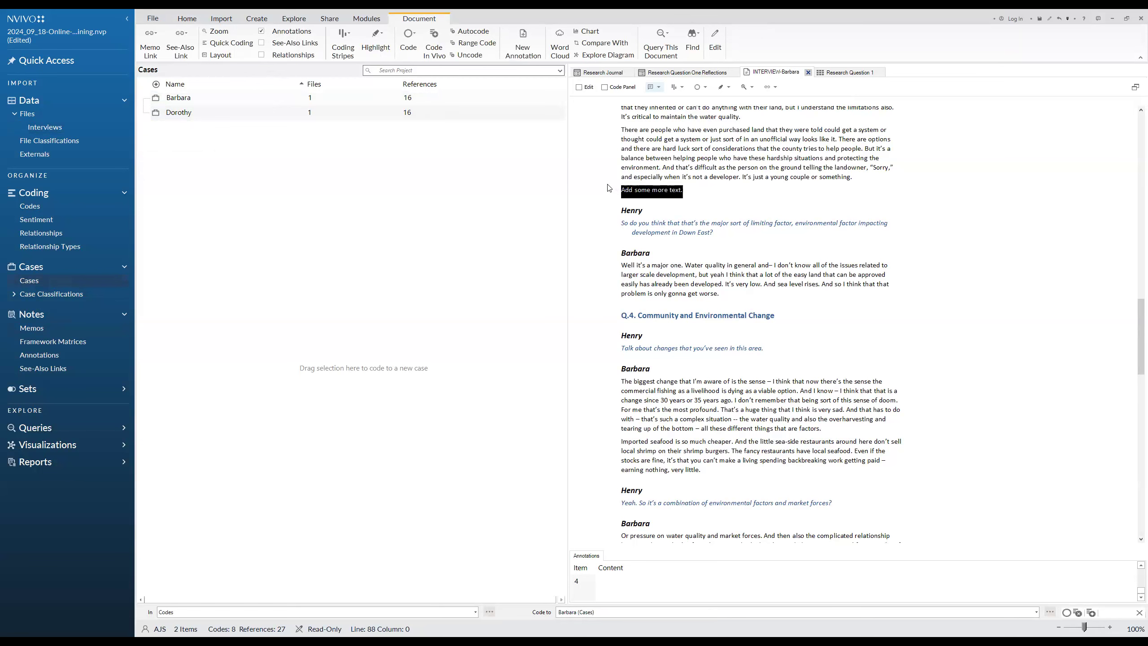
click(455, 148)
drag(682, 190, 617, 191)
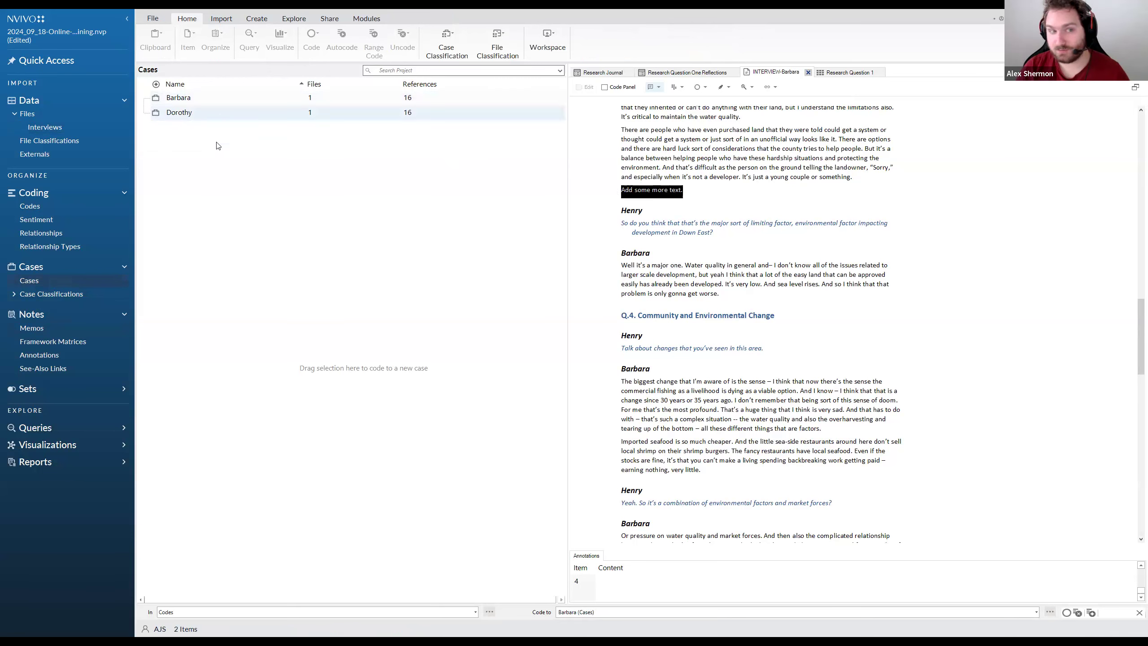
List the transcripts stored in the Interviews folder
click(44, 126)
click(252, 101)
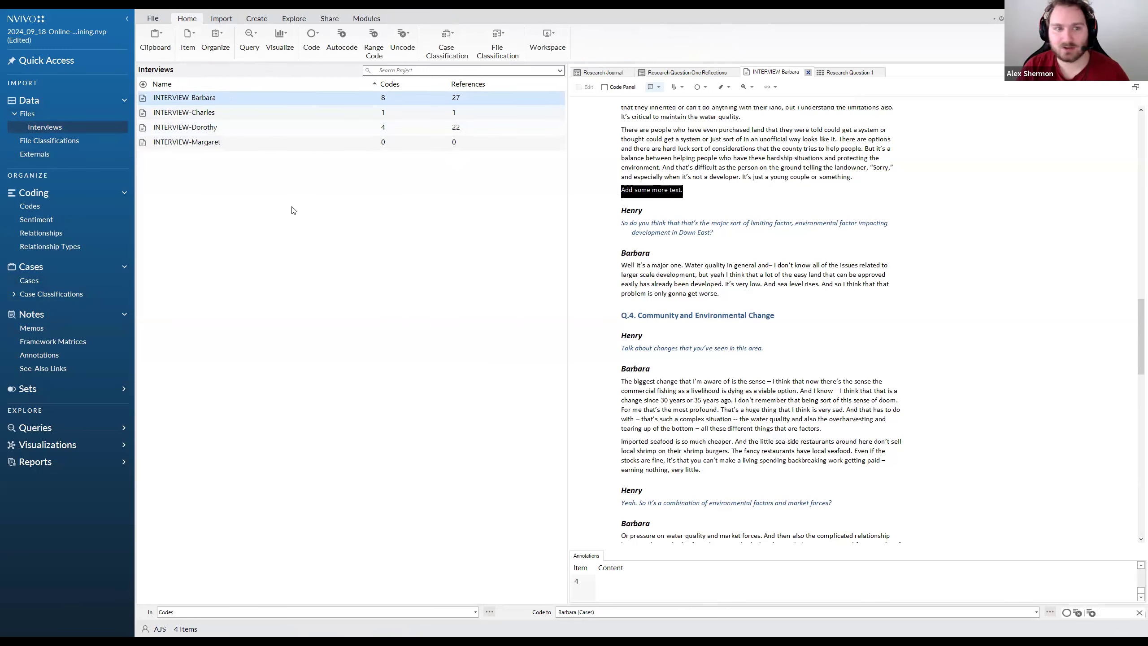
click(251, 180)
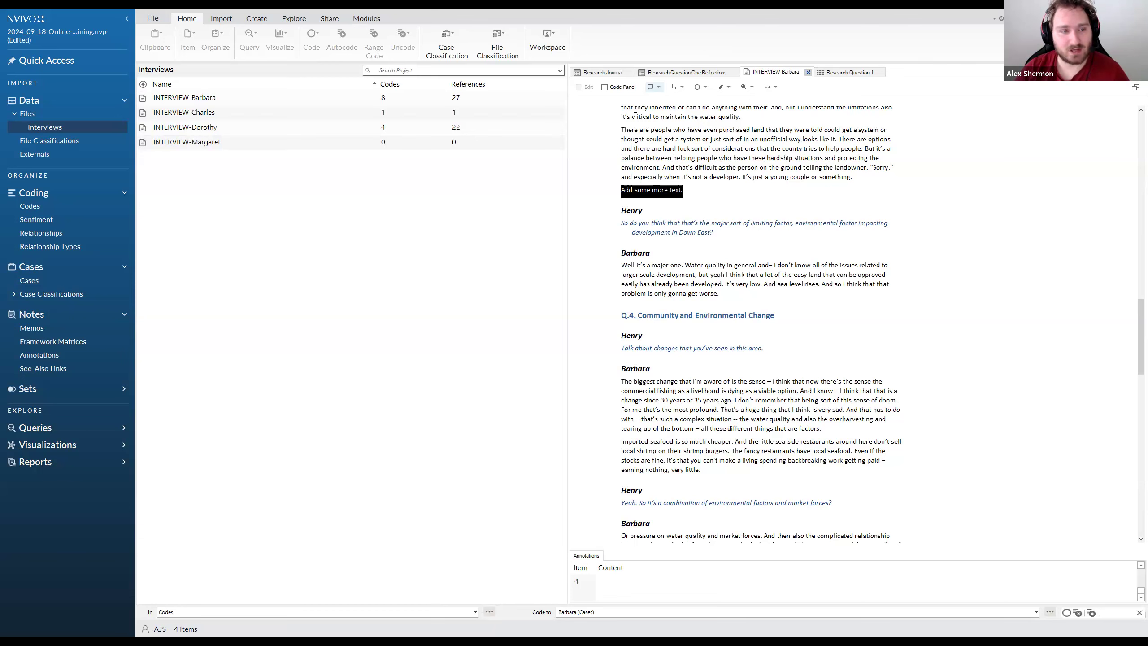
Start a new see-also link from the transcript sentence "It's just a young couple or something." with Existing Item as its target option
drag(852, 177, 741, 177)
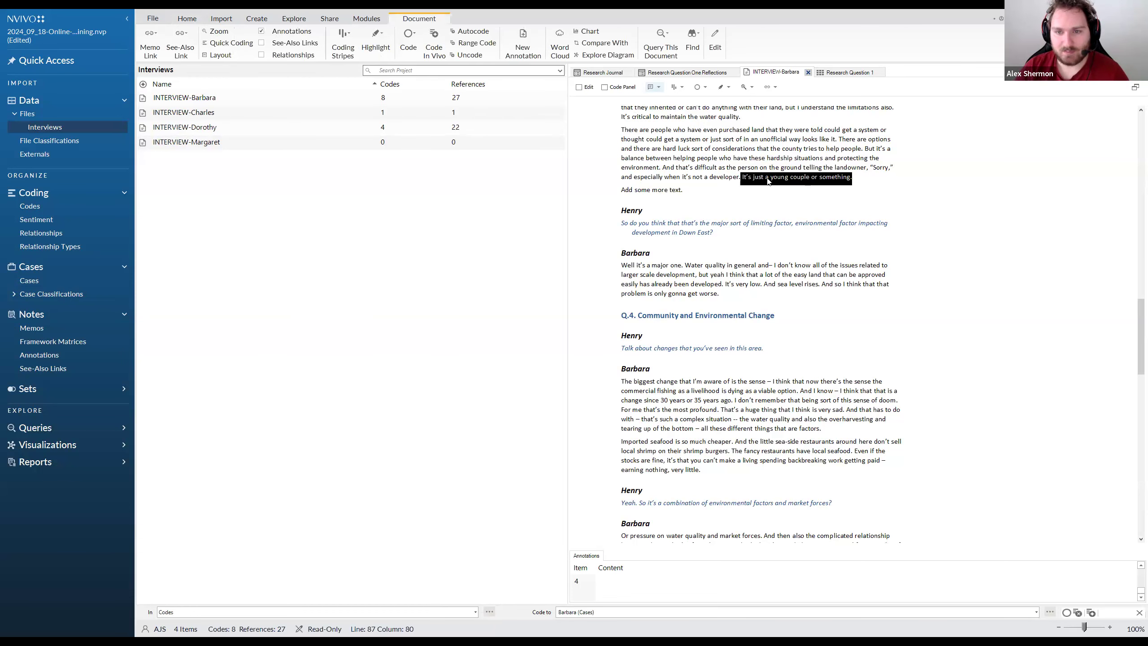
right_click(768, 180)
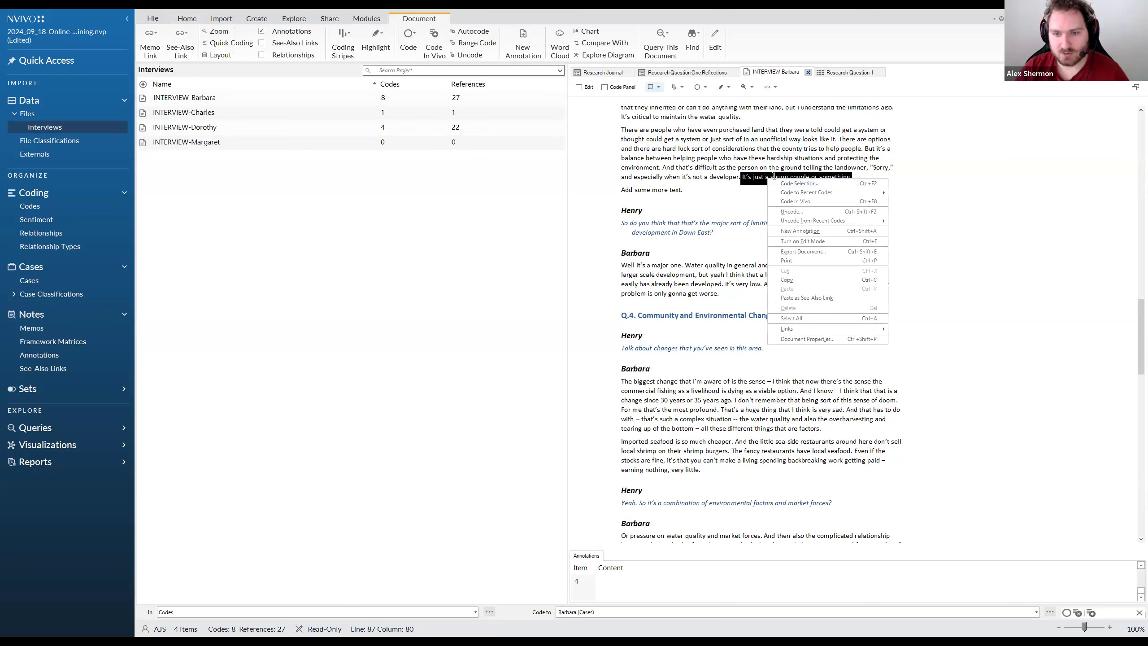
mouse_move(848, 330)
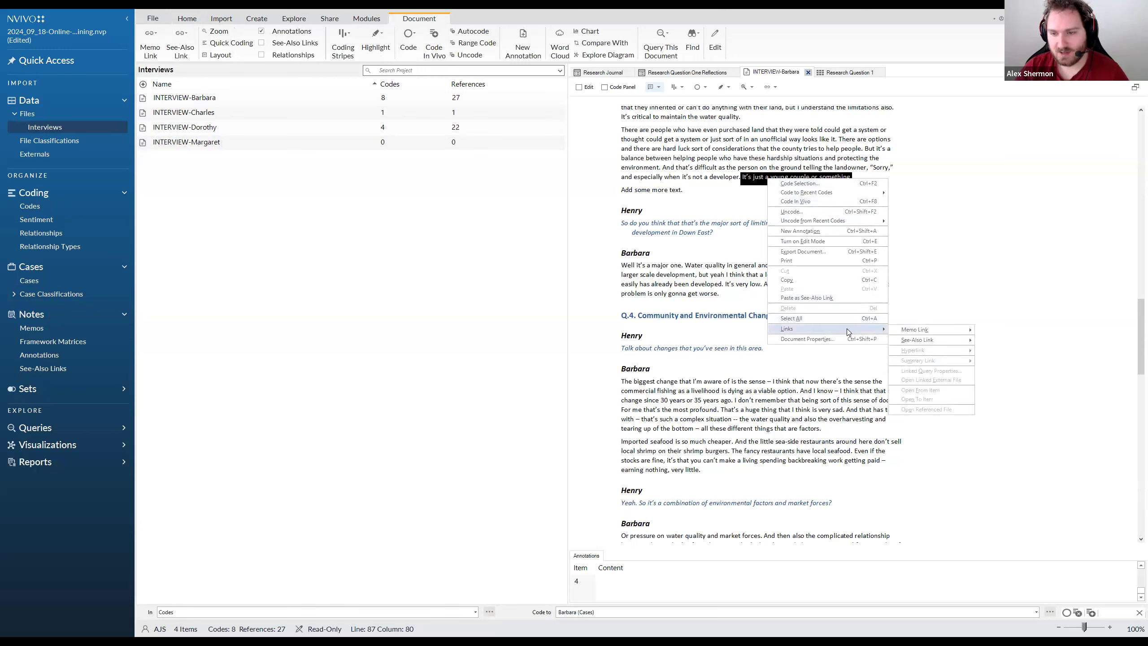
mouse_move(914, 342)
click(988, 344)
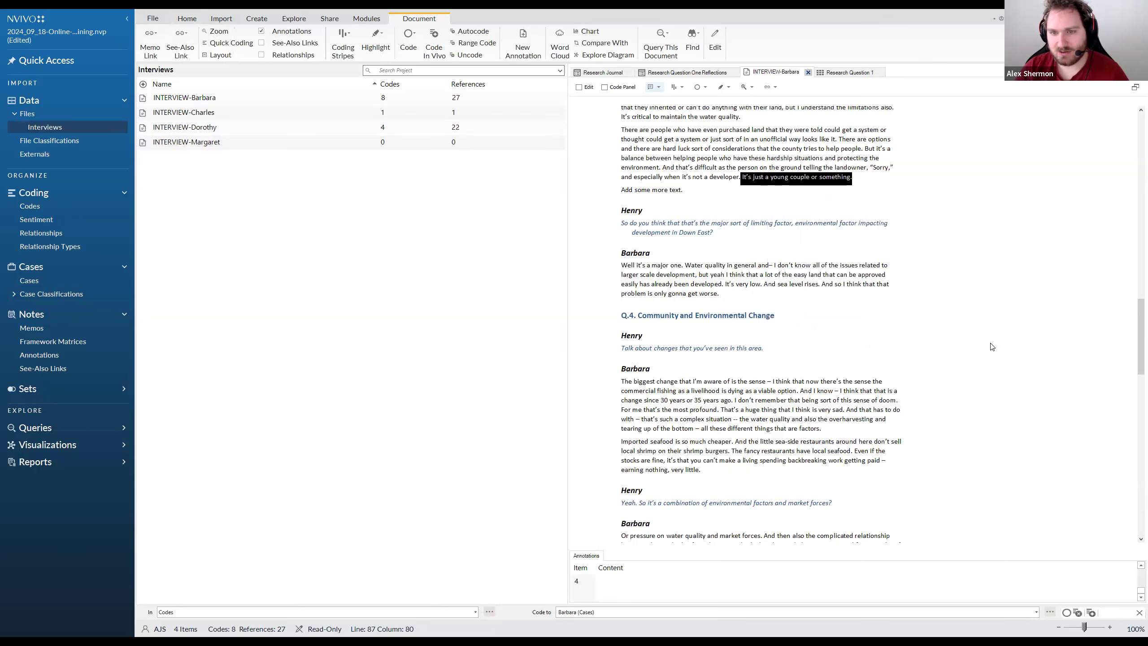
click(590, 316)
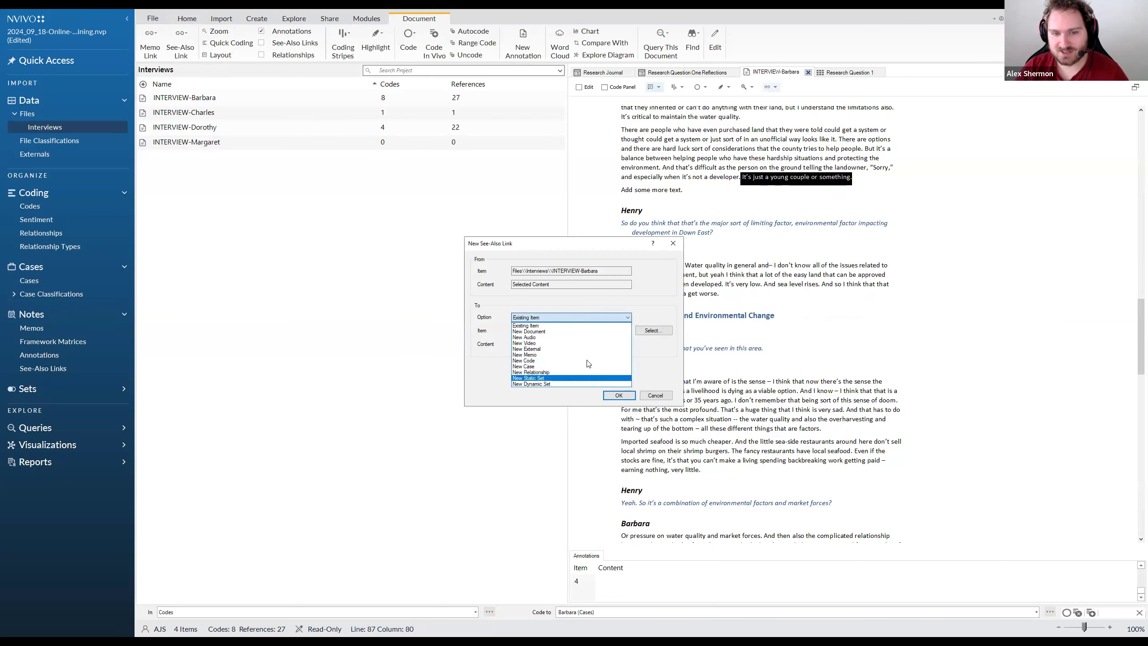
click(579, 313)
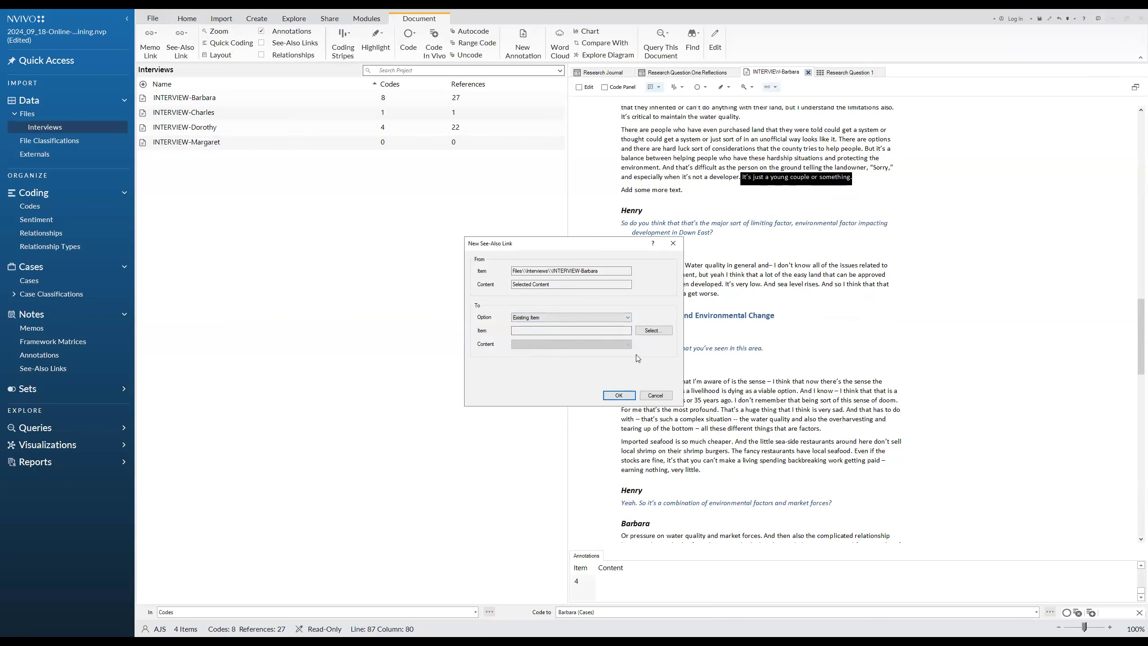
click(564, 318)
click(555, 325)
Choose the second interview's transcript as the link target, create the see-also link, and select the linked sentence
click(660, 333)
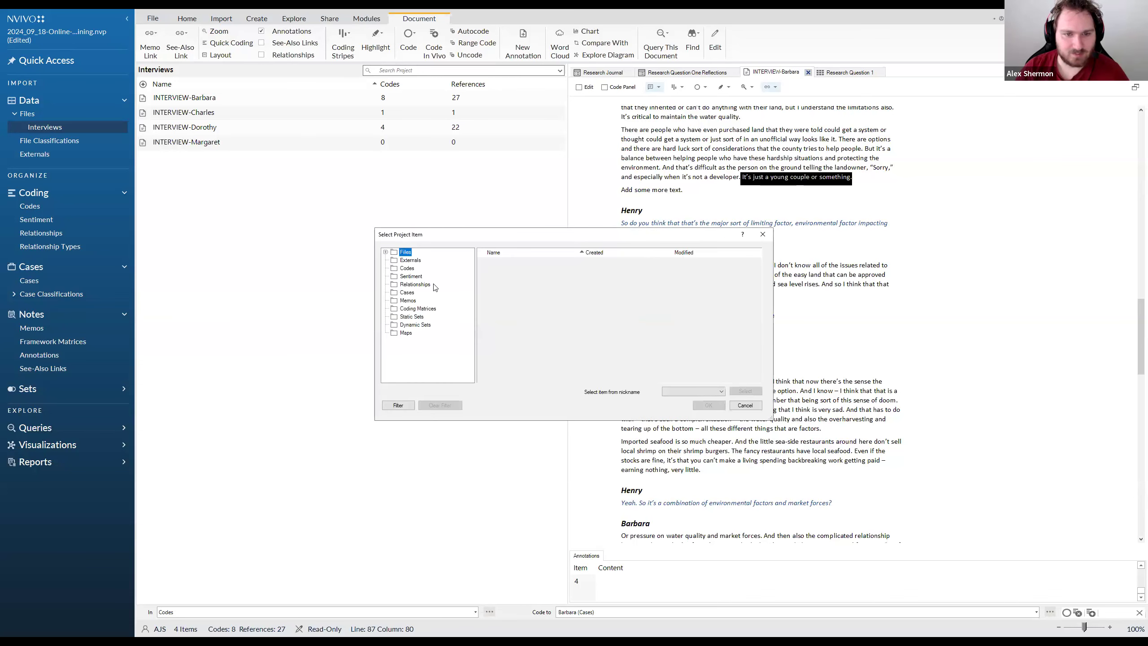
click(708, 405)
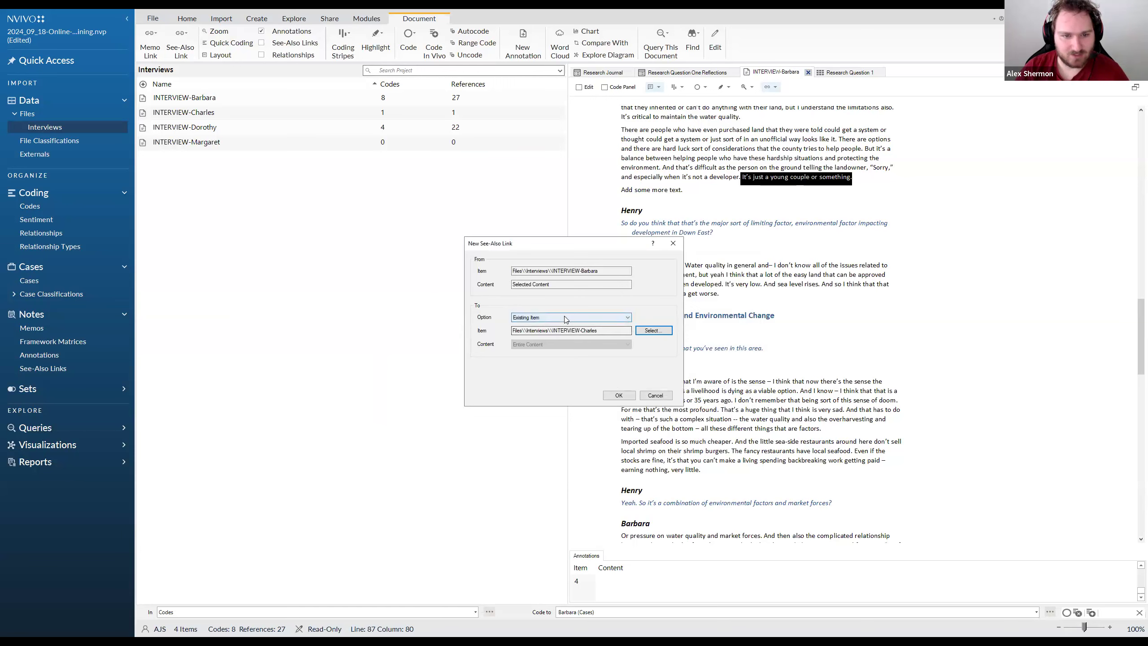
click(564, 315)
click(547, 327)
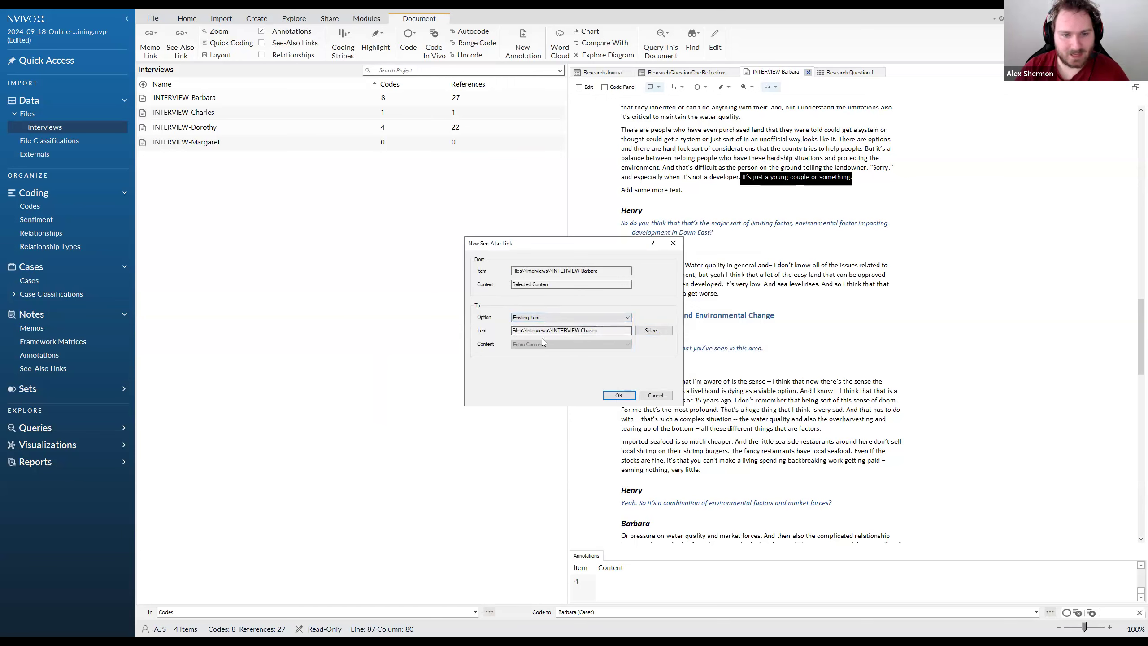
click(619, 395)
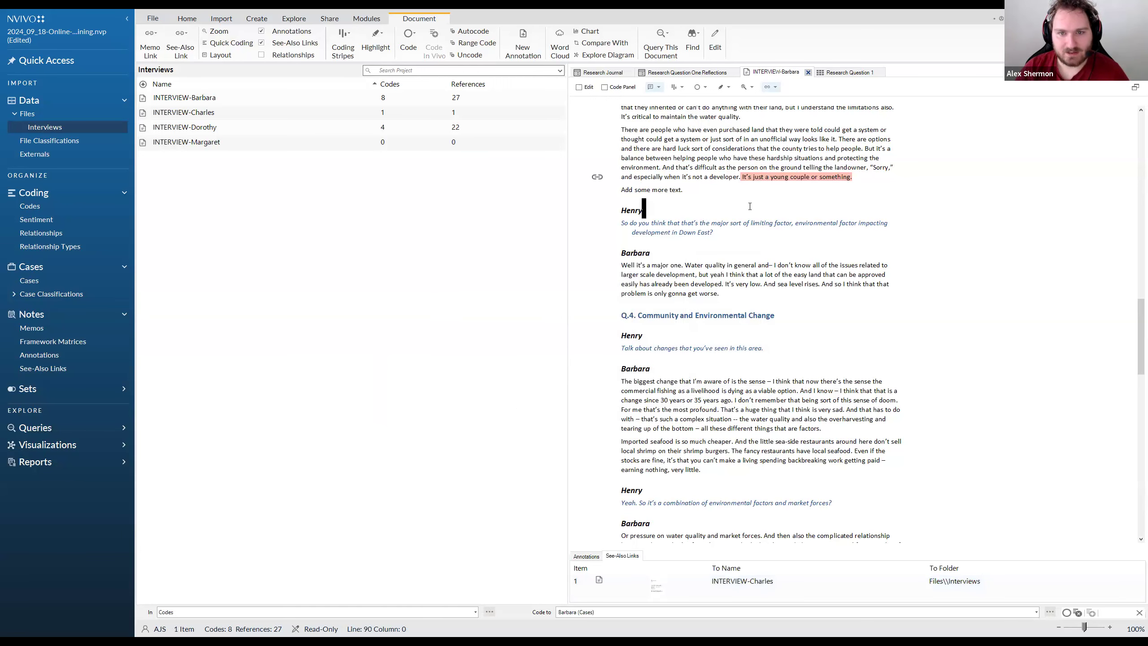
click(750, 179)
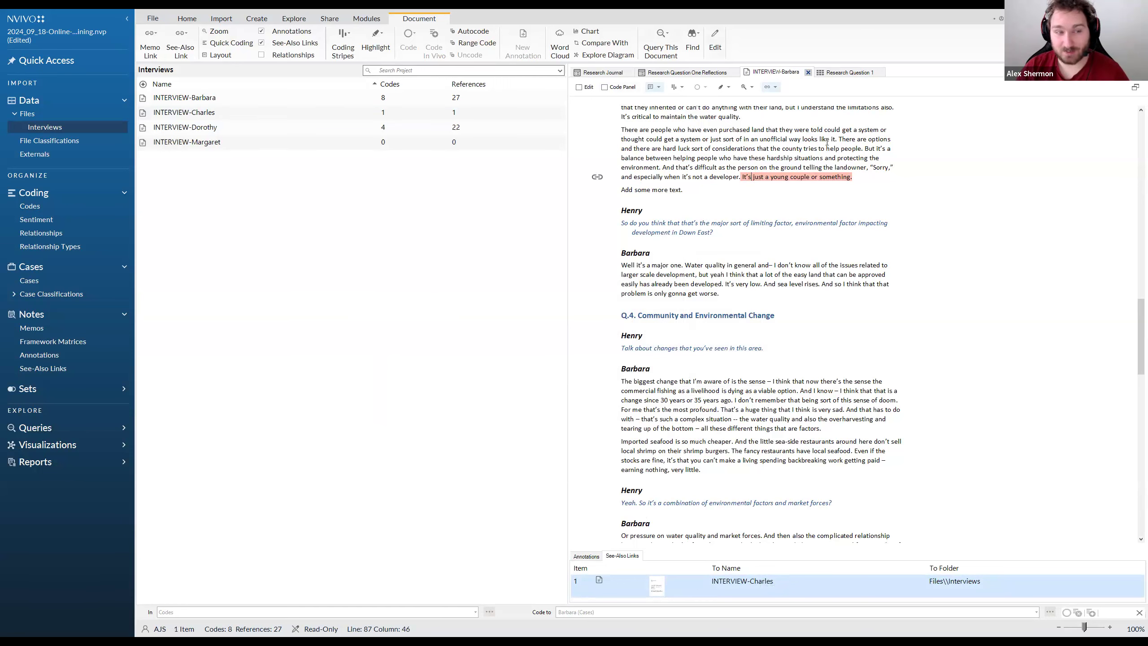
click(804, 177)
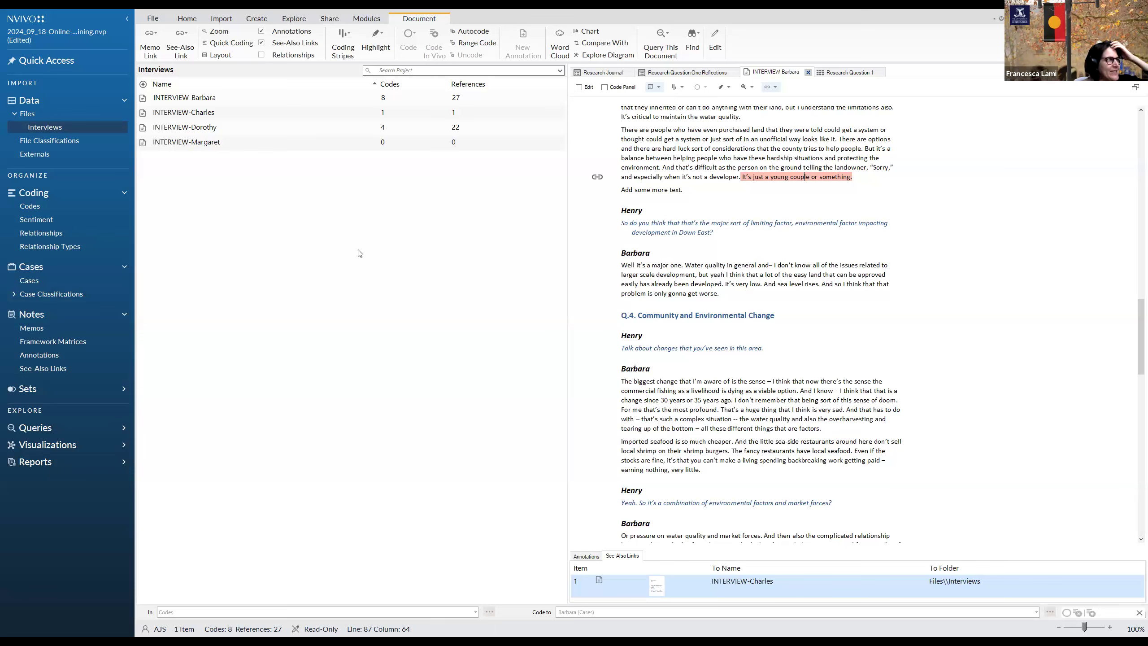
Open the Research Question 1 framework matrix and examine the commands available for the first case's Immigration and Emigration cell and row heading
click(847, 72)
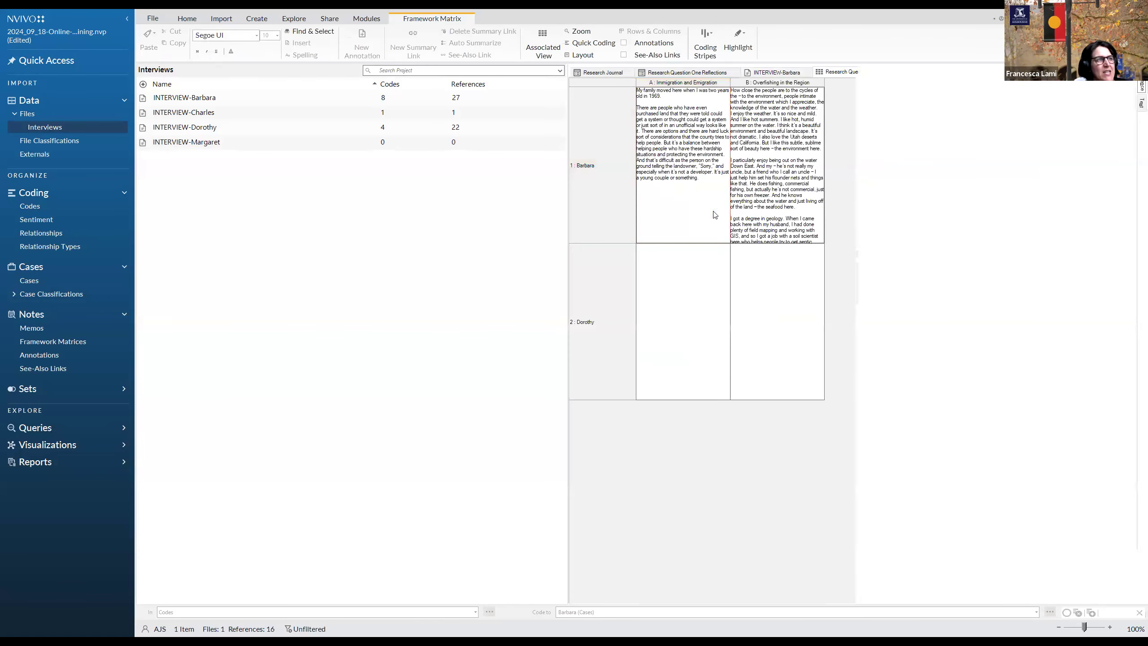
click(714, 187)
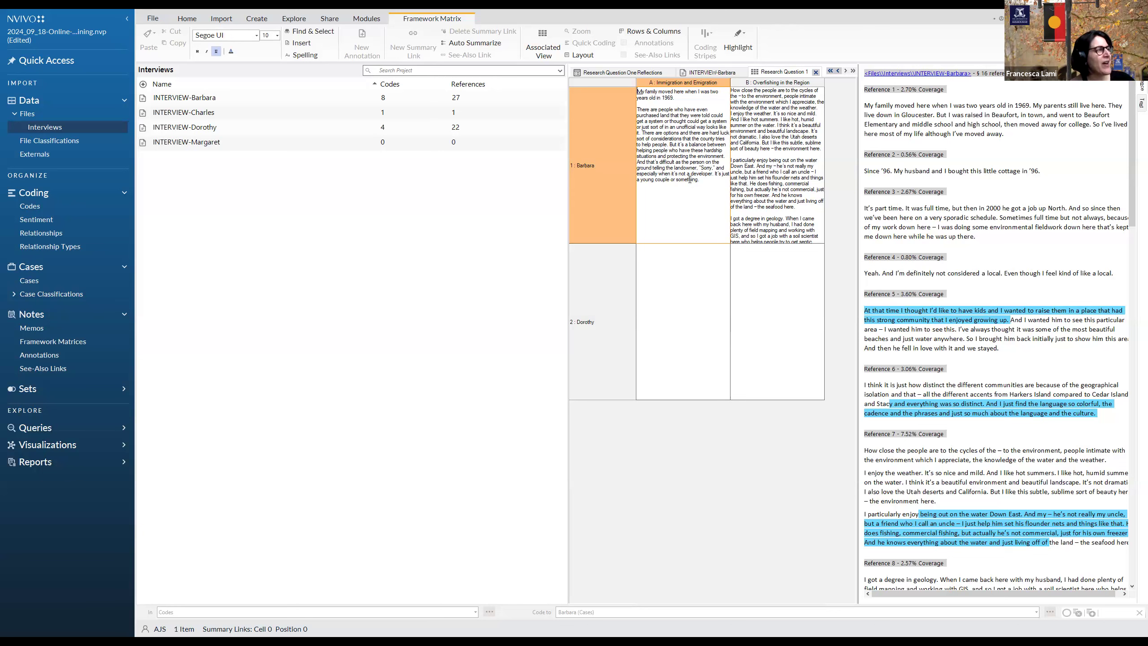
right_click(685, 209)
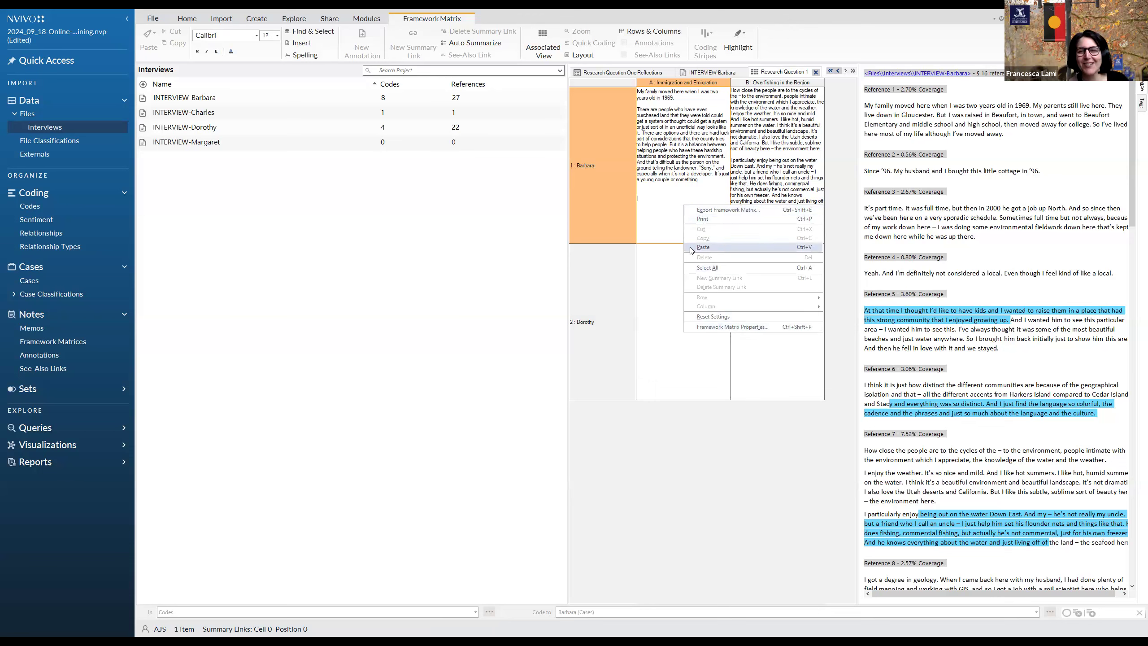
click(673, 211)
right_click(582, 172)
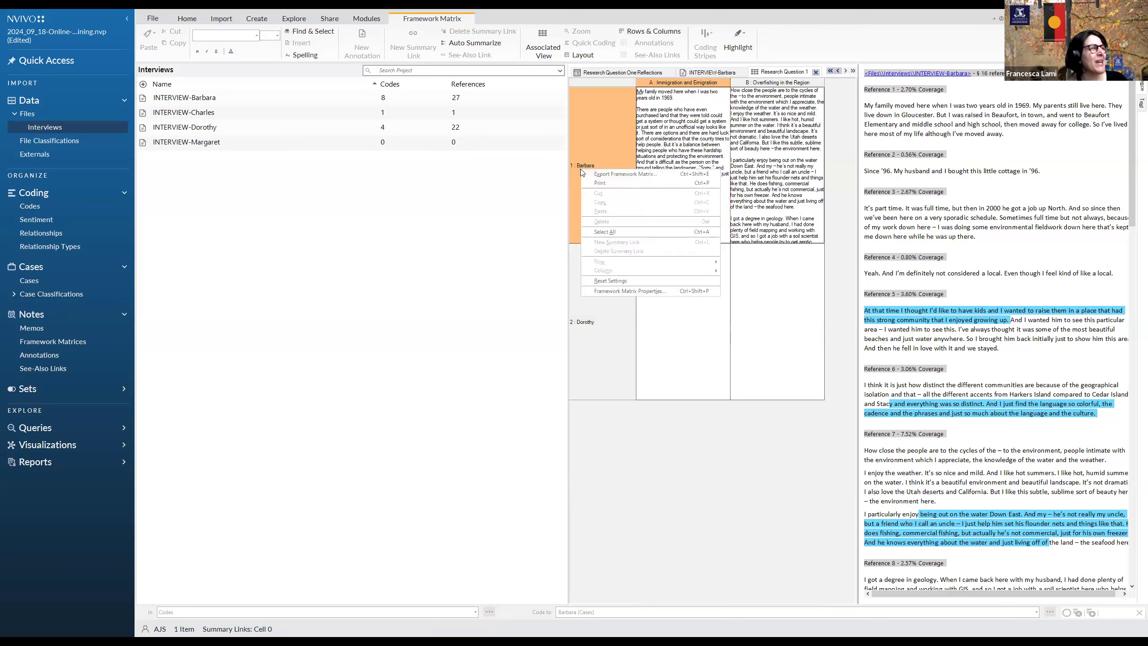
click(599, 154)
Examine the commands available for the Immigration and Emigration column and for the second case's Overfishing in the Region cell
click(671, 83)
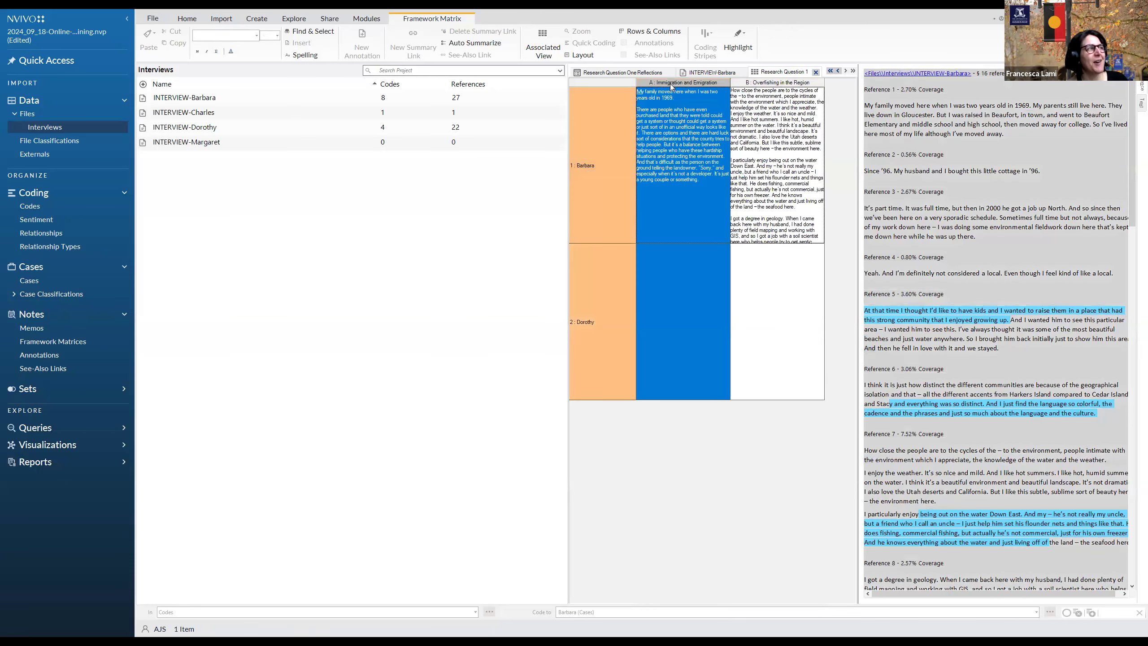
right_click(670, 84)
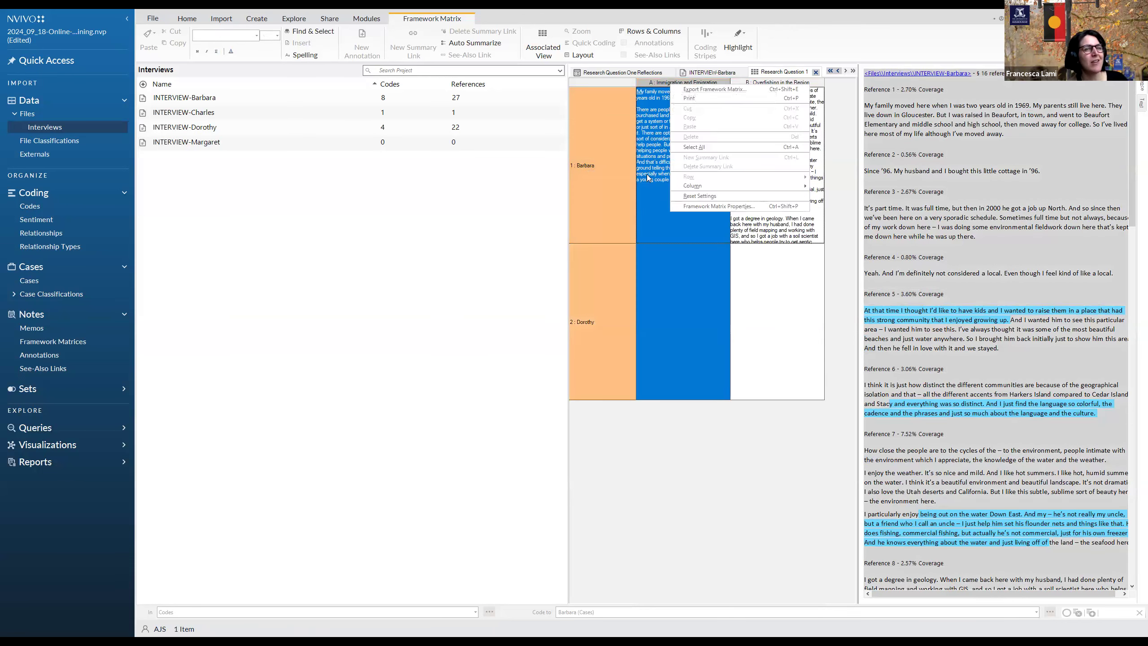
click(649, 197)
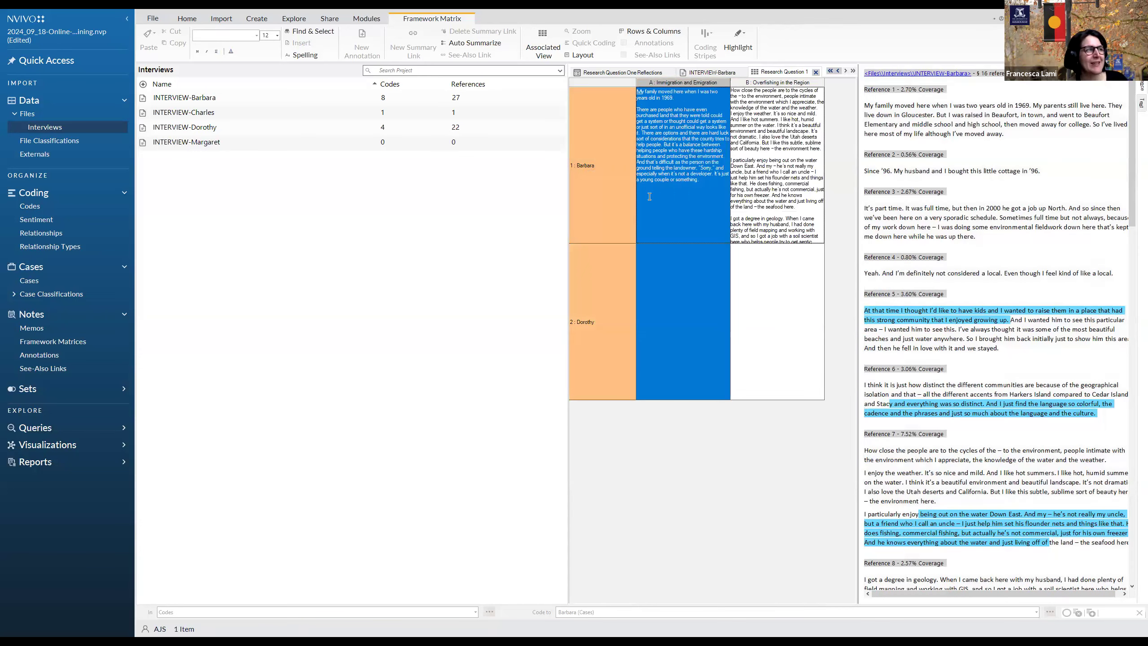
click(767, 278)
right_click(768, 278)
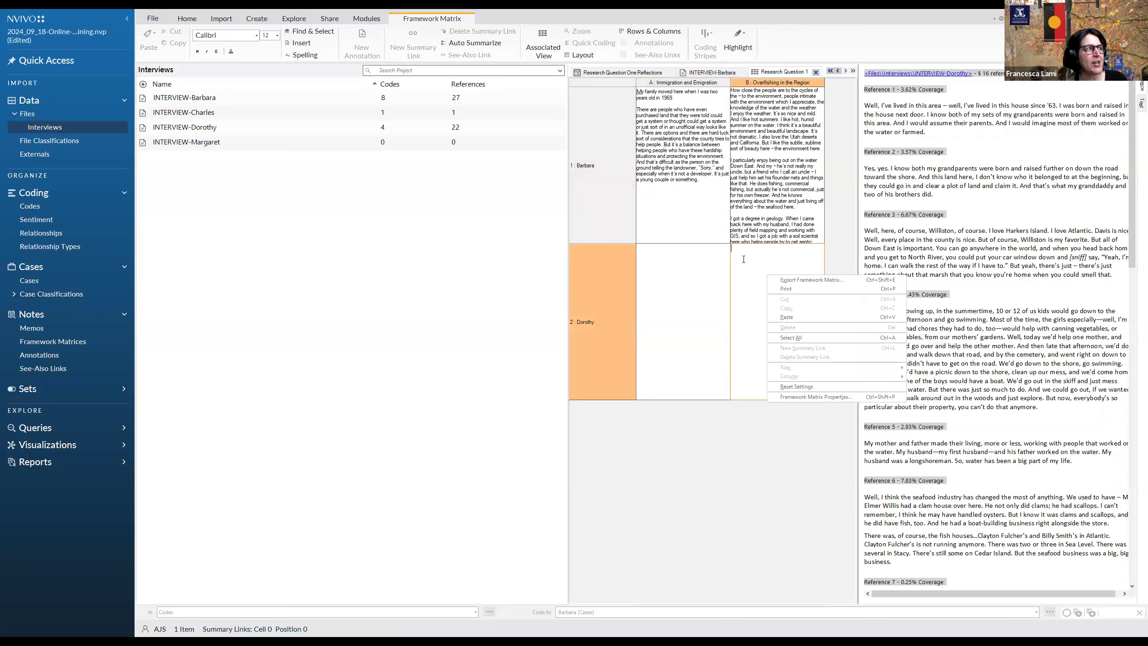
click(681, 302)
click(683, 232)
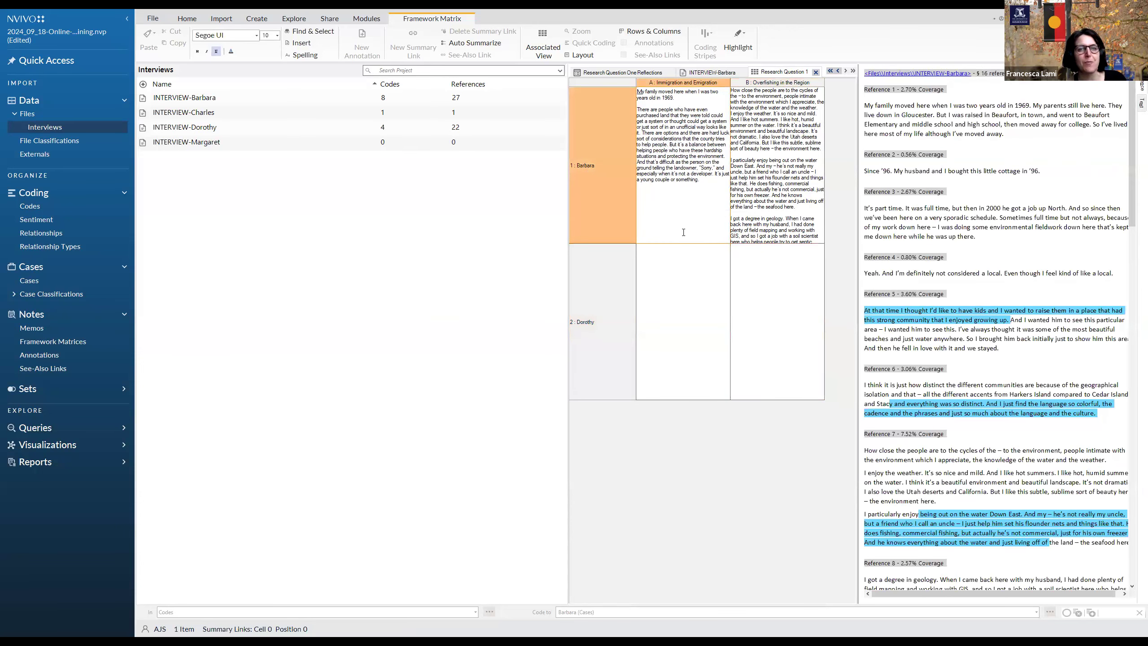
Review the Associated View content options, including Row Coding and Cell Coding, for the first case's Immigration and Emigration cell
click(693, 214)
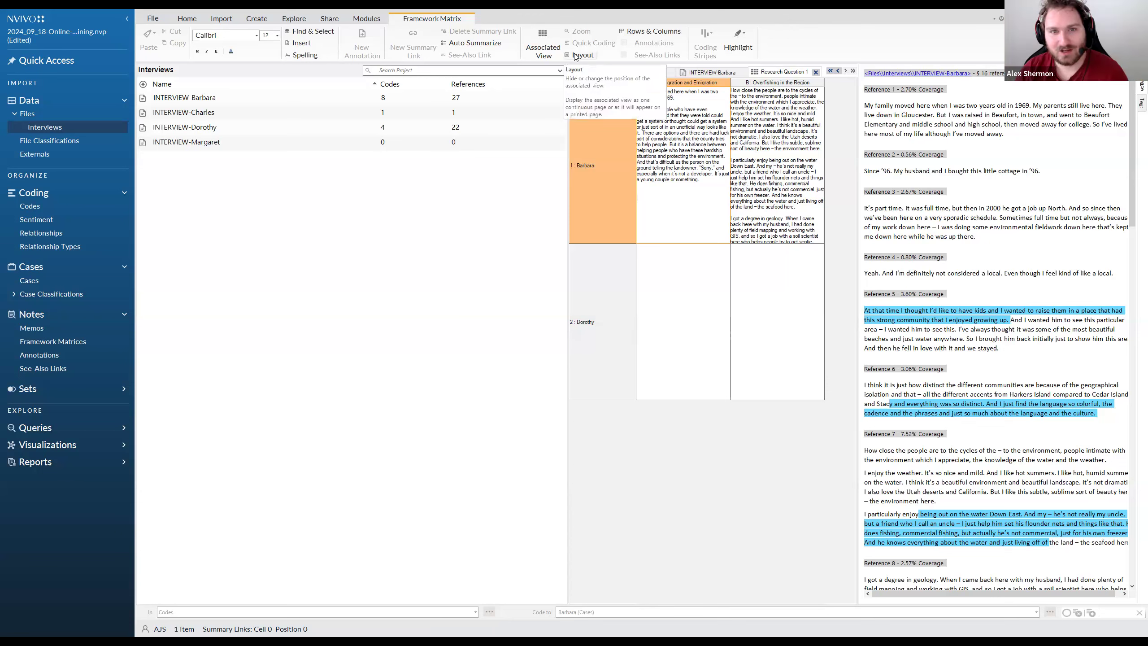
click(549, 49)
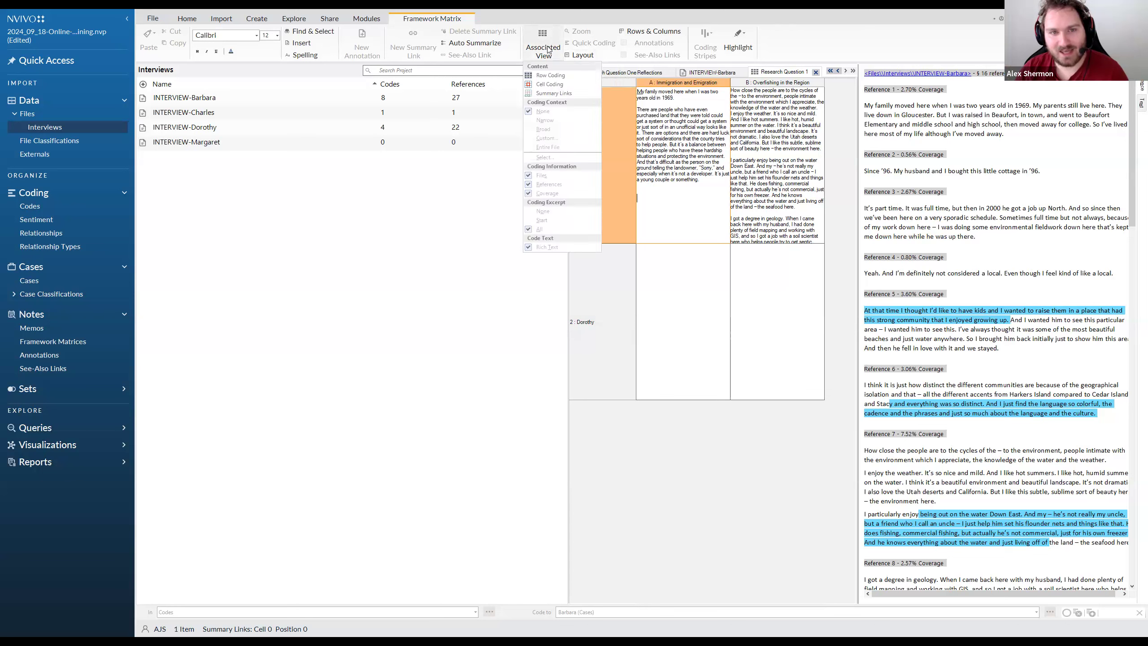
click(558, 84)
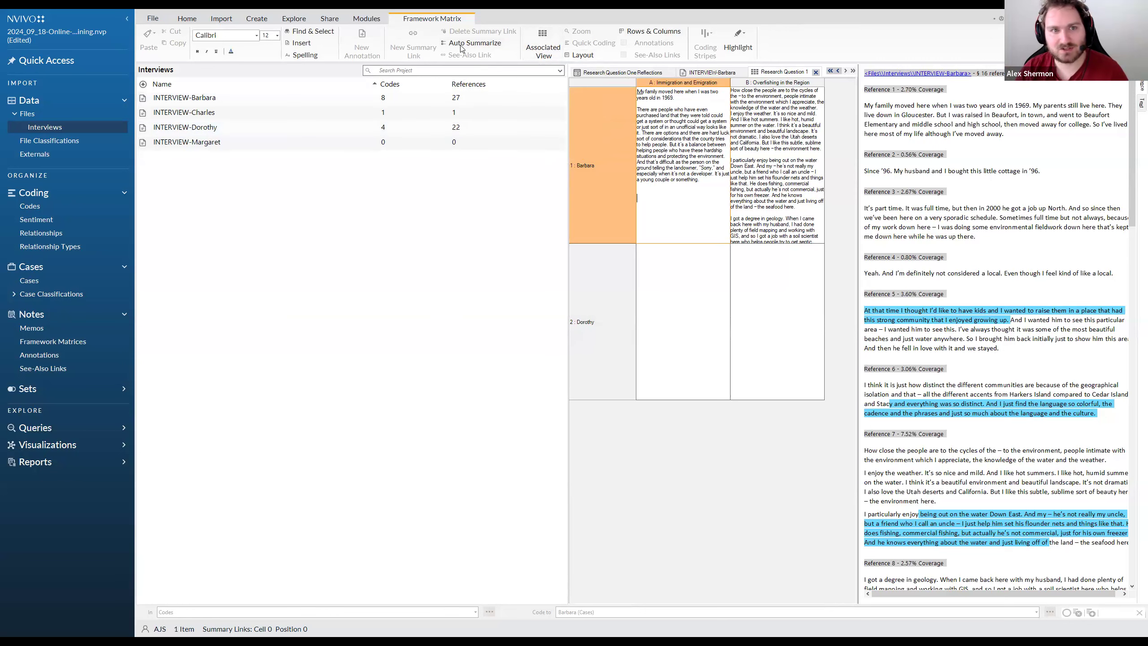
drag(701, 183, 621, 96)
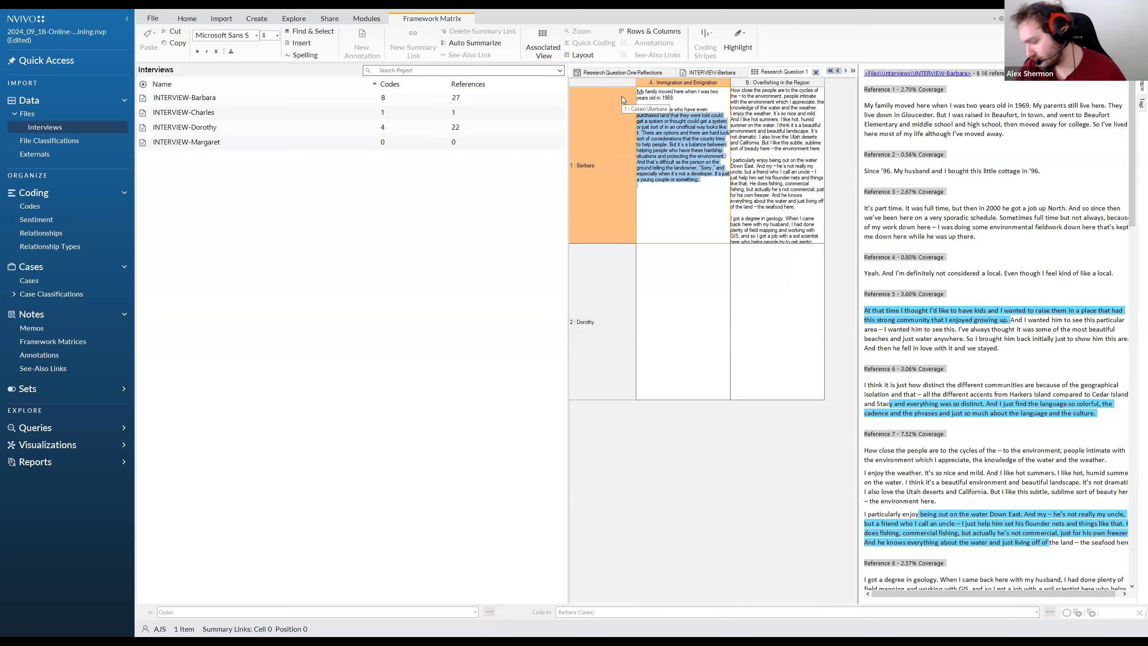
click(768, 208)
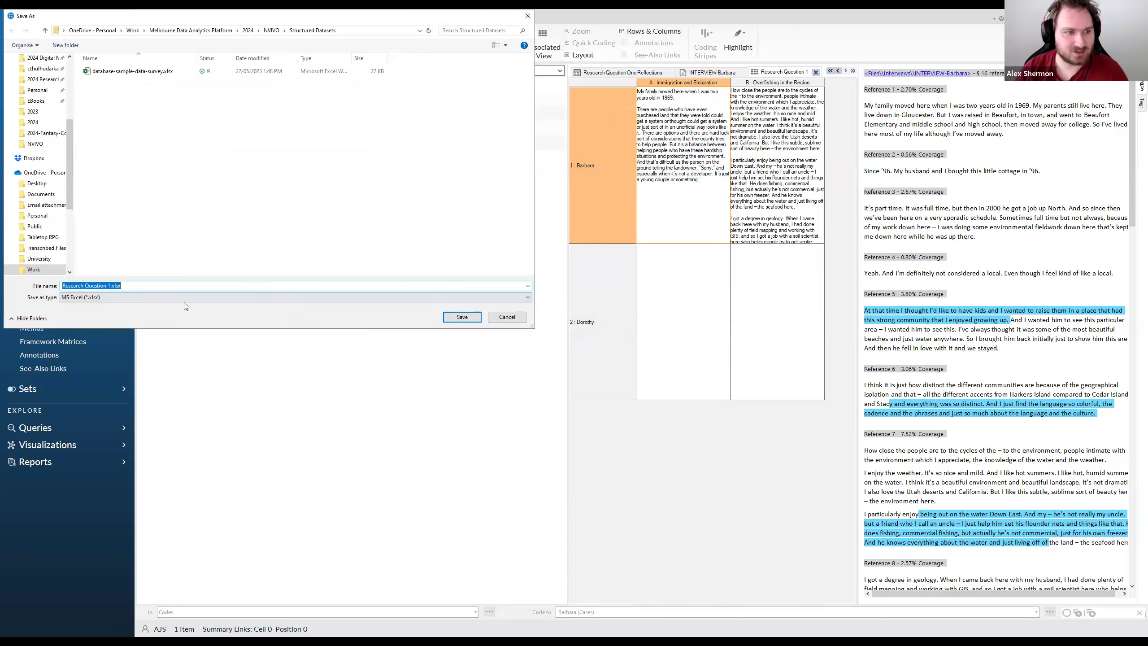
Check the file formats offered for exporting the Research Question 1 framework matrix, and cancel the export
click(183, 300)
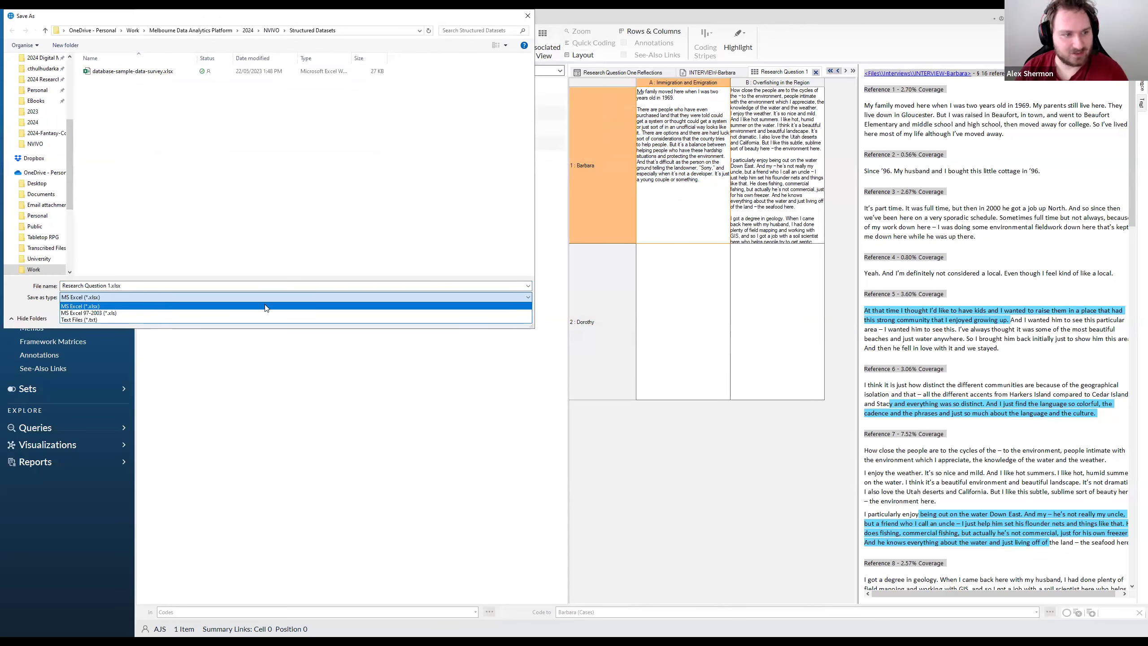
click(164, 296)
click(140, 294)
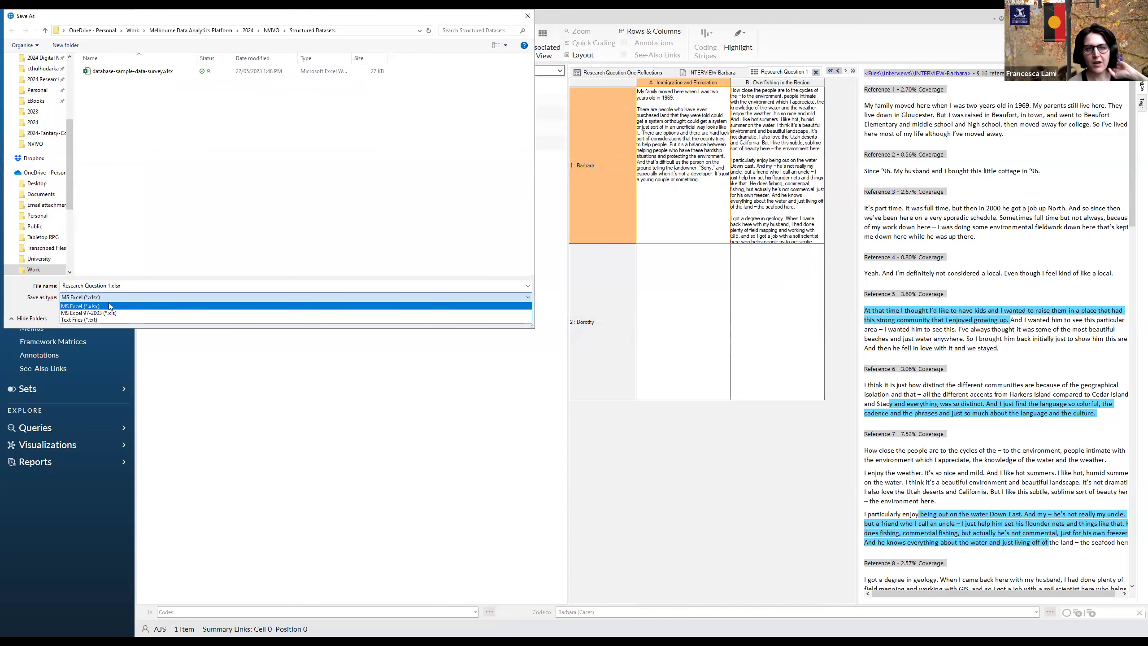
click(113, 305)
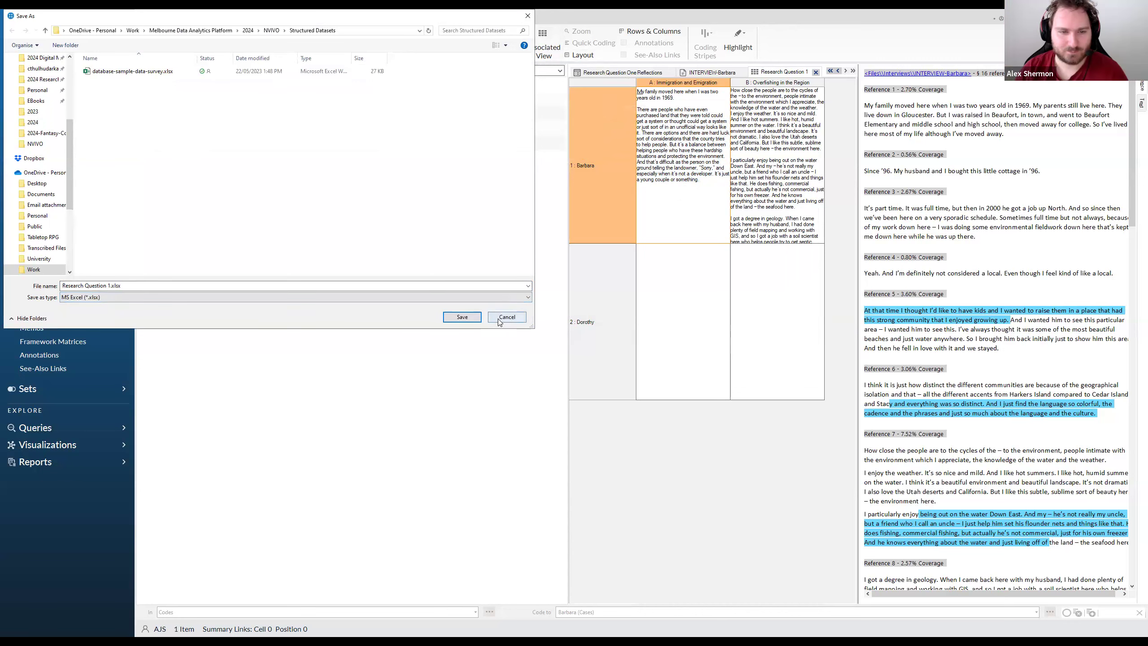
click(498, 318)
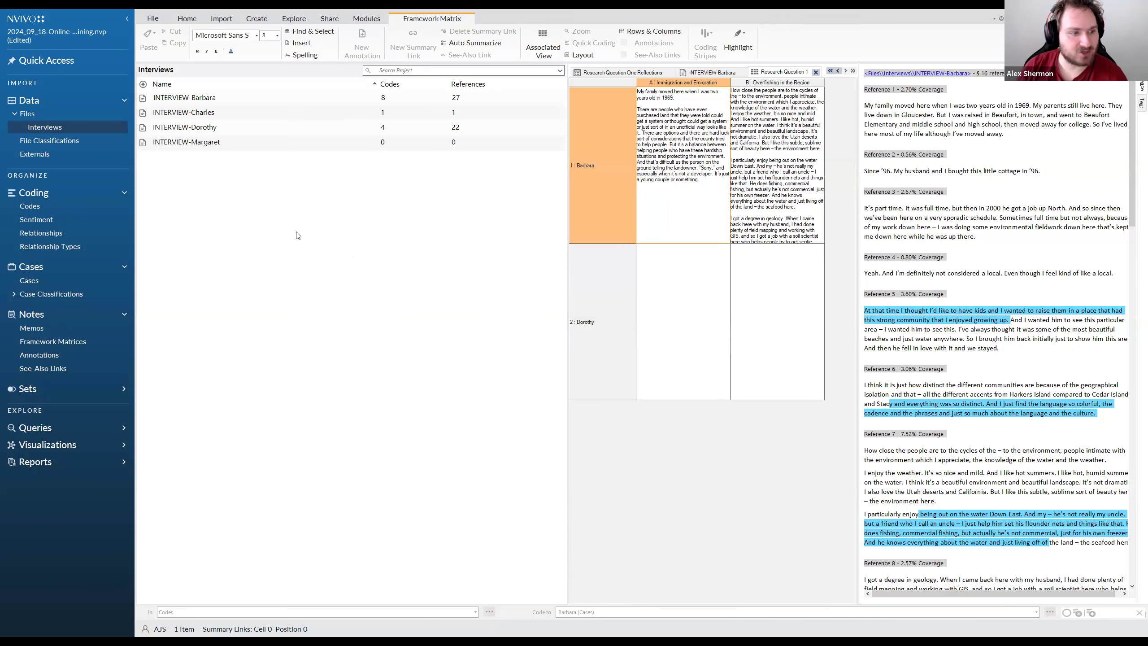
Create a new concept map named Concept Map 1
click(299, 19)
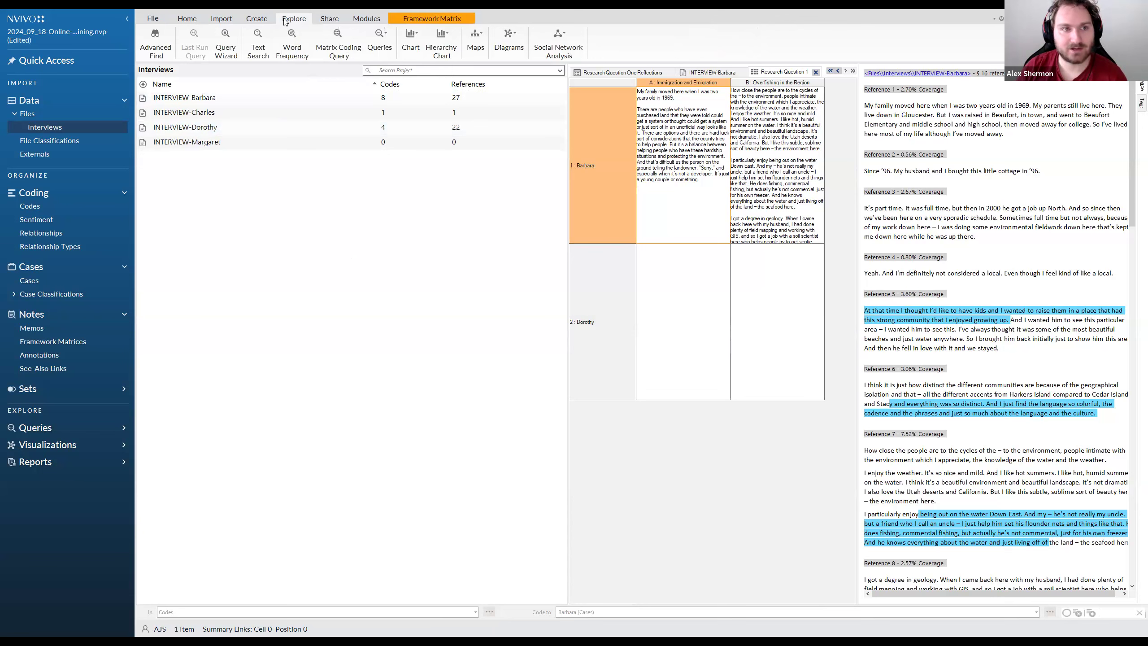
click(475, 43)
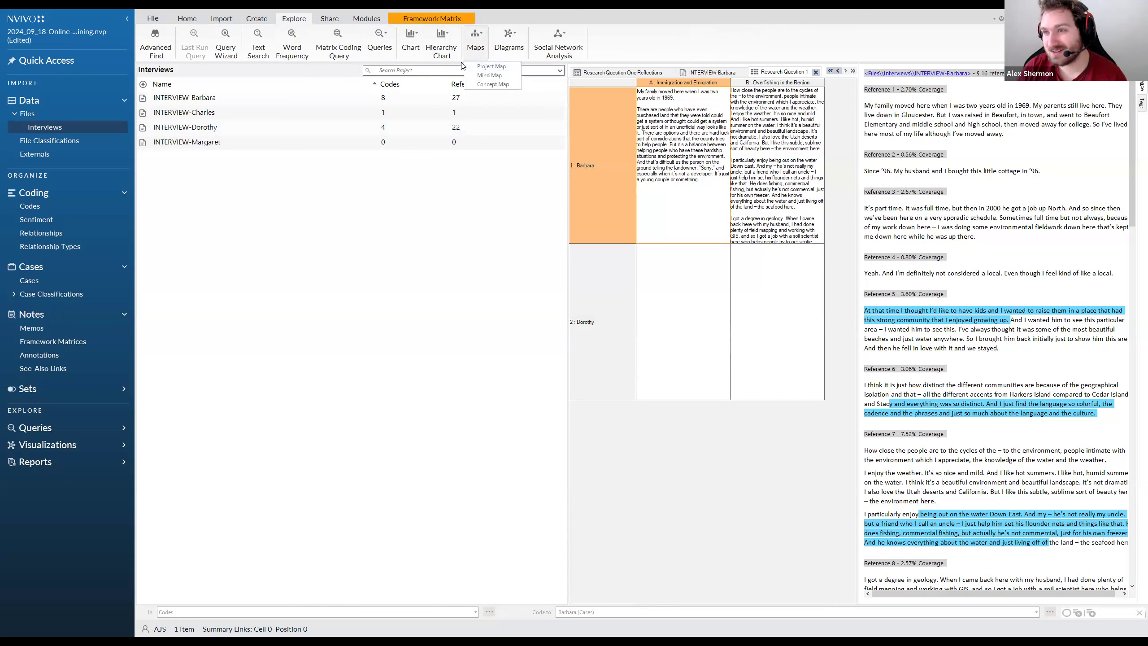
click(492, 85)
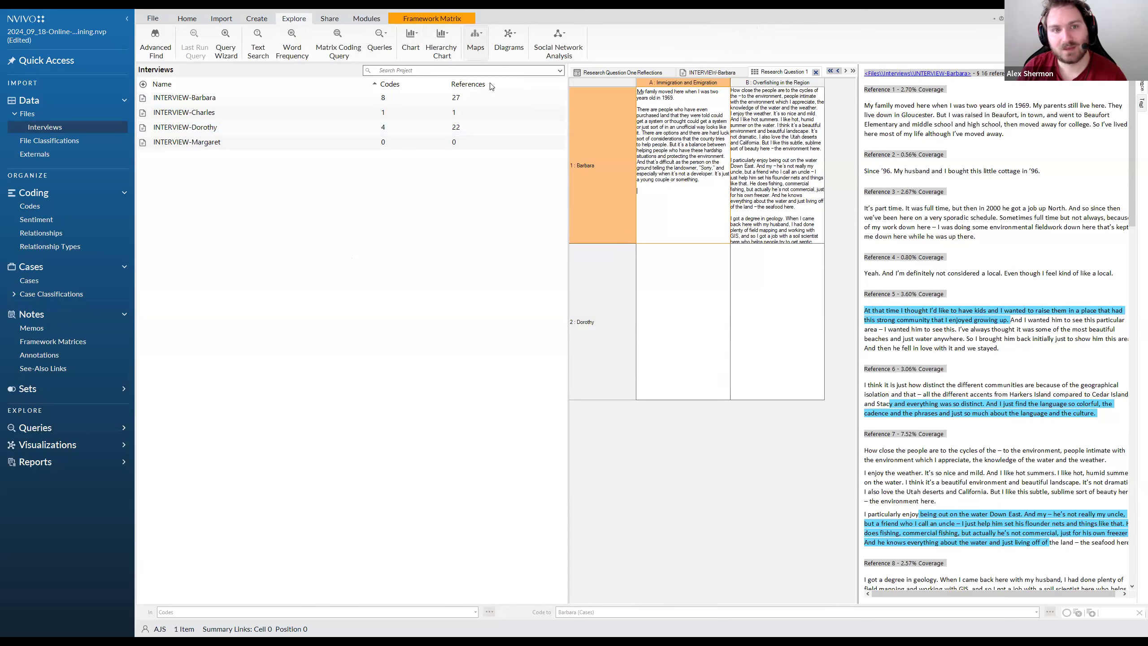
text(Concept Map 1)
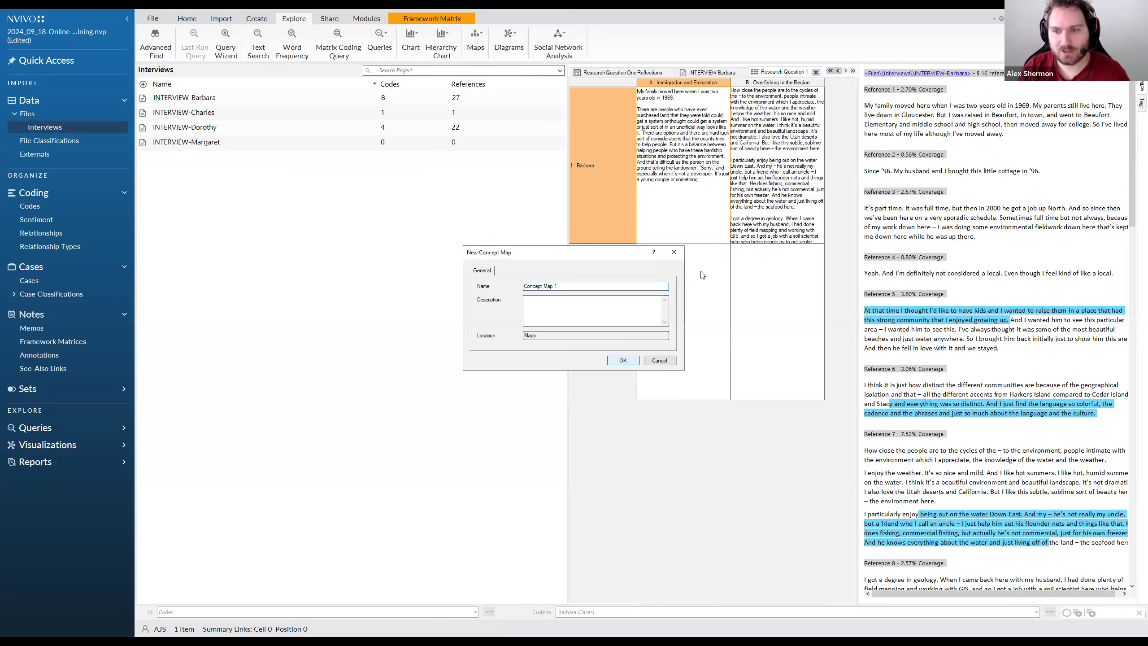
key(Return)
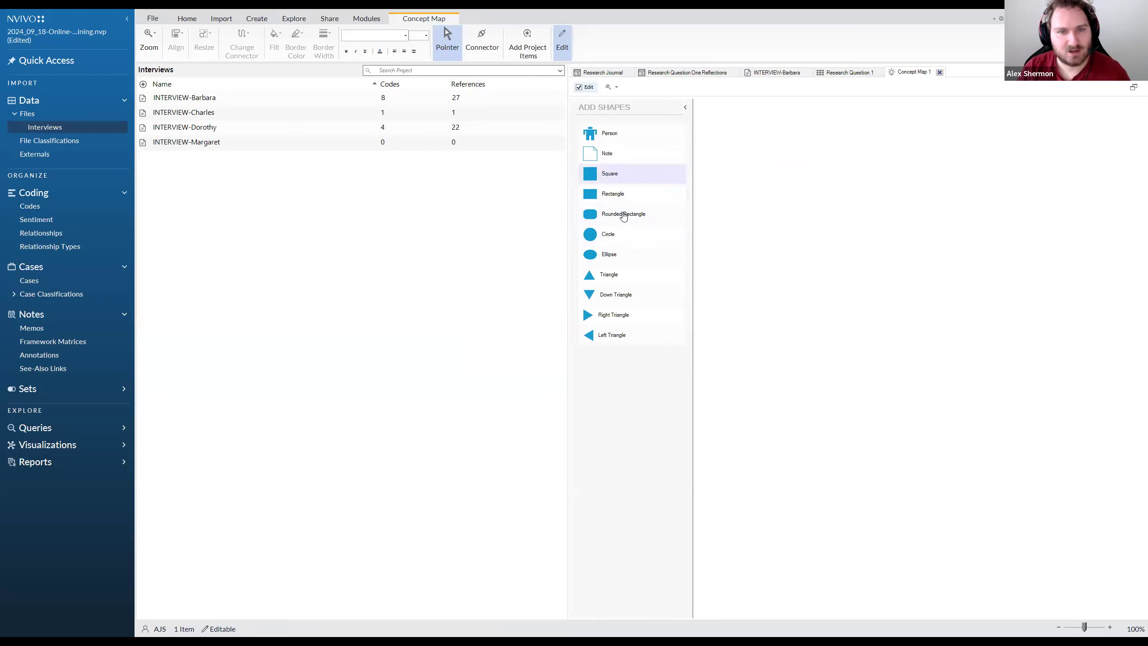
Add a Note shape to the concept map and enter "You can start to write" as its text
drag(610, 158, 789, 209)
click(775, 186)
click(830, 203)
click(768, 184)
click(828, 204)
click(769, 192)
text(YOu c)
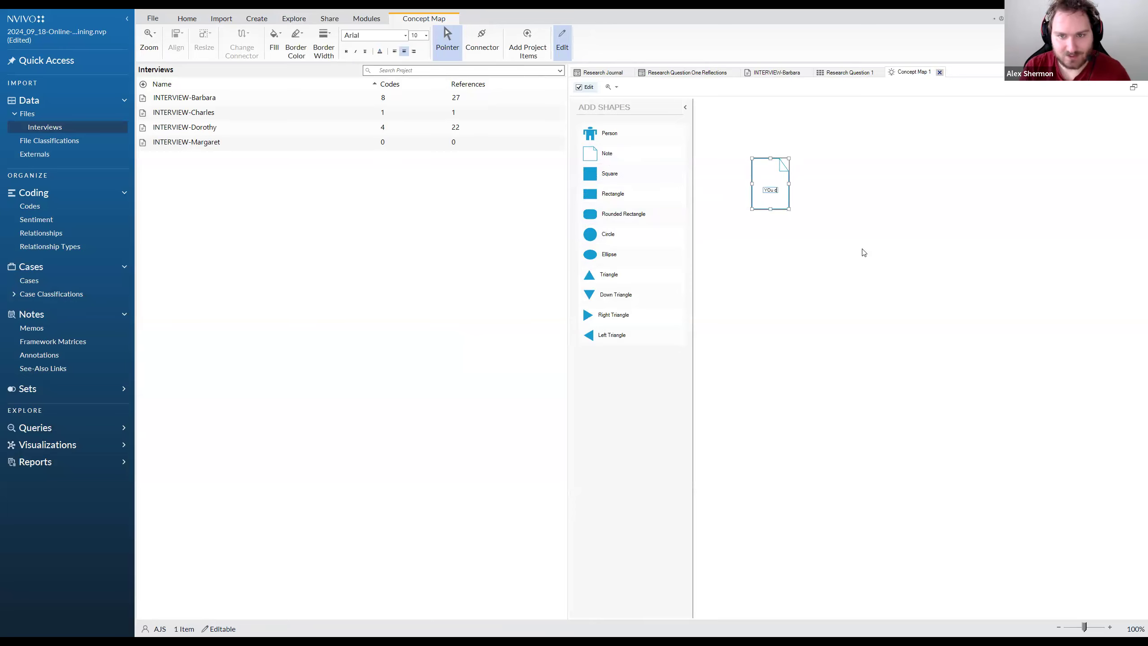
text(an)
text( can start to writ)
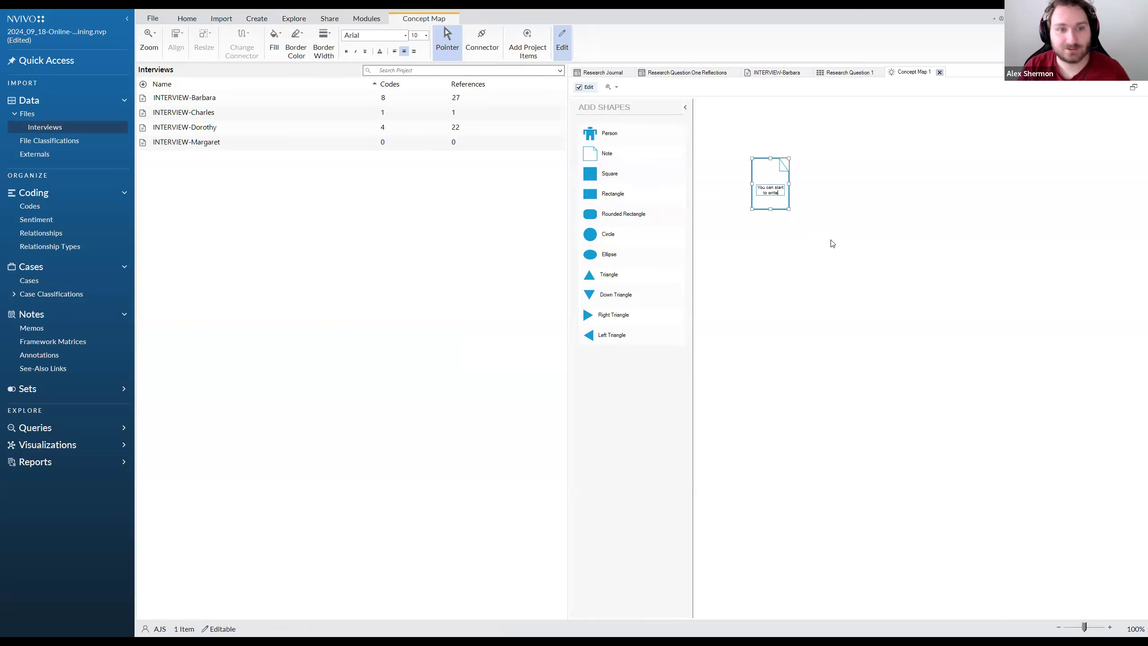
key(Return)
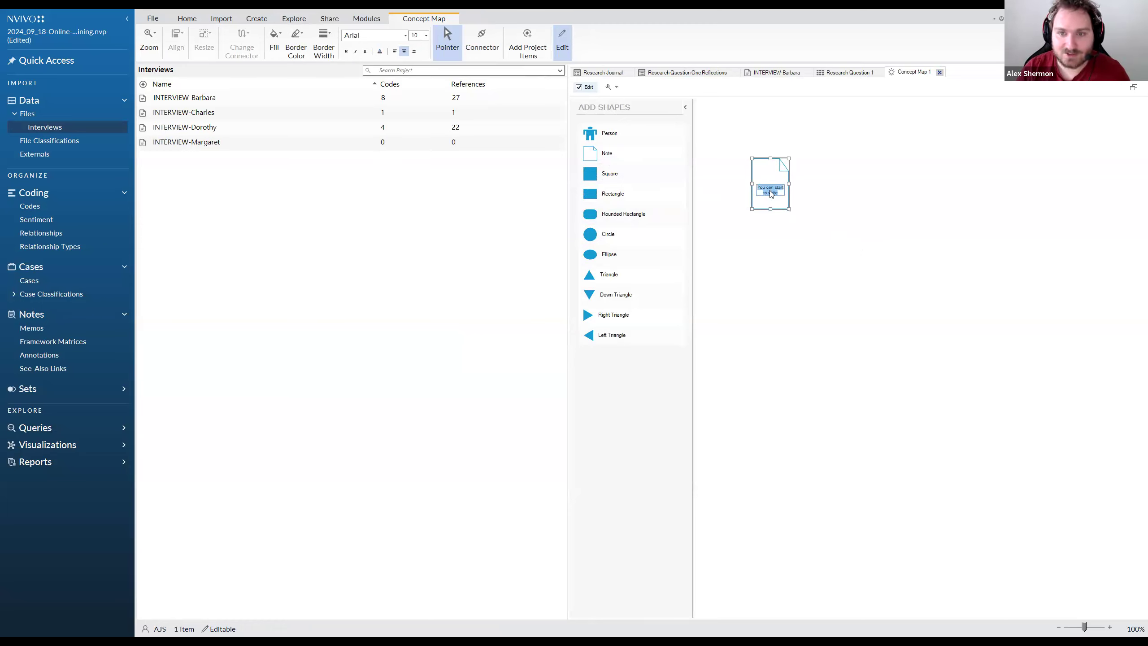
click(825, 174)
click(771, 195)
click(893, 206)
Place a Person shape diagonally below the note on the map and fill it with brown
drag(610, 133, 884, 287)
click(864, 252)
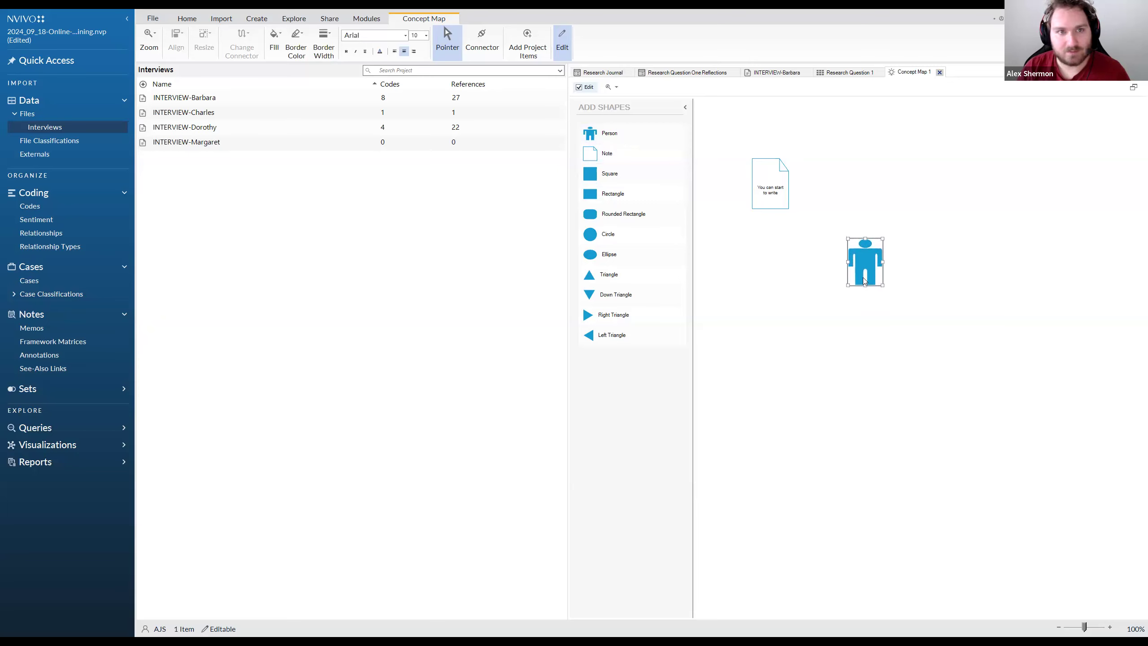
click(292, 52)
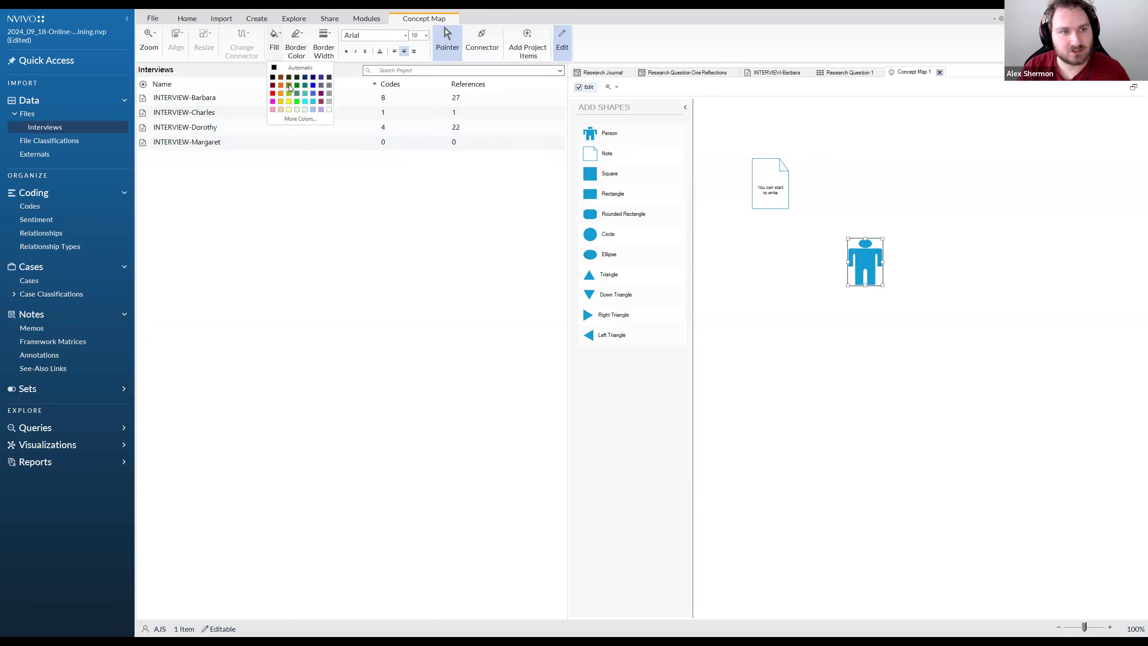
click(281, 77)
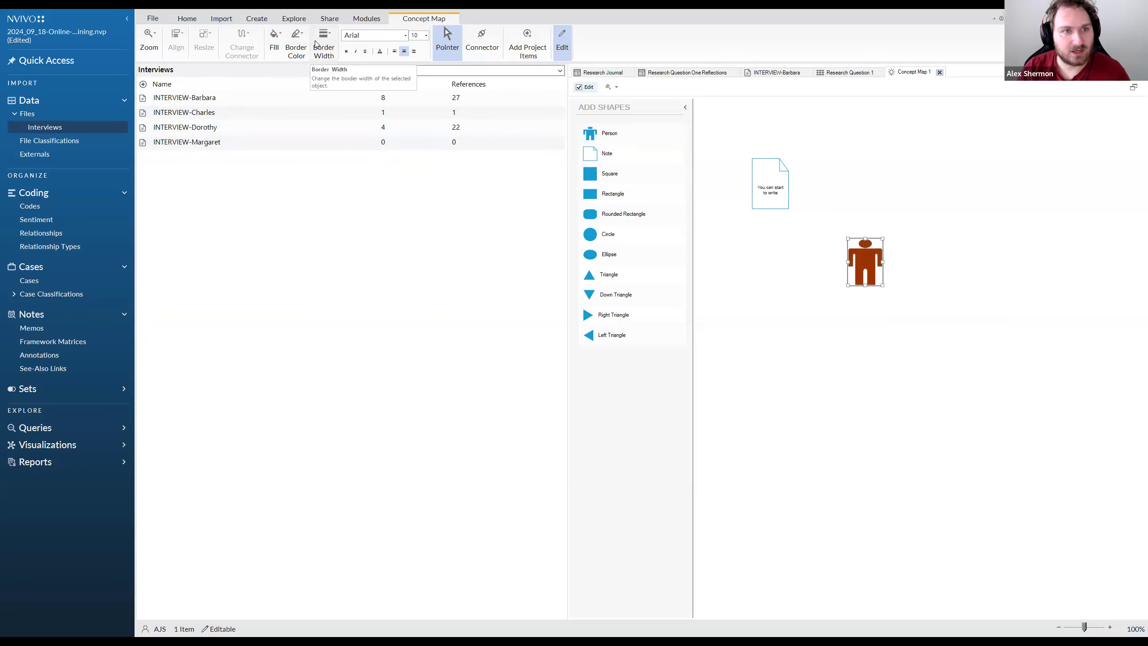
click(296, 47)
click(924, 231)
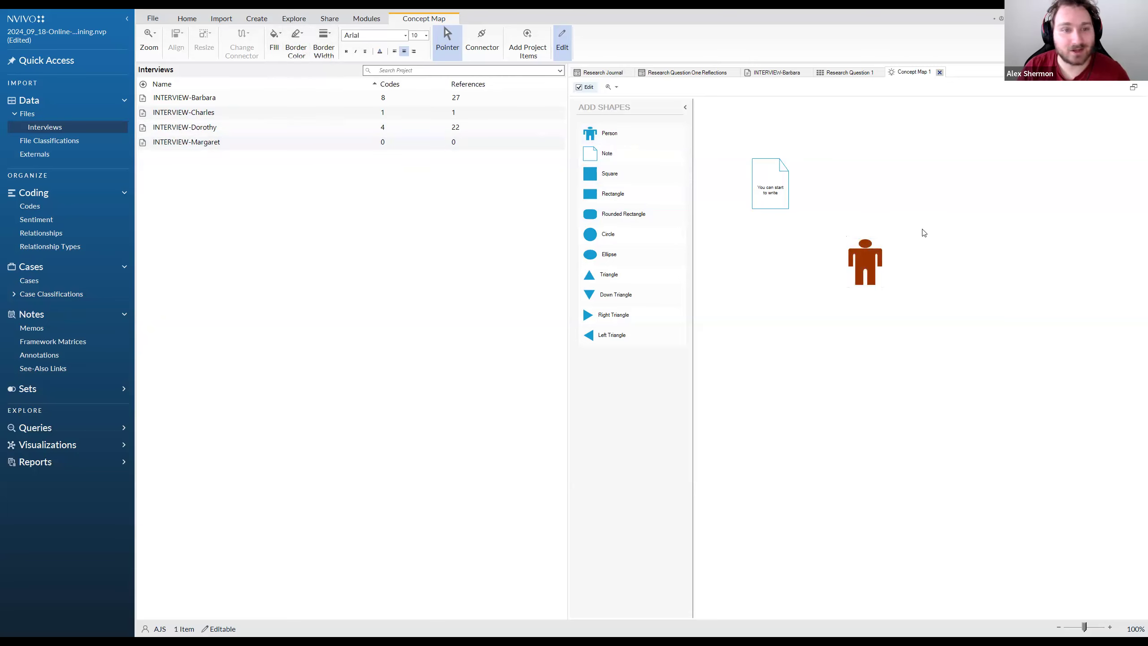
click(819, 228)
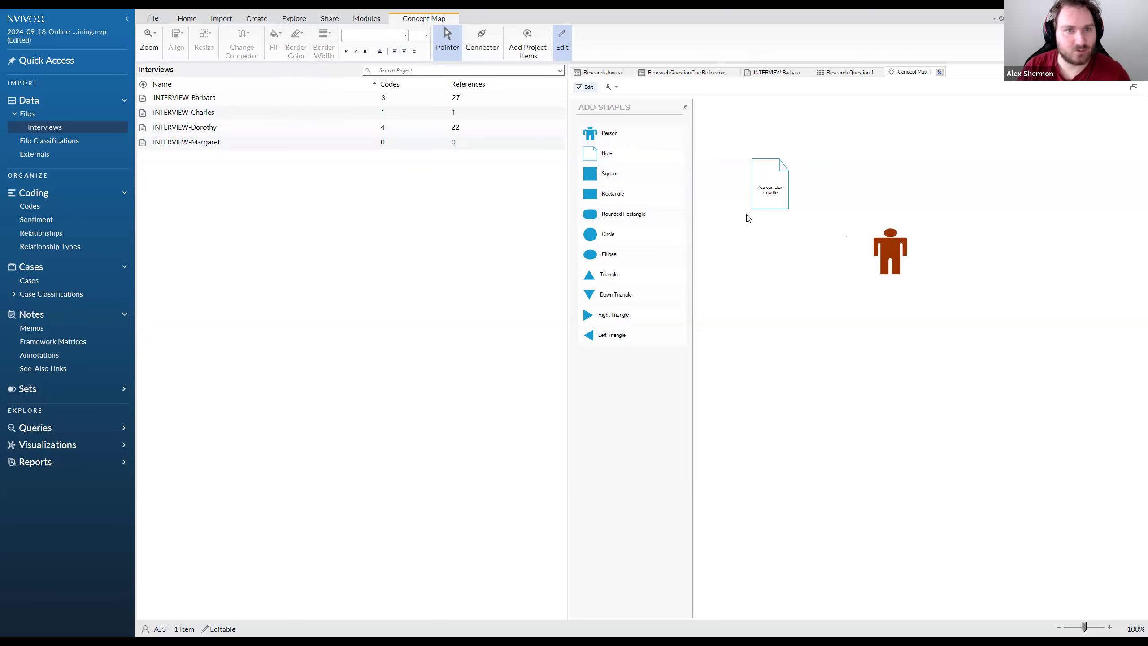
Add the first interview transcript, the Family History code and the Research Question 1 code to the concept map as project items
click(181, 103)
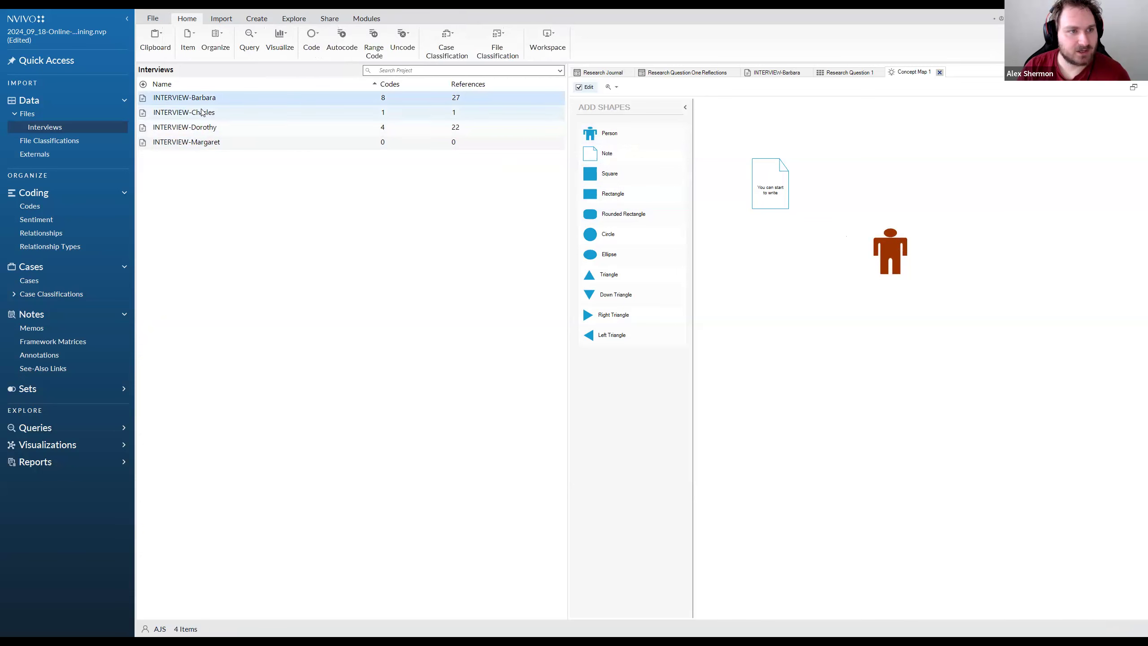
drag(244, 103, 809, 260)
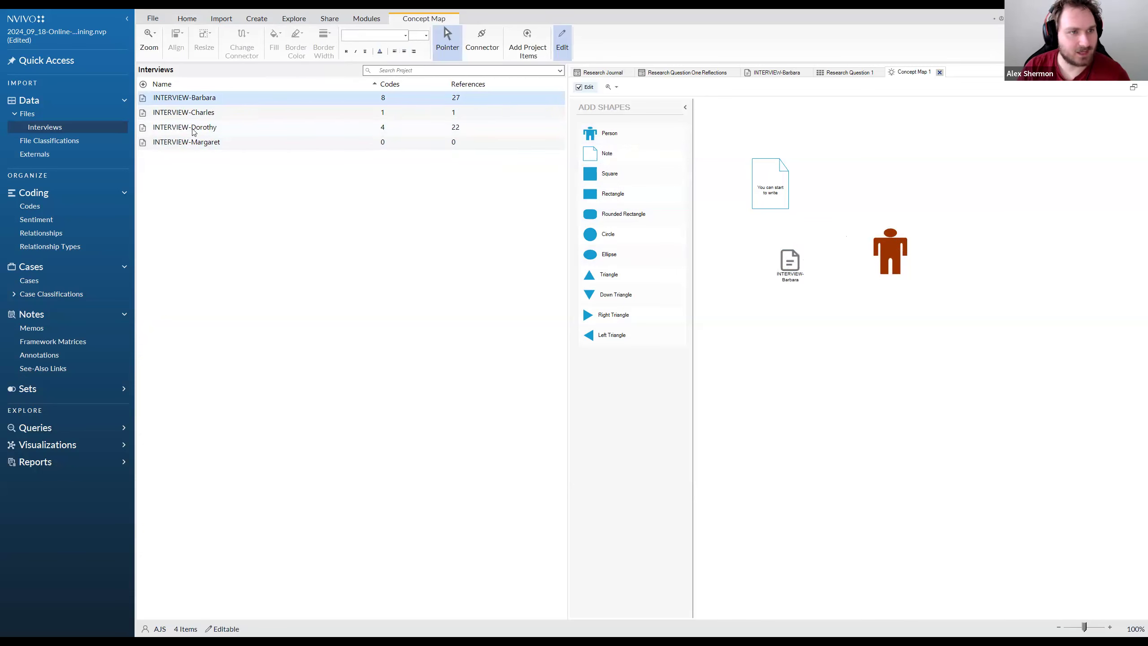
click(30, 206)
drag(207, 117, 835, 316)
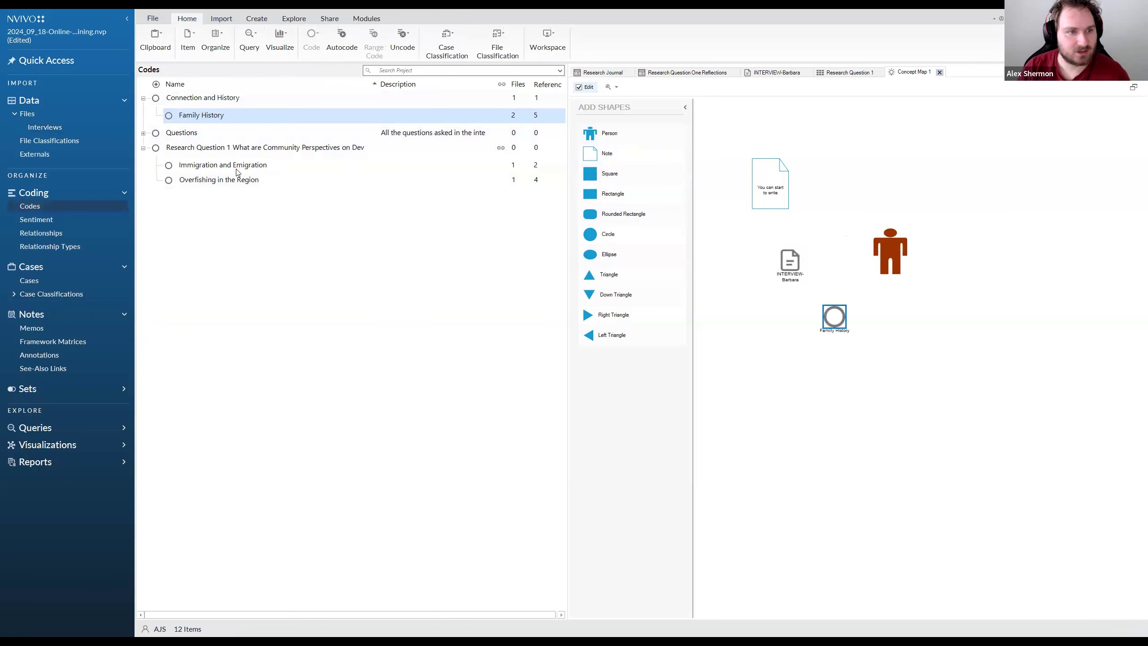
drag(262, 150, 941, 171)
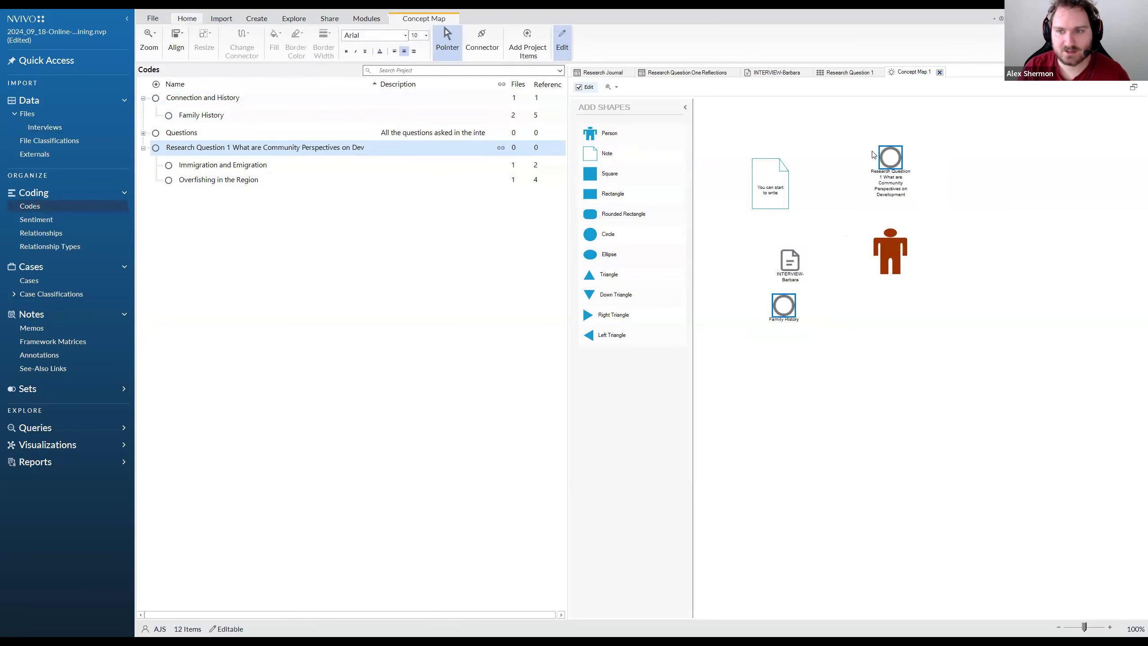
click(964, 197)
Space out the Family History code, the interview item and the person shape across the map
drag(776, 307, 882, 343)
drag(787, 266, 770, 286)
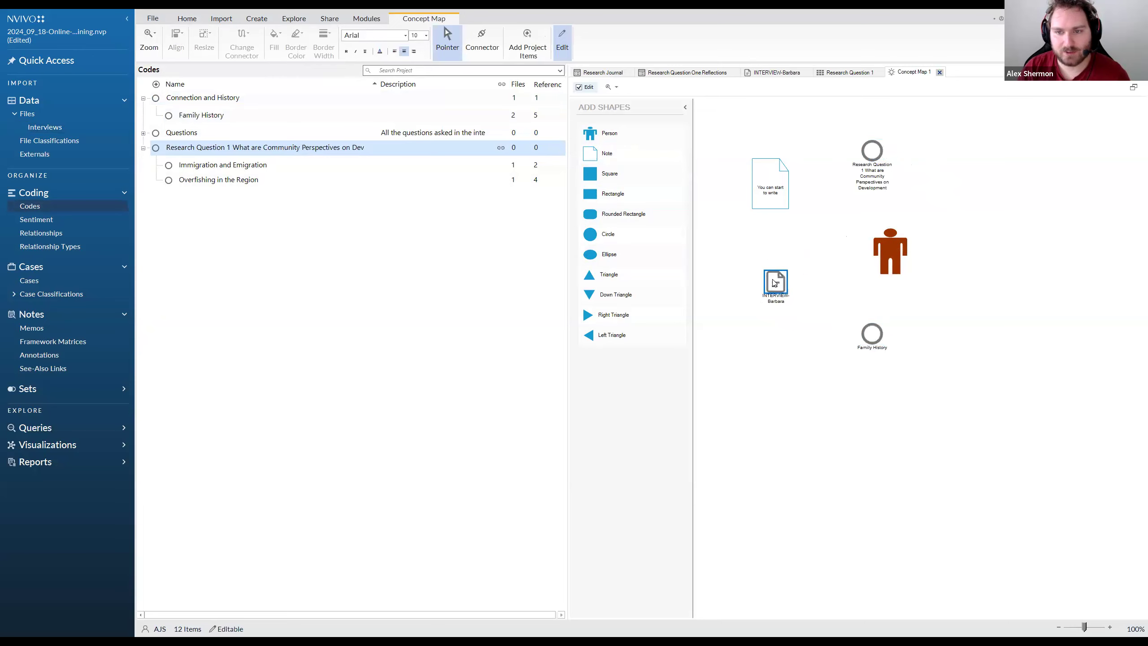
drag(894, 258, 920, 258)
click(866, 254)
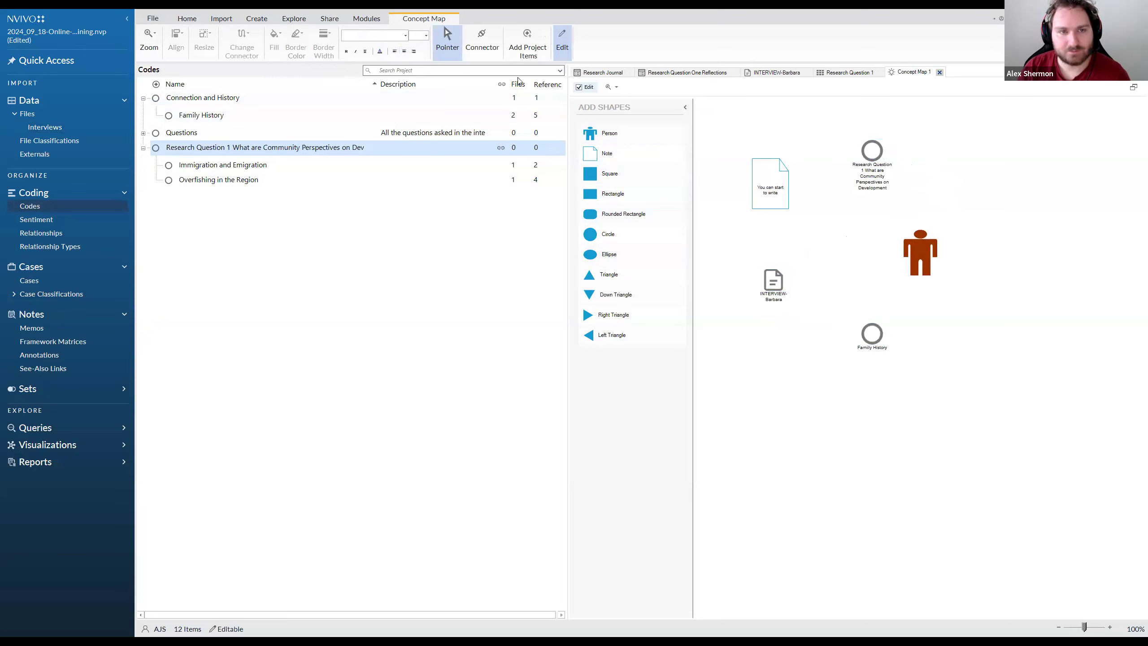
Draw connectors from the note and from the Research Question 1 code to the person shape
click(449, 44)
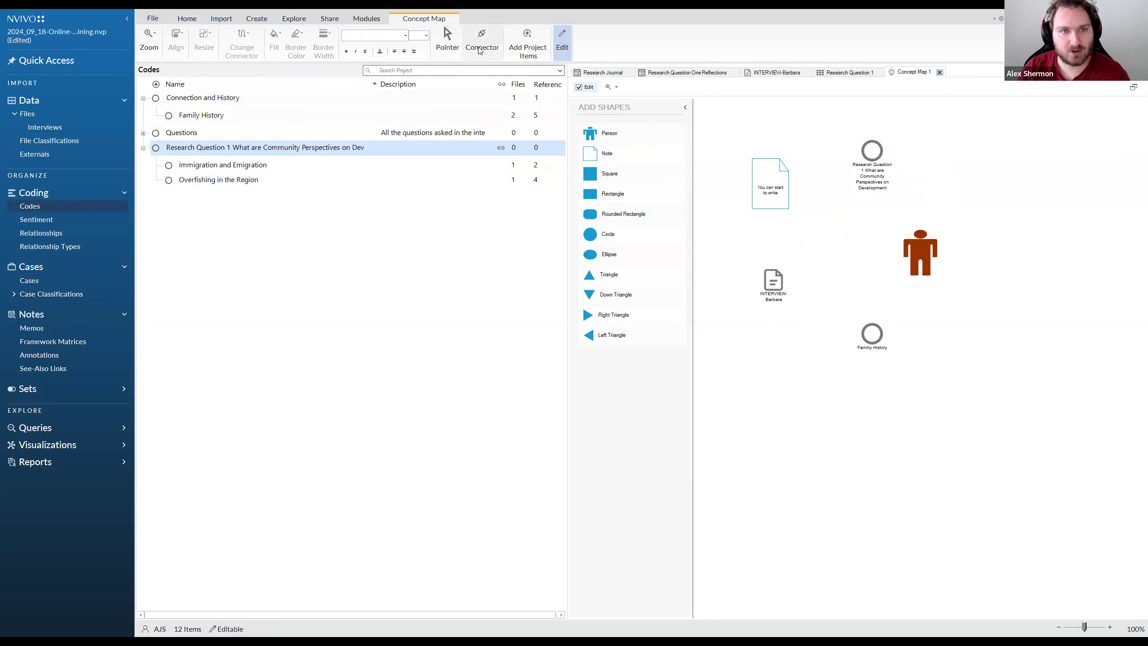
click(481, 47)
drag(781, 198, 907, 247)
mouse_move(873, 152)
mouse_down()
mouse_move(911, 238)
mouse_move(879, 243)
mouse_move(888, 249)
mouse_up()
click(448, 41)
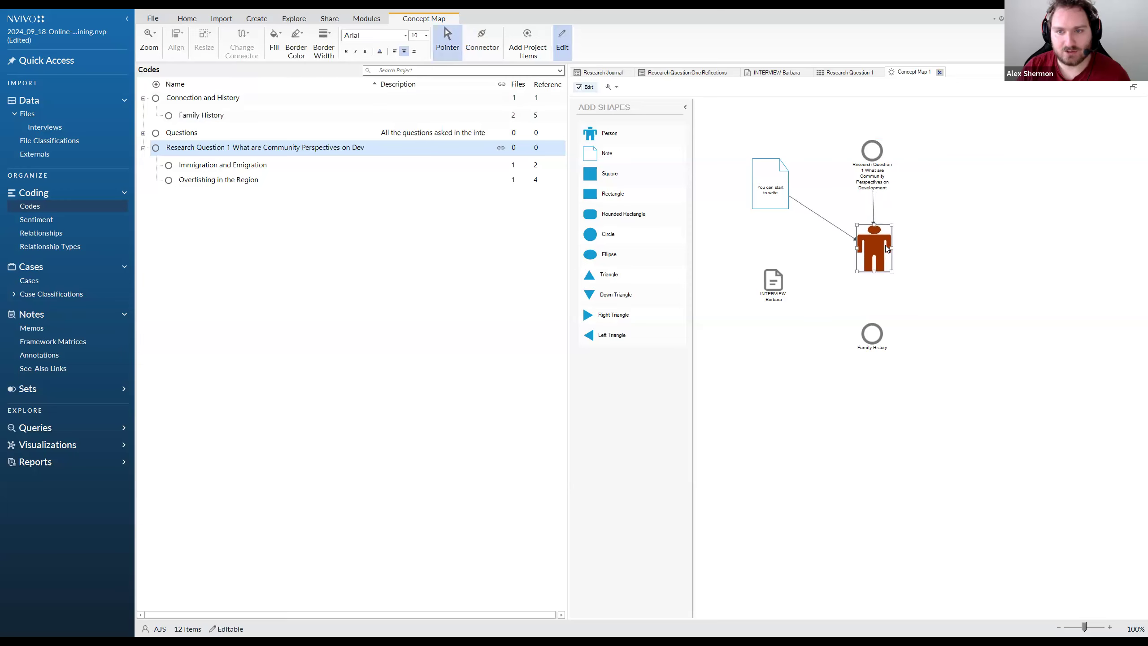
Reposition the interview and Family History items, then connect Family History to the Research Question 1 code and the interview to the person
drag(773, 282, 940, 283)
drag(871, 340, 881, 156)
click(482, 43)
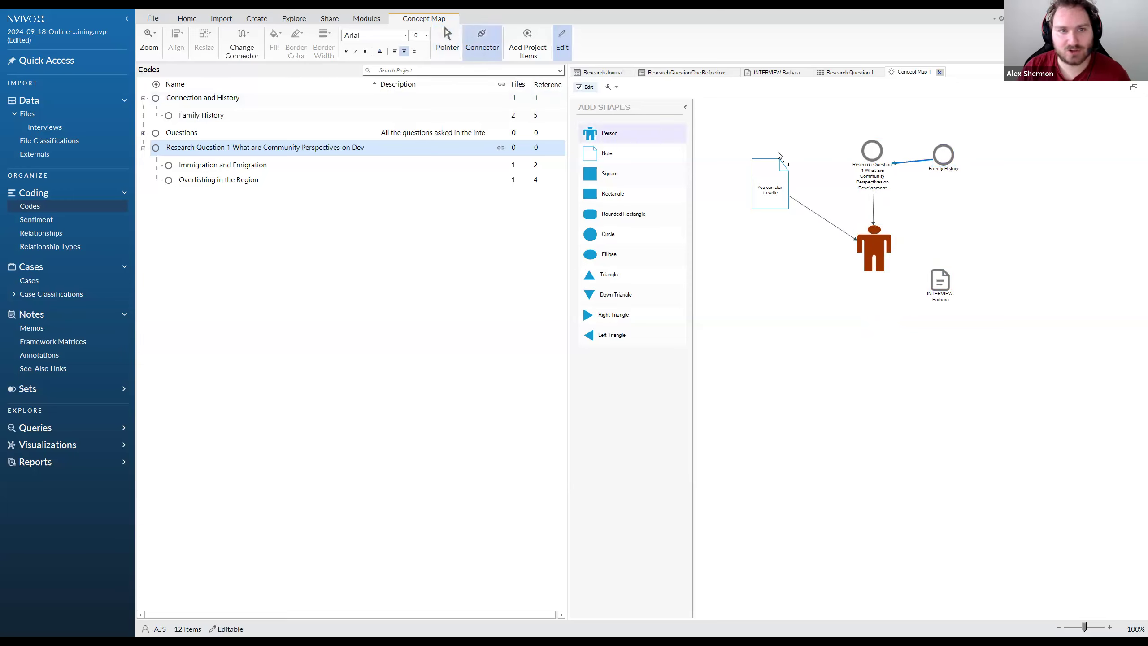
drag(952, 284, 886, 257)
click(448, 41)
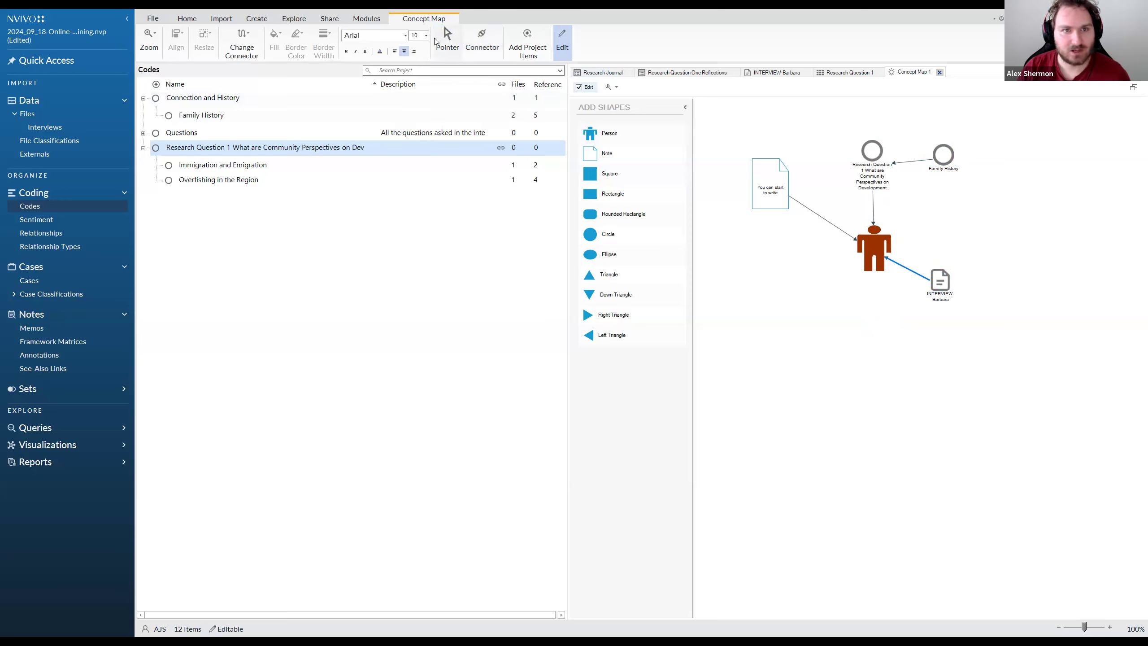
Move the interview item directly below the person shape and stretch the person slightly taller
drag(939, 306, 869, 359)
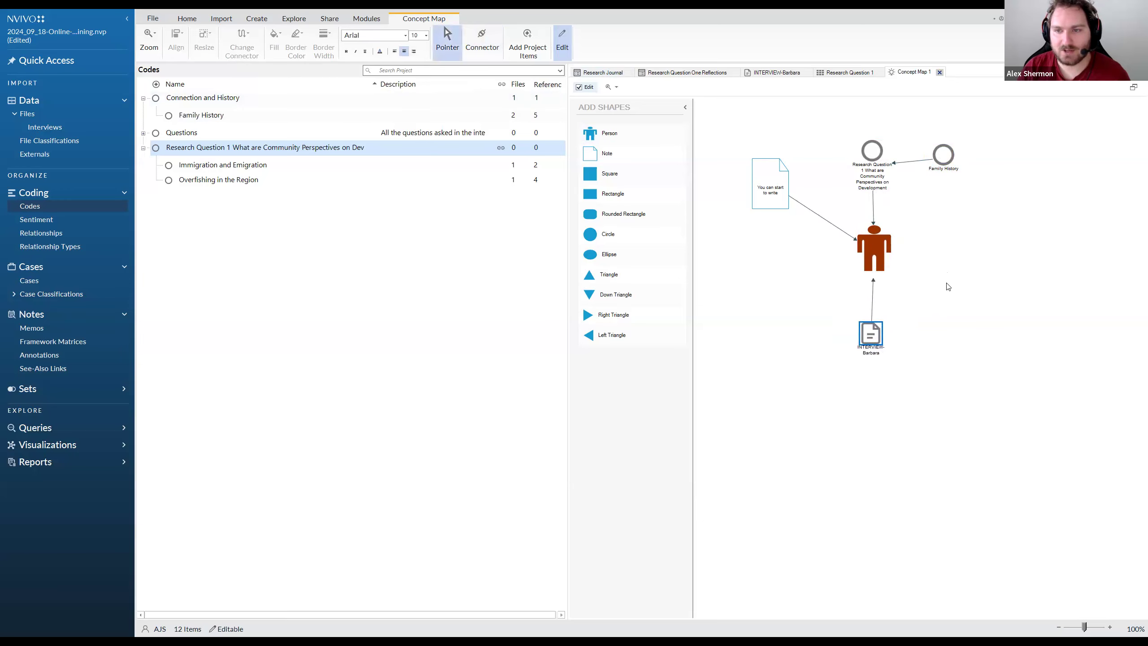
click(877, 241)
drag(874, 225, 874, 212)
click(907, 236)
Change the person shape's fill to a custom green picked from the colour spectrum
click(875, 235)
click(275, 39)
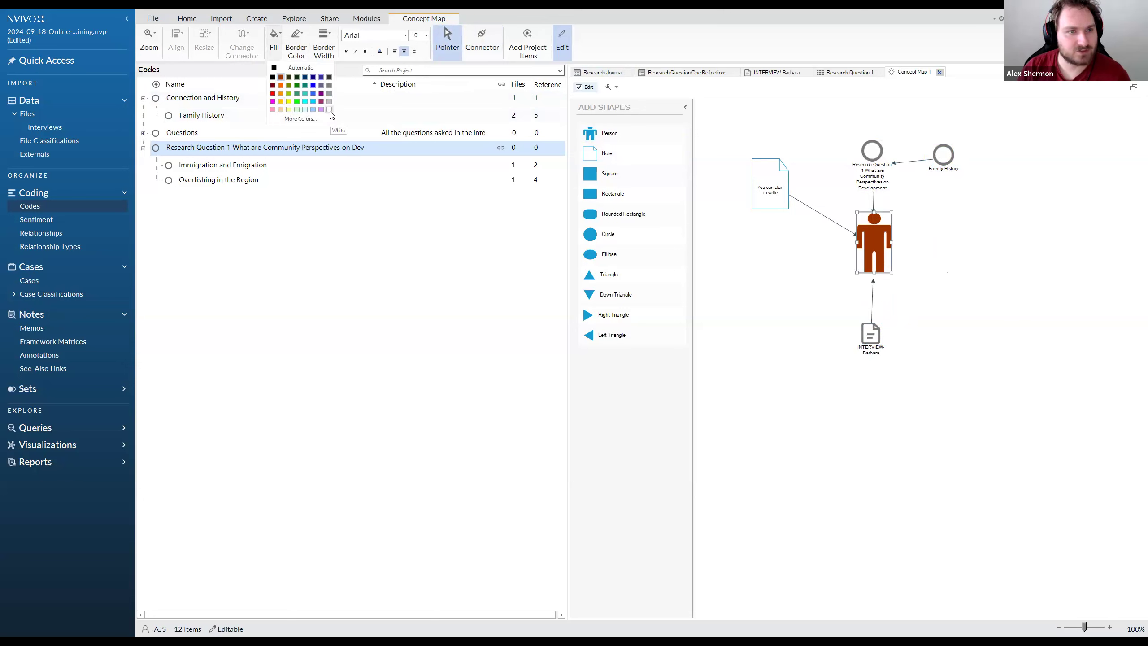
click(301, 120)
drag(595, 221, 595, 195)
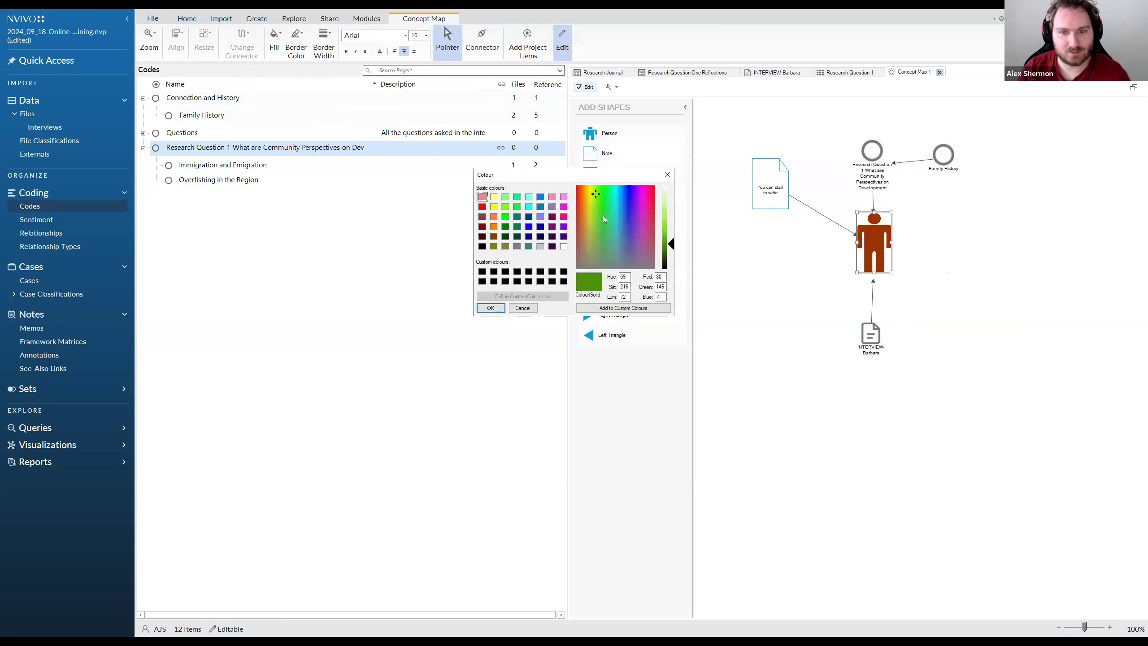
click(490, 308)
Nudge the interview item closer to the person and shift the Family History code farther from the Research Question 1 code
mouse_move(873, 338)
mouse_down()
mouse_move(886, 324)
mouse_move(875, 325)
mouse_up()
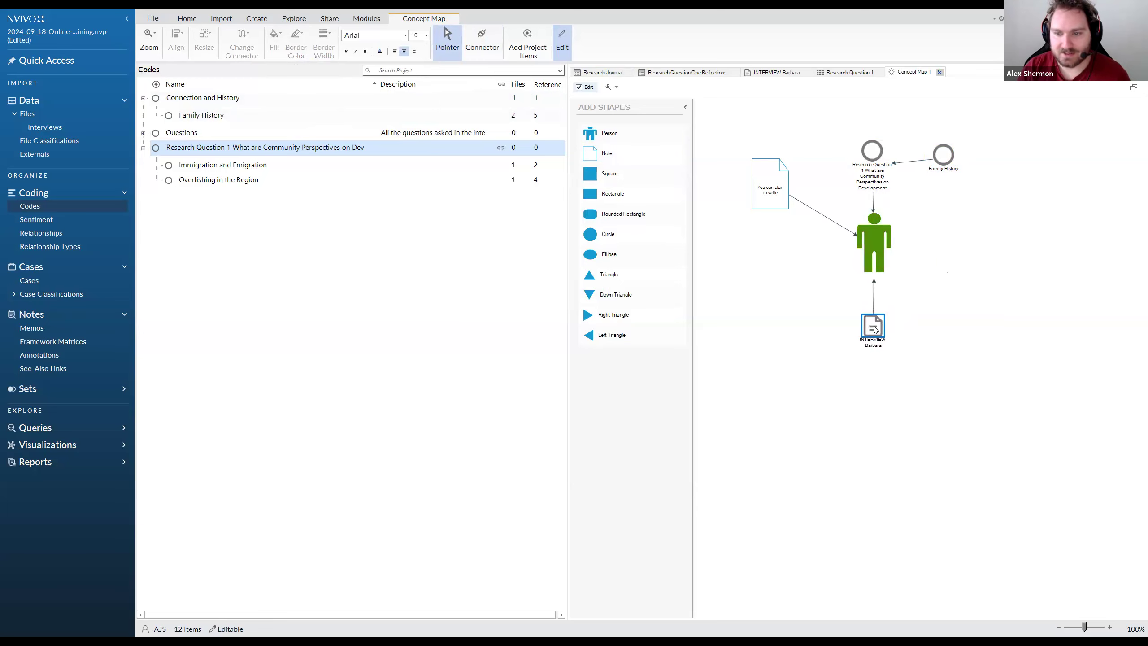
click(922, 294)
drag(953, 161, 953, 165)
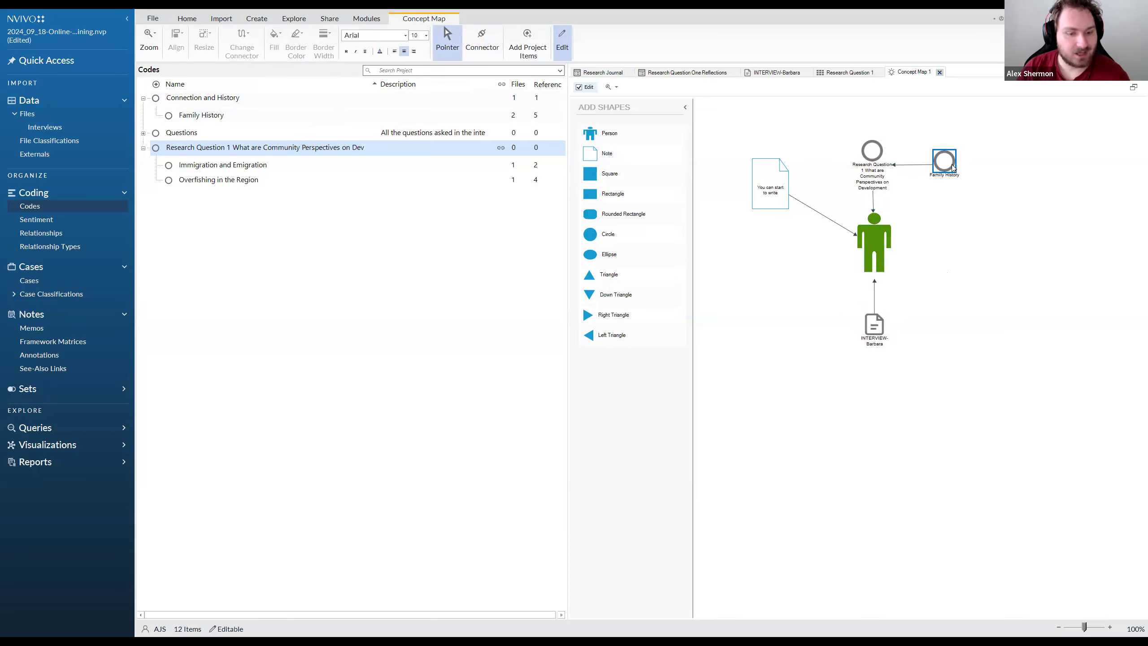
click(978, 248)
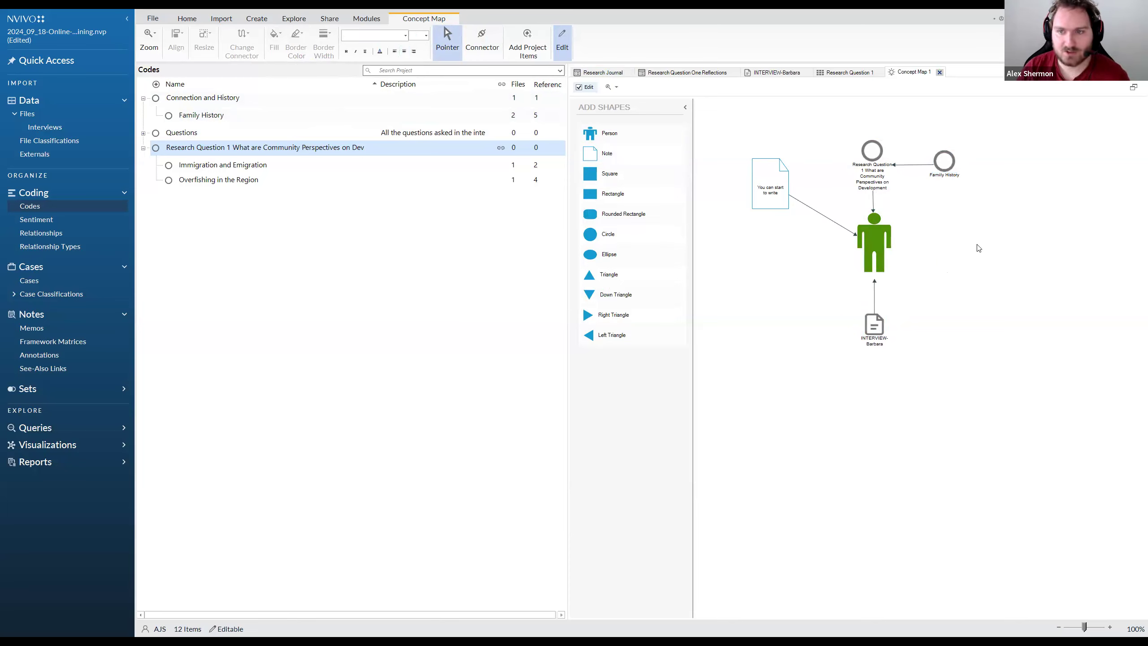
drag(945, 168, 961, 165)
click(943, 241)
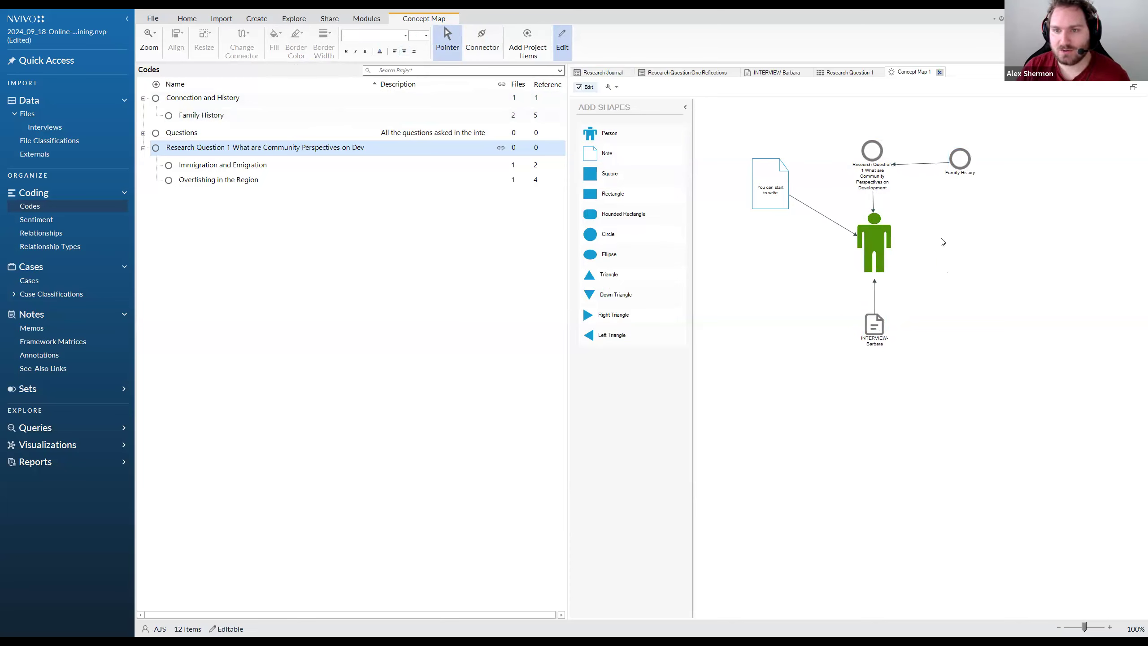
Replace the note's text with "Chapter 1" and move the note beside the person shape at roughly the same height
drag(761, 207, 766, 258)
double_click(776, 244)
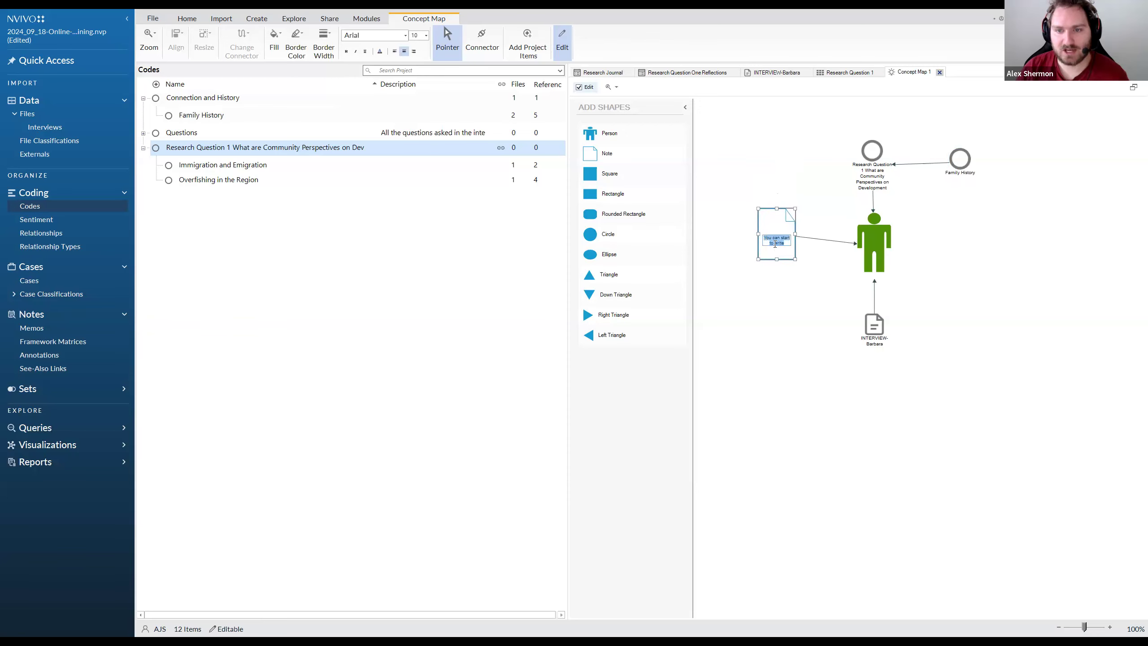
click(785, 247)
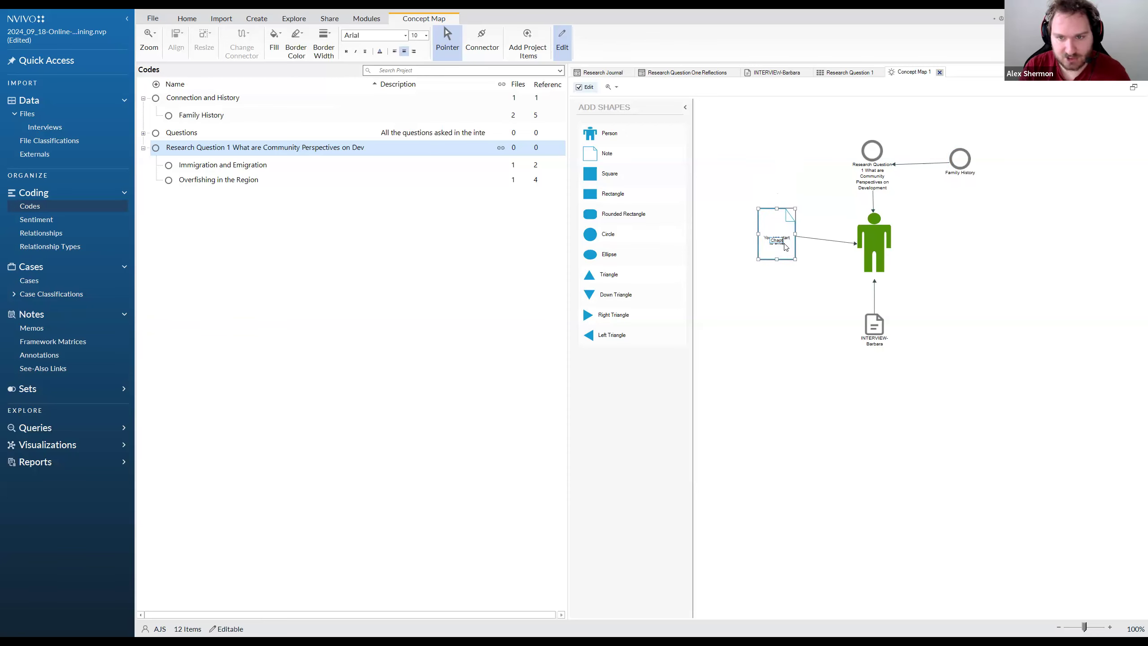
text(Chapter 1)
key(Return)
click(753, 323)
drag(778, 253, 800, 264)
click(938, 270)
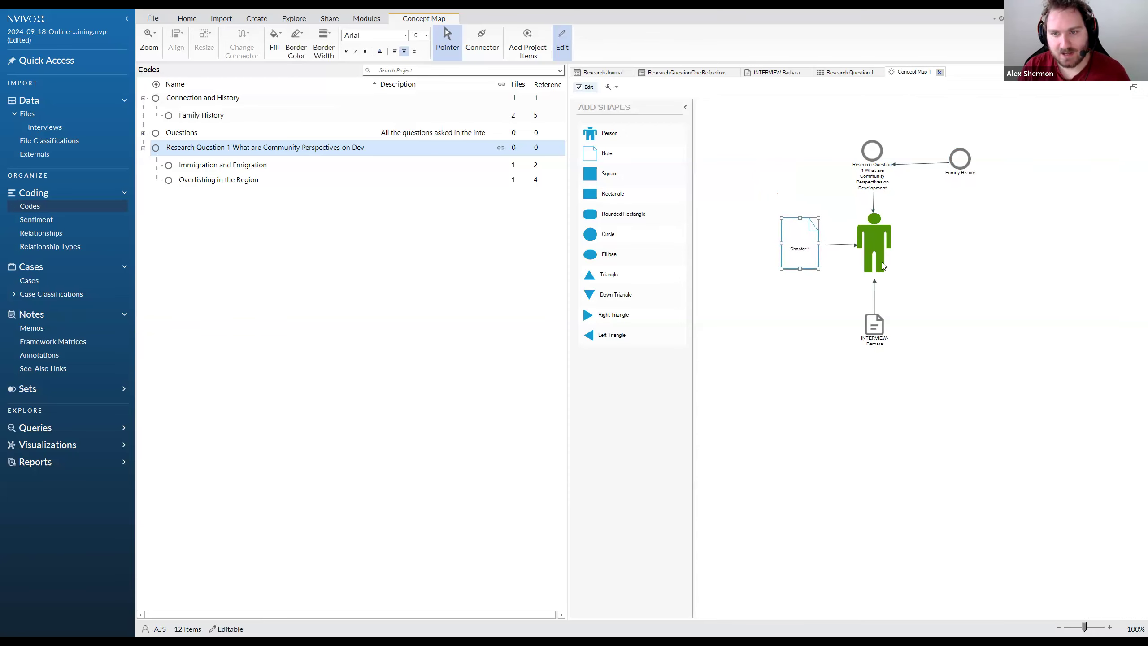
Add the third listed interview to the concept map below and beside the person shape, and connect it to the person with an arrow
click(872, 332)
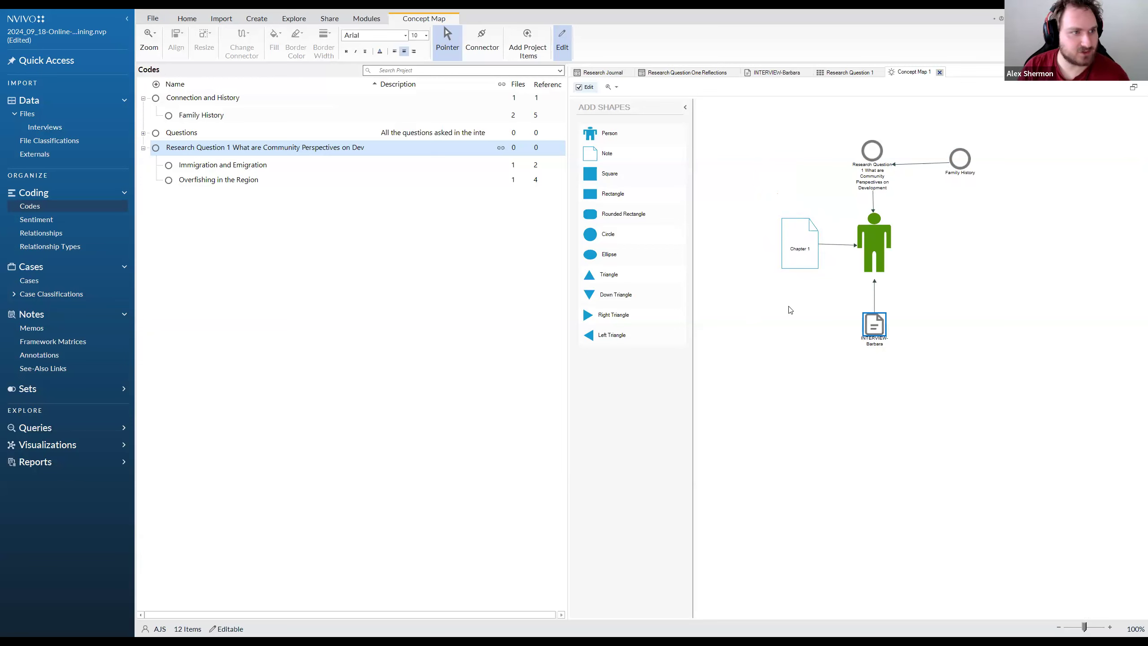
click(44, 127)
click(213, 129)
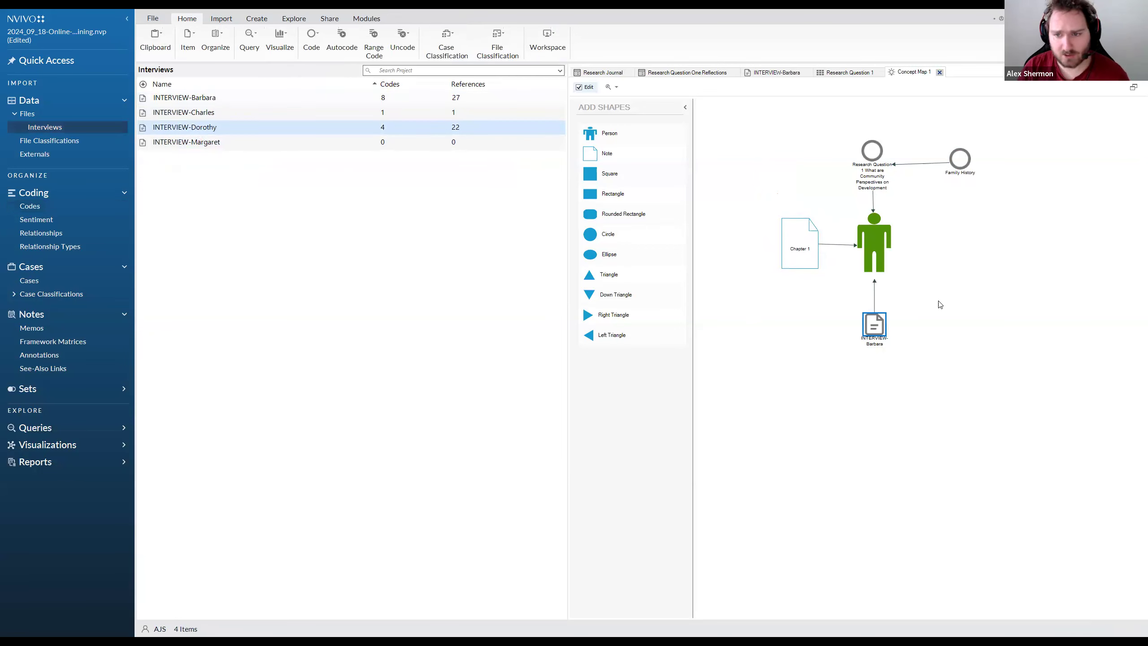
drag(940, 304, 940, 304)
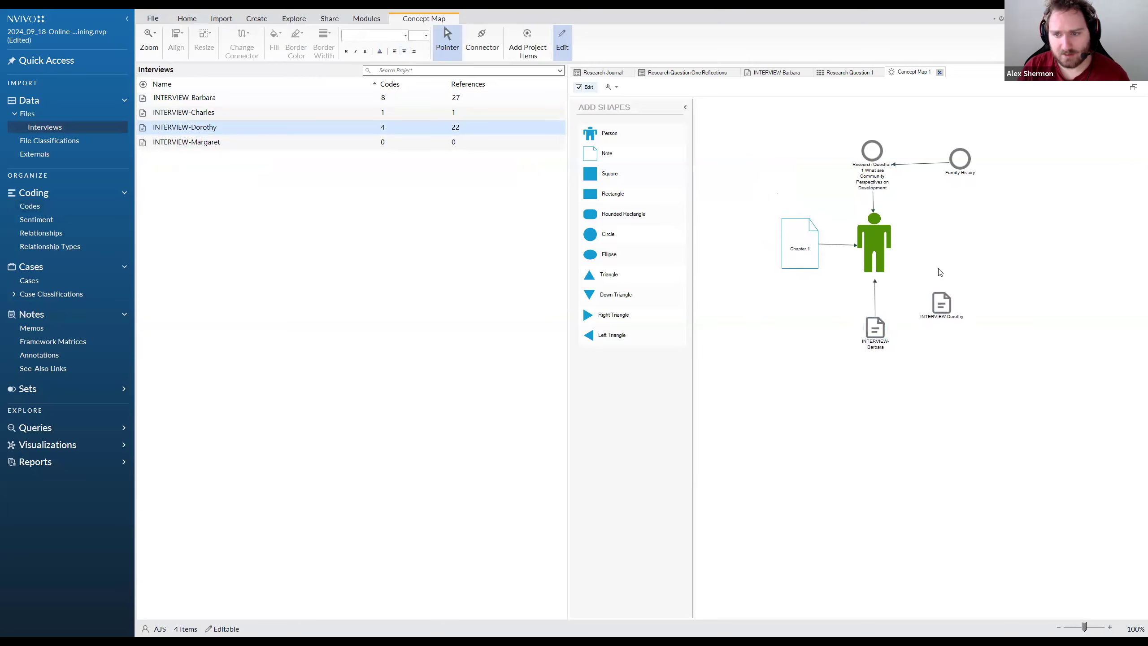
click(481, 40)
drag(950, 286, 901, 253)
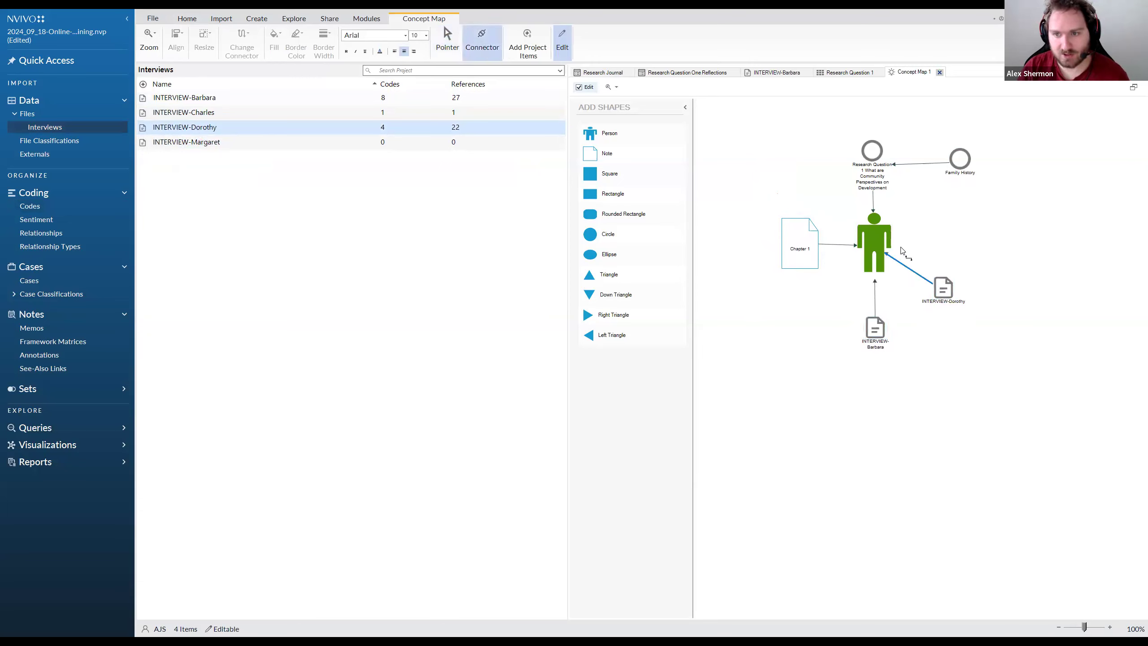
click(447, 48)
Nudge the Research Question 1 code slightly upward and shift the Family History code a little farther away from it
click(872, 151)
drag(873, 152, 873, 147)
drag(965, 156, 974, 156)
click(957, 187)
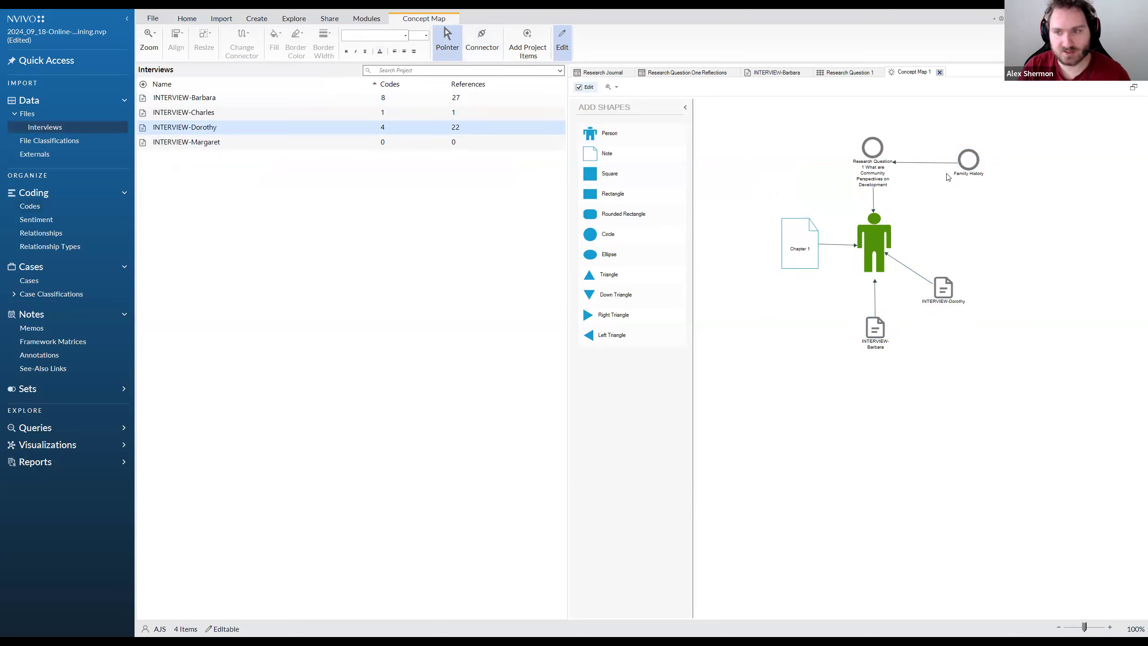
drag(976, 156, 978, 154)
click(954, 213)
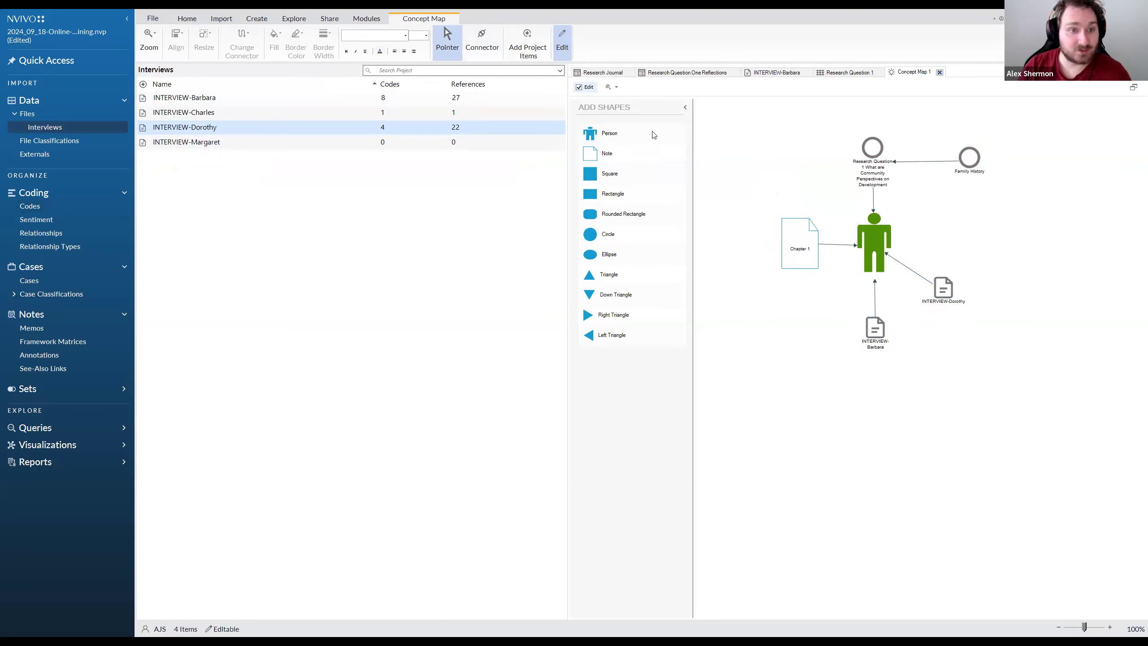
Open the Family History code and the newly linked interview transcript from the map to review their contents, and return to Concept Map 1
click(974, 158)
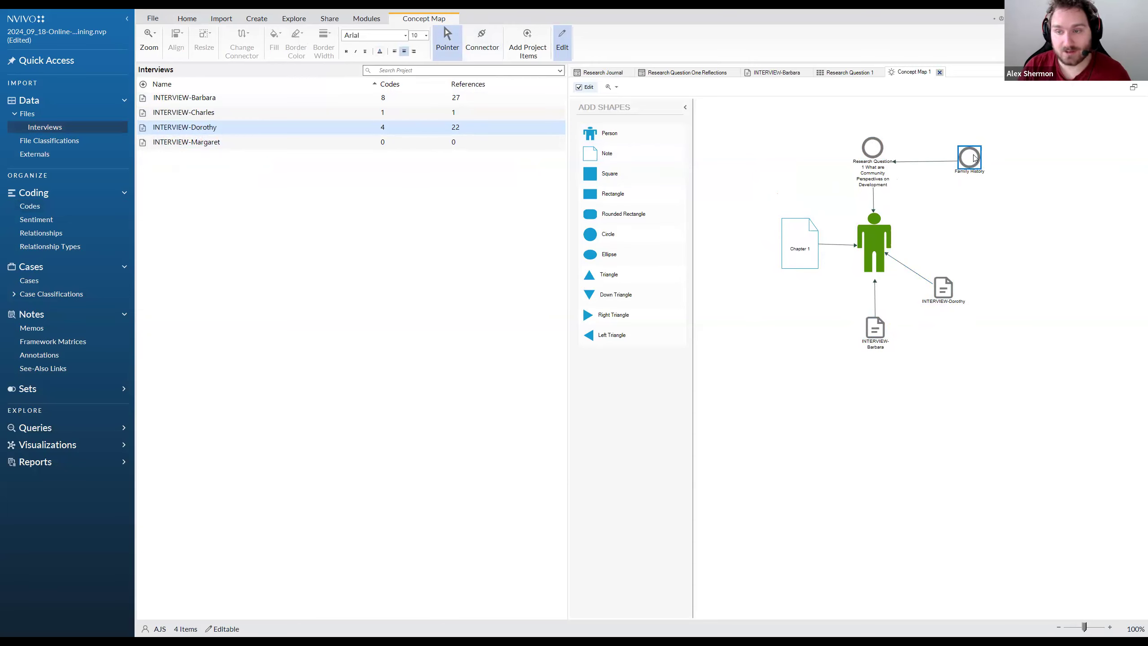
double_click(974, 158)
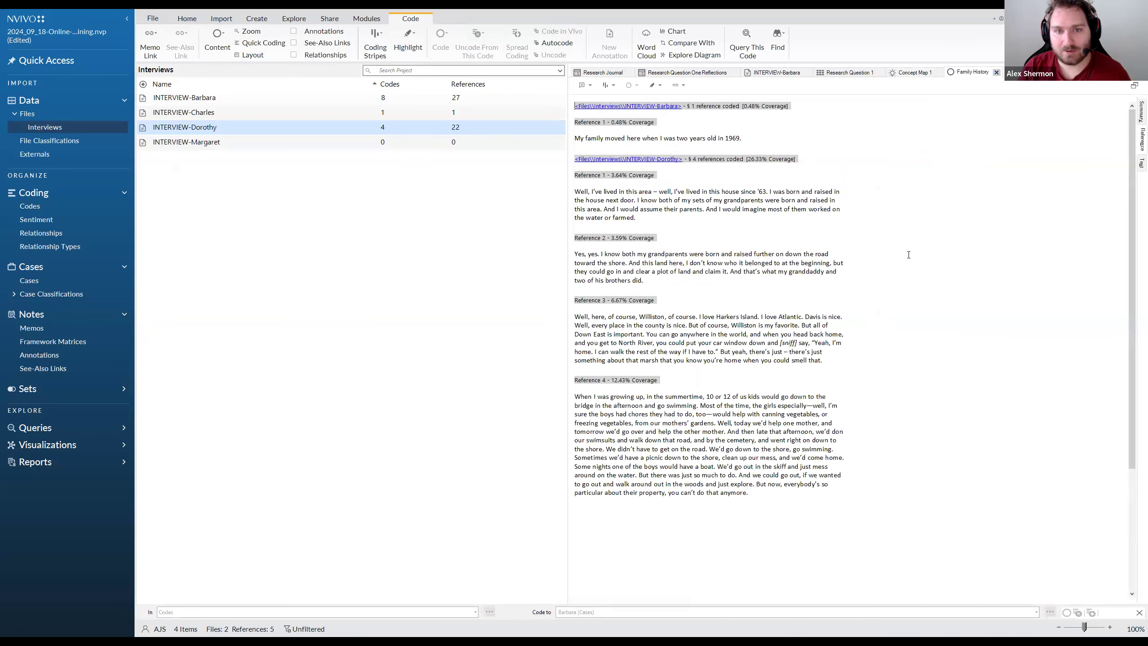
click(921, 73)
double_click(952, 294)
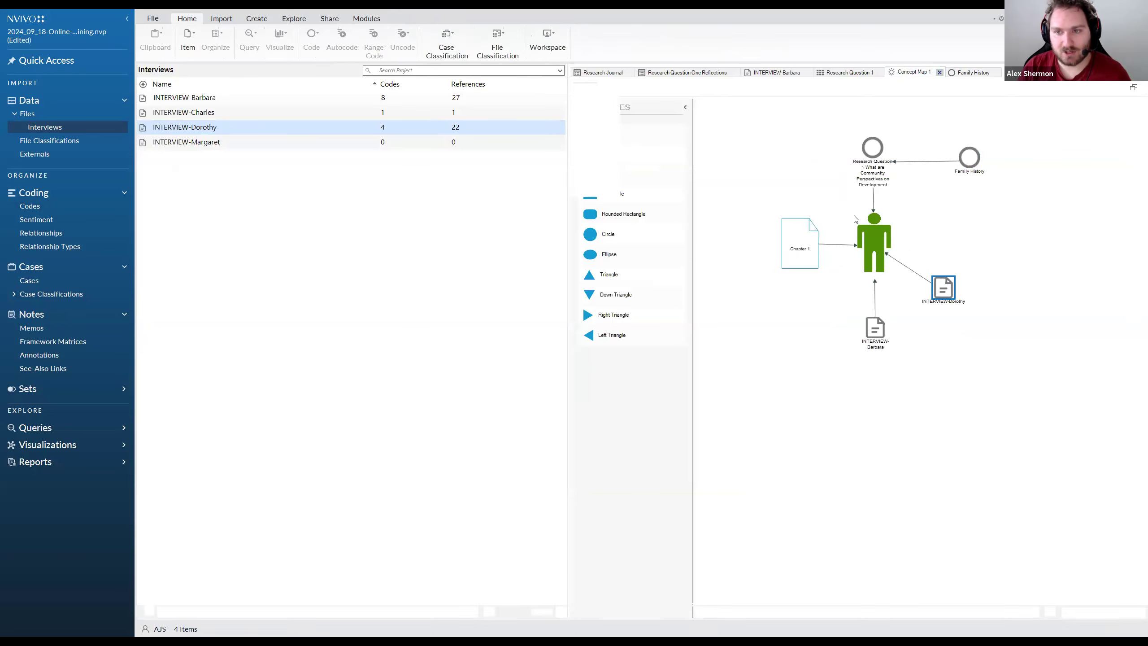
click(964, 73)
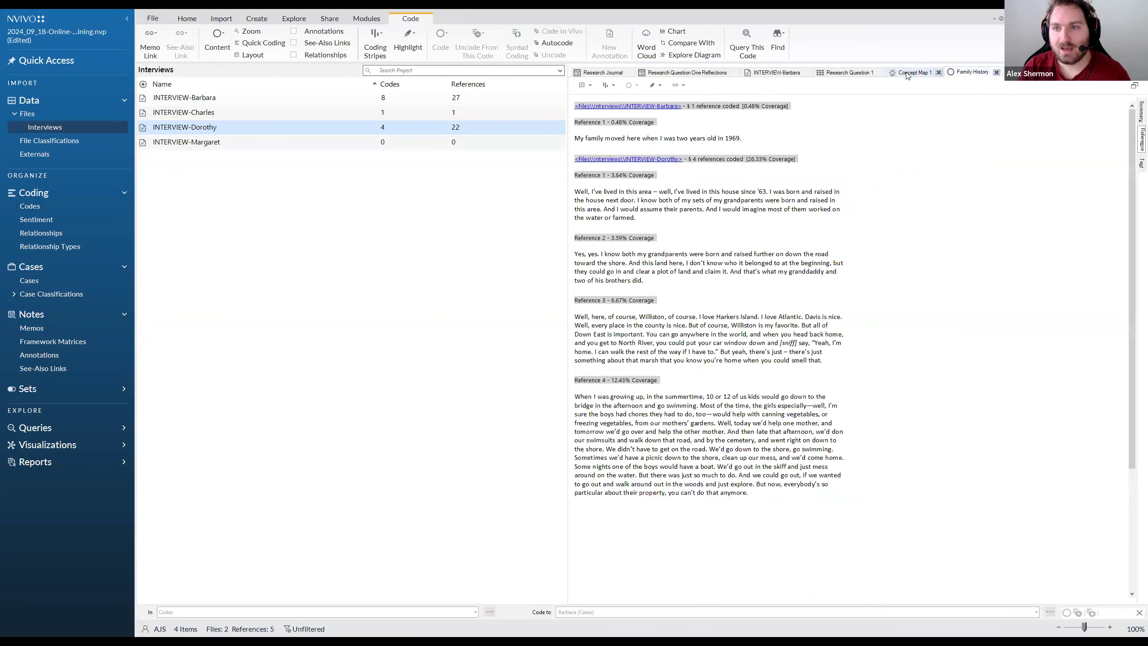
click(912, 72)
Try the newly linked interview beside the person shape, and place it next to the other interview below the person
drag(943, 289, 946, 253)
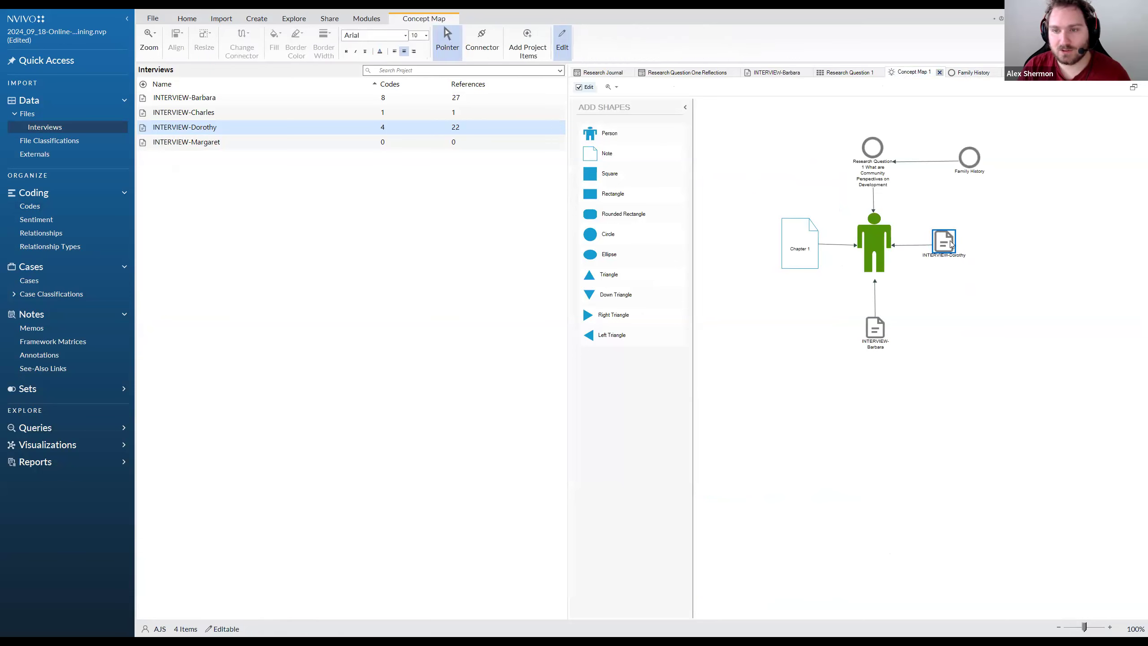
drag(959, 302, 946, 323)
click(965, 251)
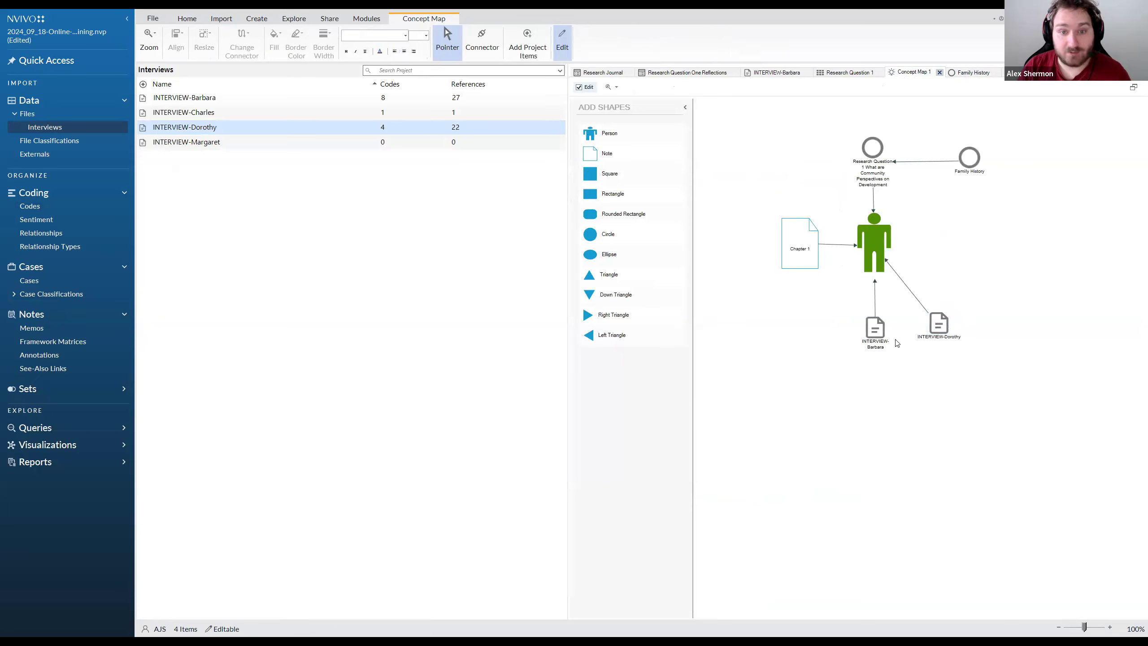
Delete everything on the concept map and place two rectangular shapes side by side in its upper area
drag(1016, 393, 806, 134)
key(Delete)
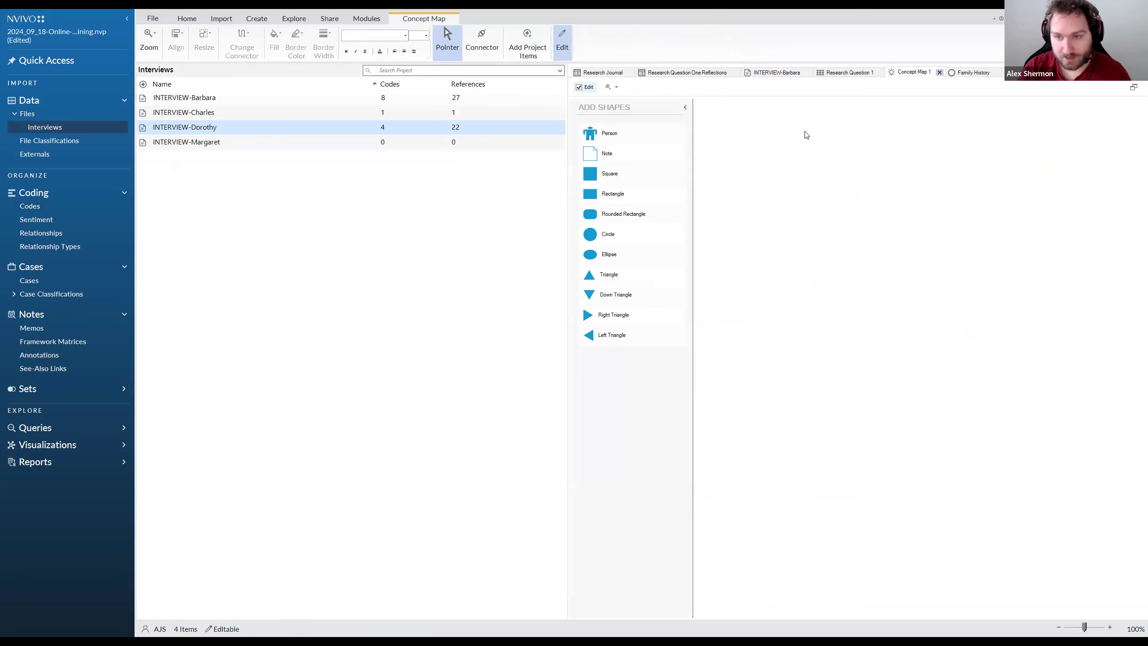
drag(659, 165, 872, 222)
drag(606, 174, 964, 206)
click(1056, 230)
Label the first shape "Dataset 1" and the second shape "Dataset 2"
click(808, 189)
text(Dataqsset 1)
click(963, 205)
text(Dataset)
key(Return)
double_click(960, 195)
text(2)
key(Return)
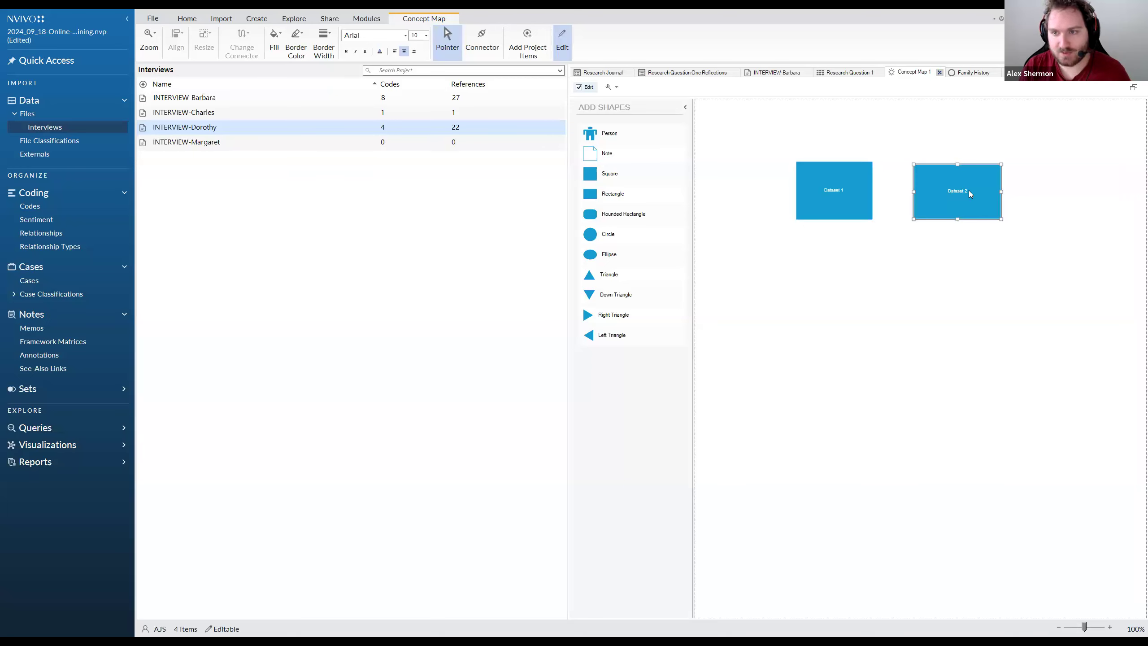
Narrow the Dataset 2 shape to roughly the width of the Dataset 1 shape
click(931, 250)
click(995, 192)
drag(1001, 192, 990, 191)
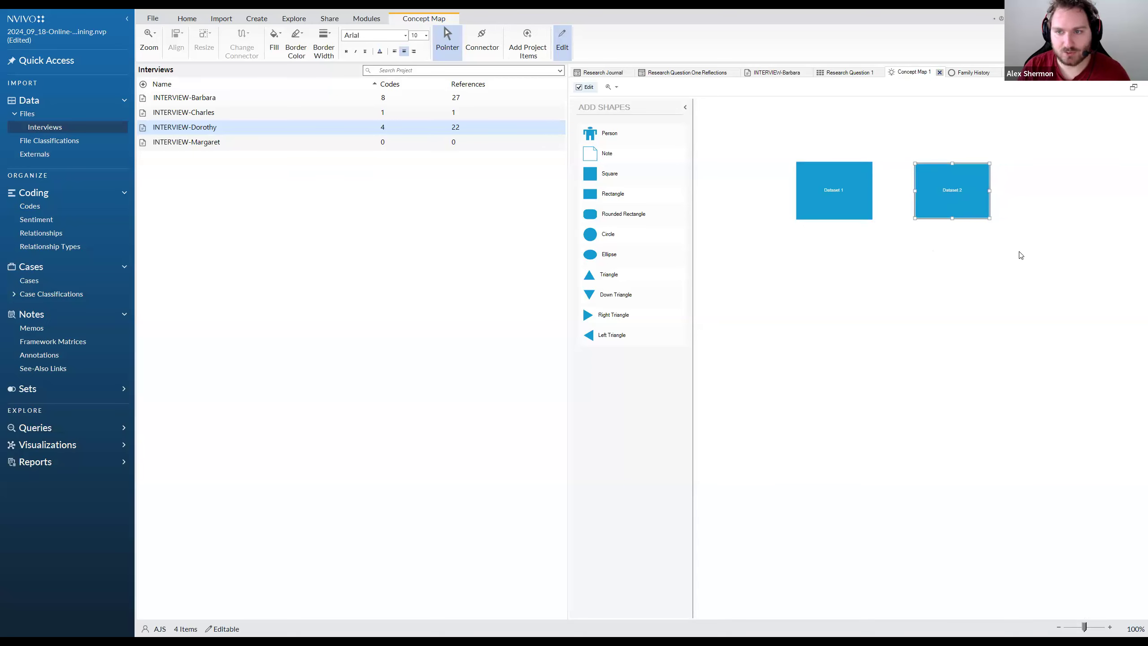
click(1019, 254)
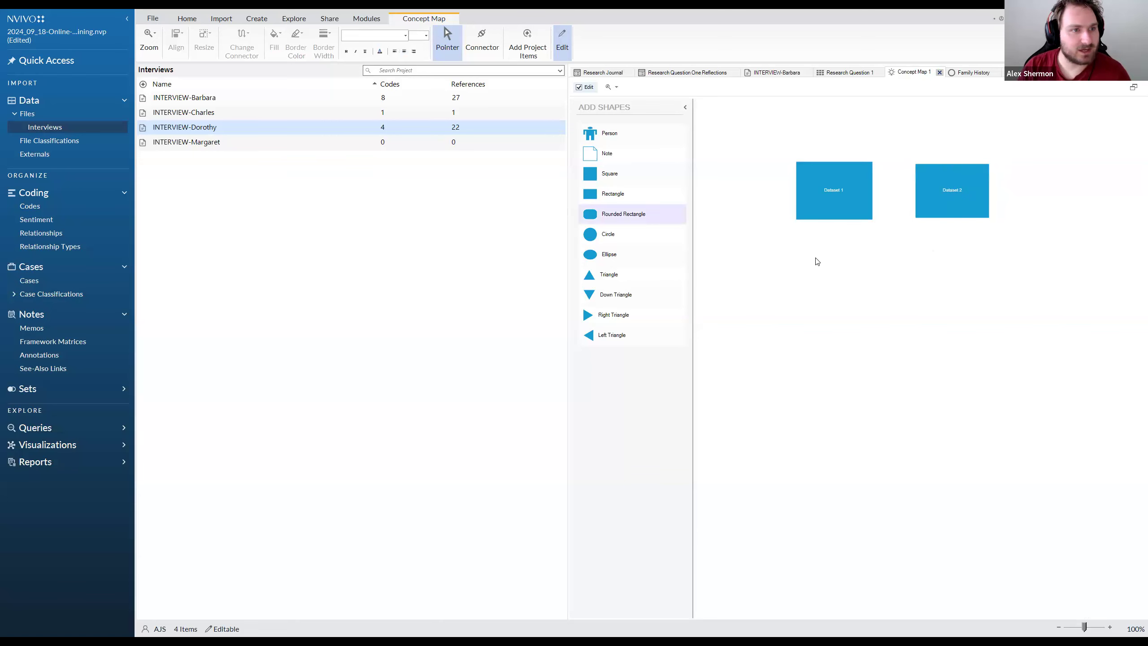
Add all four interviews to the map and arrange them in a horizontal row beneath the dataset shapes
click(198, 97)
key(ctrl+a)
drag(197, 97, 753, 268)
drag(761, 323, 807, 272)
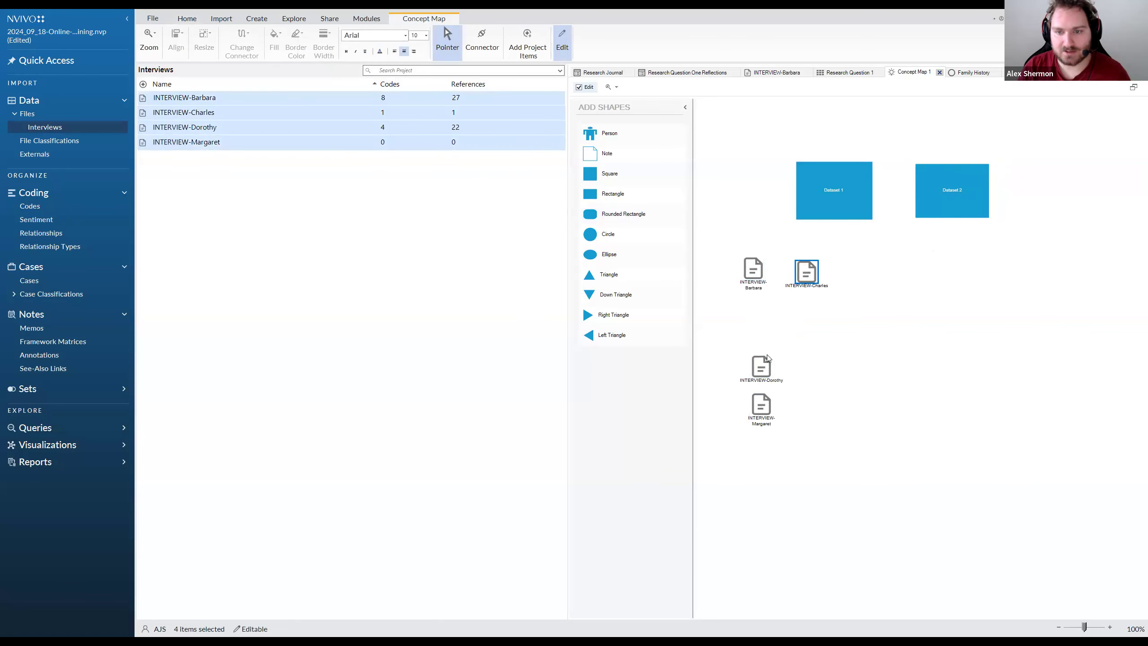
drag(761, 366, 859, 274)
drag(764, 403, 917, 269)
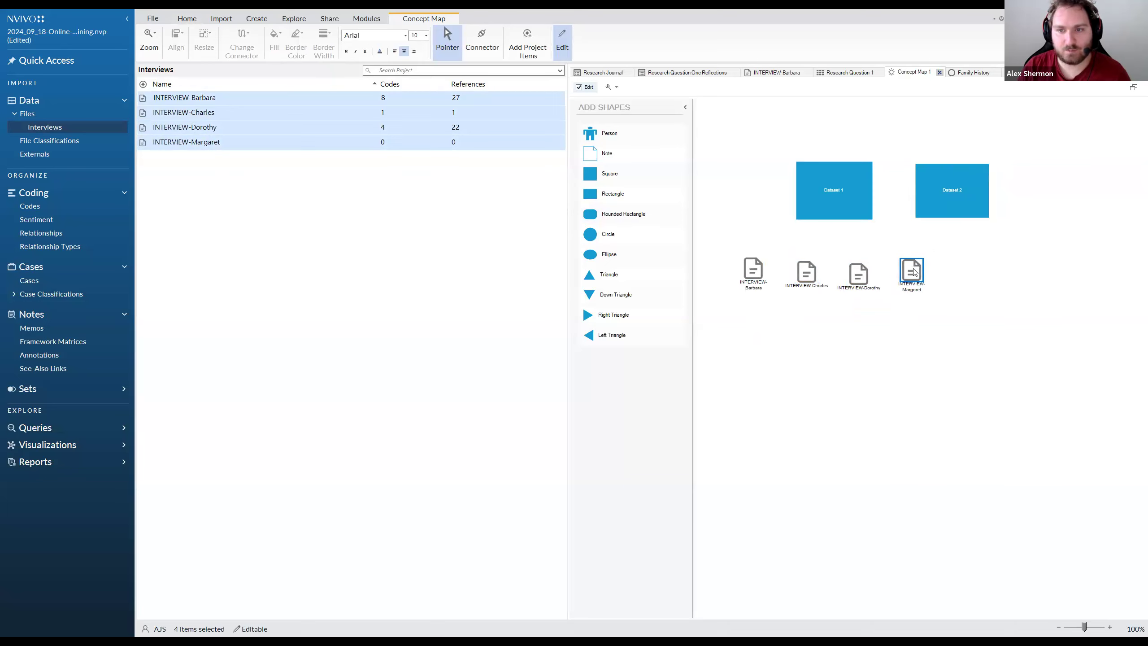
click(958, 325)
Draw connector arrows from the Dataset 1 shape to each of the four interviews
click(495, 50)
mouse_move(815, 212)
mouse_down()
mouse_move(763, 263)
mouse_move(854, 263)
mouse_up()
drag(834, 190, 909, 269)
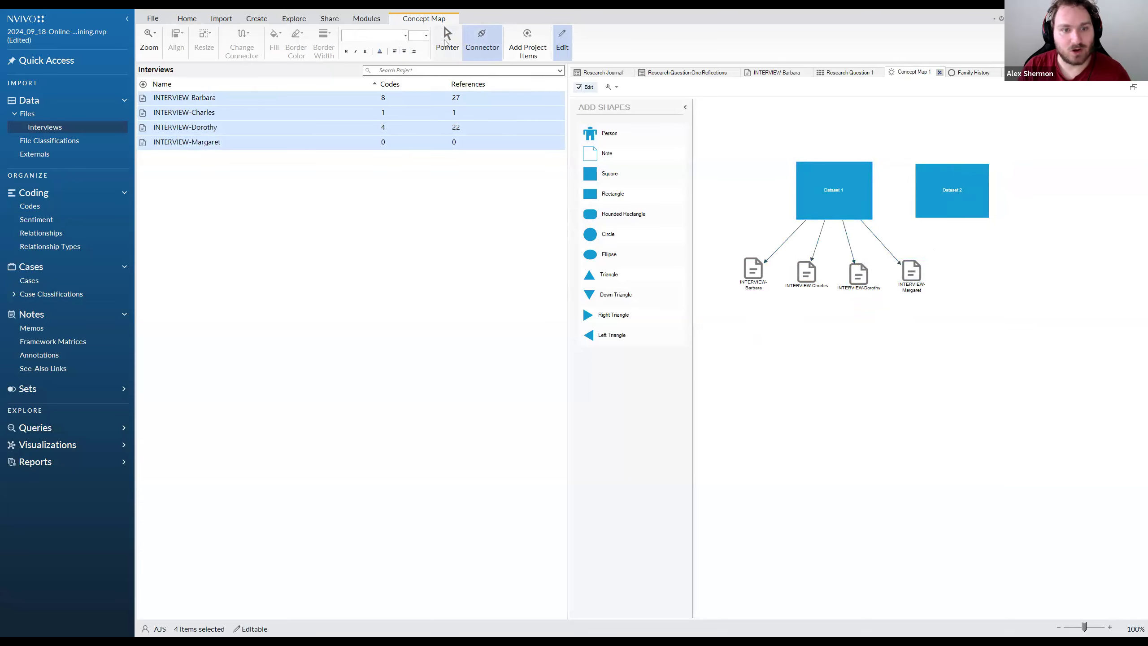
Change the Dataset 1 shape's fill color to green
click(445, 43)
click(833, 175)
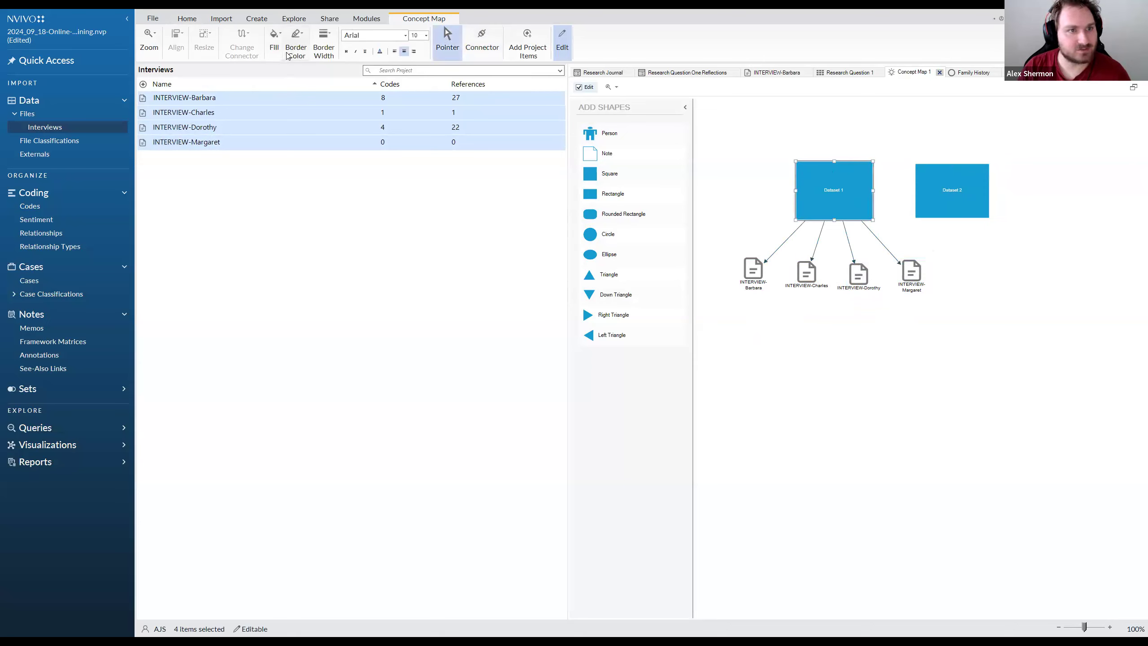
click(833, 312)
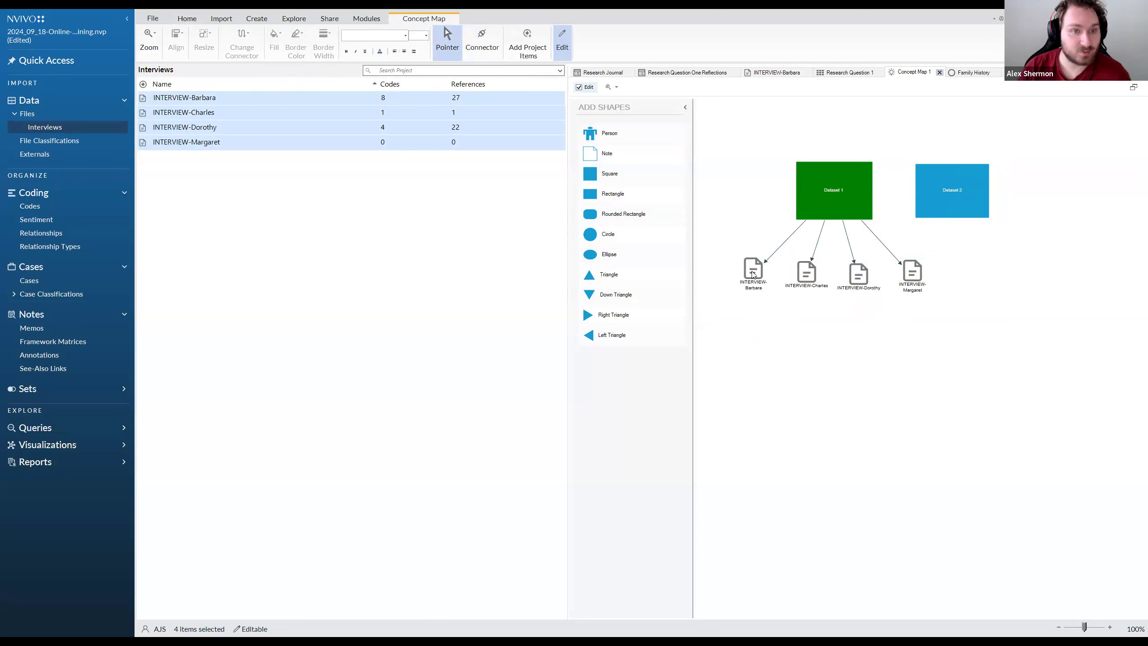
Add the Research Question 1 code above the Dataset 1 shape and connect it to Dataset 1 with an arrow
click(30, 206)
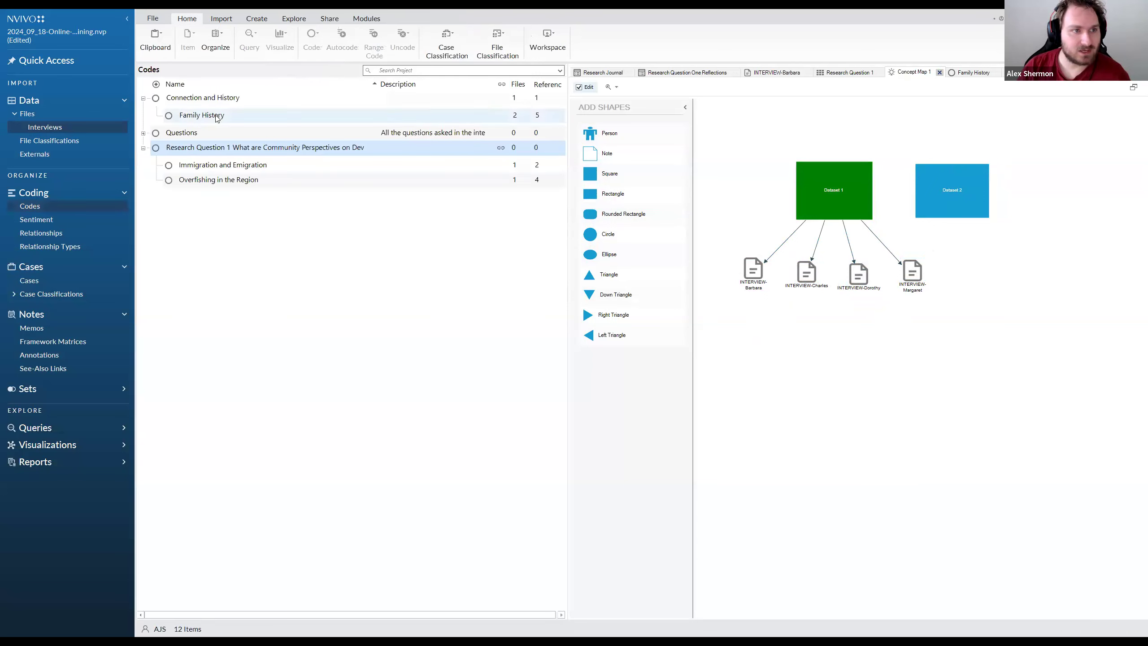
drag(214, 145, 810, 186)
click(856, 116)
click(479, 50)
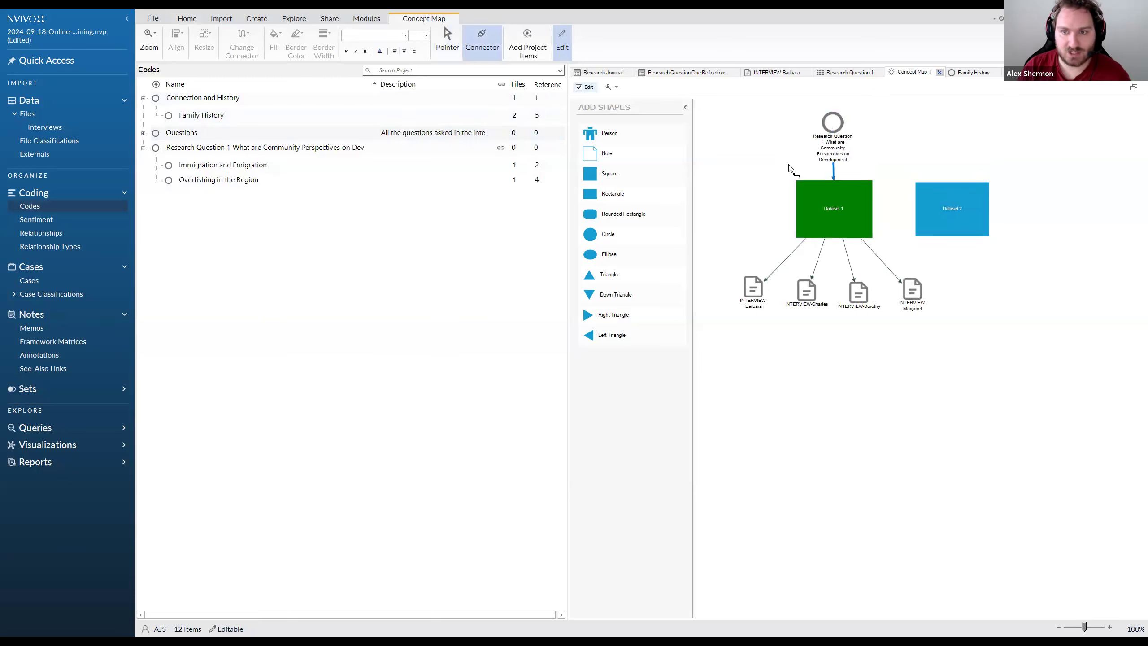
right_click(901, 155)
click(963, 283)
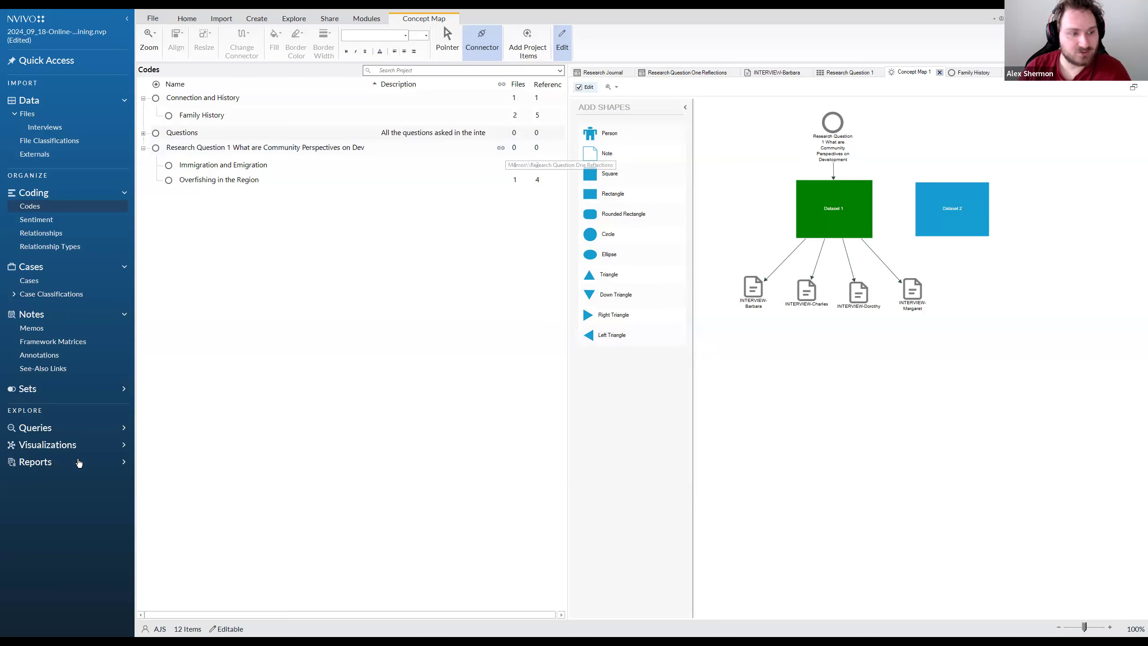
Display the list of maps saved in the project
click(79, 458)
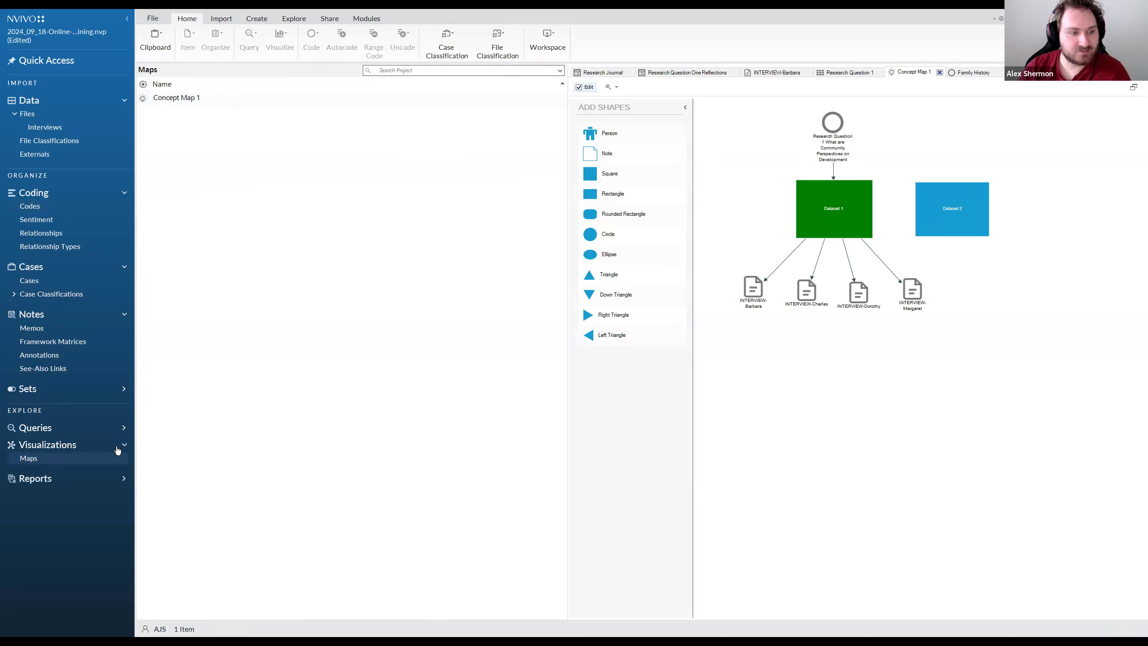